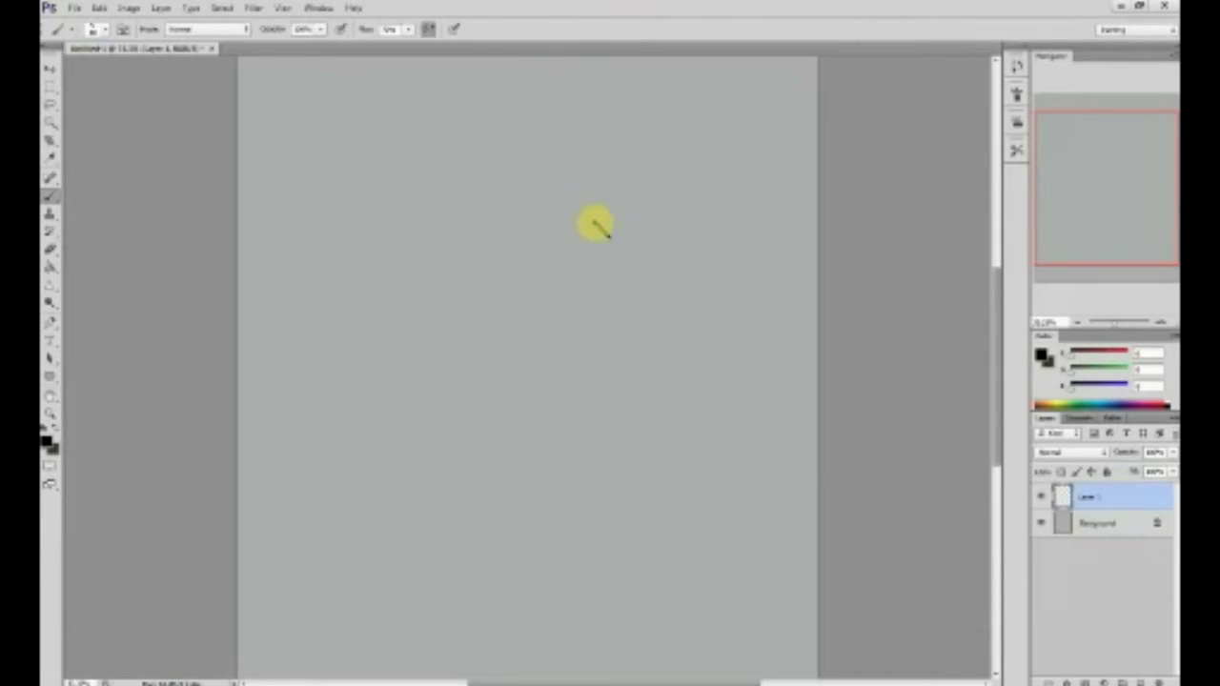
- Sketch a diamond-shaped nose guide in the canvas's upper right, with a triangle above a horizontal base line and a V below
left_click_drag(505, 281, 578, 186)
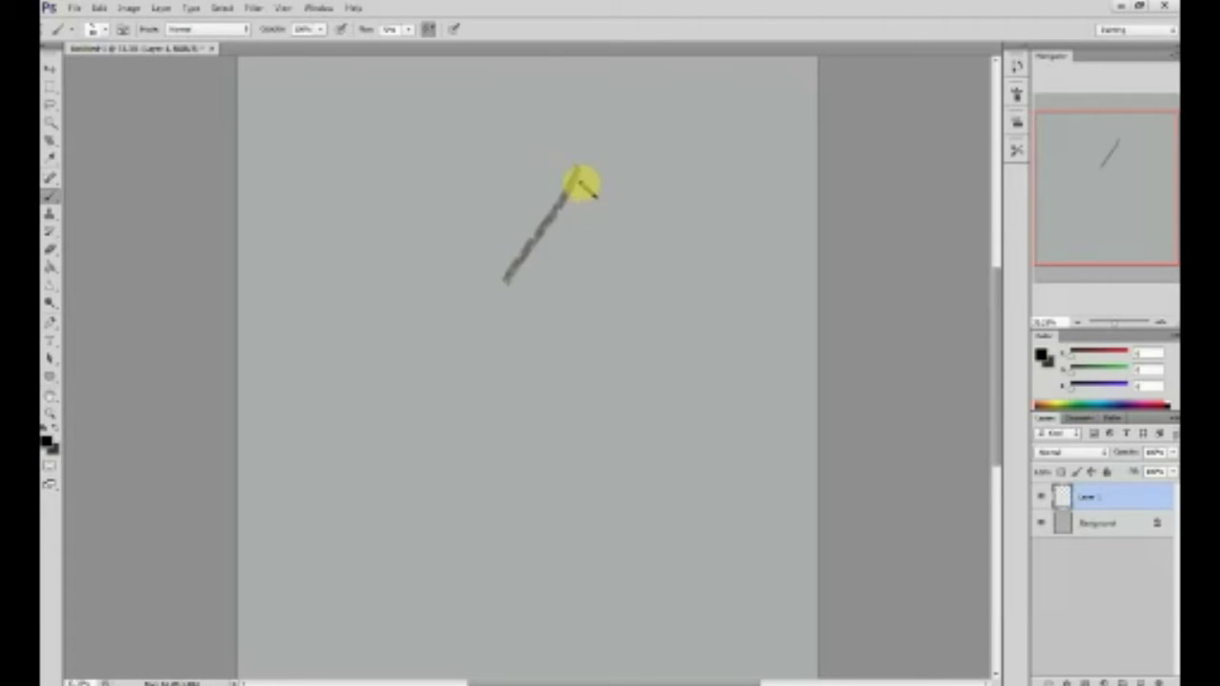
key("ctrl+z")
mouse_move(691, 164)
left_mouse_down()
mouse_move(612, 277)
mouse_move(691, 163)
mouse_move(763, 256)
left_mouse_up()
left_click_drag(615, 276, 767, 271)
left_click_drag(617, 278, 699, 350)
left_click_drag(763, 277, 699, 347)
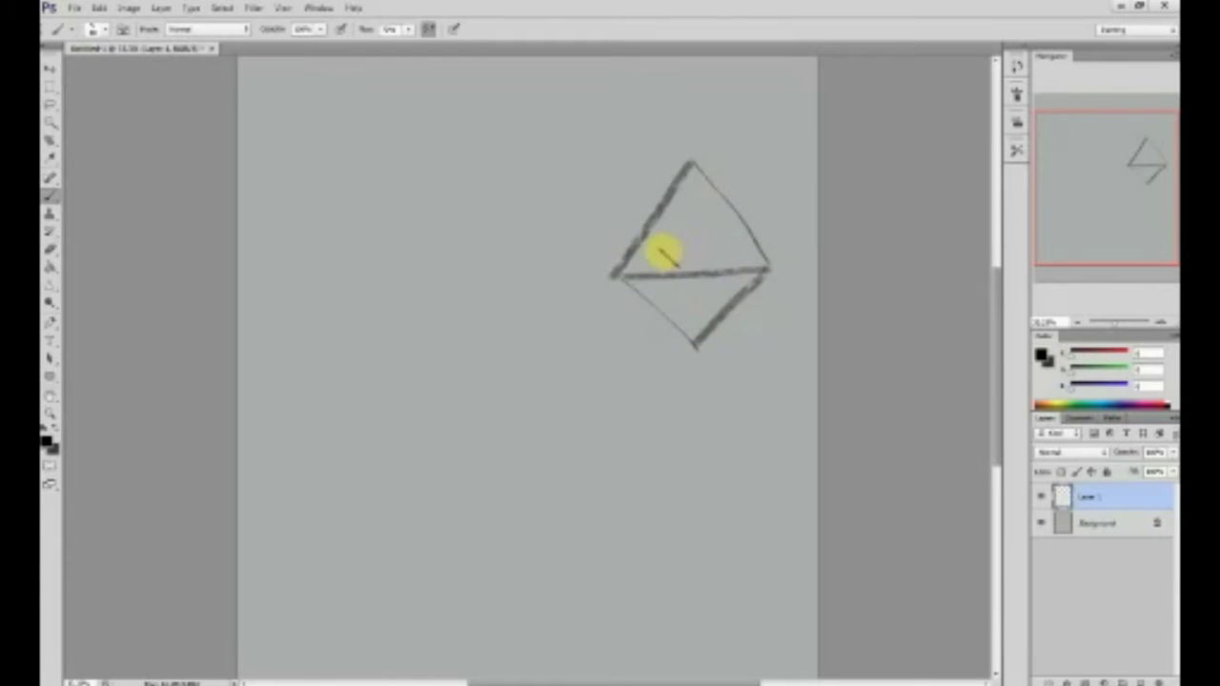
- Undo the V under the triangle and redraw the nose guide's underside with slanted construction lines meeting at the base corners
key("ctrl+z")
key("ctrl+z")
left_click_drag(613, 283, 594, 335)
left_click_drag(768, 272, 602, 336)
left_click_drag(623, 276, 703, 331)
left_click_drag(766, 280, 697, 338)
mouse_move(772, 271)
left_mouse_down()
mouse_move(716, 253)
mouse_move(612, 297)
mouse_move(744, 335)
mouse_move(770, 234)
left_mouse_up()
key("ctrl+z")
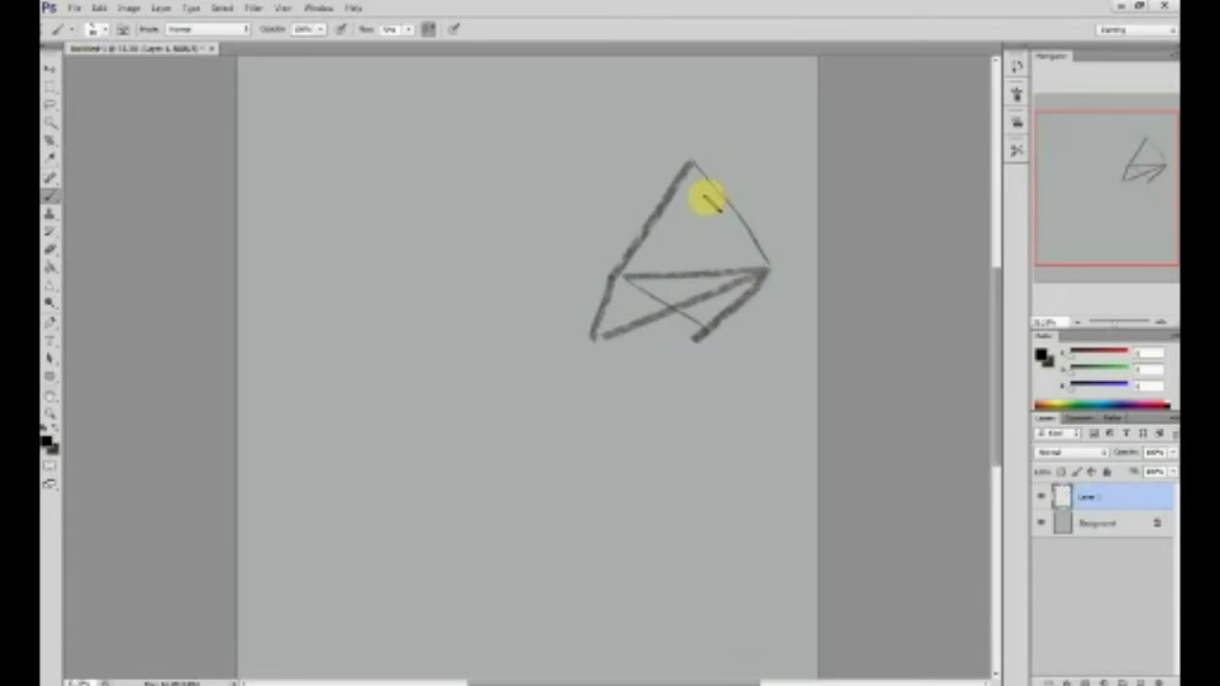
- Fade the nose construction lines to a faint guide with the Eraser, and return to the Brush
key("e")
mouse_move(709, 163)
left_mouse_down()
mouse_move(590, 258)
mouse_move(598, 271)
mouse_move(749, 227)
mouse_move(752, 255)
mouse_move(797, 274)
mouse_move(744, 330)
left_mouse_up()
key("b")
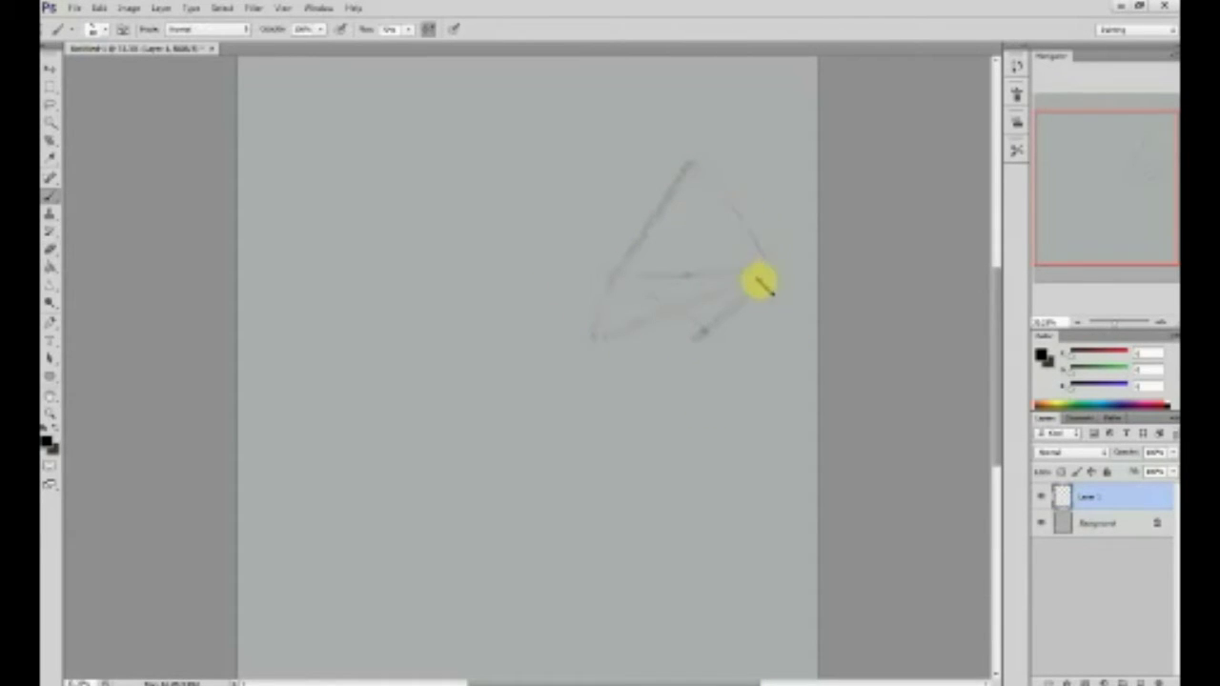
- Draw dark curved nostril wings at both base corners of the faint triangle and two slanted nostrils between them
left_click_drag(776, 267, 719, 297)
mouse_move(627, 283)
left_mouse_down()
mouse_move(621, 272)
mouse_move(653, 299)
mouse_move(762, 279)
left_mouse_up()
mouse_move(695, 152)
left_mouse_down()
mouse_move(680, 235)
mouse_move(656, 187)
left_mouse_up()
key("ctrl+z")
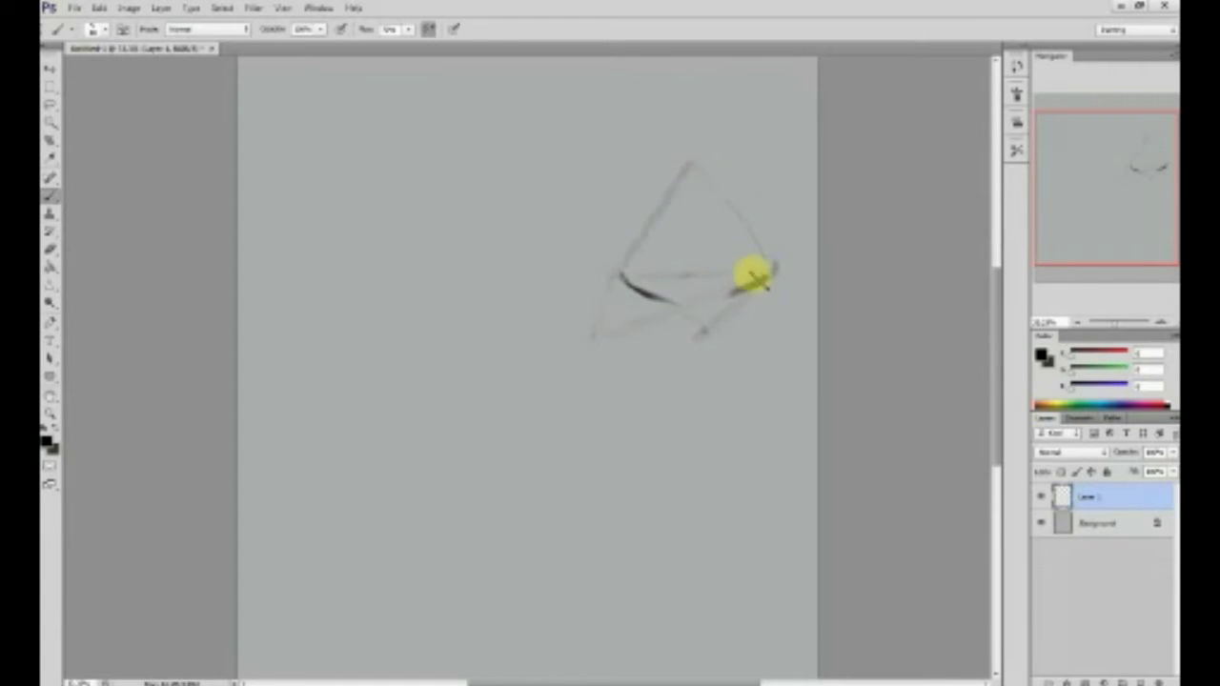
left_click_drag(774, 262, 749, 289)
left_click_drag(621, 257, 629, 284)
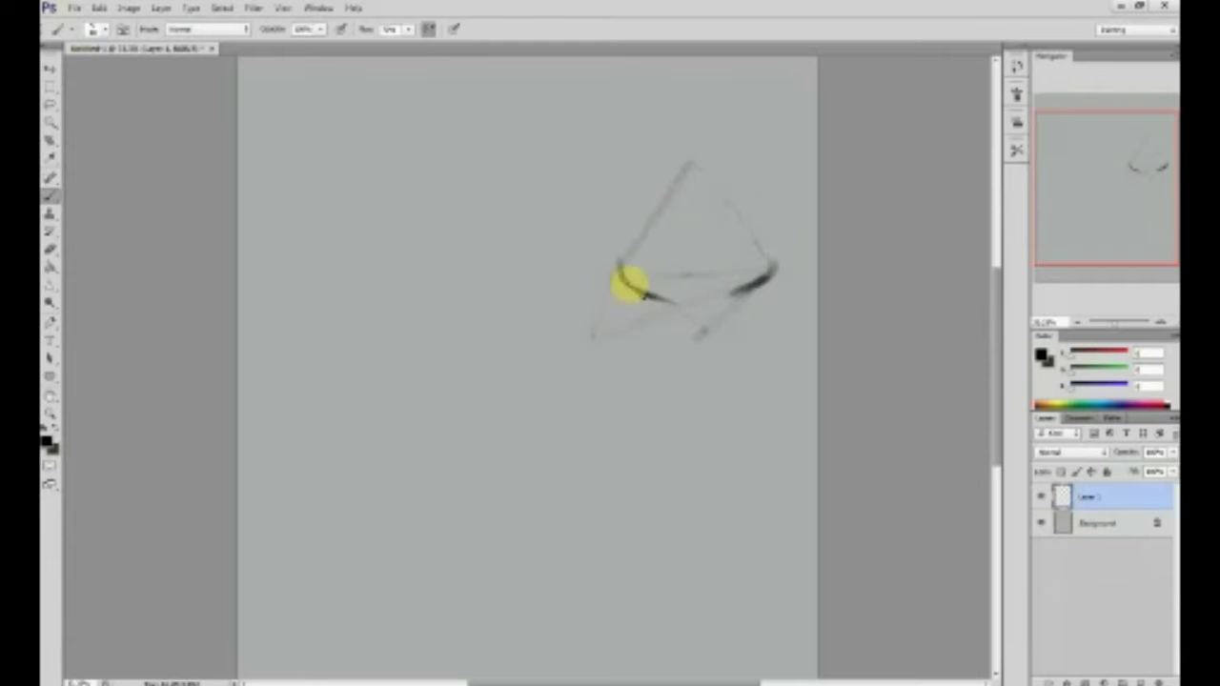
left_click_drag(766, 243, 750, 295)
mouse_move(774, 246)
left_mouse_down()
mouse_move(739, 270)
mouse_move(743, 258)
mouse_move(732, 286)
mouse_move(756, 294)
mouse_move(774, 256)
mouse_move(752, 289)
mouse_move(762, 270)
mouse_move(735, 289)
left_mouse_up()
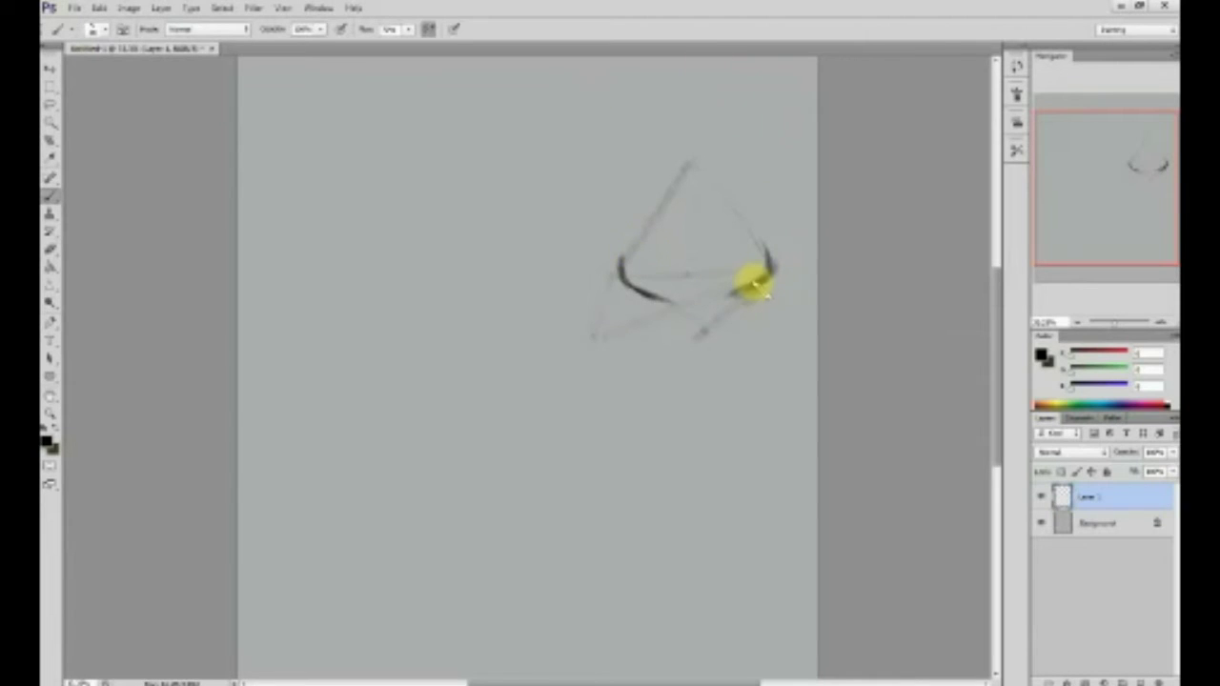
mouse_move(749, 282)
left_mouse_down()
mouse_move(719, 307)
mouse_move(755, 293)
mouse_move(676, 289)
mouse_move(677, 303)
mouse_move(652, 284)
mouse_move(677, 287)
mouse_move(651, 286)
mouse_move(681, 297)
mouse_move(746, 286)
mouse_move(683, 296)
mouse_move(697, 310)
mouse_move(687, 303)
mouse_move(766, 301)
mouse_move(735, 283)
left_mouse_up()
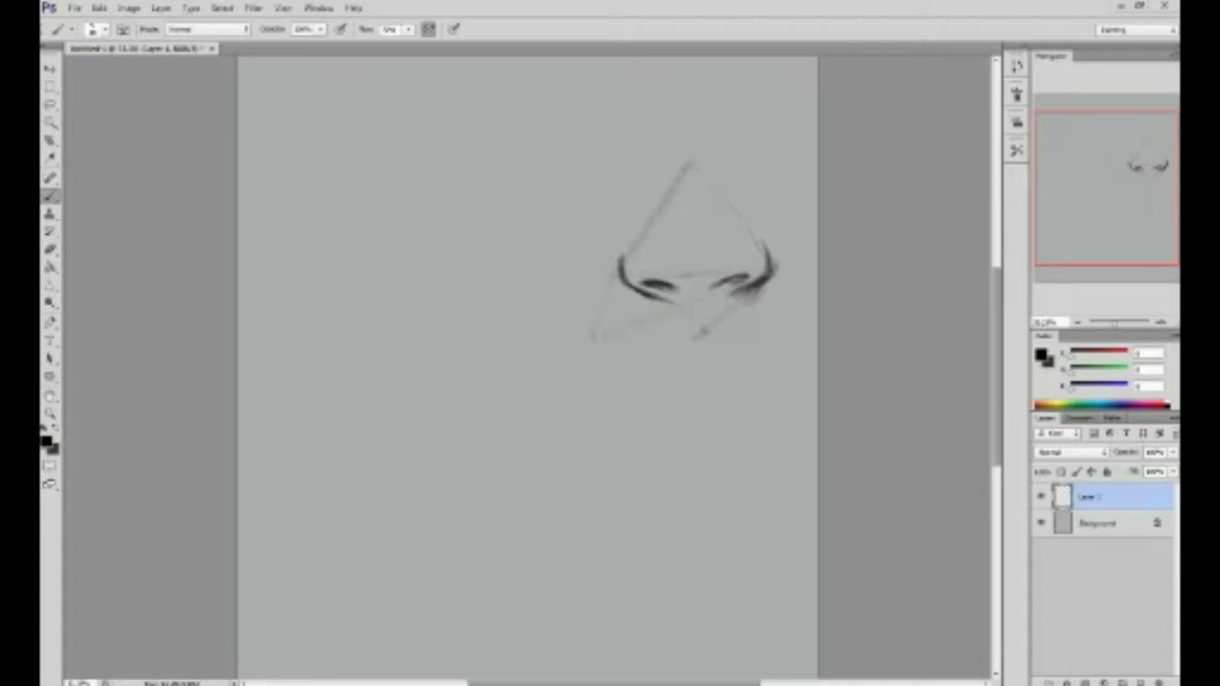
- Switch to the browser, examine the dark grey rabbit nose photo in the "bunnie nose" image results, and return to Photoshop
left_click_drag(1179, 116, 907, 122)
double_click(907, 122)
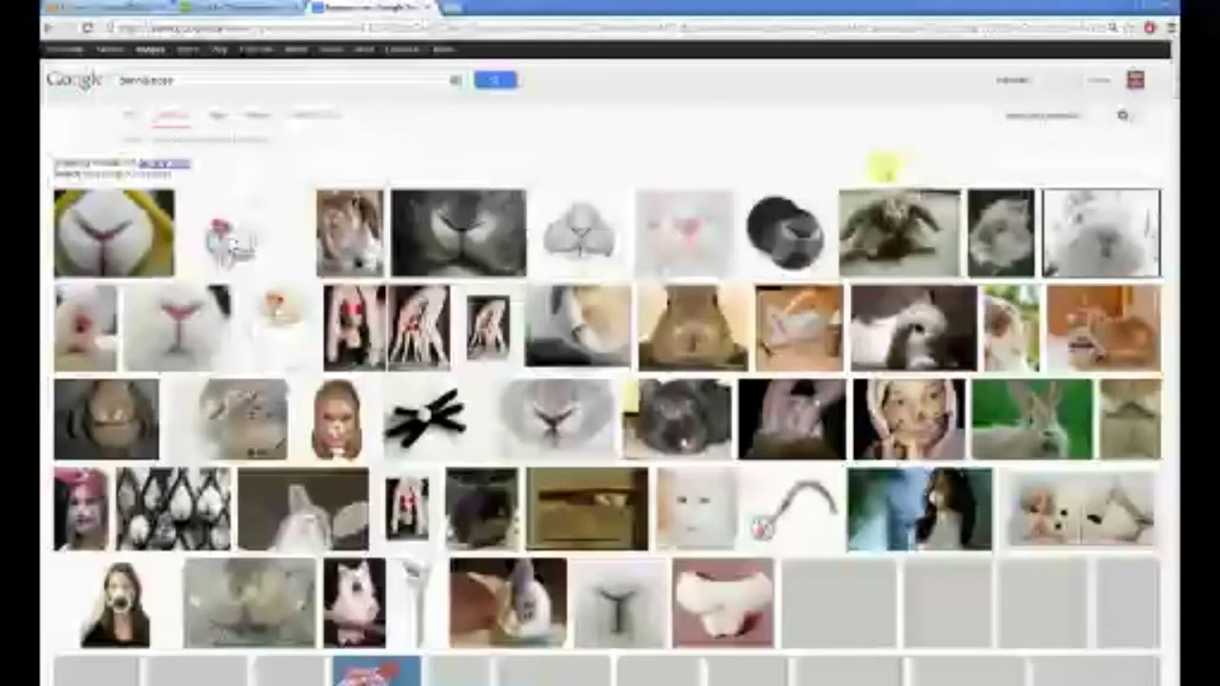
left_click(424, 222)
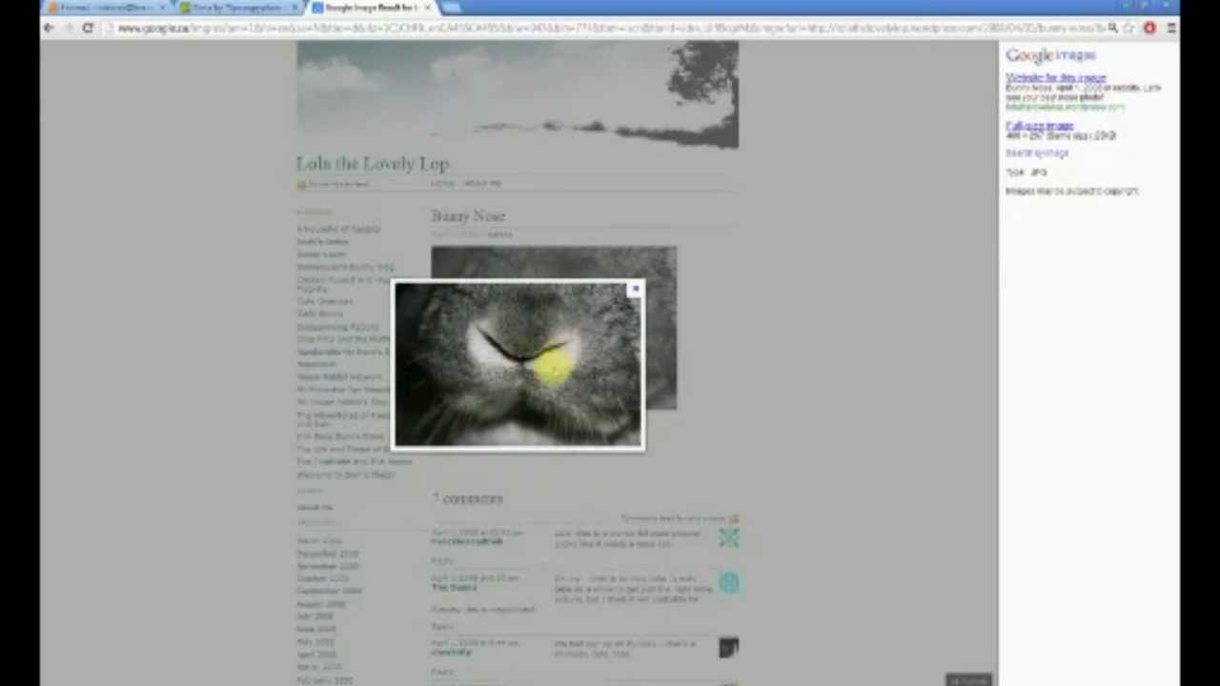
left_click(49, 28)
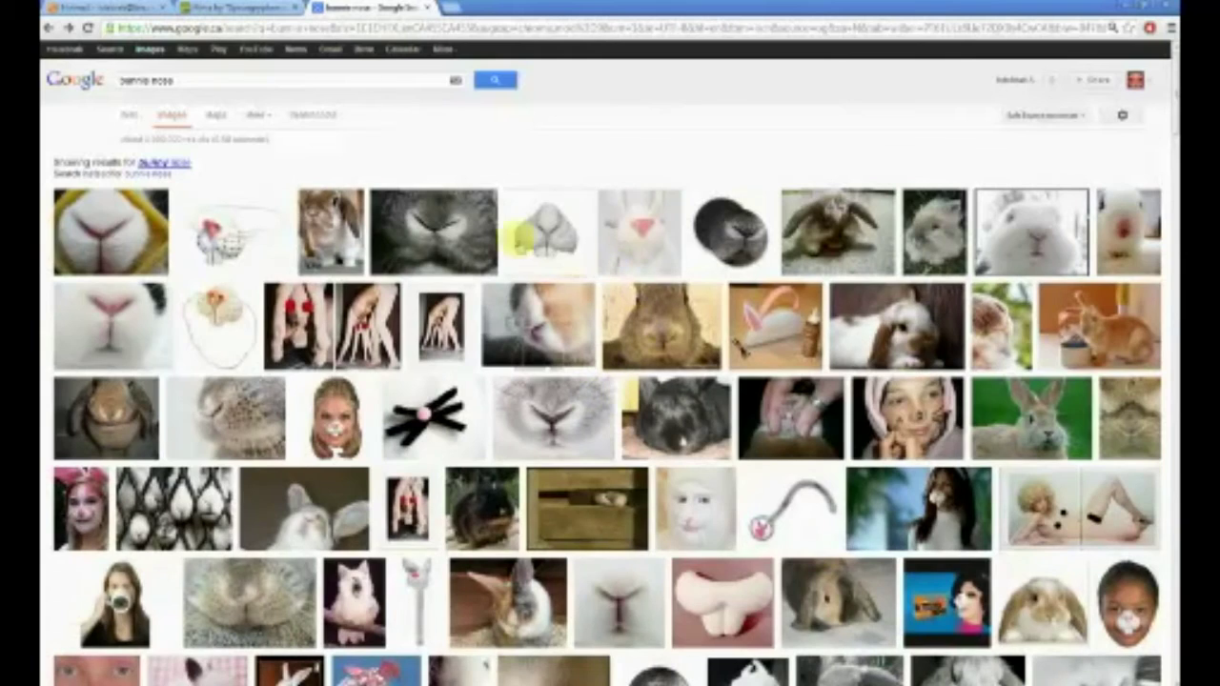
left_click(435, 231)
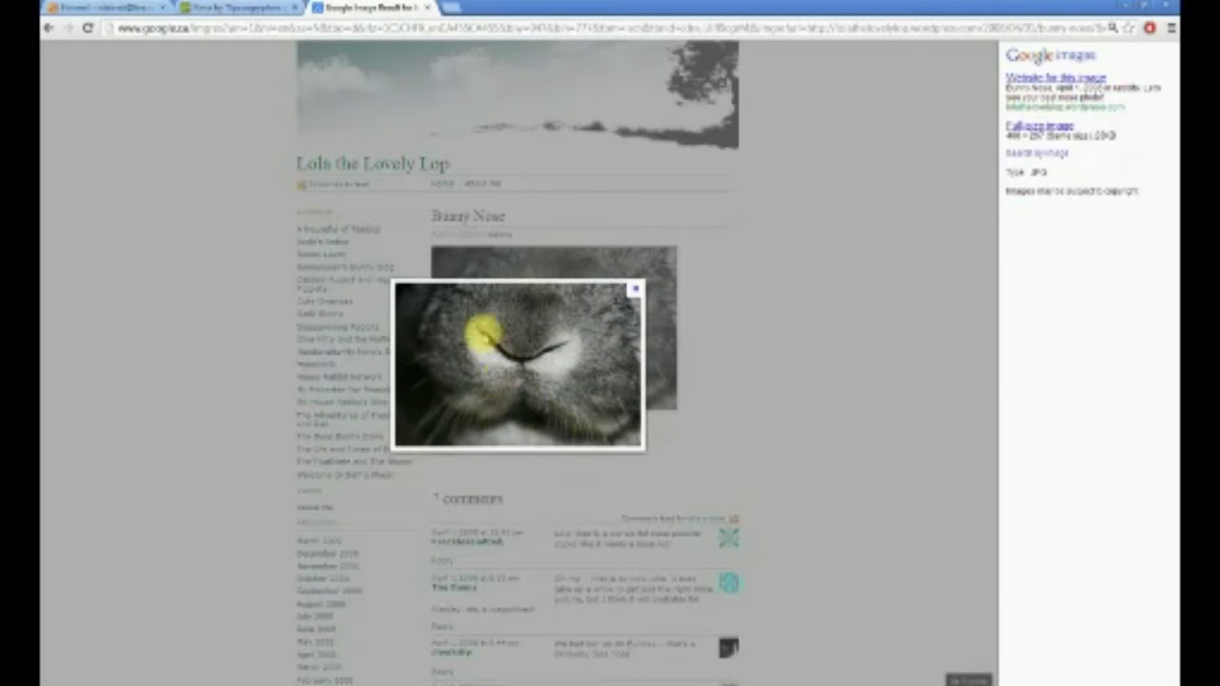
double_click(566, 7)
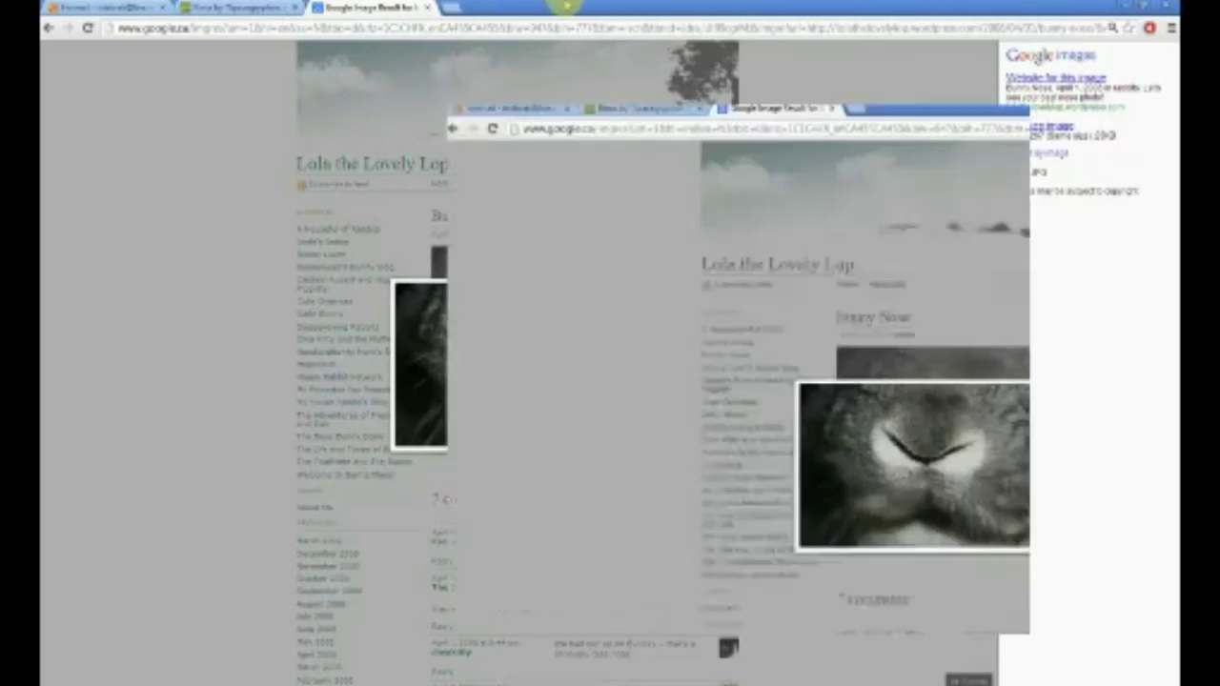
left_click(972, 107)
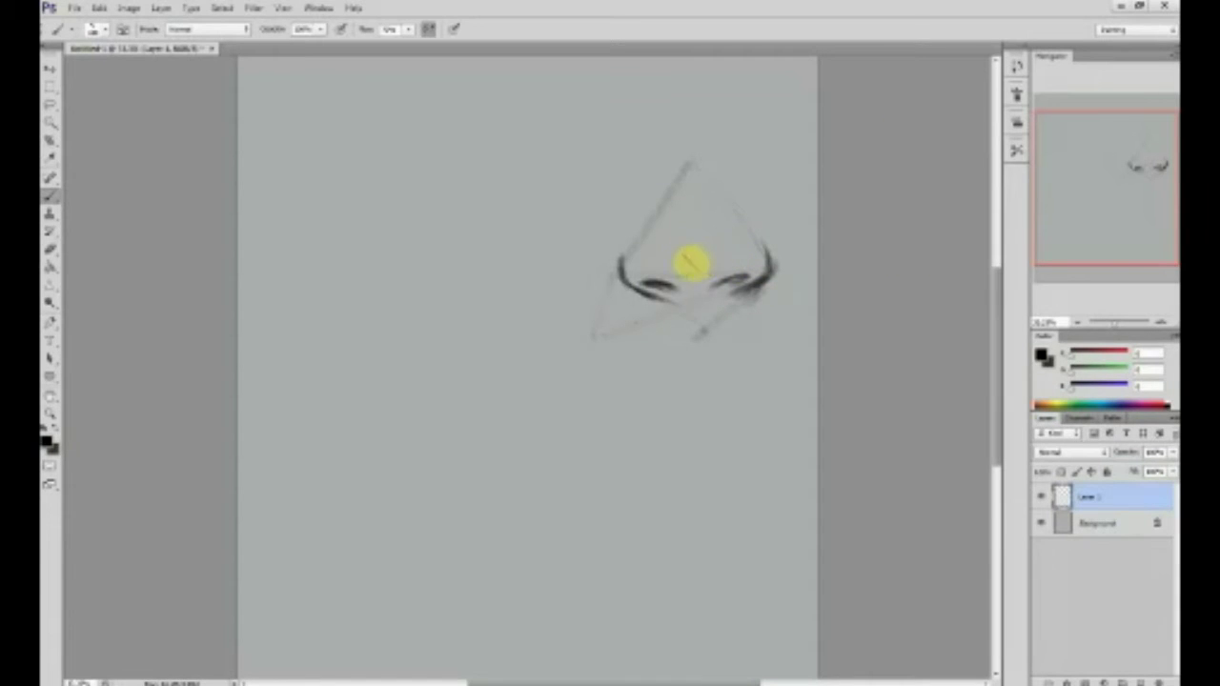
- Shade the nose tip and underside around the nostrils with a grey sampled from the painted strokes
mouse_move(673, 264)
left_mouse_down()
mouse_move(708, 261)
mouse_move(690, 264)
left_mouse_up()
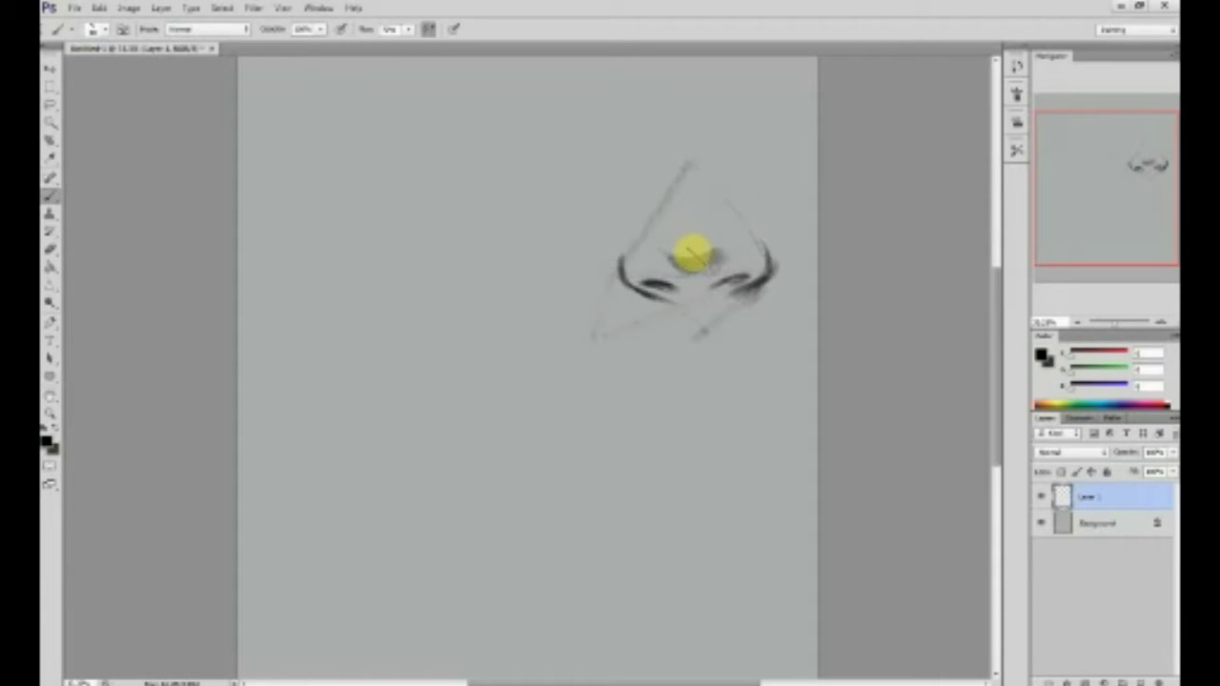
left_click(687, 261, "alt")
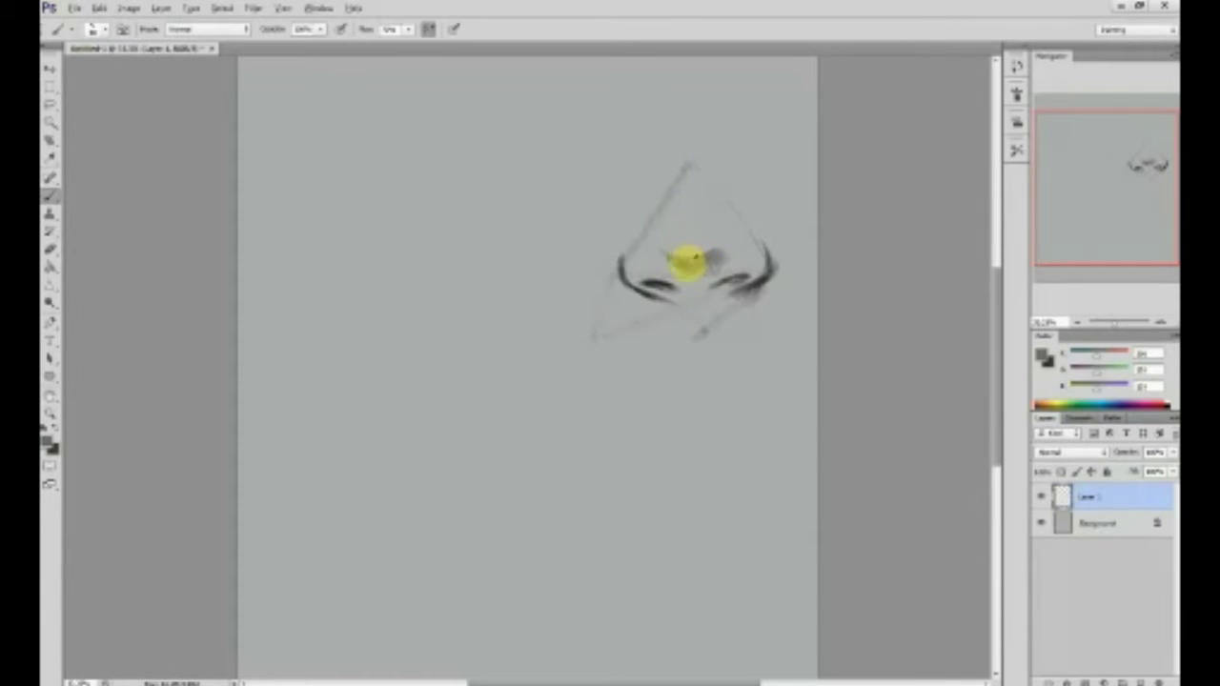
mouse_move(666, 259)
left_mouse_down()
mouse_move(719, 260)
mouse_move(730, 266)
mouse_move(716, 284)
mouse_move(749, 281)
mouse_move(622, 282)
mouse_move(693, 303)
mouse_move(671, 321)
mouse_move(734, 290)
left_mouse_up()
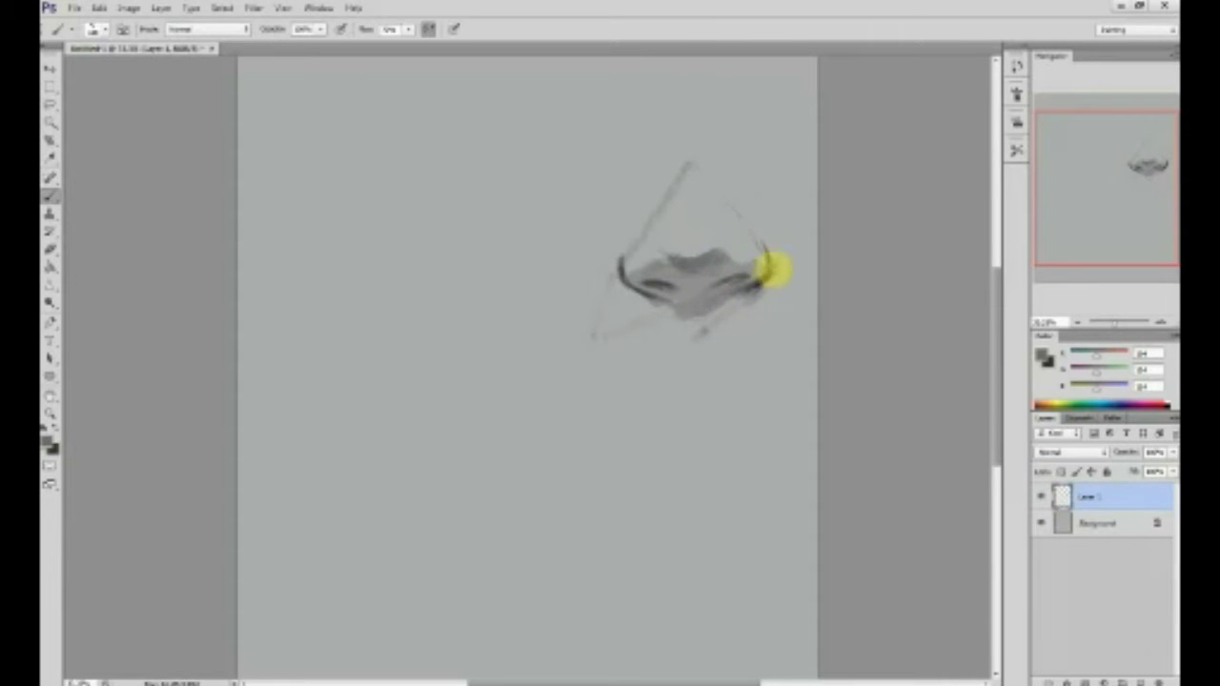
mouse_move(771, 254)
left_mouse_down()
mouse_move(601, 444)
mouse_move(604, 458)
mouse_move(627, 434)
left_mouse_up()
- Review the nose's painting stages in the history, going back to the wing outlines and returning to the latest brush state
key("ctrl+plus")
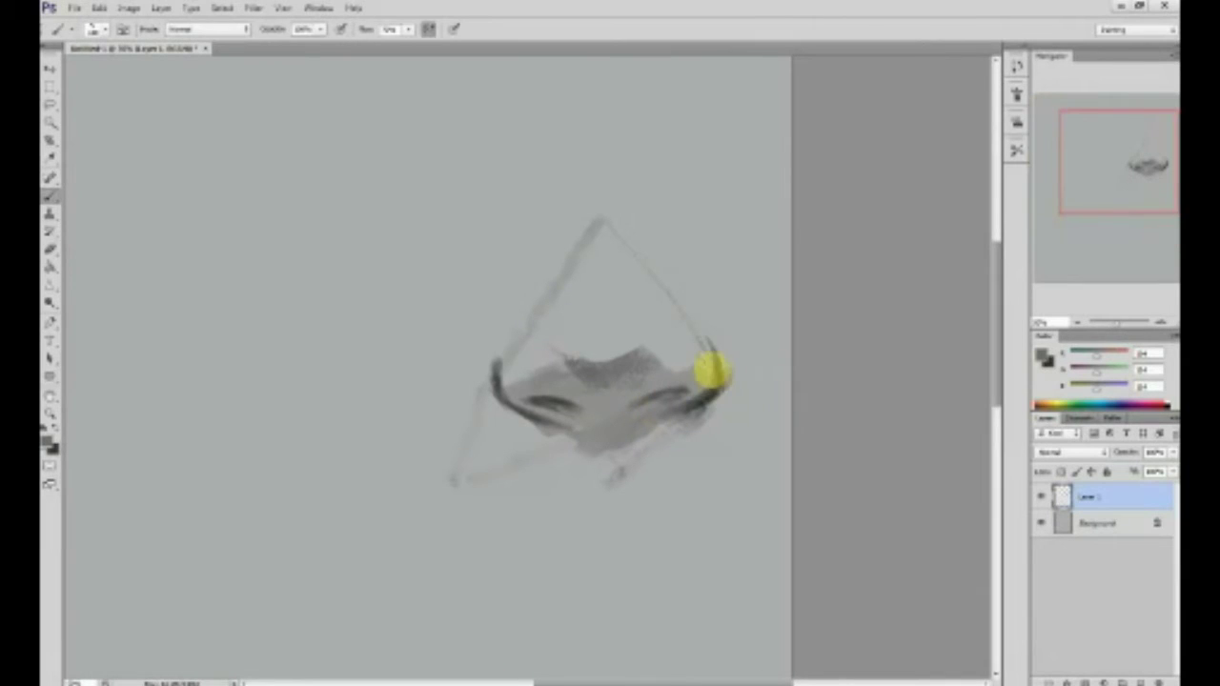
left_click(1016, 98)
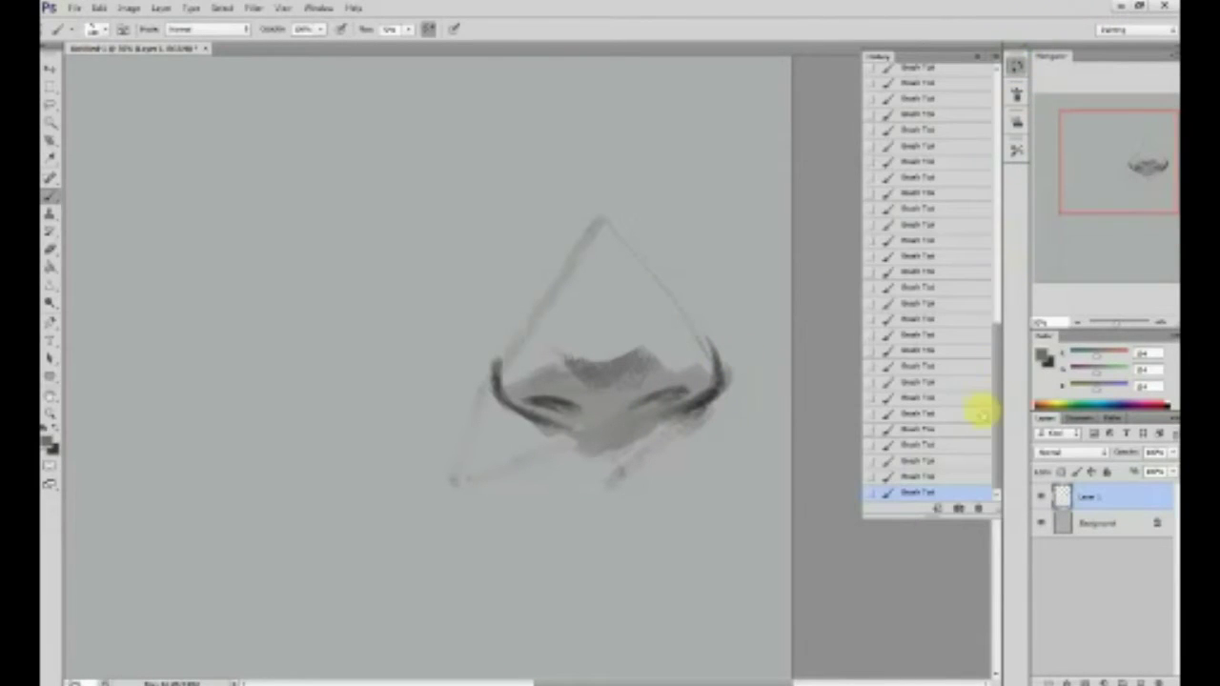
left_click_drag(997, 419, 982, 462)
left_click(951, 81)
left_click(905, 491)
left_click(955, 71)
left_click_drag(1000, 339, 1032, 146)
left_click(930, 259)
mouse_move(927, 254)
left_mouse_down()
mouse_move(896, 457)
mouse_move(880, 484)
left_mouse_up()
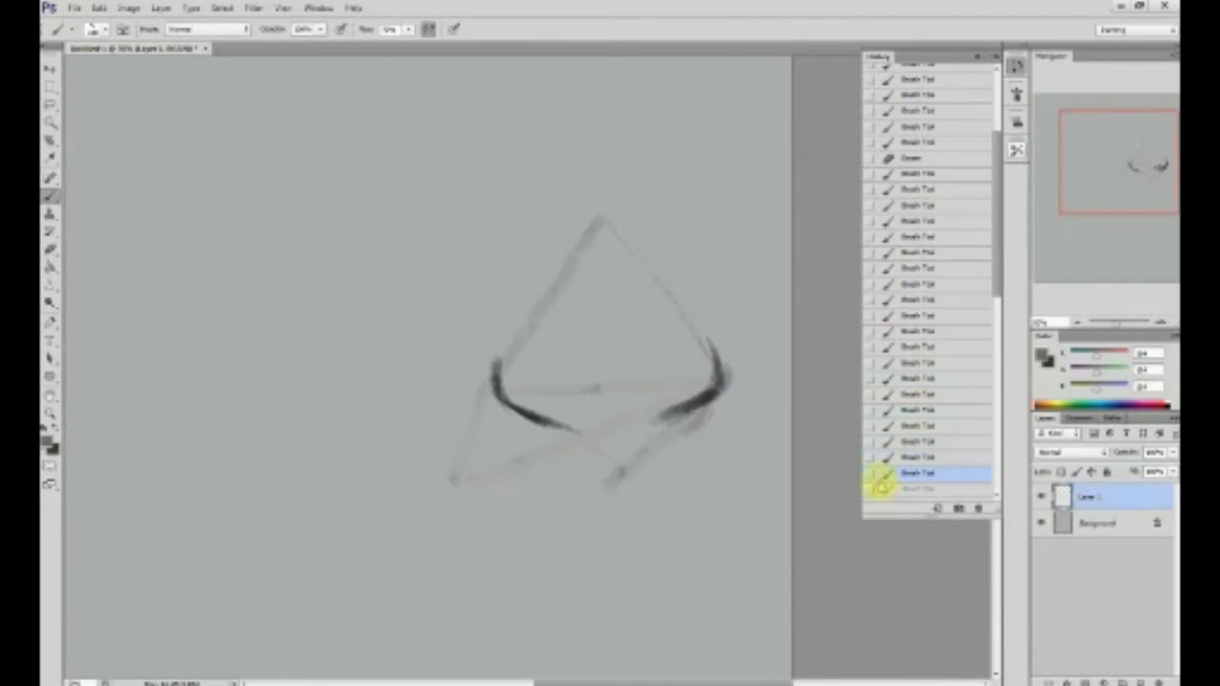
left_click_drag(1001, 281, 994, 391)
mouse_move(956, 202)
left_mouse_down()
mouse_move(912, 327)
mouse_move(937, 415)
mouse_move(1005, 362)
mouse_move(1005, 428)
mouse_move(950, 300)
mouse_move(929, 413)
mouse_move(956, 456)
left_mouse_up()
left_click_drag(942, 412, 920, 486)
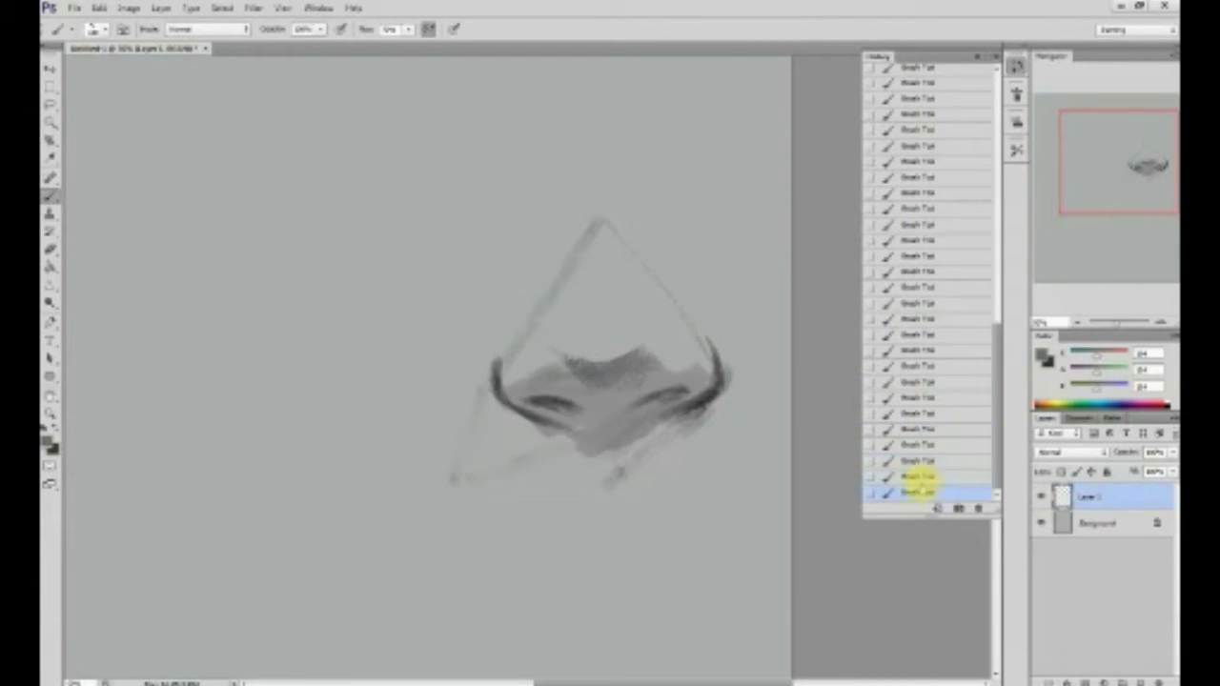
left_click(982, 58)
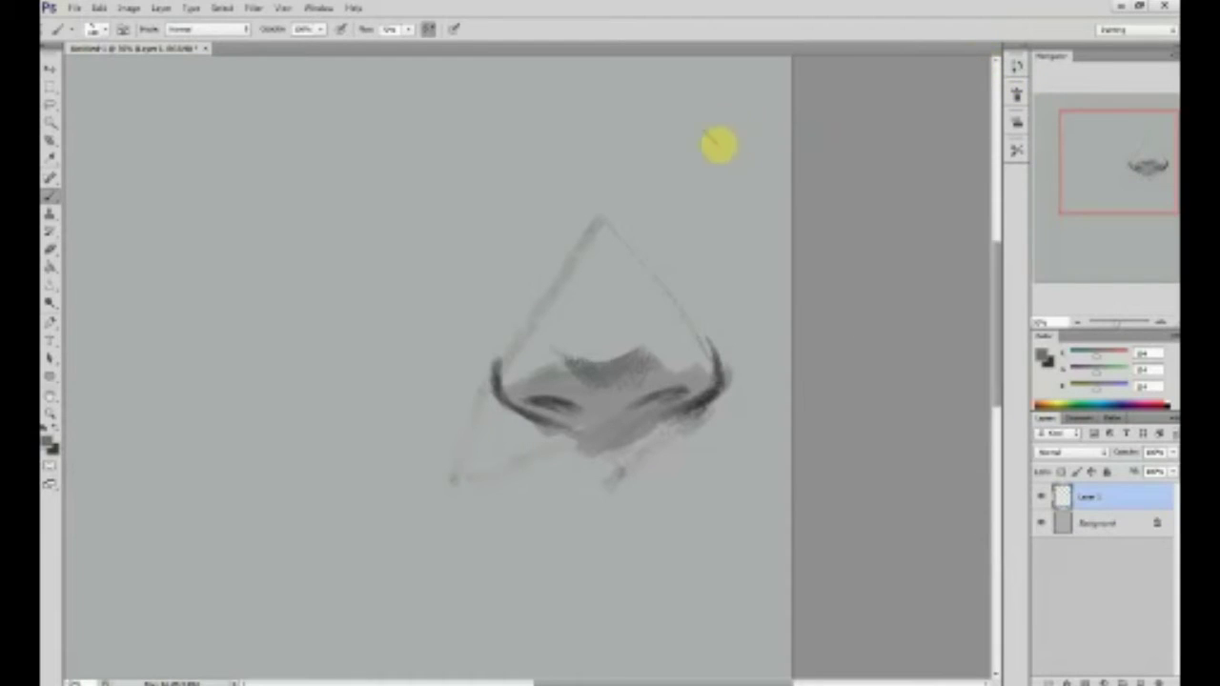
- Try a pair of oval nostrils with curved wing lines above the nose, and undo them
mouse_move(734, 141)
left_mouse_down()
mouse_move(778, 158)
mouse_move(727, 174)
mouse_move(611, 162)
mouse_move(652, 160)
left_mouse_up()
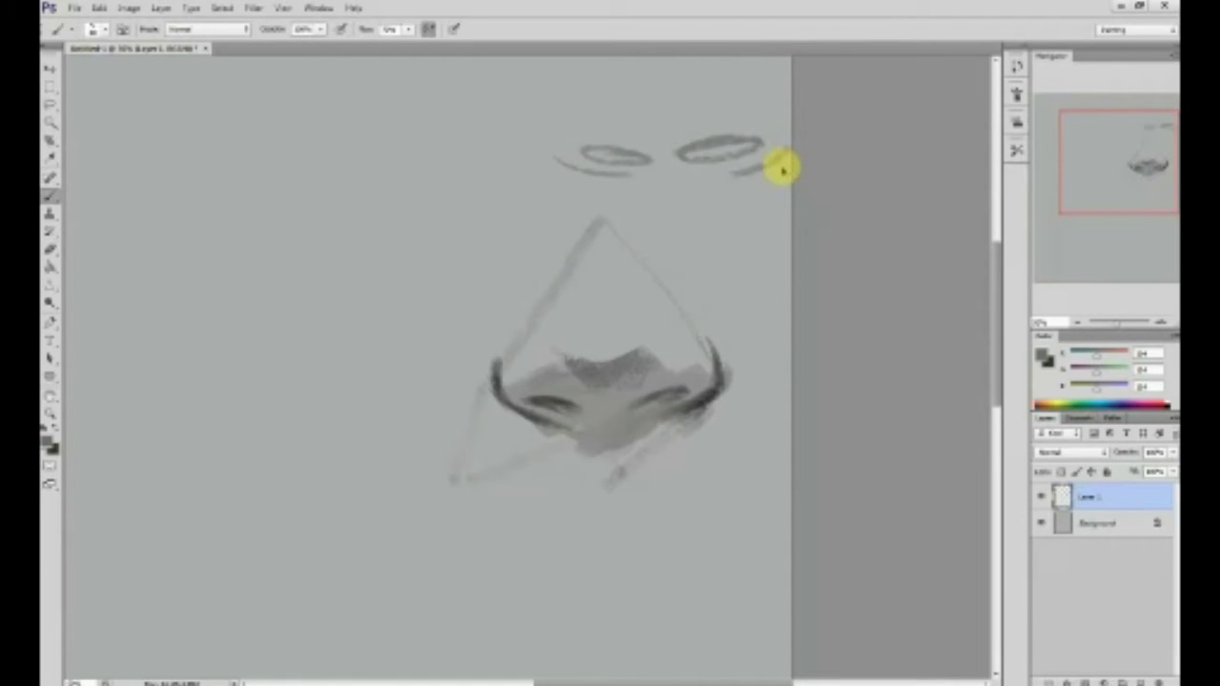
key("ctrl+alt+z")
key("ctrl+alt+z")
key("ctrl+alt+z")
key("ctrl+alt+z")
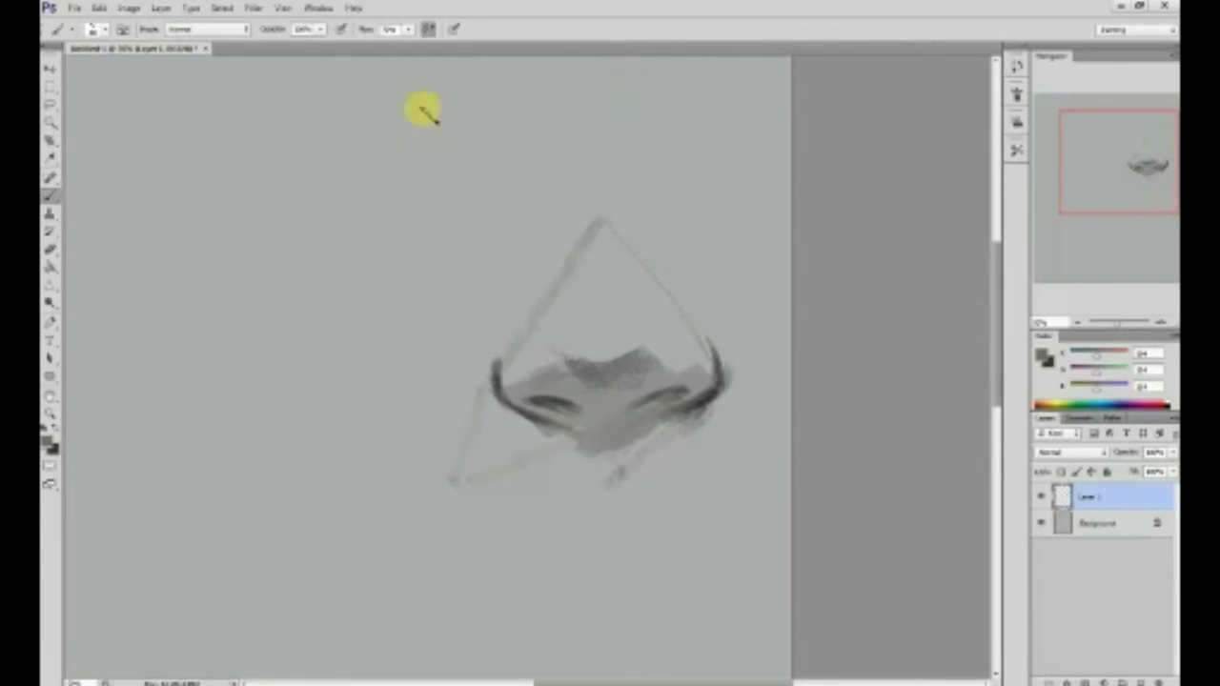
- Try oval nostrils with straight wing lines, a cylinder-like circle and an upward arrow on the empty canvas beside the nose
left_click_drag(414, 204, 475, 176)
mouse_move(202, 186)
left_mouse_down()
mouse_move(265, 218)
mouse_move(318, 192)
left_mouse_up()
mouse_move(434, 169)
left_mouse_down()
mouse_move(362, 180)
mouse_move(386, 171)
left_mouse_up()
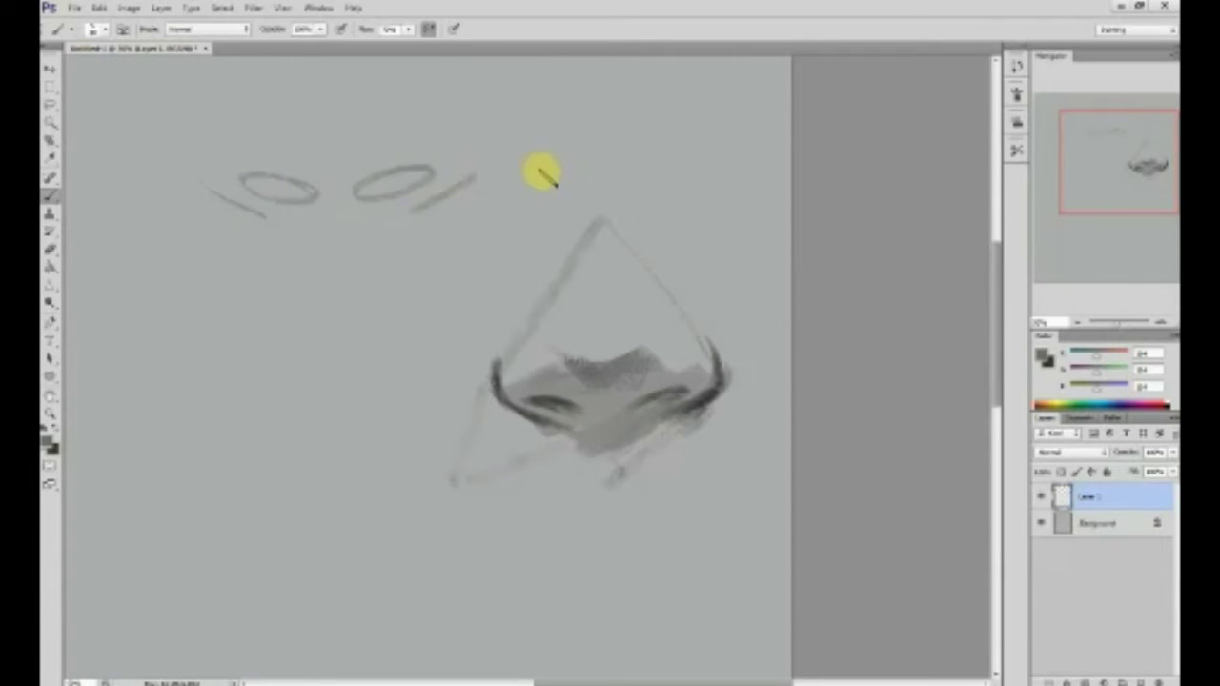
mouse_move(307, 118)
left_mouse_down()
mouse_move(380, 146)
mouse_move(326, 164)
left_mouse_up()
mouse_move(396, 239)
left_mouse_down()
mouse_move(393, 198)
mouse_move(421, 210)
left_mouse_up()
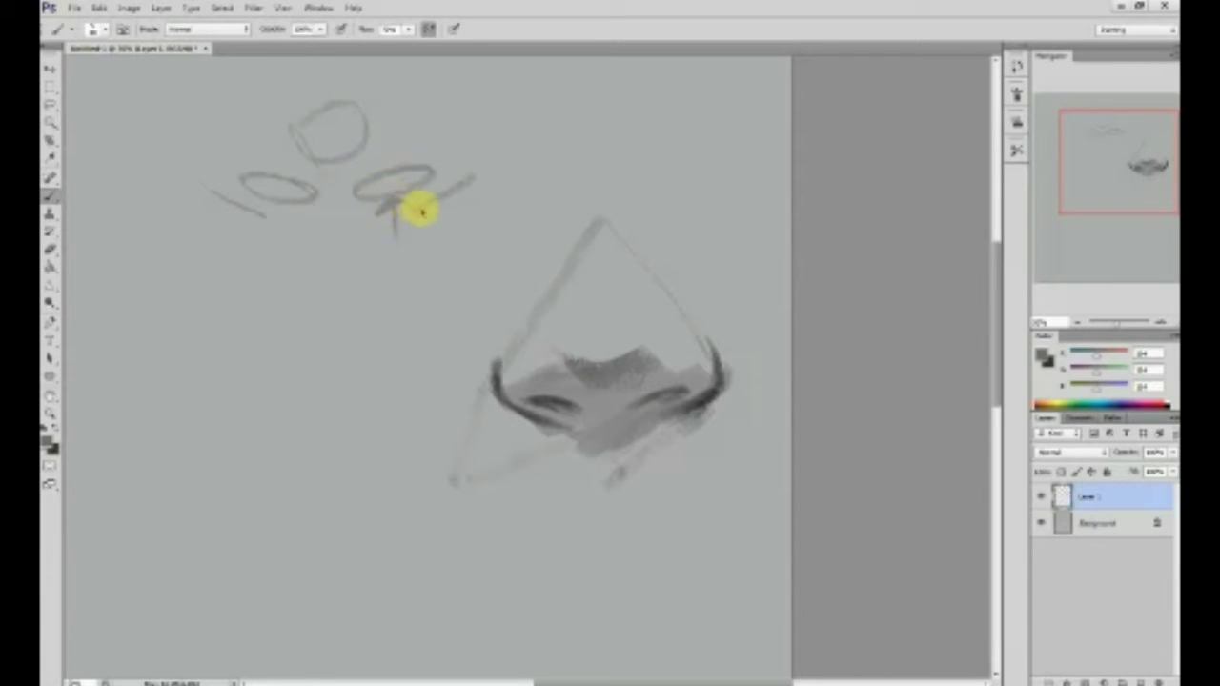
key("ctrl+z")
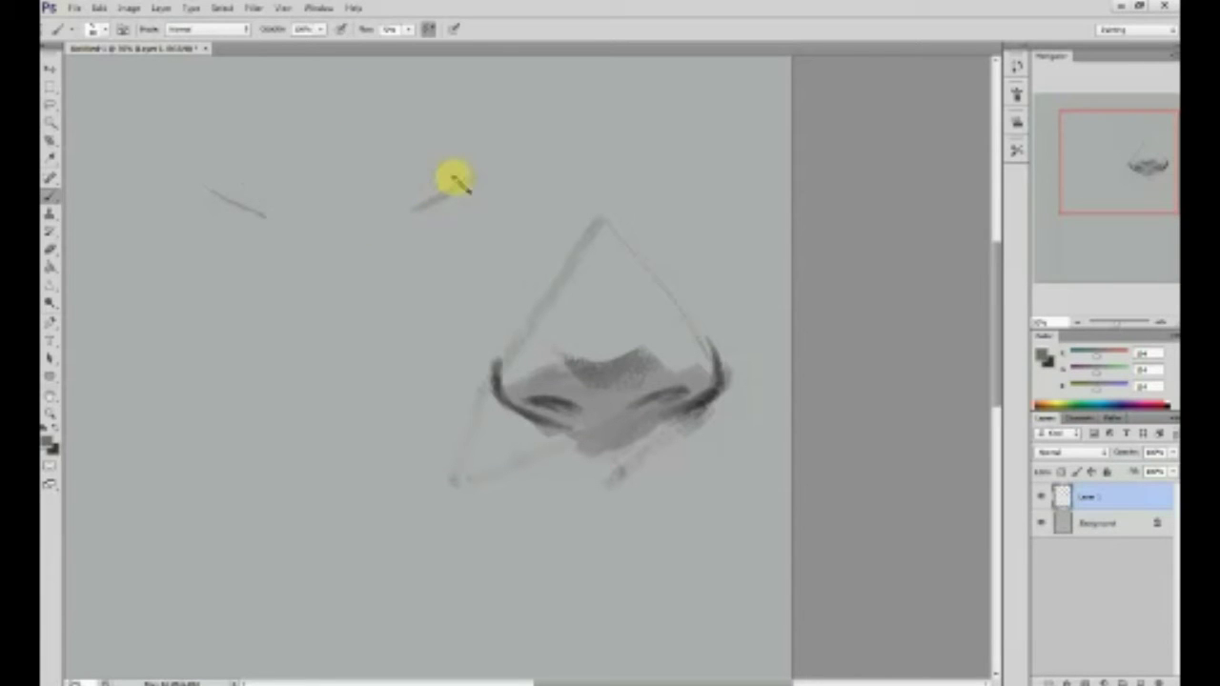
- Try narrow slanted nostrils between the two straight wing lines, and undo them
left_click_drag(471, 175, 386, 201)
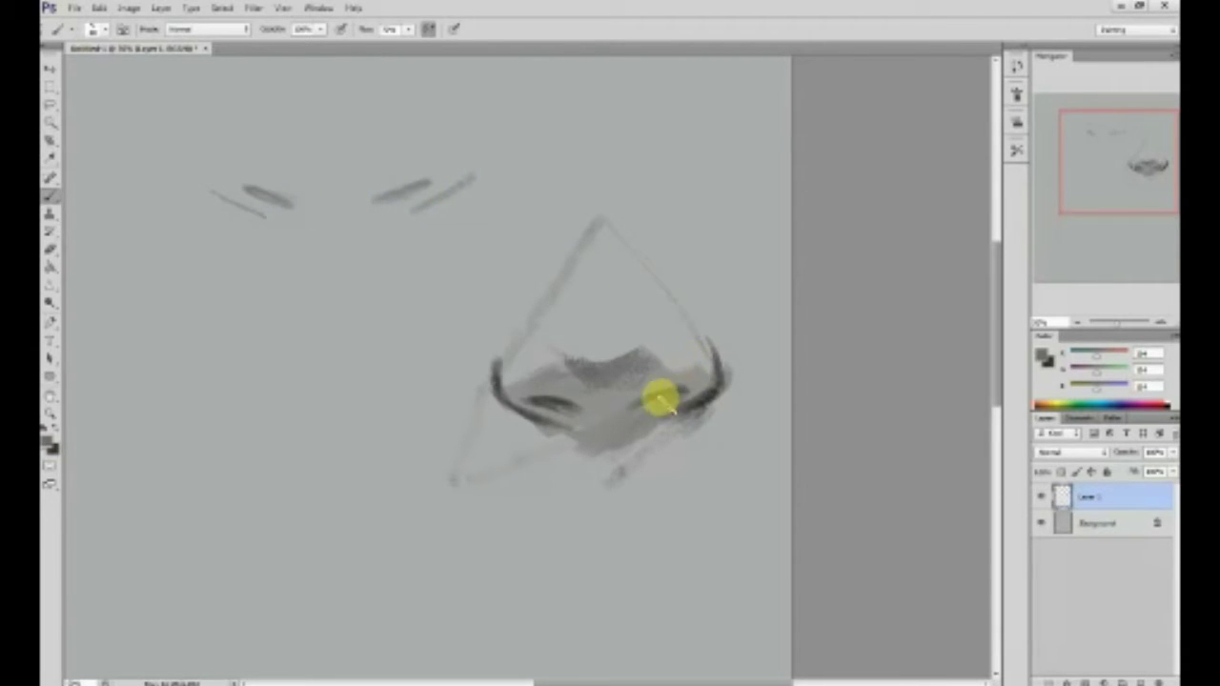
key("ctrl+alt+z")
key("ctrl+alt+z")
key("ctrl+alt+z")
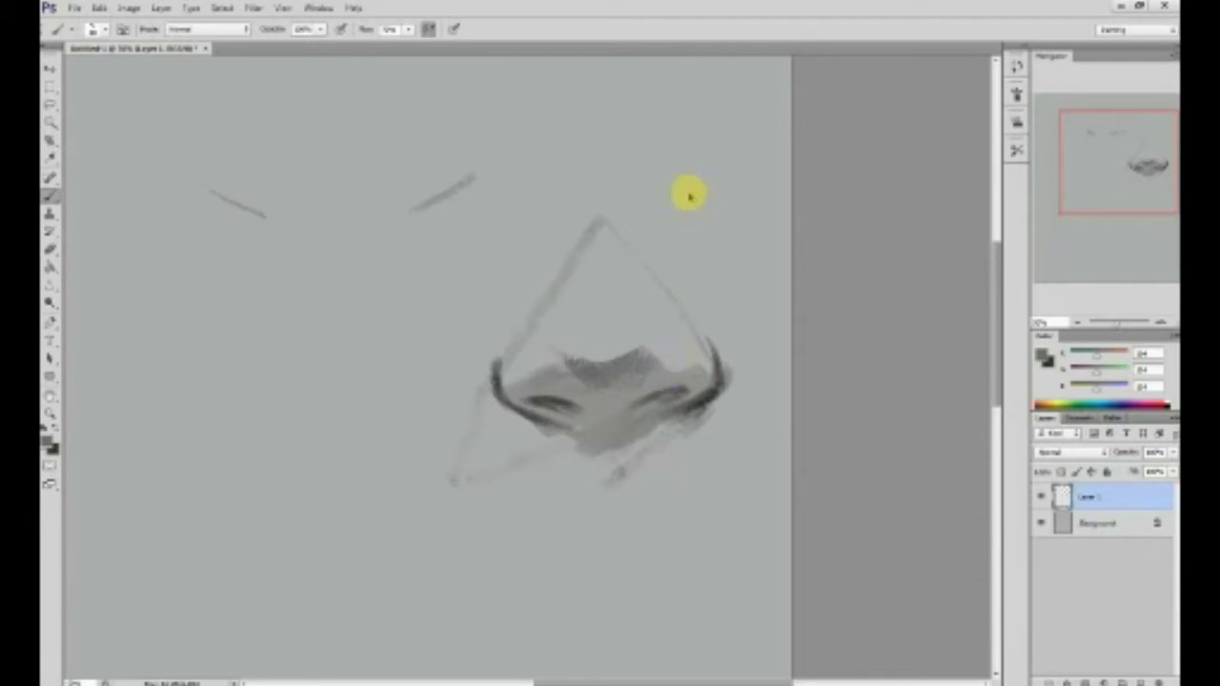
- Try further quick nose wing and underside strokes on the empty canvas beside the shaded nose
left_click_drag(385, 235, 359, 272)
mouse_move(249, 272)
left_mouse_down()
mouse_move(268, 249)
mouse_move(251, 259)
mouse_move(353, 259)
left_mouse_up()
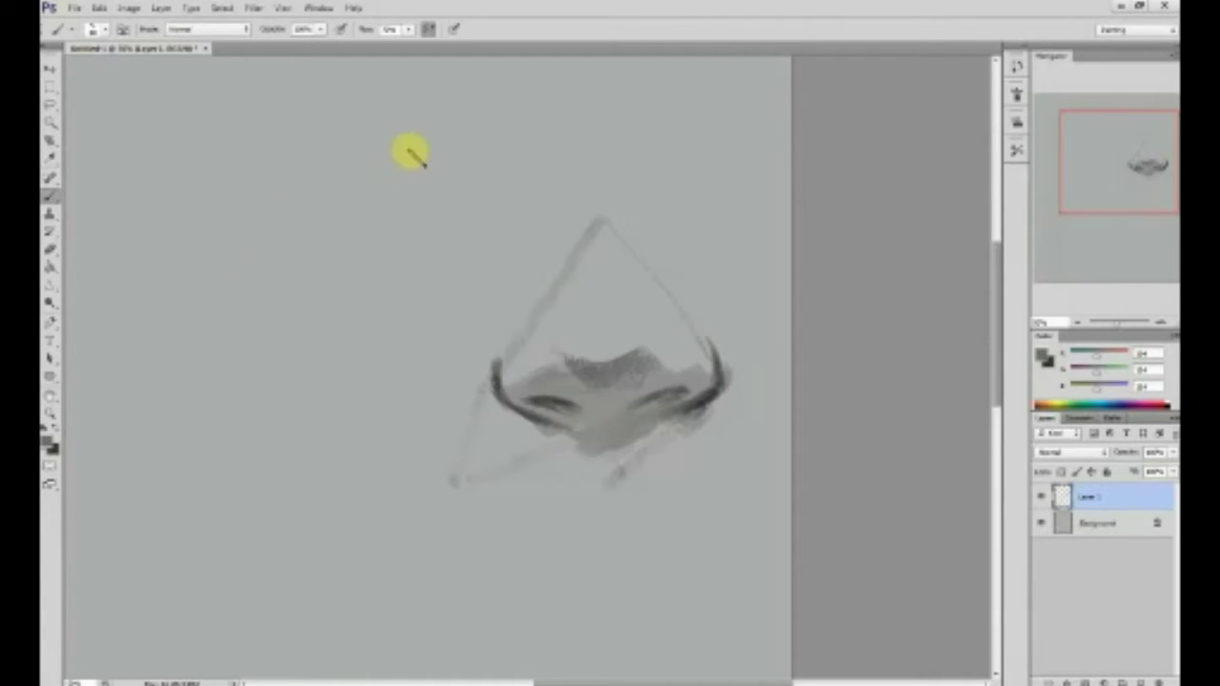
left_click_drag(183, 202, 188, 239)
mouse_move(351, 201)
left_mouse_down()
mouse_move(346, 234)
mouse_move(282, 245)
mouse_move(217, 236)
left_mouse_up()
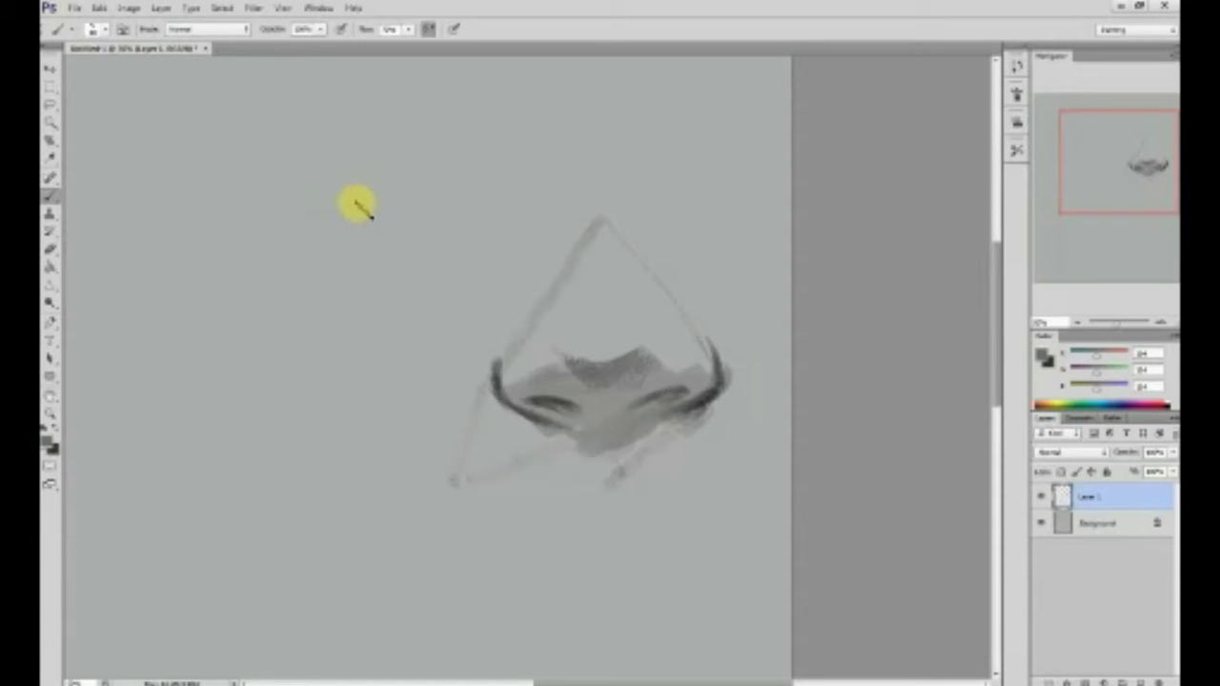
- Sketch a wide nose example beside the shaded nose, with two curved wings and two short slanted nostrils between them
left_click_drag(202, 196, 209, 225)
left_click_drag(365, 197, 367, 224)
left_click_drag(229, 223, 251, 231)
left_click_drag(341, 225, 311, 236)
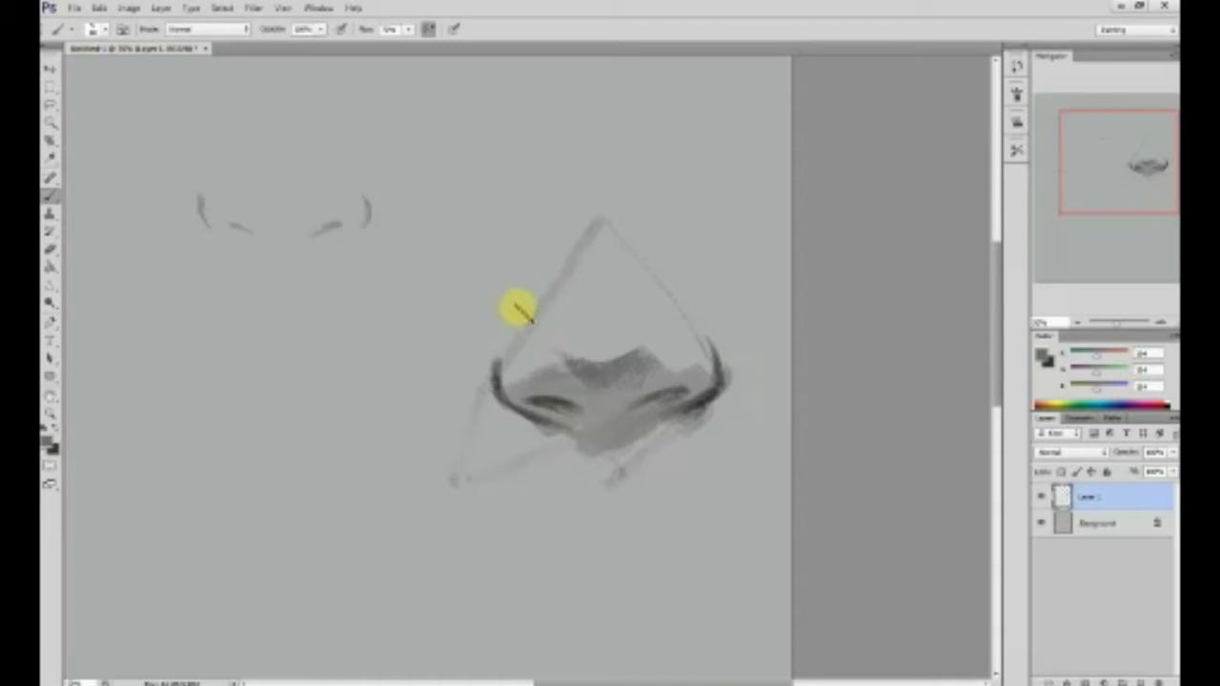
- Sketch a narrower nose example below the wide one, using two curved wings and two nearly flat nostril strokes
left_click_drag(200, 304, 210, 332)
left_click_drag(334, 305, 339, 332)
mouse_move(228, 339)
left_mouse_down()
mouse_move(288, 355)
mouse_move(333, 327)
mouse_move(227, 336)
mouse_move(295, 359)
mouse_move(315, 330)
left_mouse_up()
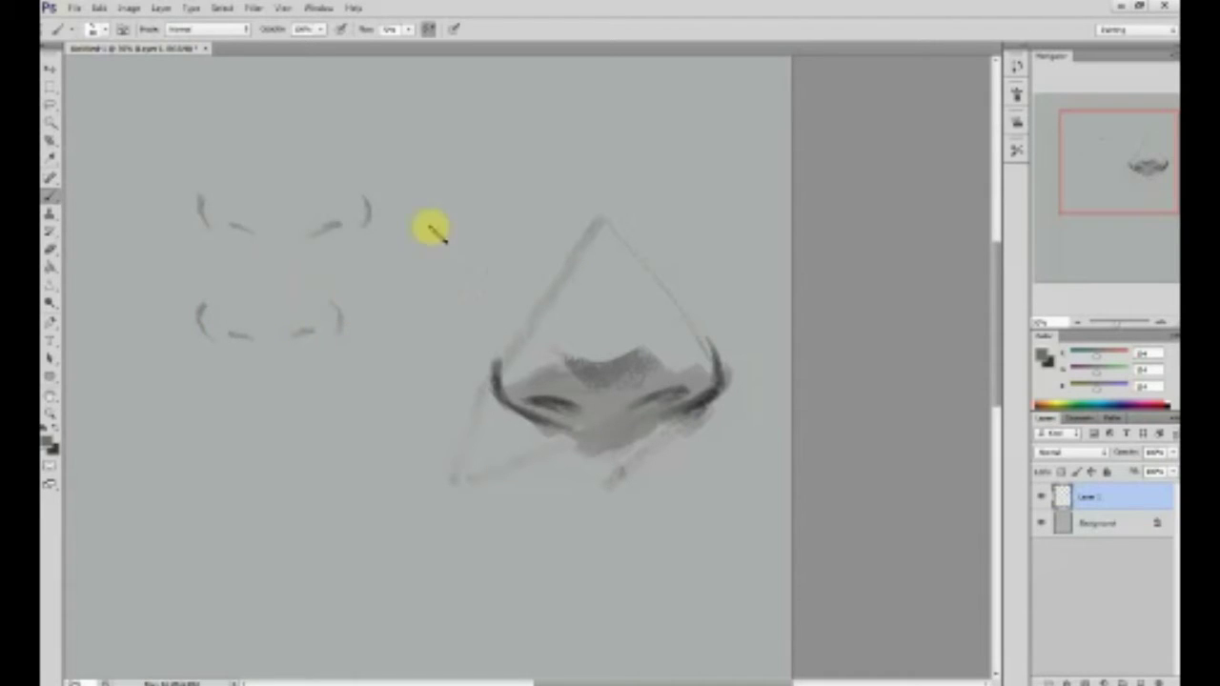
- Try an ellipse around each of the two small nose examples, and undo both
mouse_move(315, 273)
left_mouse_down()
mouse_move(324, 376)
mouse_move(278, 270)
left_mouse_up()
left_click_drag(358, 191, 408, 185)
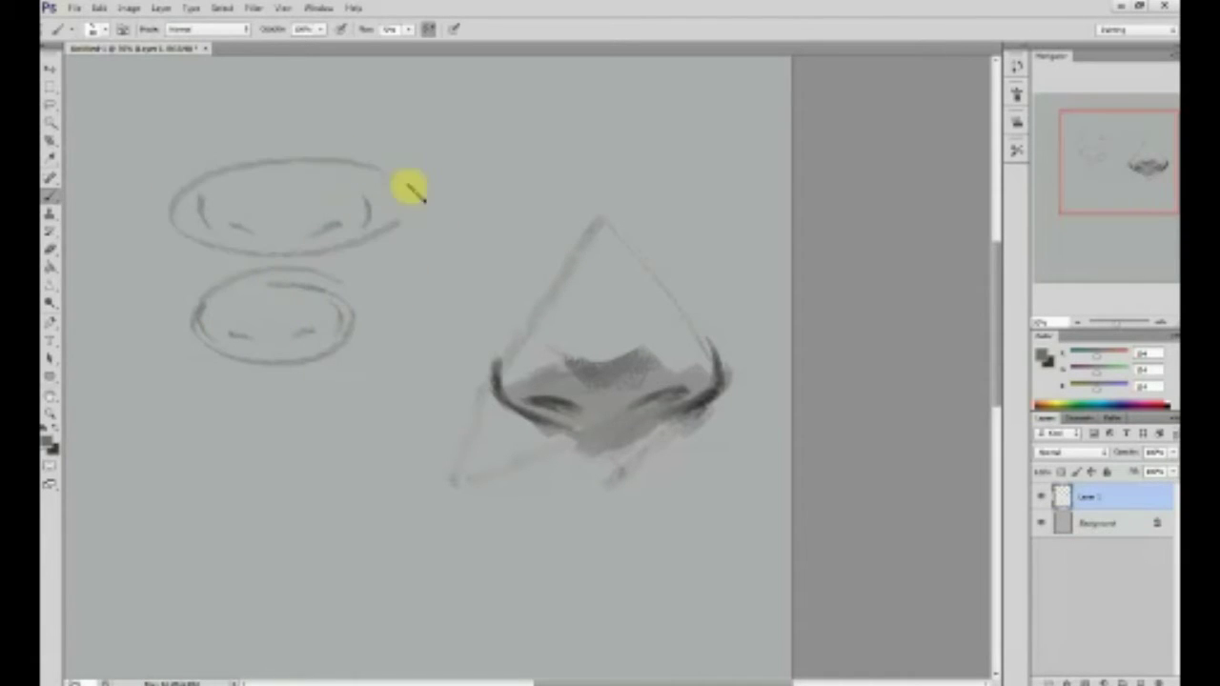
key("ctrl+z")
key("ctrl+alt+z")
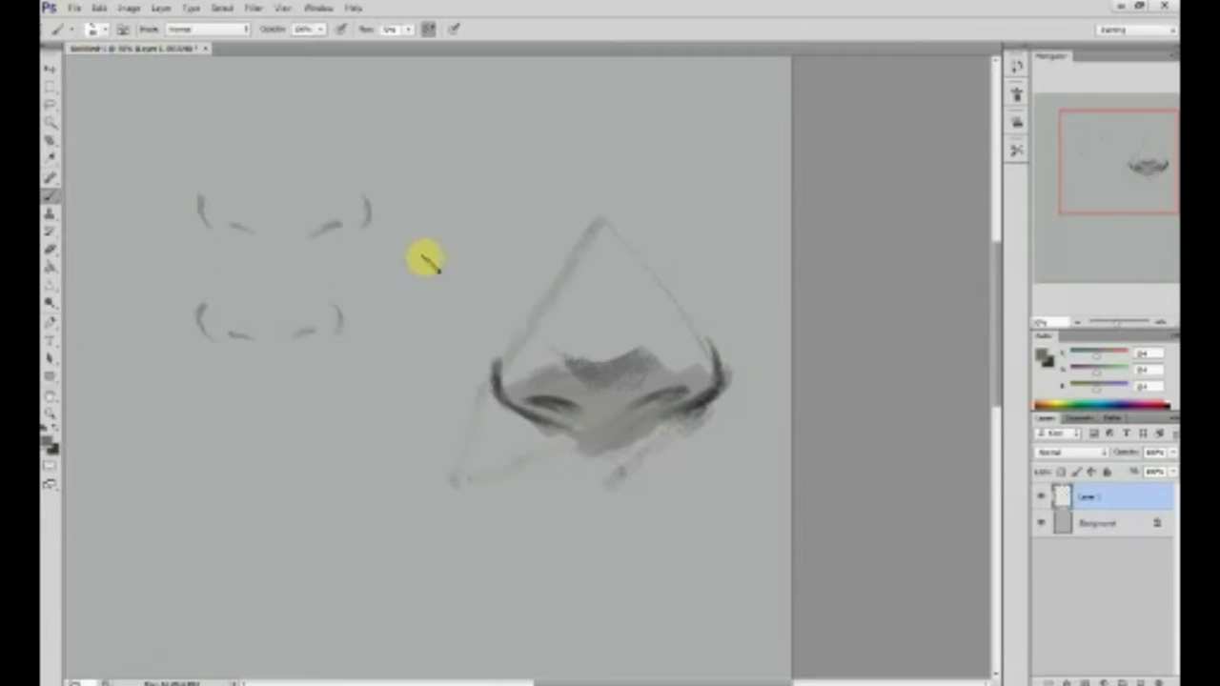
- Try circles around both wings of the narrower nose example, and undo back past both small nose examples
mouse_move(329, 291)
left_mouse_down()
mouse_move(340, 300)
mouse_move(330, 289)
left_mouse_up()
mouse_move(204, 291)
left_mouse_down()
mouse_move(196, 314)
mouse_move(206, 292)
left_mouse_up()
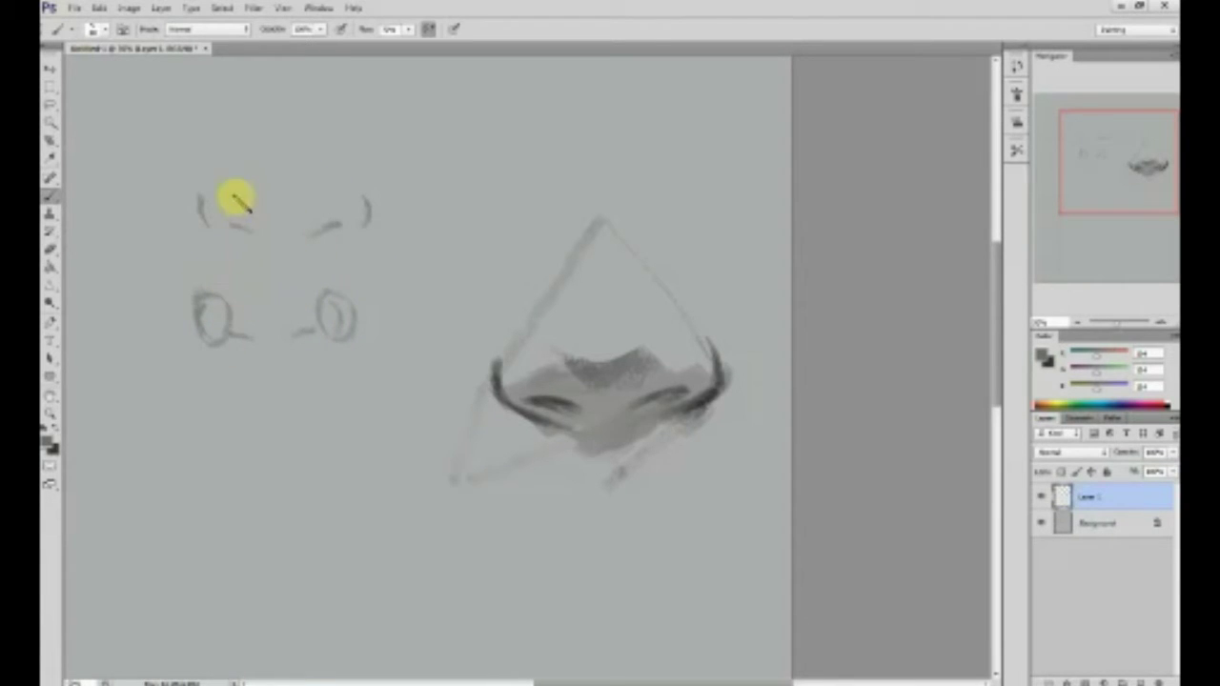
mouse_move(243, 238)
left_mouse_down()
mouse_move(303, 243)
mouse_move(276, 253)
mouse_move(329, 219)
left_mouse_up()
key("ctrl+z")
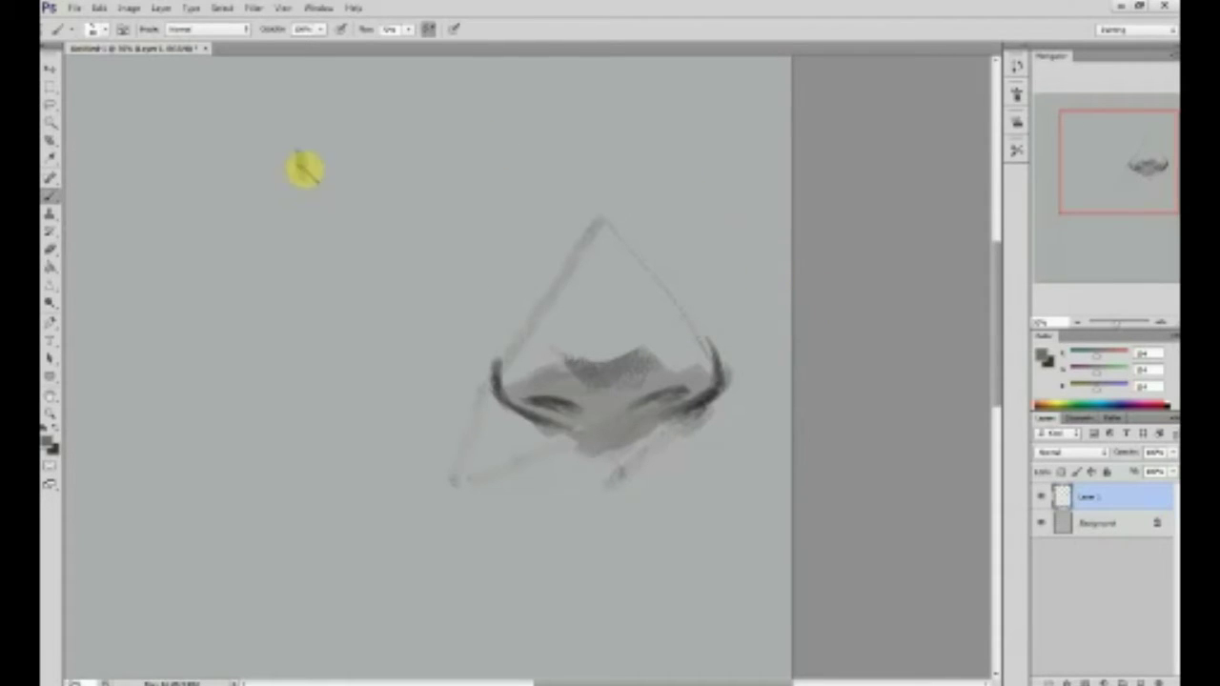
- Try a simple smiley face with two eyes and a curved mouth on the empty canvas, and undo it
left_click_drag(299, 151, 304, 181)
left_click_drag(333, 147, 340, 182)
left_click_drag(277, 219, 375, 226)
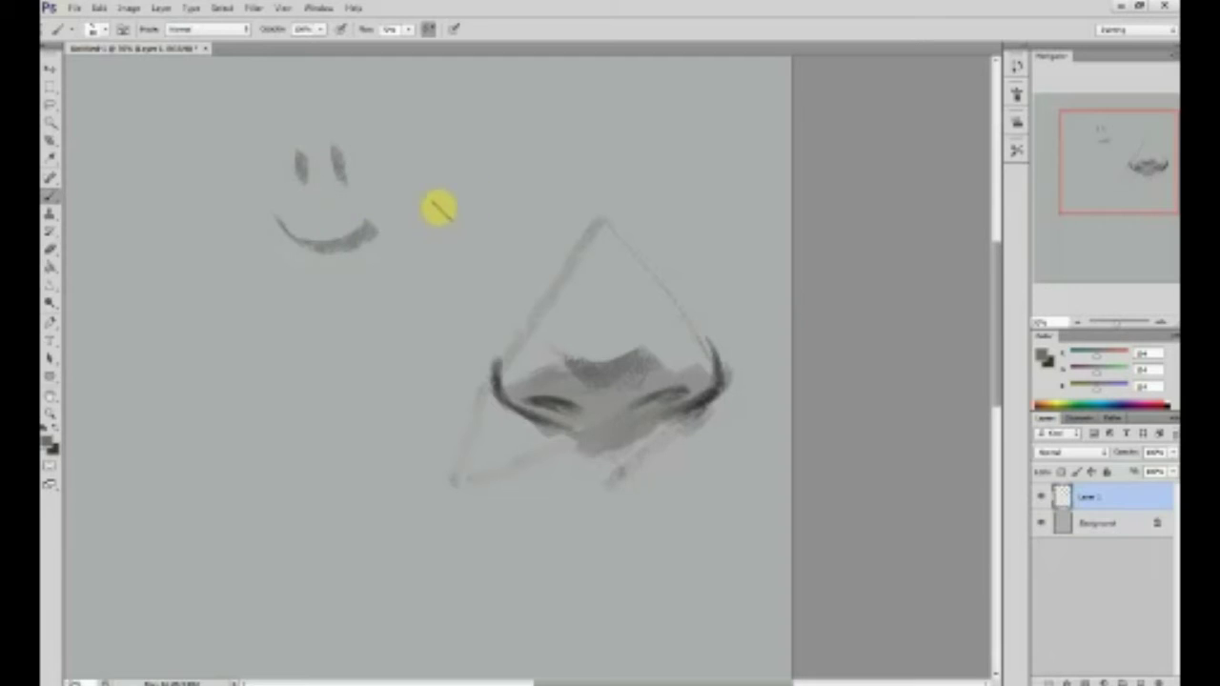
key("ctrl+z")
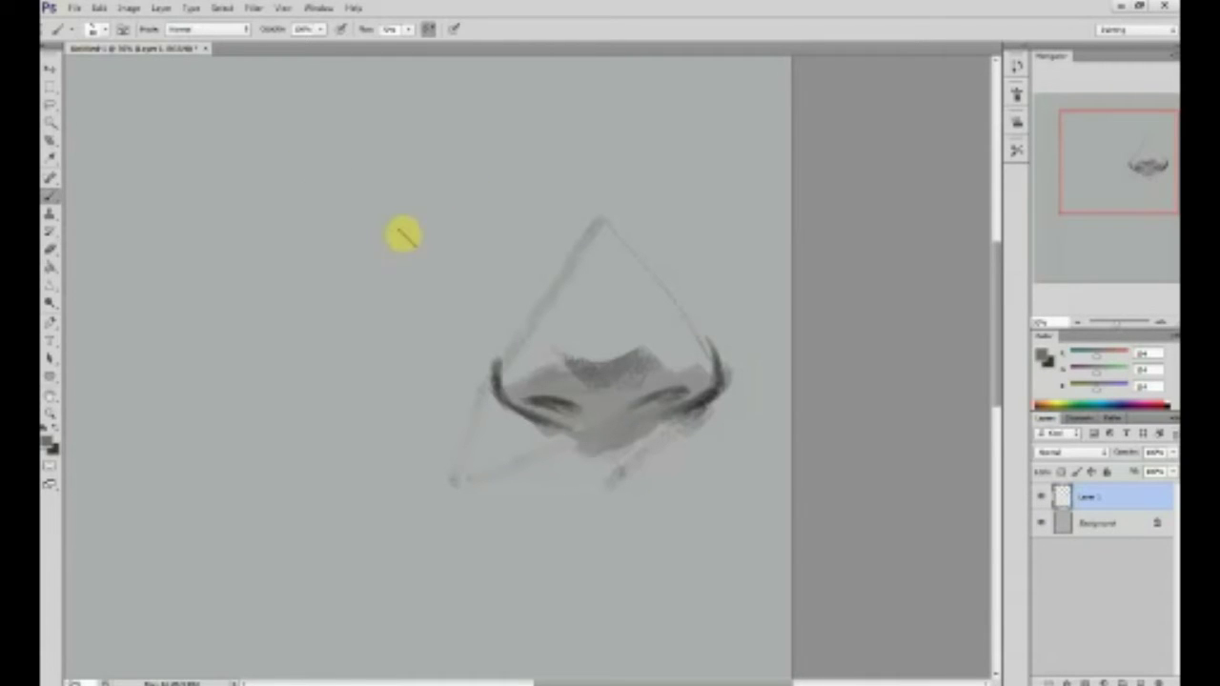
- Try a rough turned face with brows, dark eyes and a side-facing nose beside the shaded nose, and undo it
mouse_move(322, 167)
left_mouse_down()
mouse_move(308, 217)
mouse_move(323, 183)
mouse_move(293, 199)
mouse_move(342, 209)
mouse_move(315, 205)
mouse_move(386, 262)
mouse_move(369, 305)
mouse_move(349, 304)
mouse_move(393, 291)
mouse_move(376, 173)
left_mouse_up()
mouse_move(426, 124)
left_mouse_down()
mouse_move(339, 131)
mouse_move(387, 85)
left_mouse_up()
left_click_drag(324, 87, 230, 130)
key("ctrl+alt+z")
key("ctrl+alt+z")
key("ctrl+alt+z")
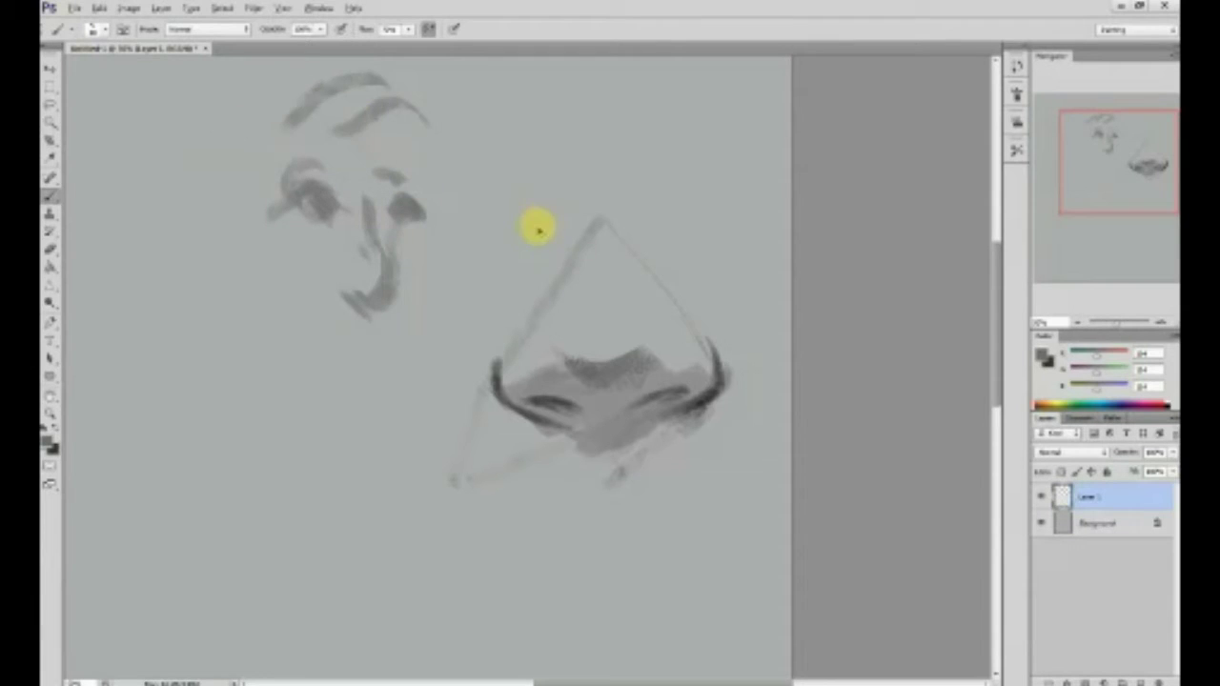
key("ctrl+alt+z")
key("ctrl+alt+z")
key("ctrl+alt+z")
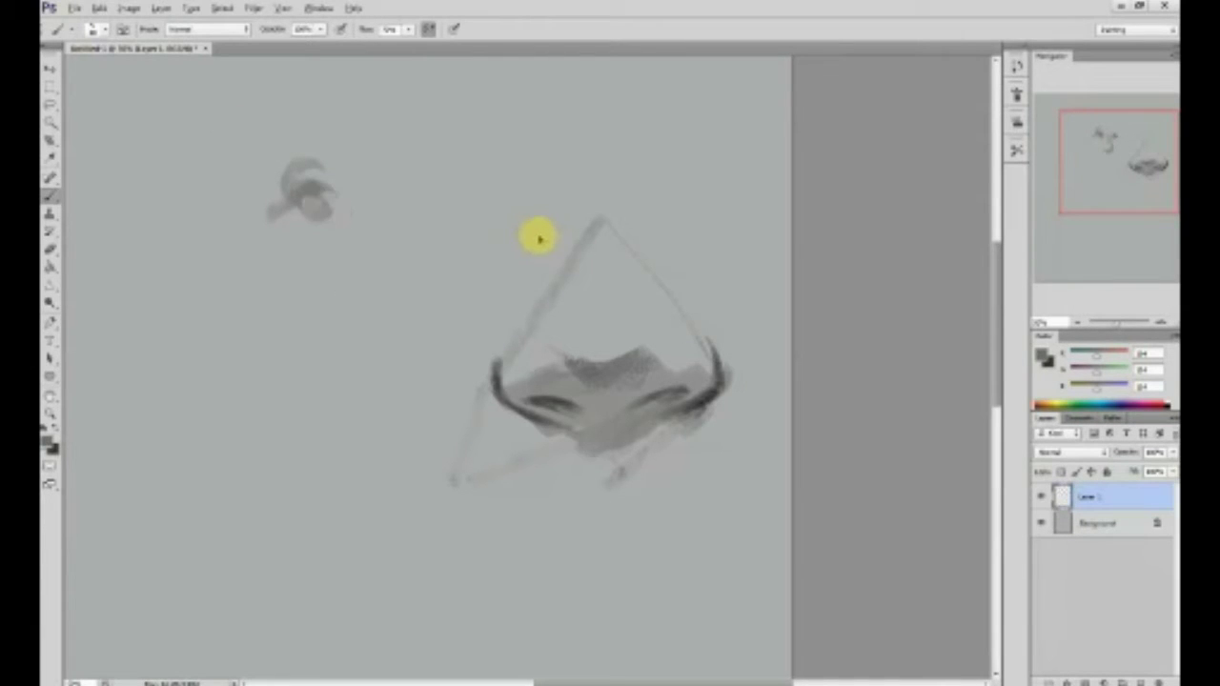
key("ctrl+alt+z")
key("ctrl+alt+z")
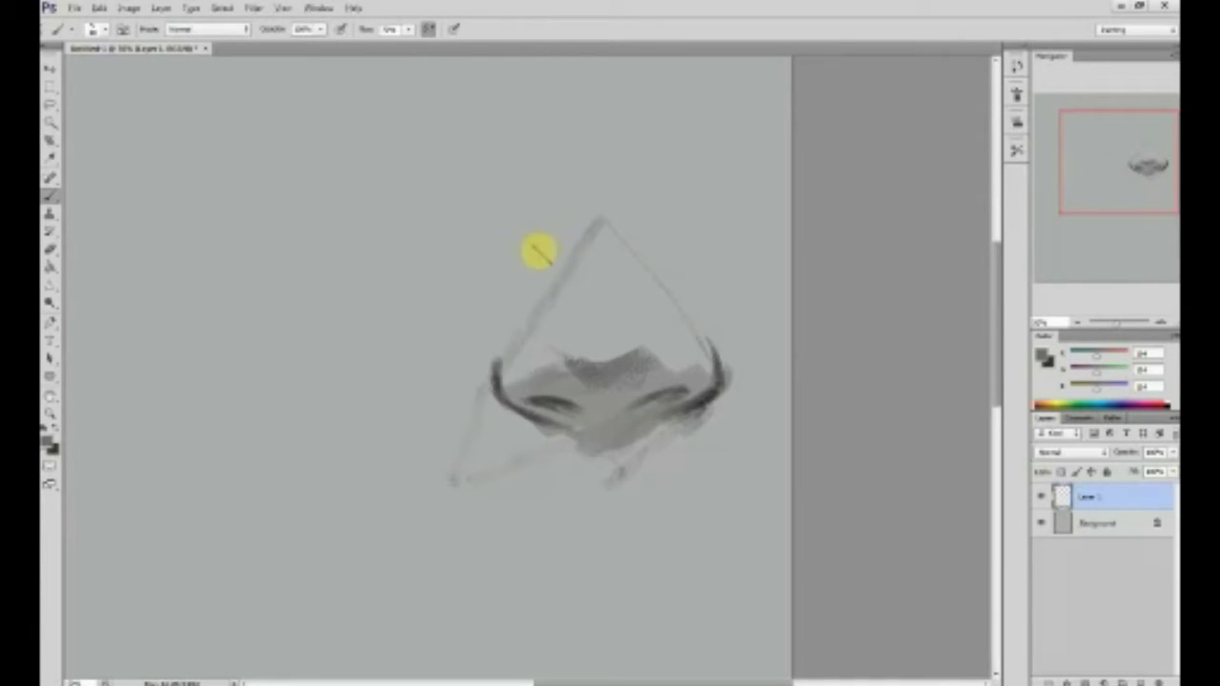
- Replace a trial circle around the shaded nose with a smaller round head beside it, containing two eyes and lower face marks
mouse_move(682, 193)
left_mouse_down()
mouse_move(693, 486)
mouse_move(686, 196)
left_mouse_up()
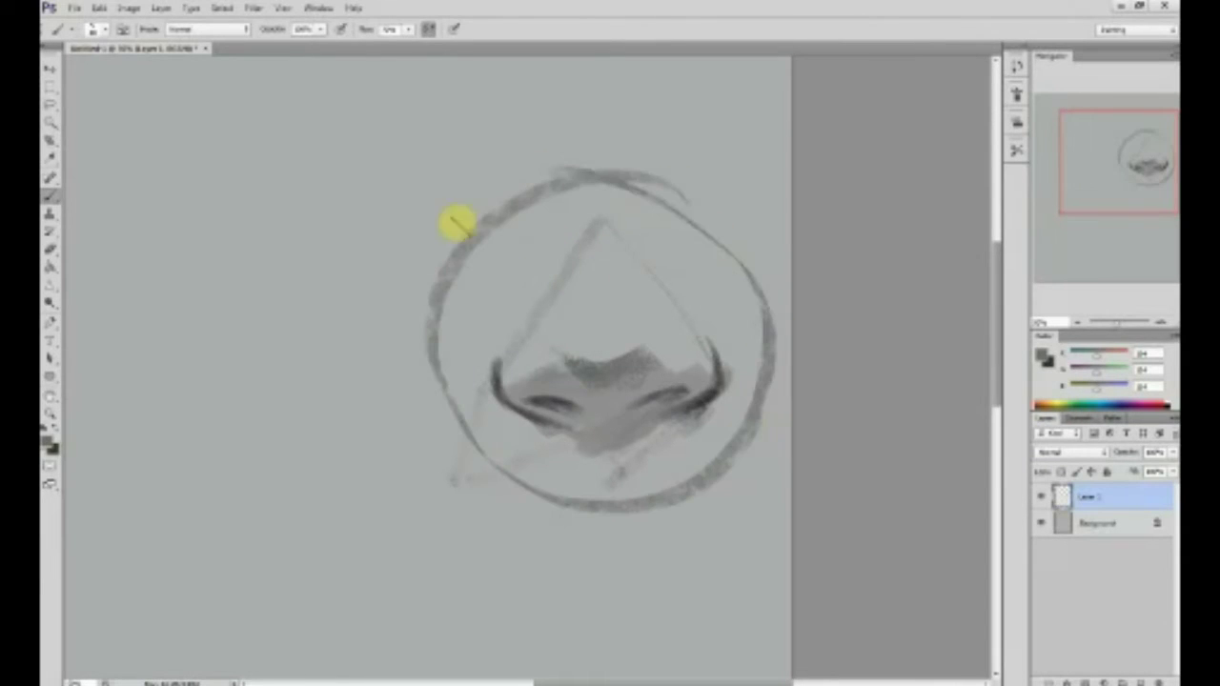
key("ctrl+alt+z")
left_click_drag(184, 258, 313, 149)
mouse_move(242, 213)
left_mouse_down()
mouse_move(251, 242)
mouse_move(281, 230)
left_mouse_up()
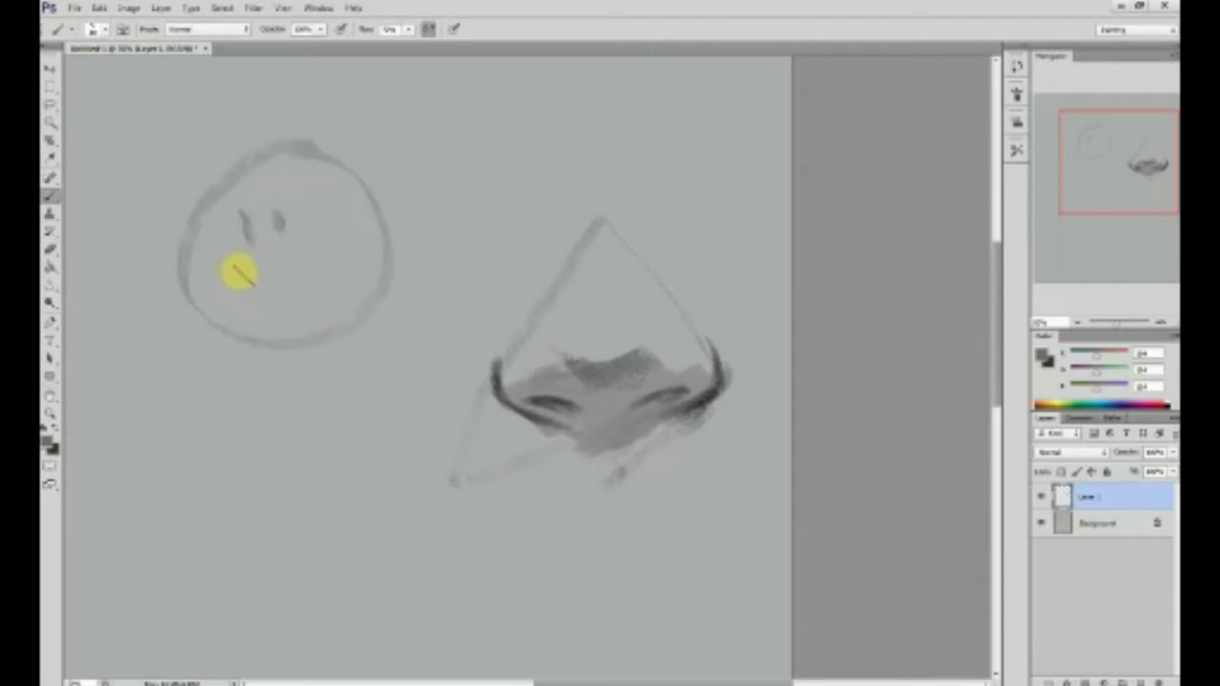
mouse_move(284, 273)
left_mouse_down()
mouse_move(297, 283)
mouse_move(250, 290)
left_mouse_up()
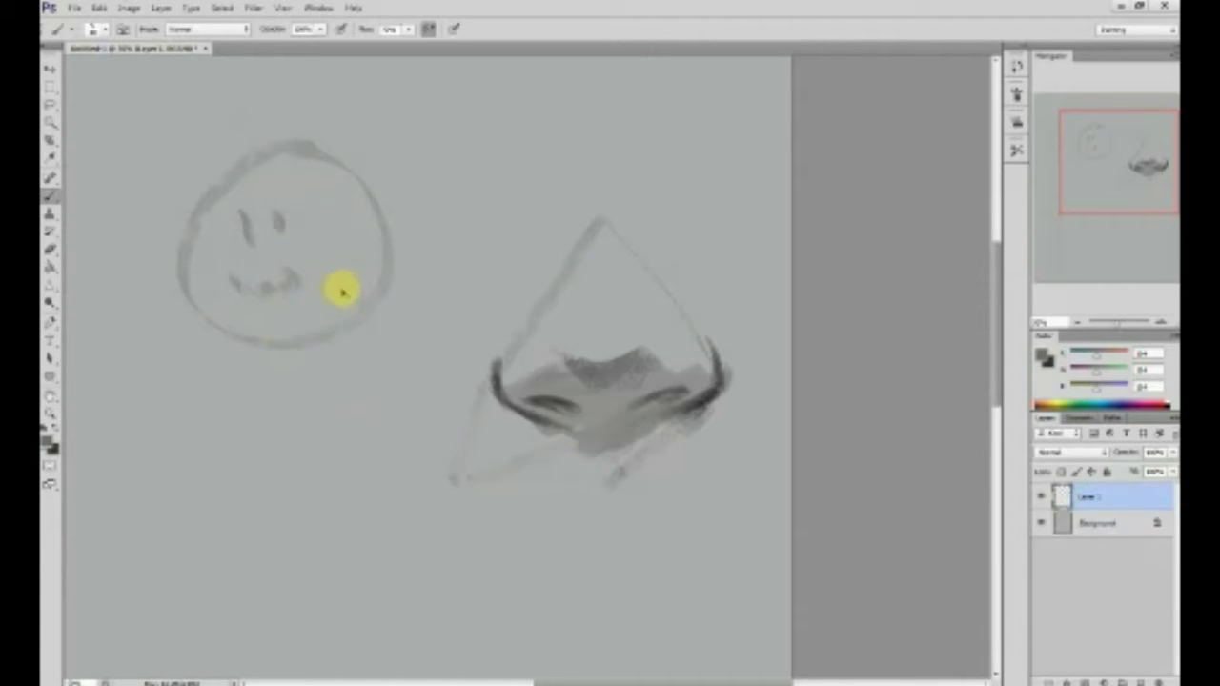
- Undo the round head's lower face marks, and draw one vertical and two horizontal guide lines across it
left_click_drag(331, 259, 353, 286)
key("ctrl+j")
key("ctrl+alt+z")
key("ctrl+alt+z")
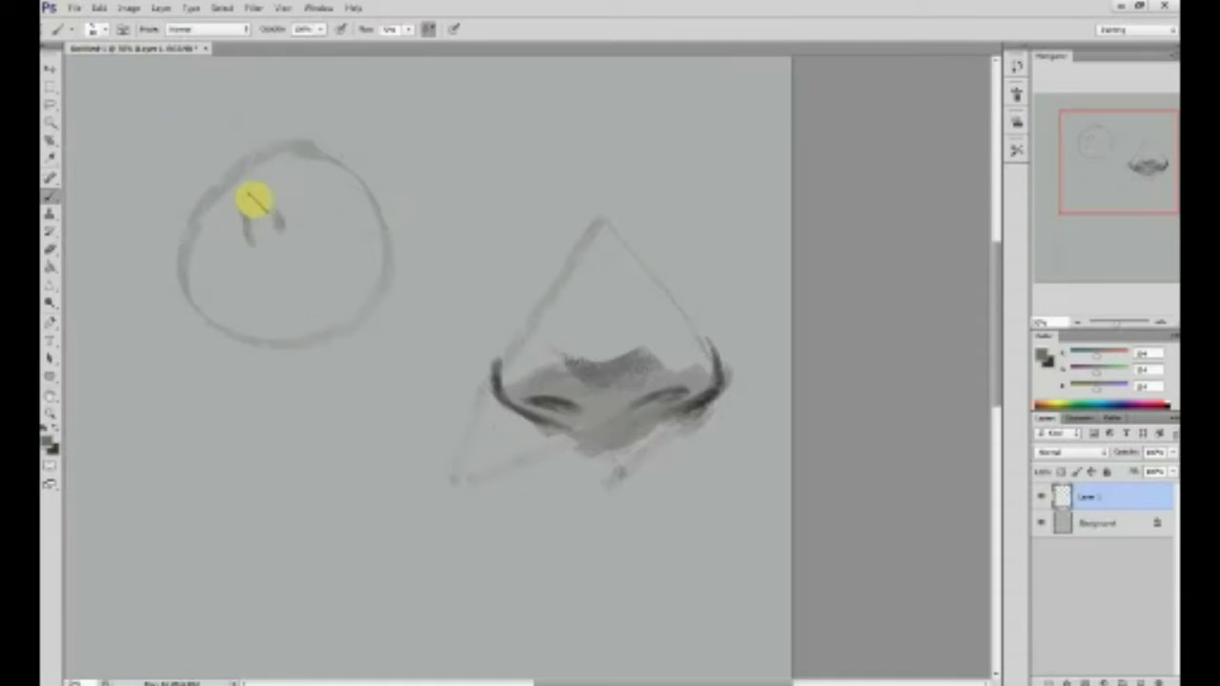
left_click_drag(261, 309, 257, 182)
left_click_drag(177, 246, 336, 257)
key("ctrl+z")
left_click_drag(196, 244, 362, 245)
left_click_drag(189, 289, 376, 294)
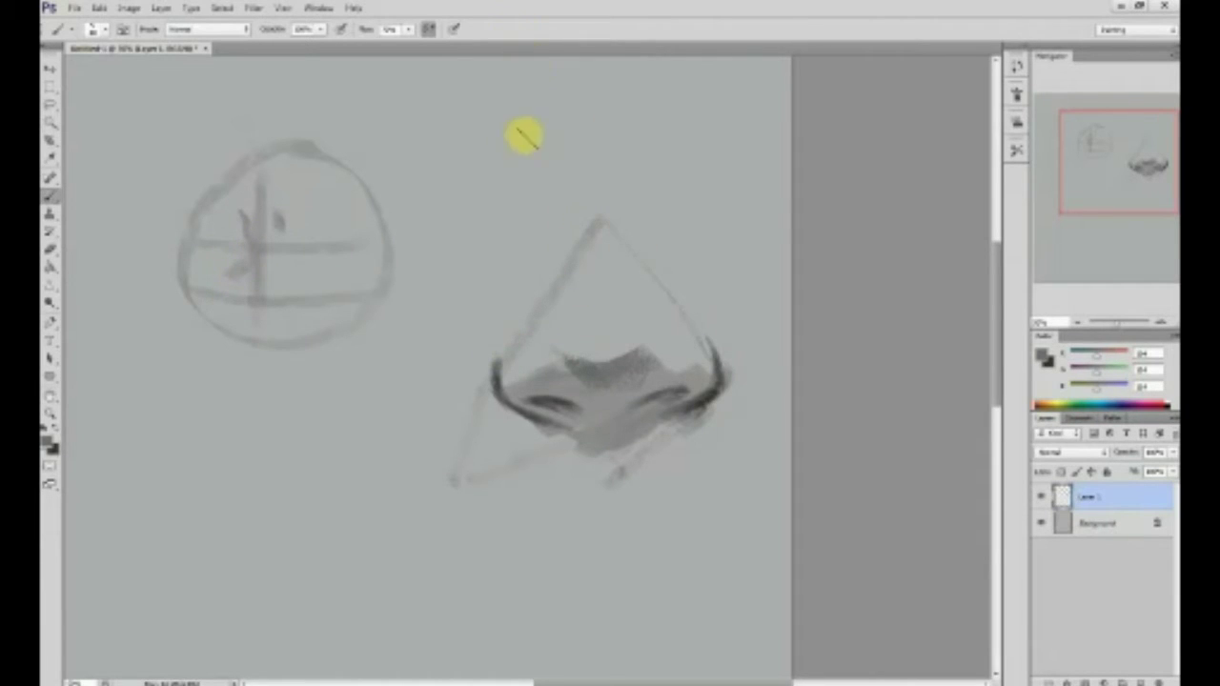
- Draw a horizontally split diamond above the shaded nose with wing circles and nostrils, and fade the construction with the Eraser
mouse_move(430, 189)
left_mouse_down()
mouse_move(513, 84)
mouse_move(591, 169)
left_mouse_up()
mouse_move(434, 187)
left_mouse_down()
mouse_move(503, 250)
mouse_move(596, 178)
mouse_move(530, 241)
mouse_move(584, 181)
left_mouse_up()
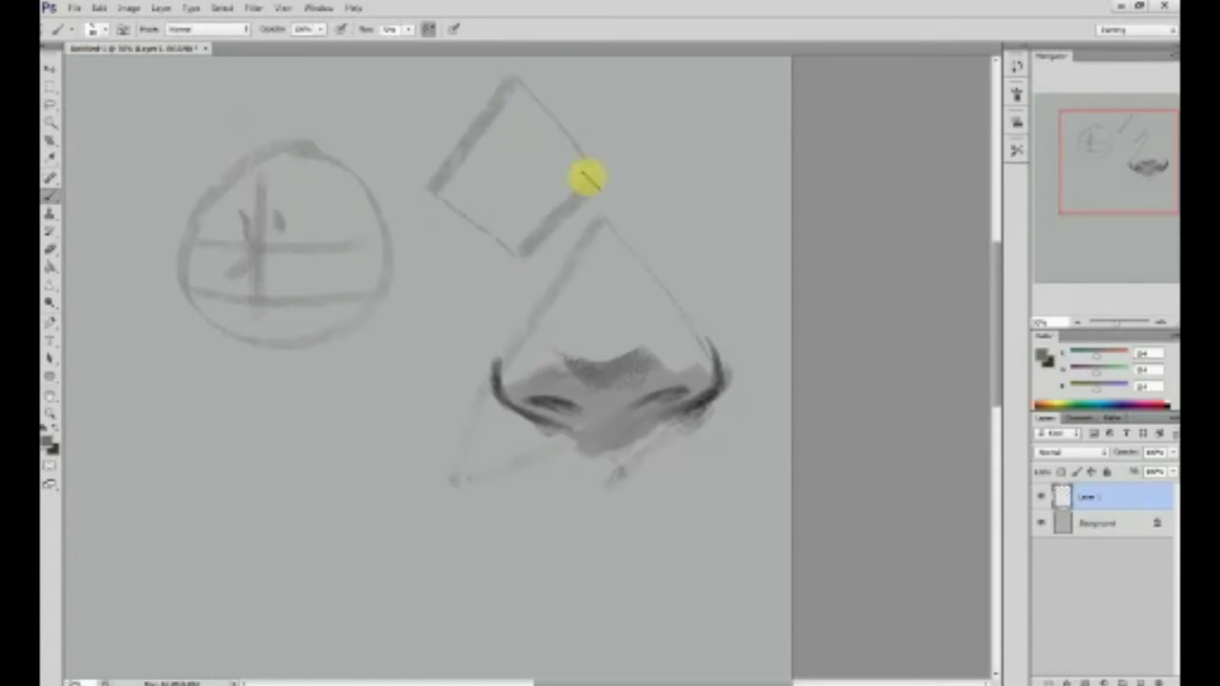
mouse_move(430, 191)
left_mouse_down()
mouse_move(598, 190)
mouse_move(573, 207)
mouse_move(596, 180)
mouse_move(592, 162)
mouse_move(558, 212)
mouse_move(595, 179)
left_mouse_up()
key("ctrl+z")
mouse_move(431, 185)
left_mouse_down()
mouse_move(595, 181)
mouse_move(625, 145)
mouse_move(577, 201)
left_mouse_up()
mouse_move(432, 166)
left_mouse_down()
mouse_move(458, 211)
mouse_move(573, 213)
mouse_move(542, 227)
mouse_move(594, 206)
mouse_move(516, 225)
mouse_move(465, 198)
mouse_move(578, 206)
mouse_move(548, 216)
mouse_move(593, 172)
left_mouse_up()
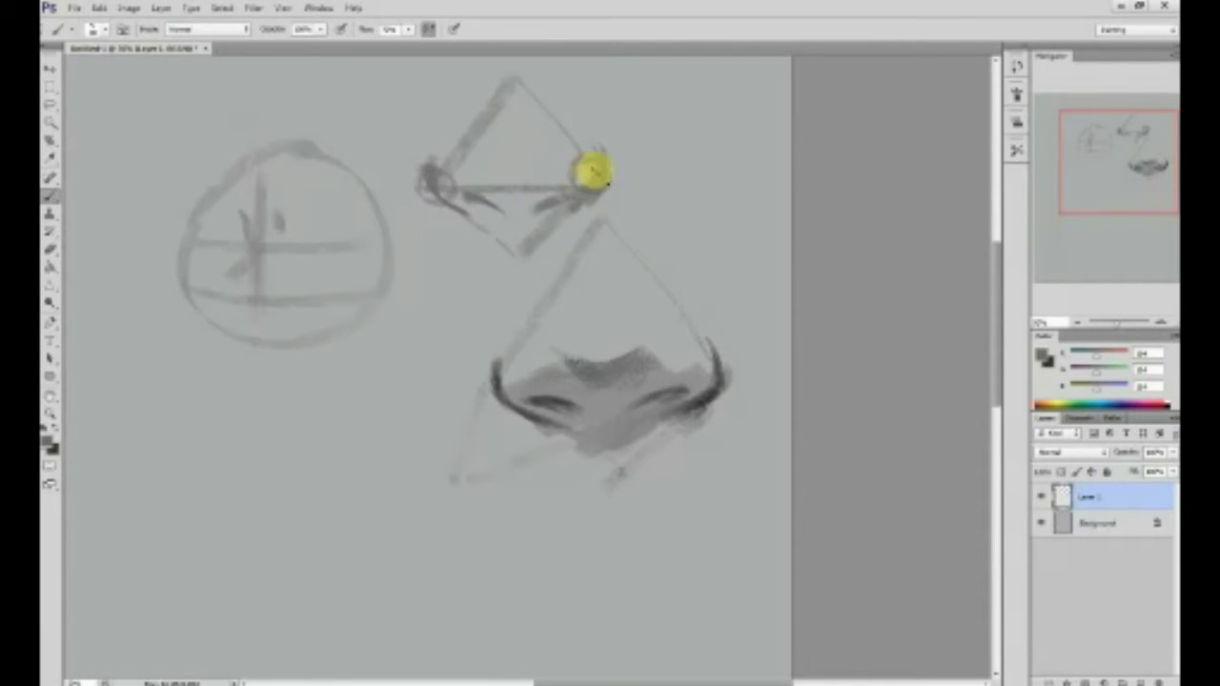
key("e")
mouse_move(528, 127)
left_mouse_down()
mouse_move(418, 157)
mouse_move(411, 169)
mouse_move(419, 205)
mouse_move(491, 231)
mouse_move(477, 277)
left_mouse_up()
- Paint the small nose's wings and nostrils in dark grey sampled from the shaded nose, and shade its underside
key("b")
left_click(709, 398, "alt")
mouse_move(436, 185)
left_mouse_down()
mouse_move(465, 219)
mouse_move(445, 198)
left_mouse_up()
left_click_drag(598, 181, 577, 207)
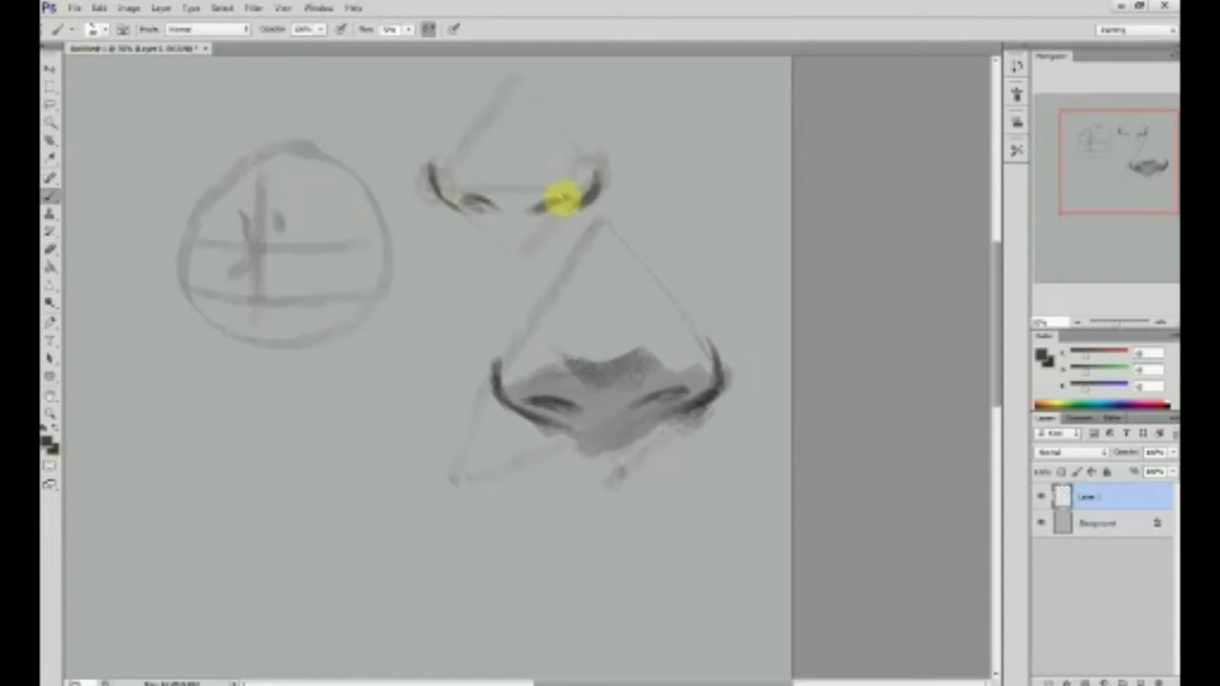
left_click_drag(474, 208, 497, 208)
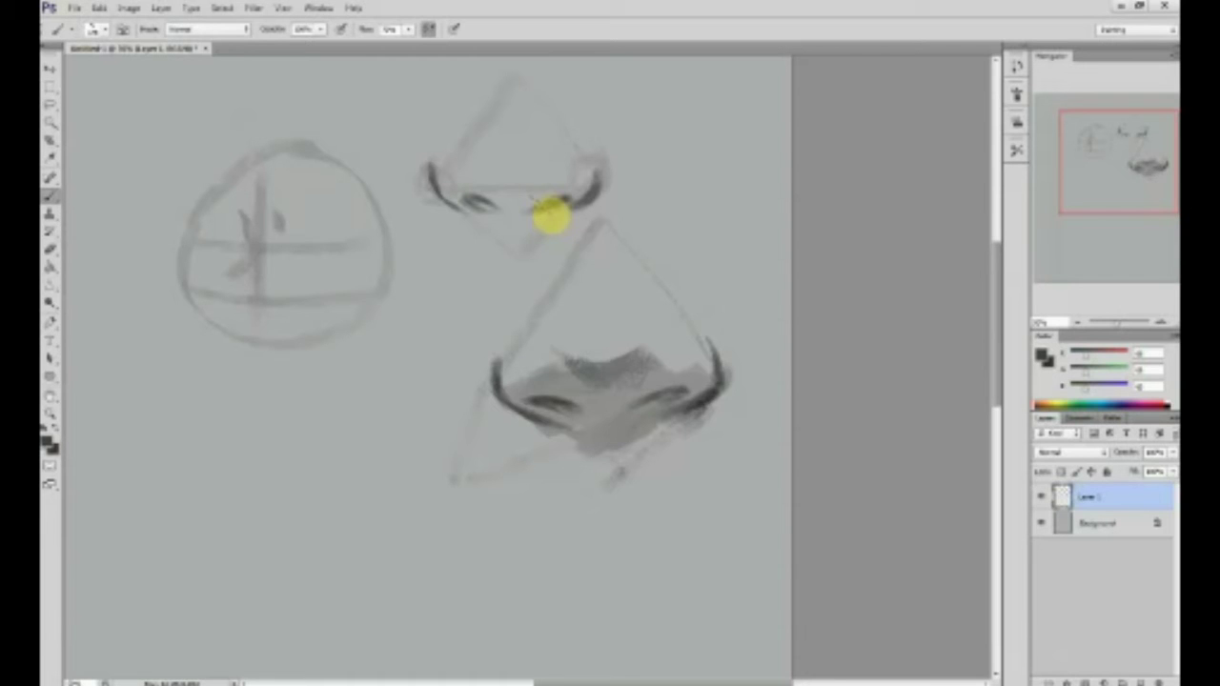
mouse_move(583, 182)
left_mouse_down()
mouse_move(519, 223)
mouse_move(571, 185)
mouse_move(516, 175)
mouse_move(452, 190)
mouse_move(463, 220)
mouse_move(482, 226)
mouse_move(480, 211)
mouse_move(505, 227)
mouse_move(583, 187)
left_mouse_up()
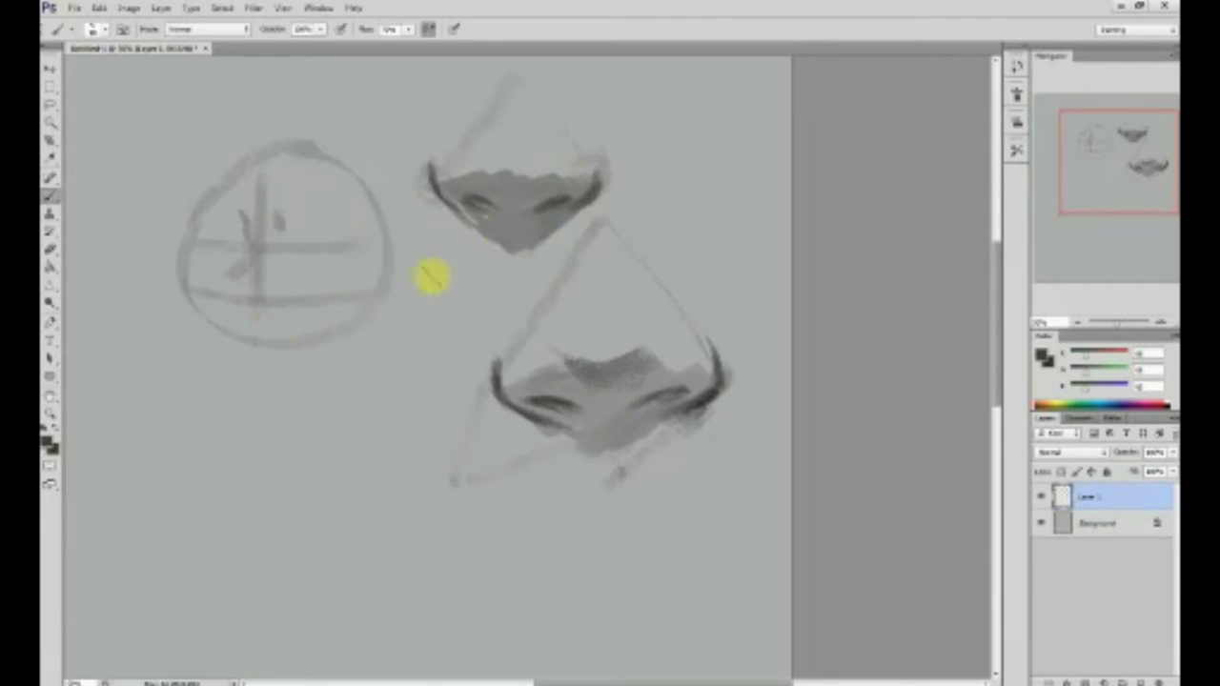
- Try a sharp angular nose profile below the round head, and undo it
mouse_move(270, 379)
left_mouse_down()
mouse_move(371, 448)
mouse_move(276, 498)
mouse_move(374, 446)
left_mouse_up()
mouse_move(689, 378)
left_mouse_down()
mouse_move(493, 400)
mouse_move(739, 420)
mouse_move(524, 379)
mouse_move(767, 376)
mouse_move(543, 387)
left_mouse_up()
key("ctrl+z")
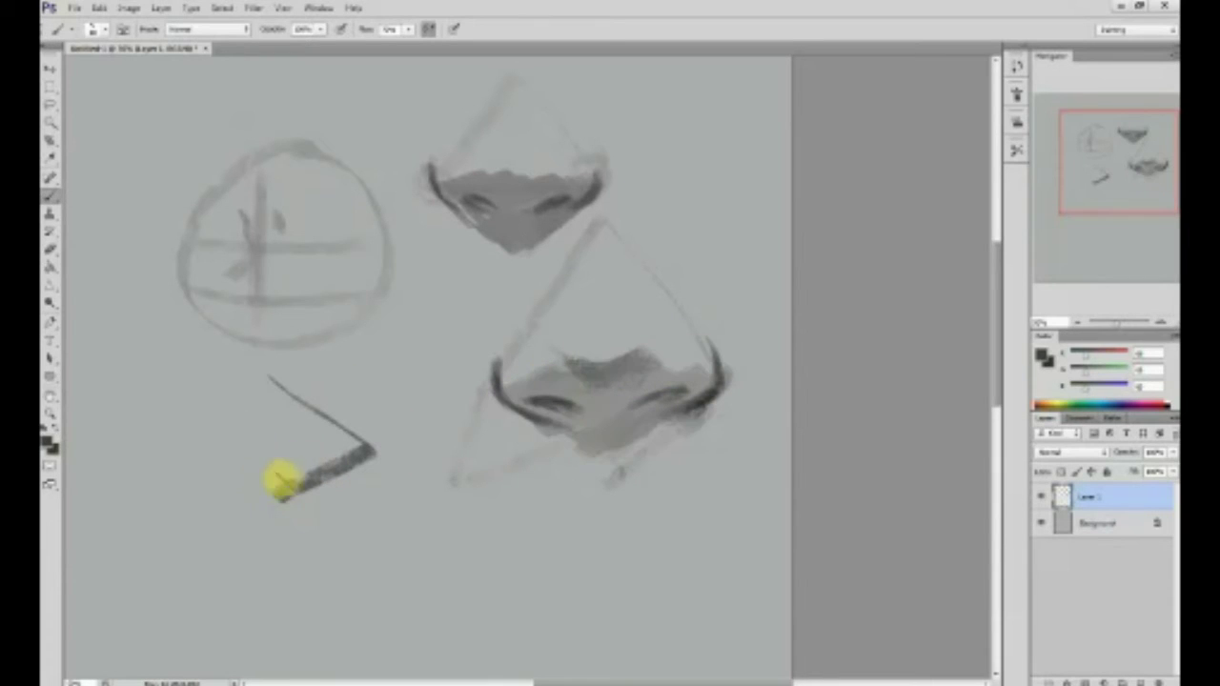
key("ctrl+alt+z")
- Sketch a side profile with nose, wing and lips below the round head, extend it up the forehead and refine the bridge
mouse_move(268, 381)
left_mouse_down()
mouse_move(305, 454)
mouse_move(351, 498)
mouse_move(339, 520)
mouse_move(286, 547)
mouse_move(246, 518)
mouse_move(299, 537)
mouse_move(252, 539)
mouse_move(317, 534)
mouse_move(351, 513)
mouse_move(325, 534)
left_mouse_up()
left_click_drag(417, 537, 489, 403)
mouse_move(402, 417)
left_mouse_down()
mouse_move(392, 464)
mouse_move(413, 481)
mouse_move(387, 527)
left_mouse_up()
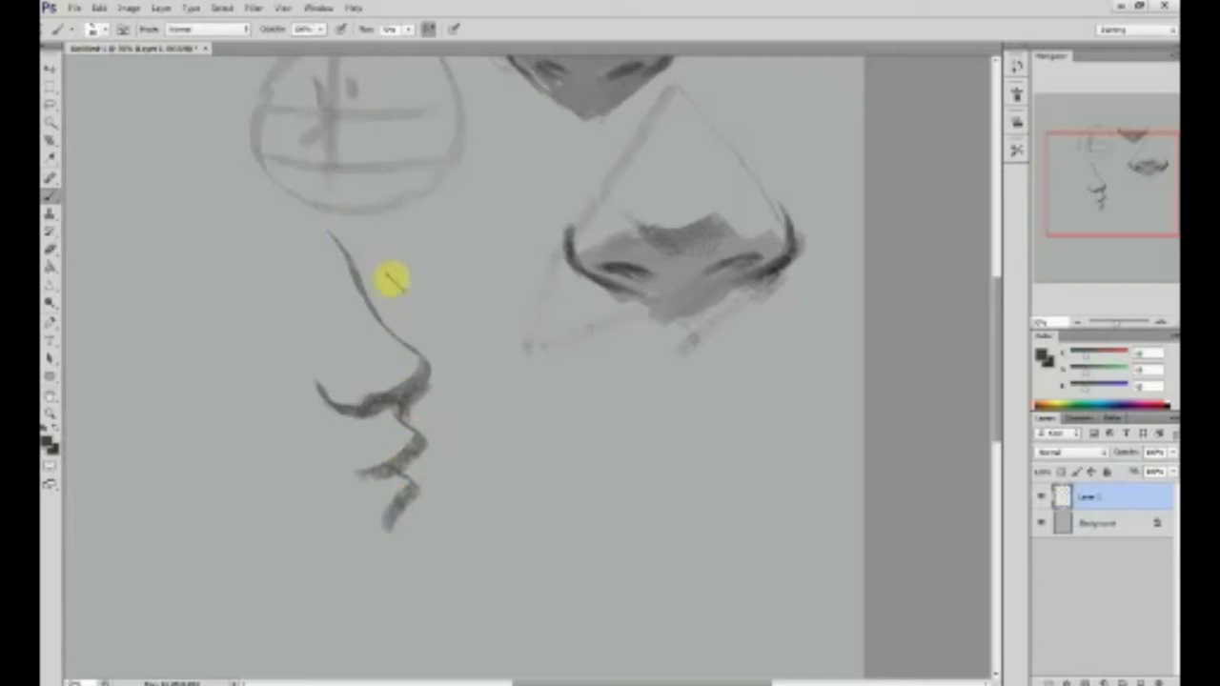
left_click_drag(324, 150, 368, 305)
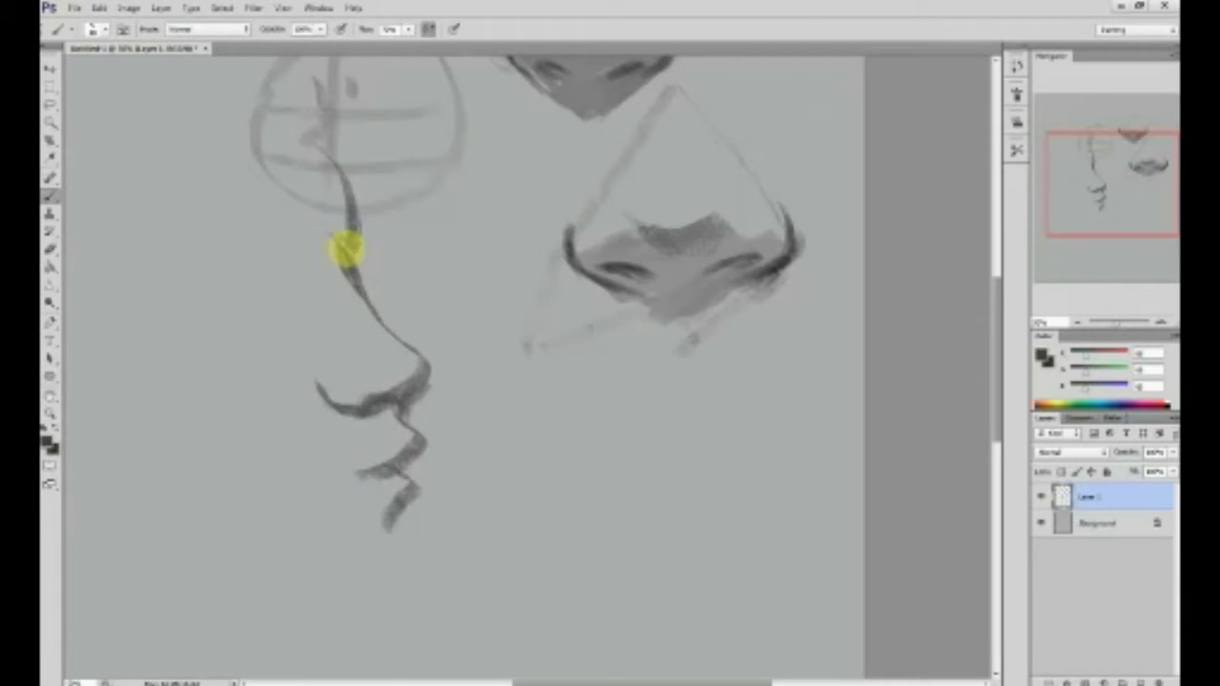
key("e")
mouse_move(363, 250)
left_mouse_down()
mouse_move(348, 309)
mouse_move(336, 294)
mouse_move(373, 265)
mouse_move(351, 251)
mouse_move(340, 266)
mouse_move(388, 337)
mouse_move(388, 392)
left_mouse_up()
- Draw a simple angular wedge beside the profile to show the nose's basic shape from the side
key("b")
mouse_move(496, 457)
left_mouse_down()
mouse_move(572, 424)
mouse_move(467, 359)
left_mouse_up()
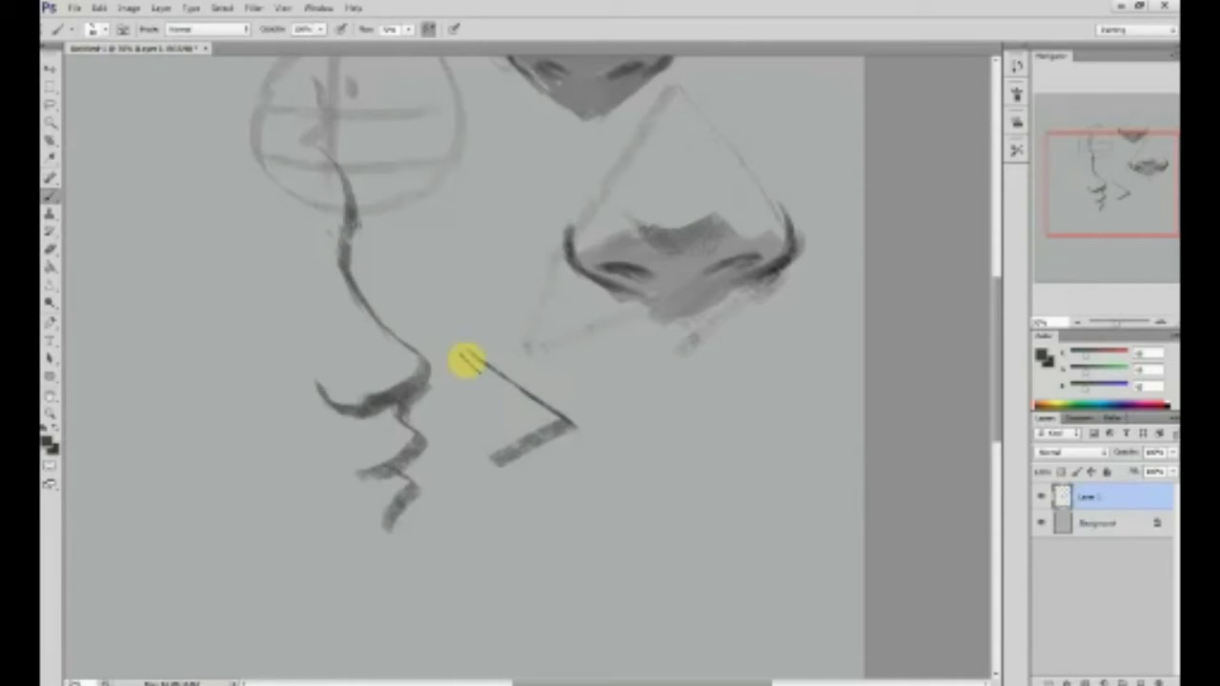
left_click_drag(714, 428, 643, 514)
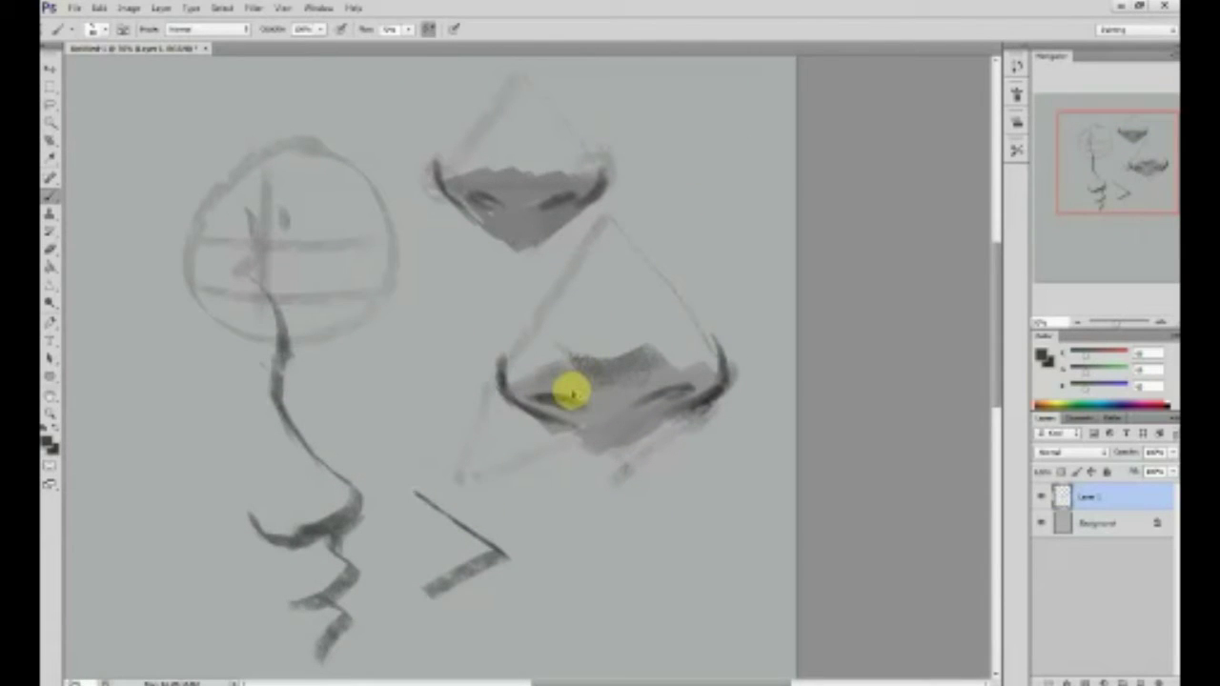
- Undo the wedge, the side profile and the small nose's shading, and erase the round head
key("ctrl+z")
key("ctrl+alt+z")
key("ctrl+alt+z")
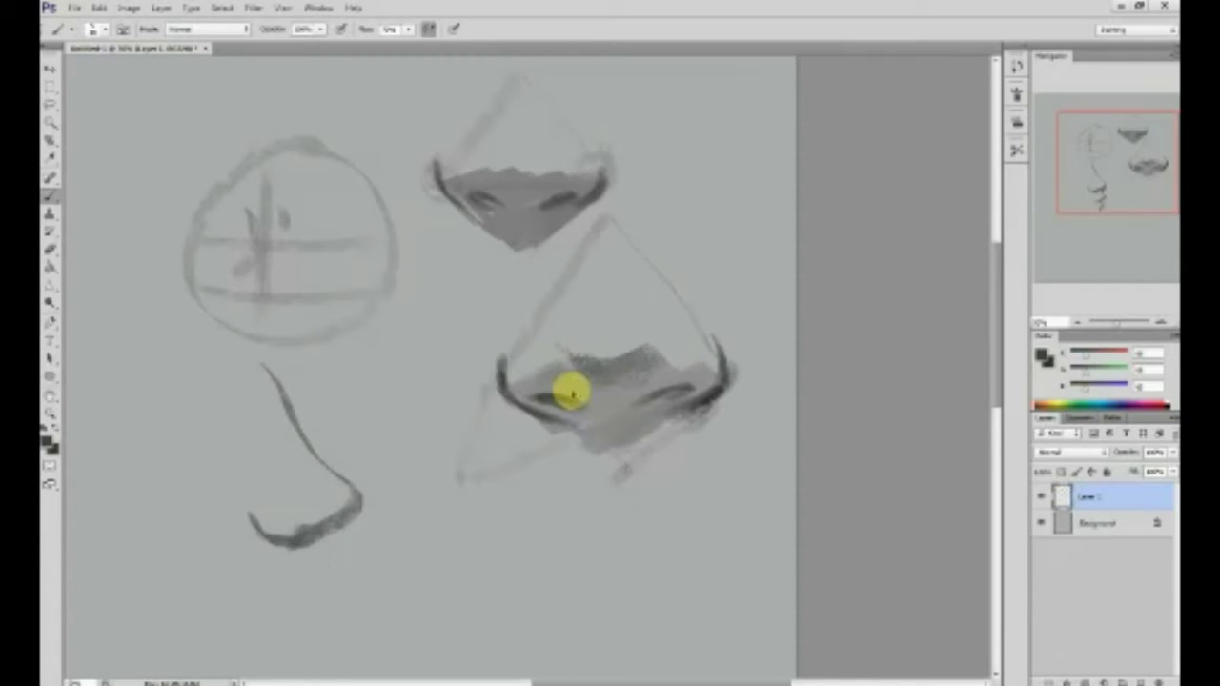
key("ctrl+alt+z")
key("ctrl+alt+z")
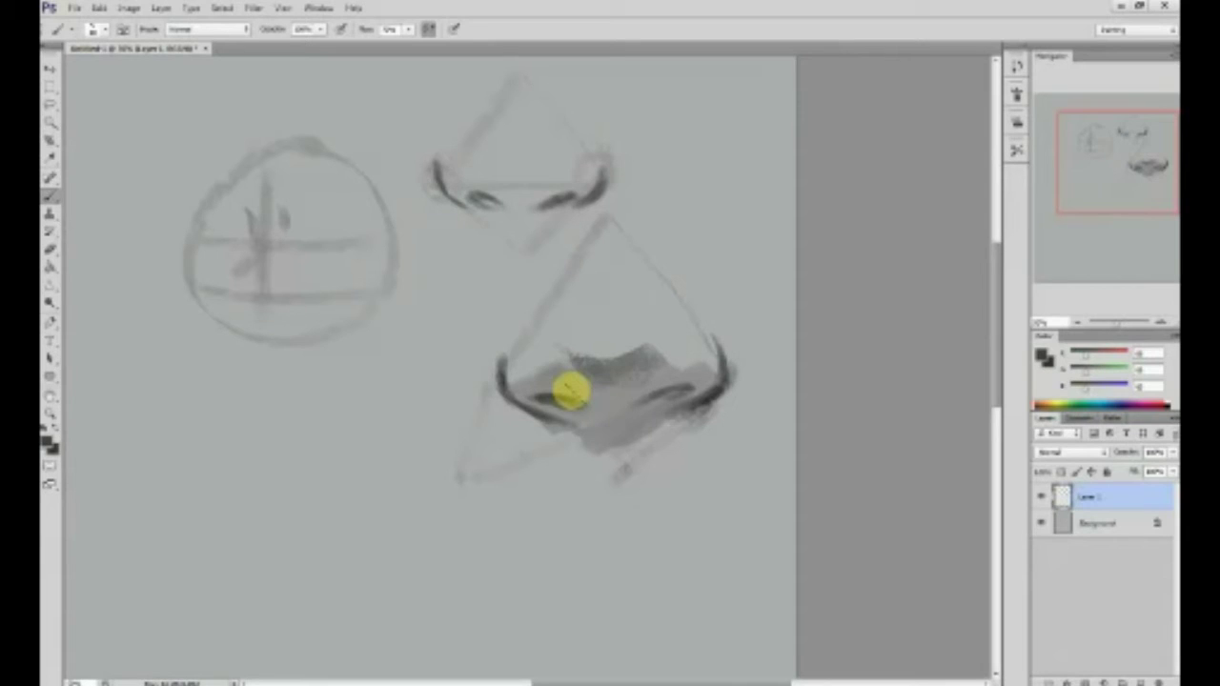
key("e")
mouse_move(318, 144)
left_mouse_down()
mouse_move(205, 226)
mouse_move(226, 200)
mouse_move(361, 178)
mouse_move(382, 194)
mouse_move(391, 274)
mouse_move(403, 251)
mouse_move(338, 171)
mouse_move(285, 164)
mouse_move(215, 194)
mouse_move(414, 155)
mouse_move(419, 181)
mouse_move(388, 260)
left_mouse_up()
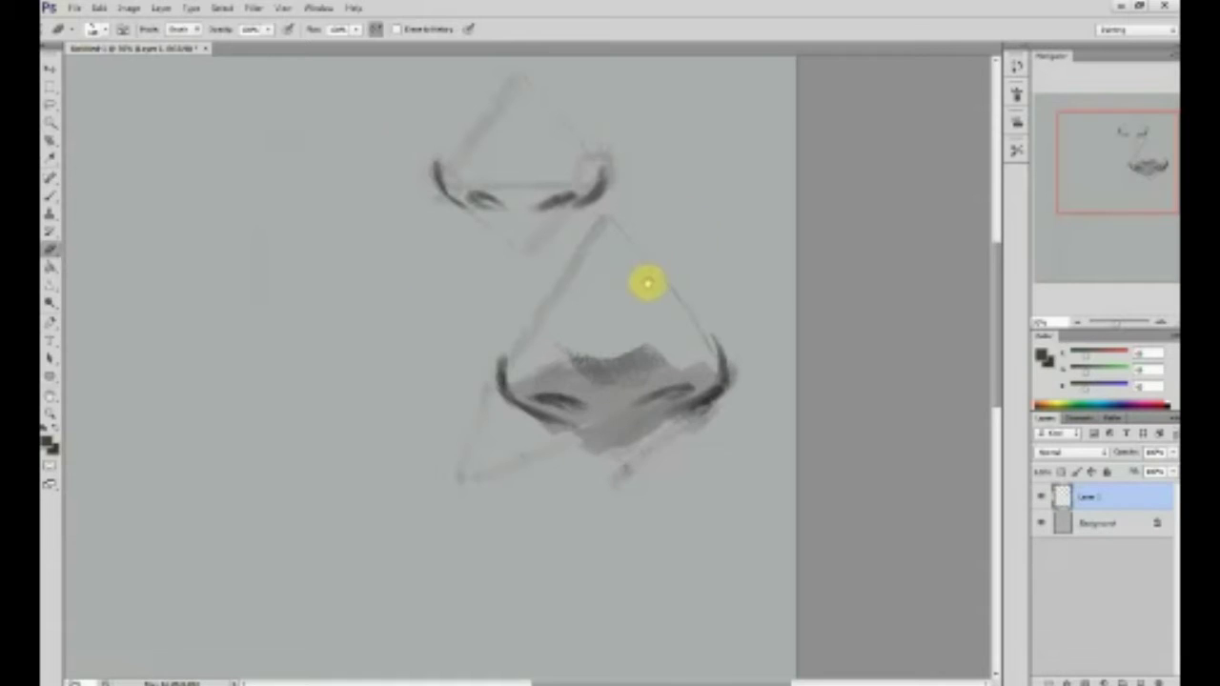
- Try a narrow triangle with a slanted base on the empty canvas beside the noses, and undo it
left_click_drag(647, 280, 631, 345)
key("b")
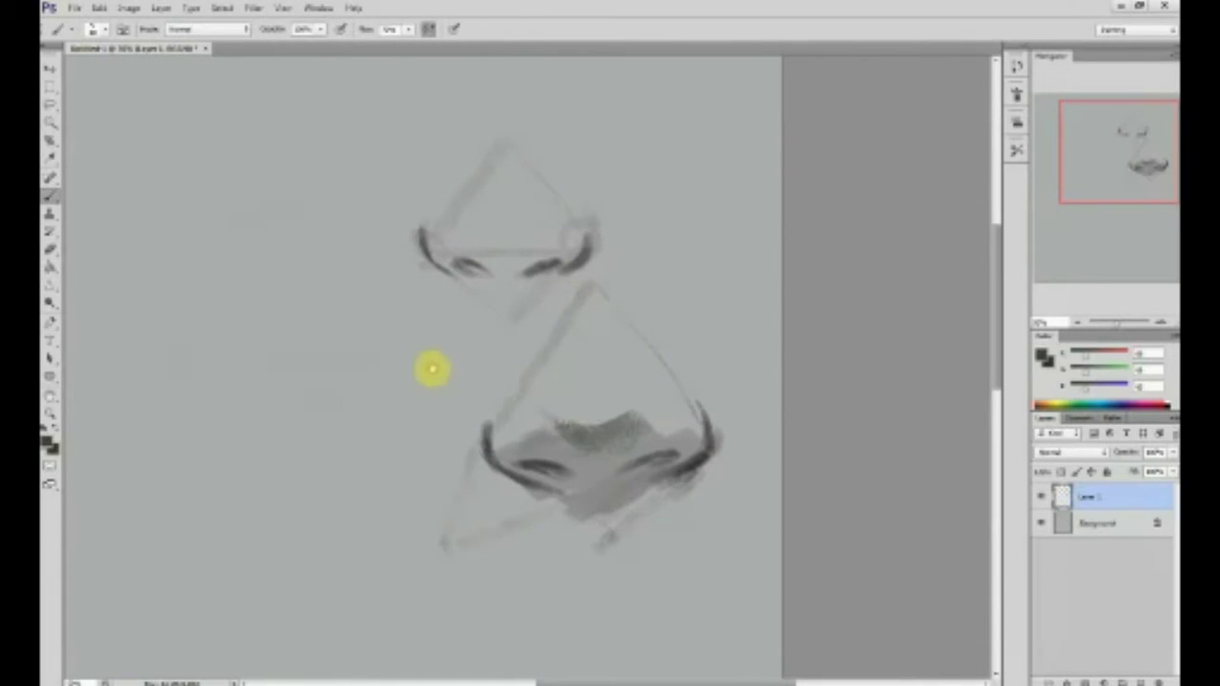
scroll(438, 357, "left", 3)
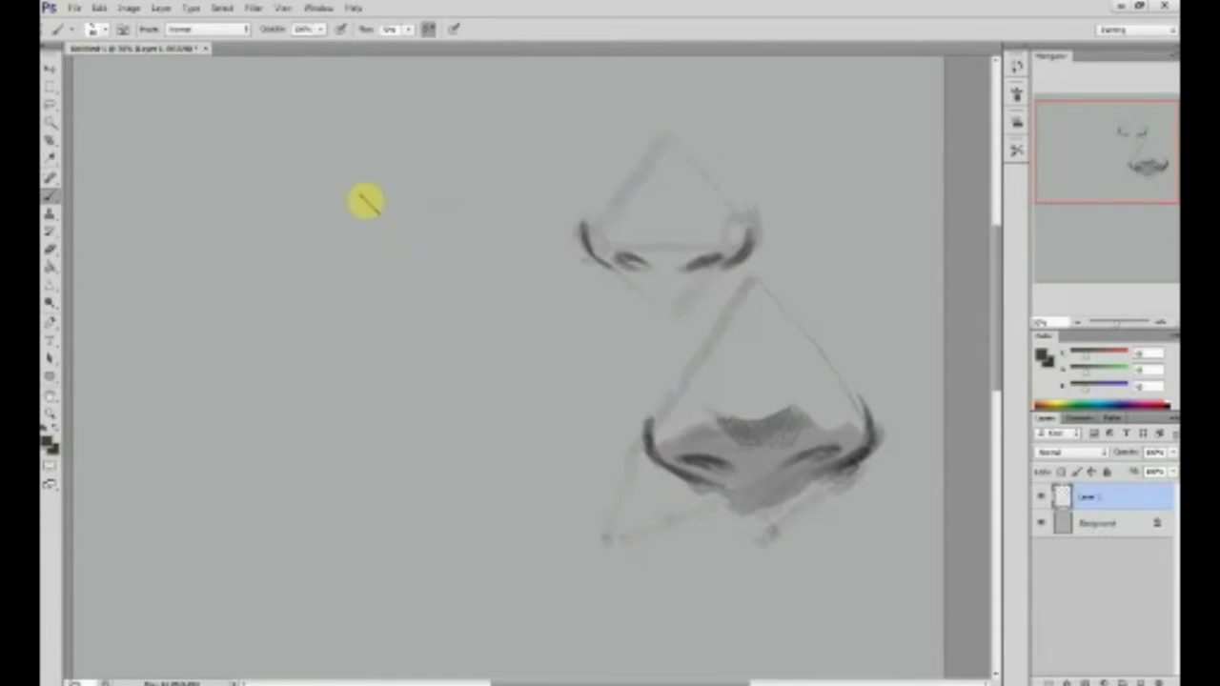
left_click_drag(363, 201, 410, 345)
mouse_move(363, 207)
left_mouse_down()
mouse_move(280, 390)
mouse_move(393, 342)
left_mouse_up()
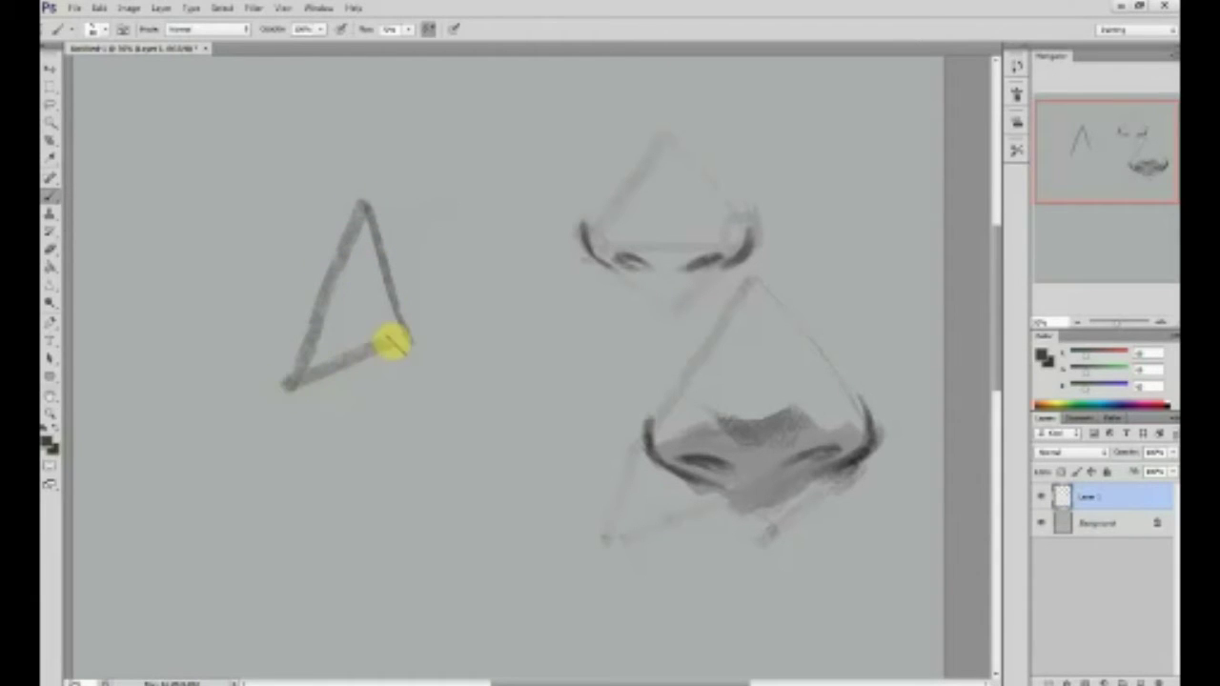
key("ctrl+alt+z")
key("ctrl+alt+z")
key("ctrl+alt+z")
- Draw a triangle with a vertical centre line and a horizontal base on the empty canvas beside the noses
left_click_drag(381, 202, 386, 384)
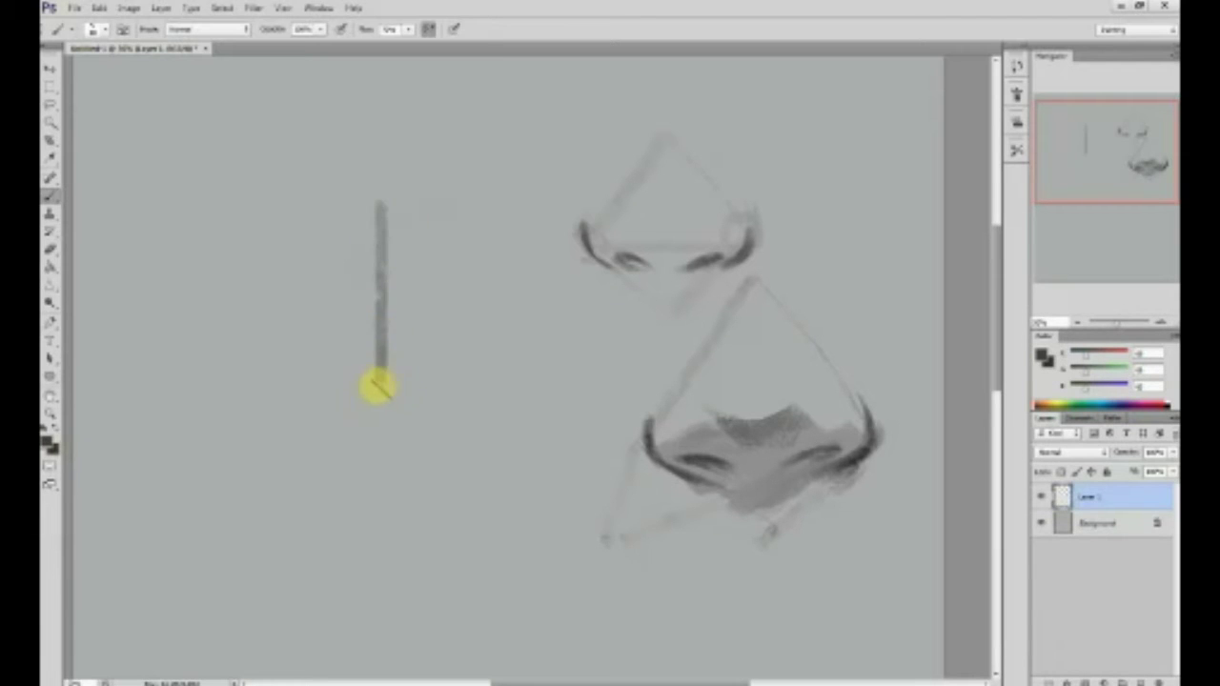
left_click_drag(296, 387, 466, 386)
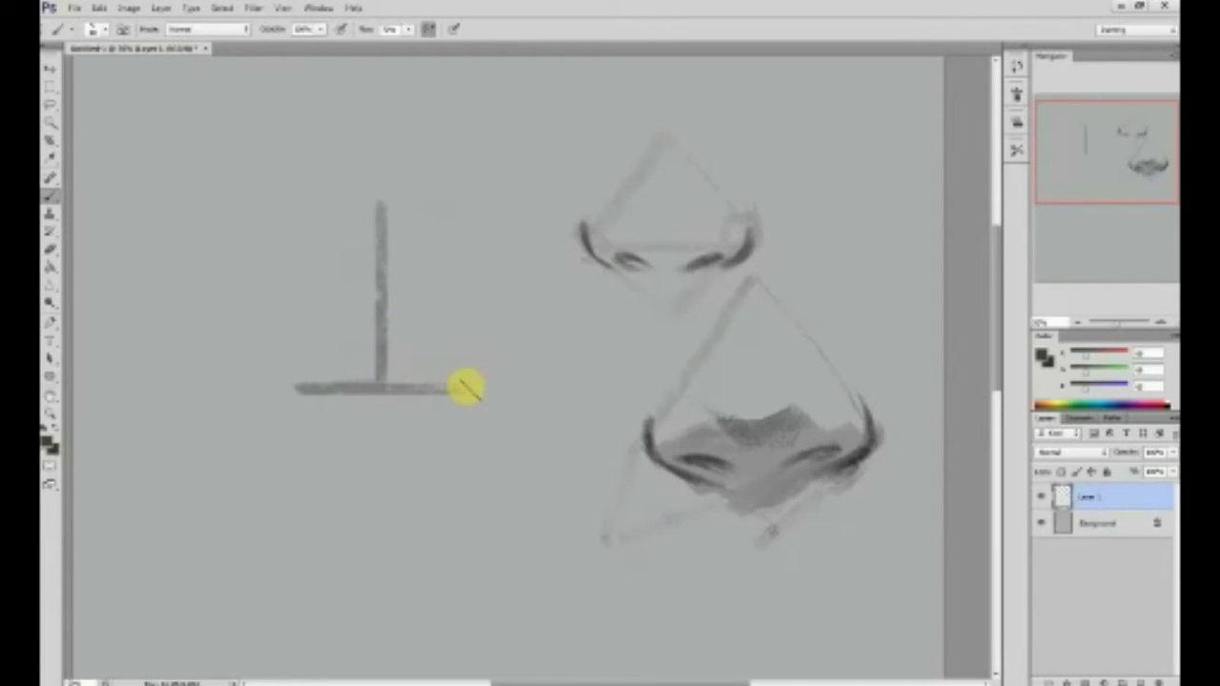
left_click_drag(387, 213, 475, 346)
left_click_drag(377, 200, 277, 375)
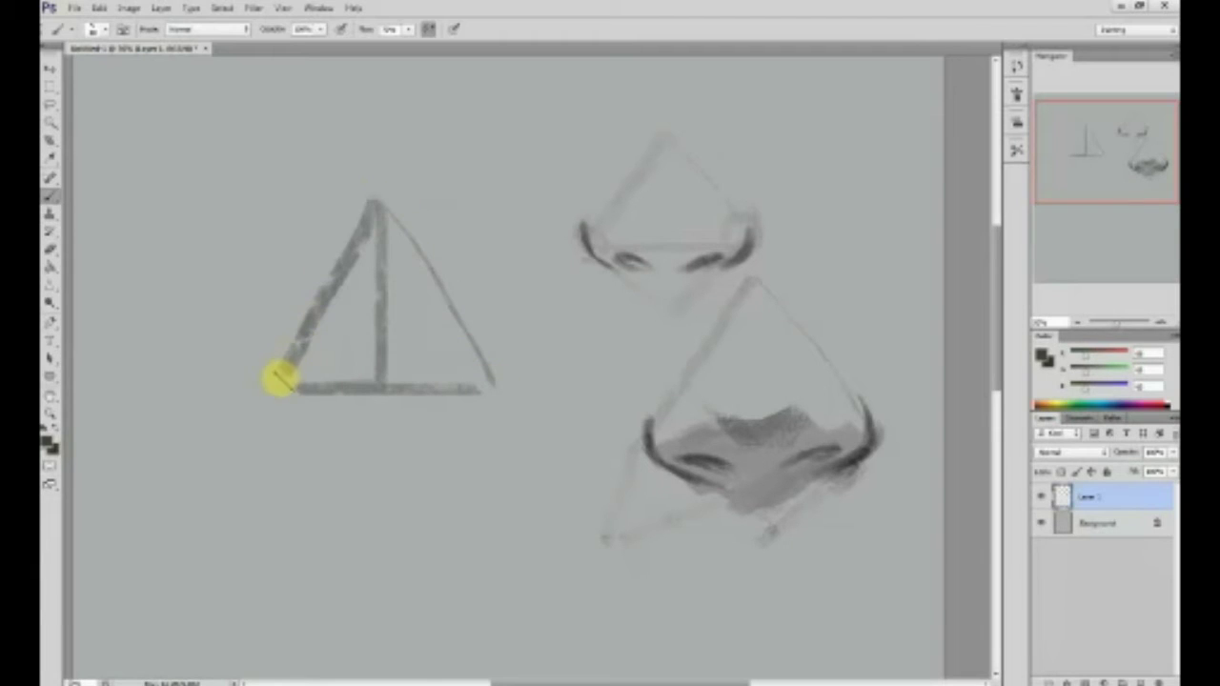
left_click_drag(376, 202, 504, 389)
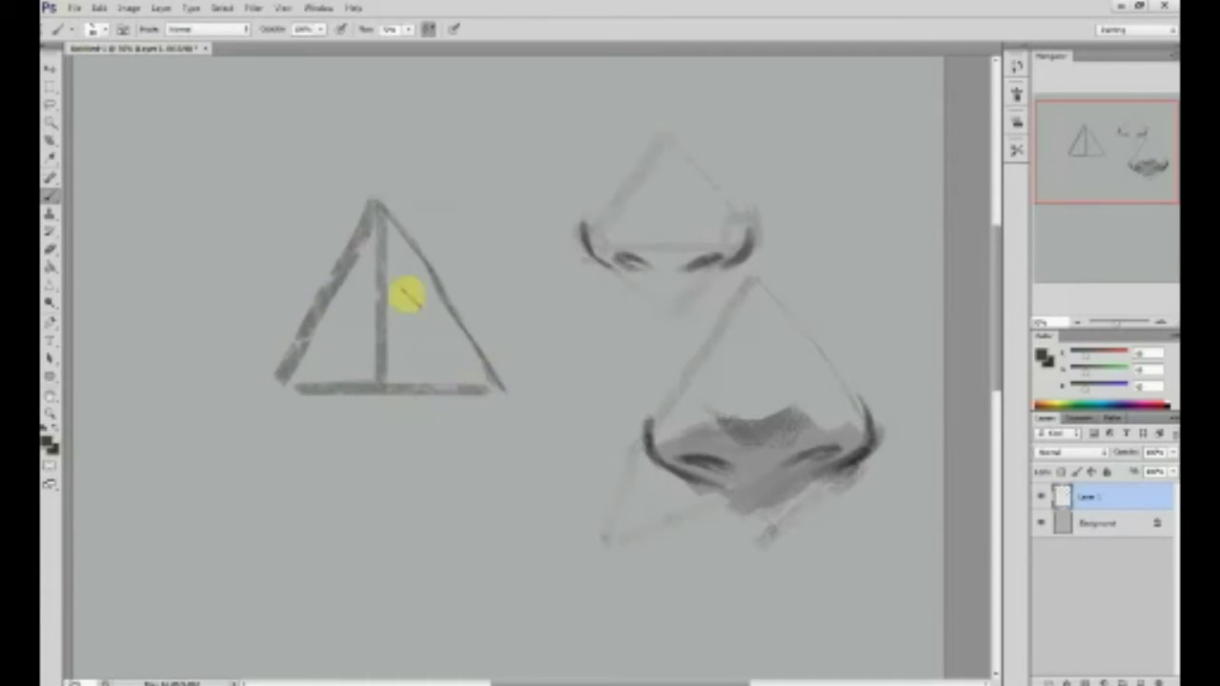
- Add a short dash and handwritten label near the triangle's upper side, and draw a shallow V-shaped underside beneath its base
left_click_drag(453, 198, 416, 229)
mouse_move(506, 182)
left_mouse_down()
mouse_move(475, 159)
mouse_move(499, 170)
mouse_move(531, 118)
left_mouse_up()
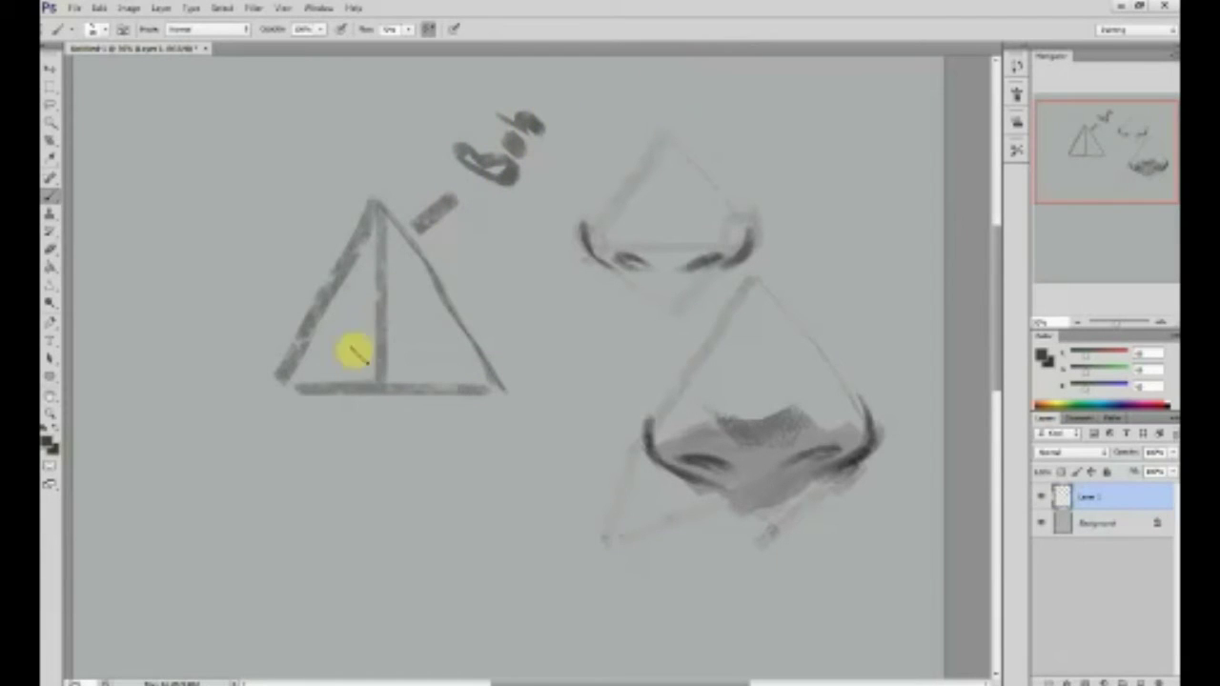
mouse_move(279, 385)
left_mouse_down()
mouse_move(401, 444)
mouse_move(491, 392)
left_mouse_up()
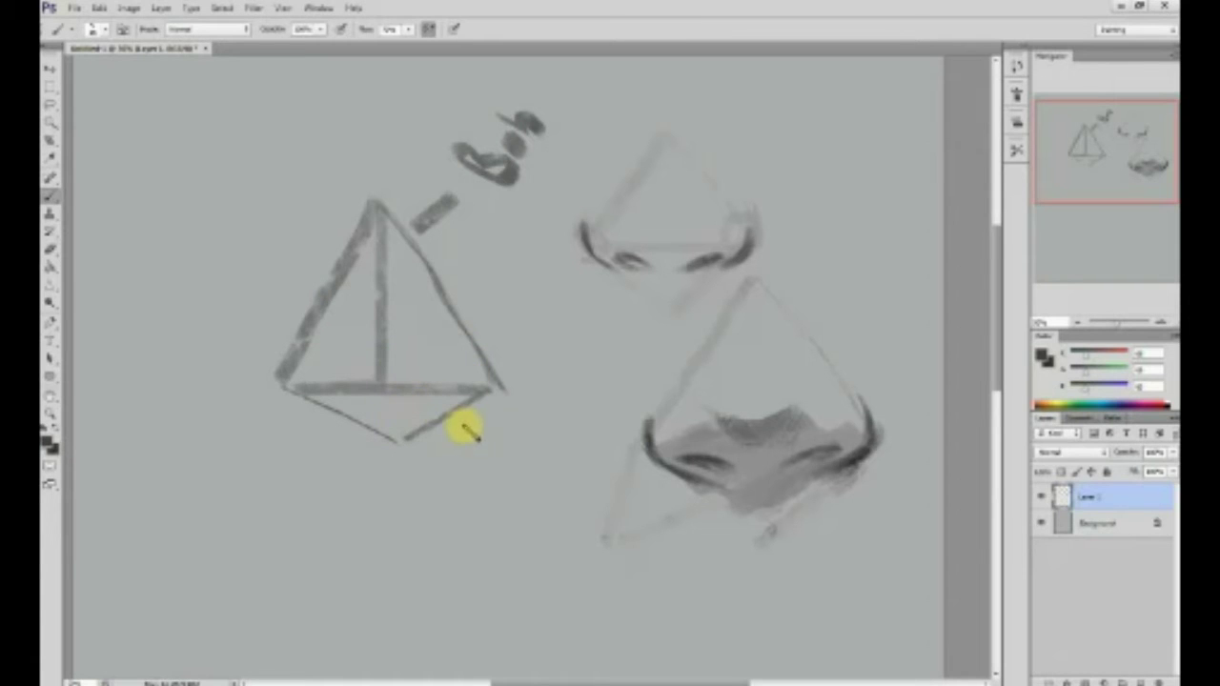
- Write "stone" with a small arrow towards the underside, and draw a long downward arrow to it from the upper label
mouse_move(466, 440)
left_mouse_down()
mouse_move(544, 438)
mouse_move(550, 423)
mouse_move(565, 438)
mouse_move(585, 400)
left_mouse_up()
left_click_drag(523, 197, 545, 357)
mouse_move(510, 318)
left_mouse_down()
mouse_move(543, 367)
mouse_move(575, 338)
left_mouse_up()
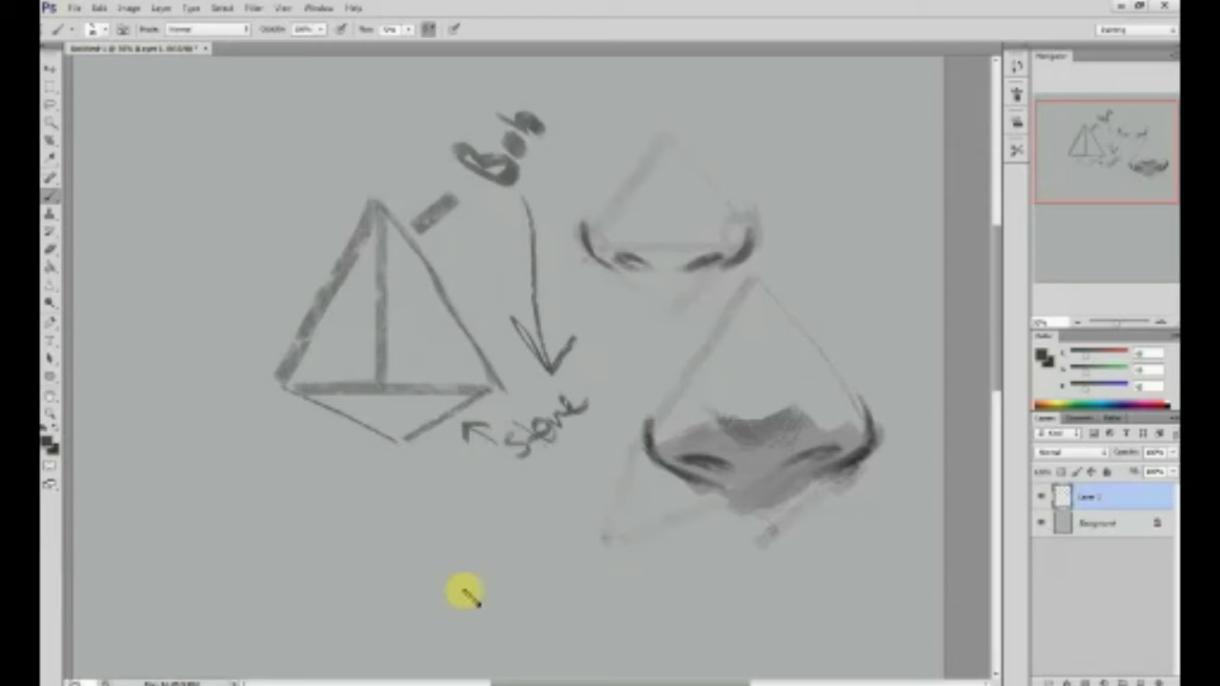
- Draw a pyramid with a slanted base, pointed underside and centre line below the labelled pyramid, with two ovals beside it
mouse_move(320, 536)
left_mouse_down()
mouse_move(404, 468)
mouse_move(464, 372)
left_mouse_up()
mouse_move(411, 304)
left_mouse_down()
mouse_move(320, 438)
mouse_move(531, 422)
left_mouse_up()
mouse_move(325, 446)
left_mouse_down()
mouse_move(531, 431)
mouse_move(442, 534)
mouse_move(529, 436)
left_mouse_up()
mouse_move(409, 436)
left_mouse_down()
mouse_move(390, 428)
mouse_move(452, 444)
mouse_move(434, 444)
left_mouse_up()
key("ctrl+z")
mouse_move(621, 477)
left_mouse_down()
mouse_move(634, 460)
mouse_move(661, 468)
mouse_move(632, 425)
mouse_move(688, 437)
left_mouse_up()
key("ctrl+z")
mouse_move(403, 436)
left_mouse_down()
mouse_move(368, 470)
mouse_move(455, 430)
left_mouse_up()
key("ctrl+z")
left_click_drag(411, 305, 464, 531)
- Retrace the labelled pyramid's centre line, and add a vertical centre line to the larger shaded nose
mouse_move(541, 319)
left_mouse_down()
mouse_move(514, 512)
mouse_move(402, 475)
left_mouse_up()
mouse_move(396, 220)
left_mouse_down()
mouse_move(411, 235)
mouse_move(398, 387)
left_mouse_up()
left_click_drag(629, 482, 445, 490)
mouse_move(571, 482)
left_mouse_down()
mouse_move(605, 513)
mouse_move(620, 478)
mouse_move(589, 465)
mouse_move(610, 460)
mouse_move(624, 475)
mouse_move(648, 460)
mouse_move(629, 489)
mouse_move(613, 484)
mouse_move(618, 469)
mouse_move(573, 485)
mouse_move(615, 475)
mouse_move(597, 452)
left_mouse_up()
key("ctrl+z")
mouse_move(589, 498)
left_mouse_down()
mouse_move(591, 292)
mouse_move(581, 357)
left_mouse_up()
- Erase the smaller nose sketch above the larger shaded nose
key("e")
mouse_move(577, 253)
left_mouse_down()
mouse_move(426, 305)
mouse_move(481, 213)
mouse_move(490, 142)
left_mouse_up()
key("b")
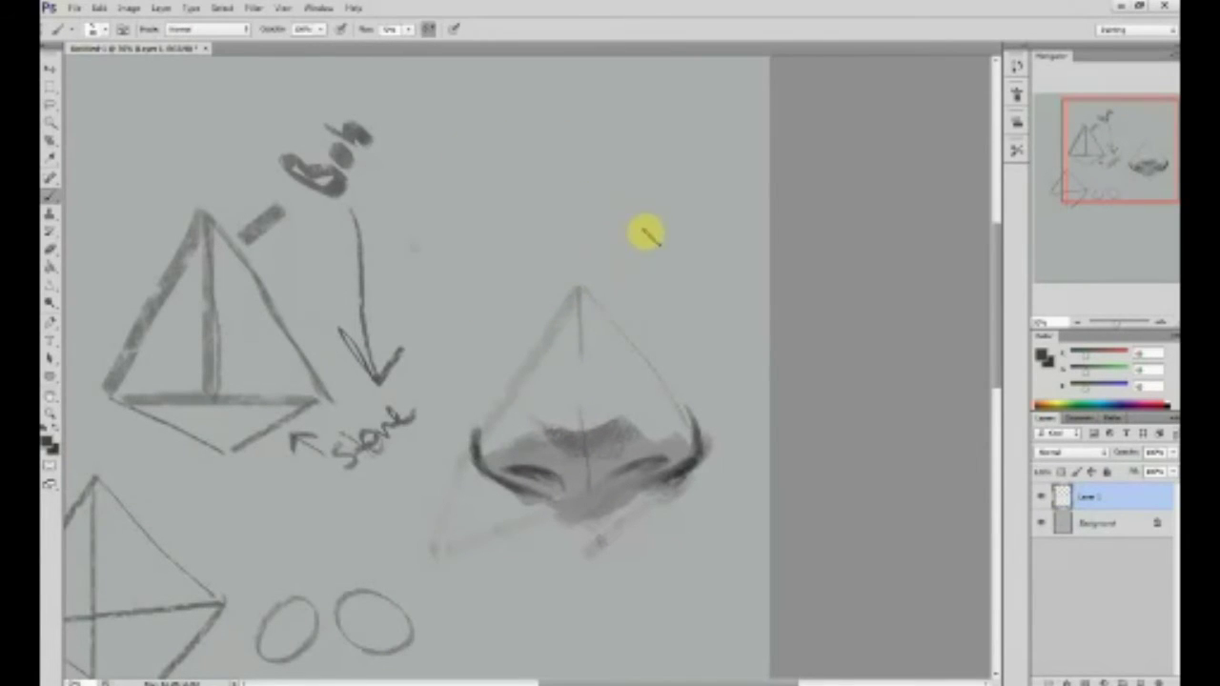
mouse_move(620, 279)
left_mouse_down()
mouse_move(714, 196)
mouse_move(660, 277)
mouse_move(626, 279)
mouse_move(699, 309)
left_mouse_up()
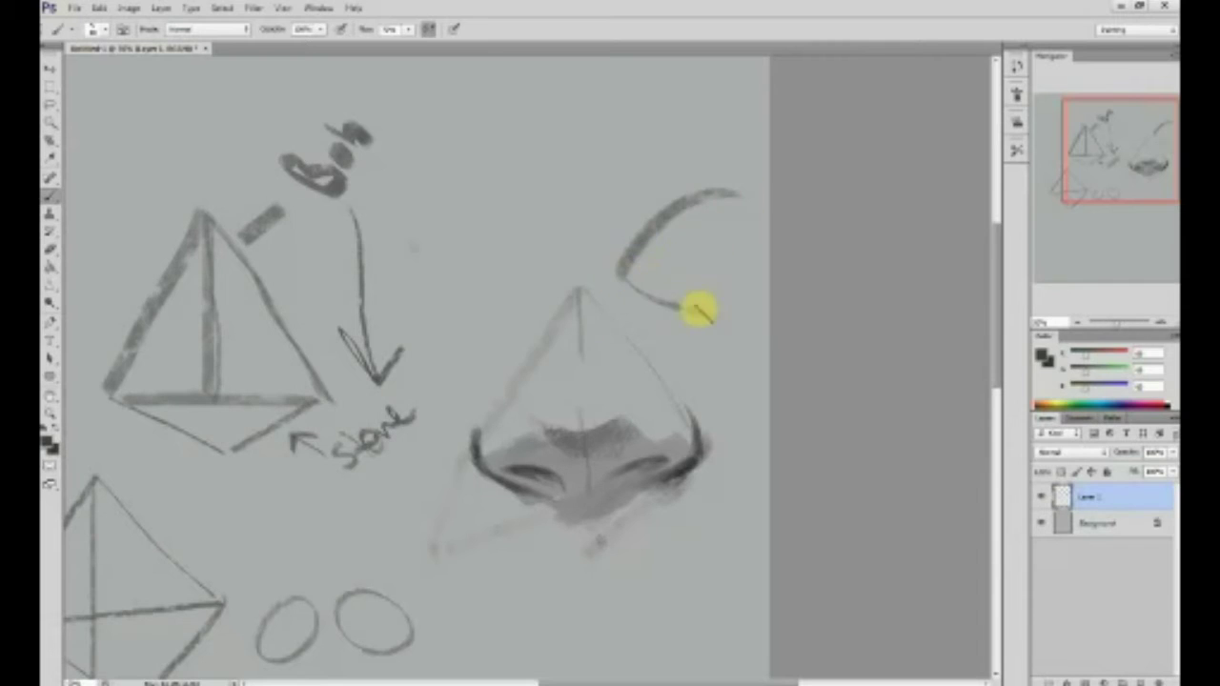
key("ctrl+alt+z")
key("ctrl+alt+z")
key("ctrl+alt+z")
- Draw the open inner corners of two eyes, one on each side above the shaded nose
left_click_drag(635, 266, 705, 204)
mouse_move(654, 238)
left_mouse_down()
mouse_move(688, 297)
mouse_move(722, 298)
left_mouse_up()
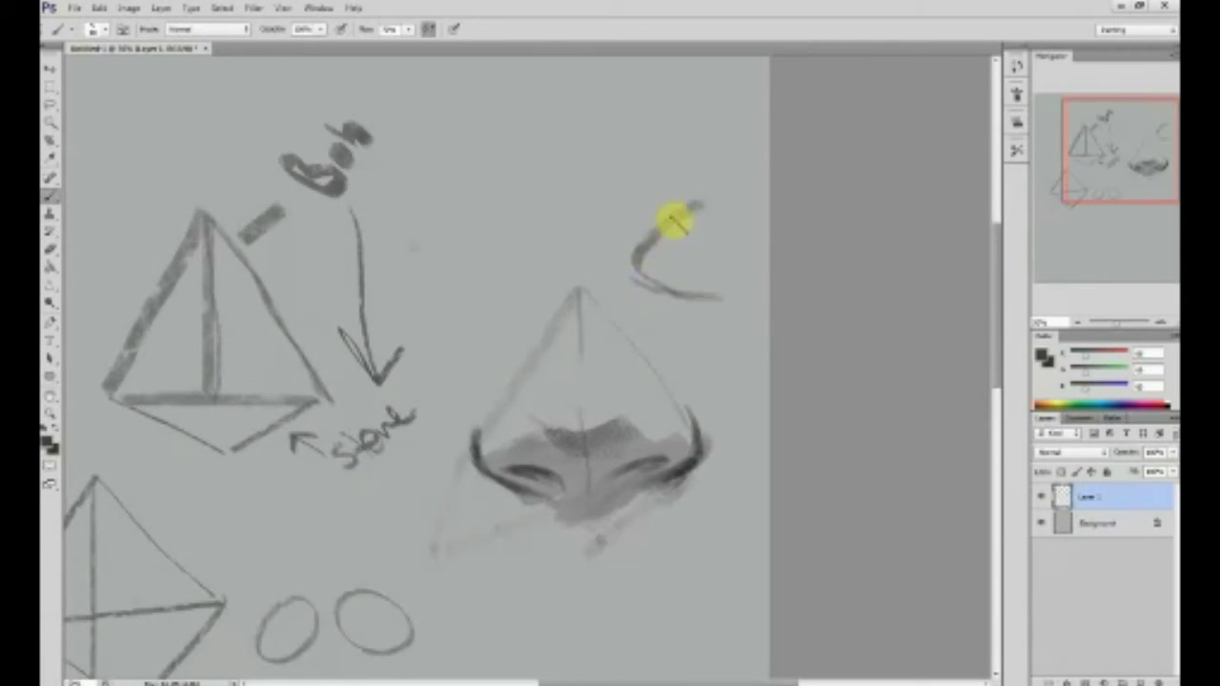
left_click_drag(527, 276, 436, 216)
left_click_drag(517, 271, 429, 303)
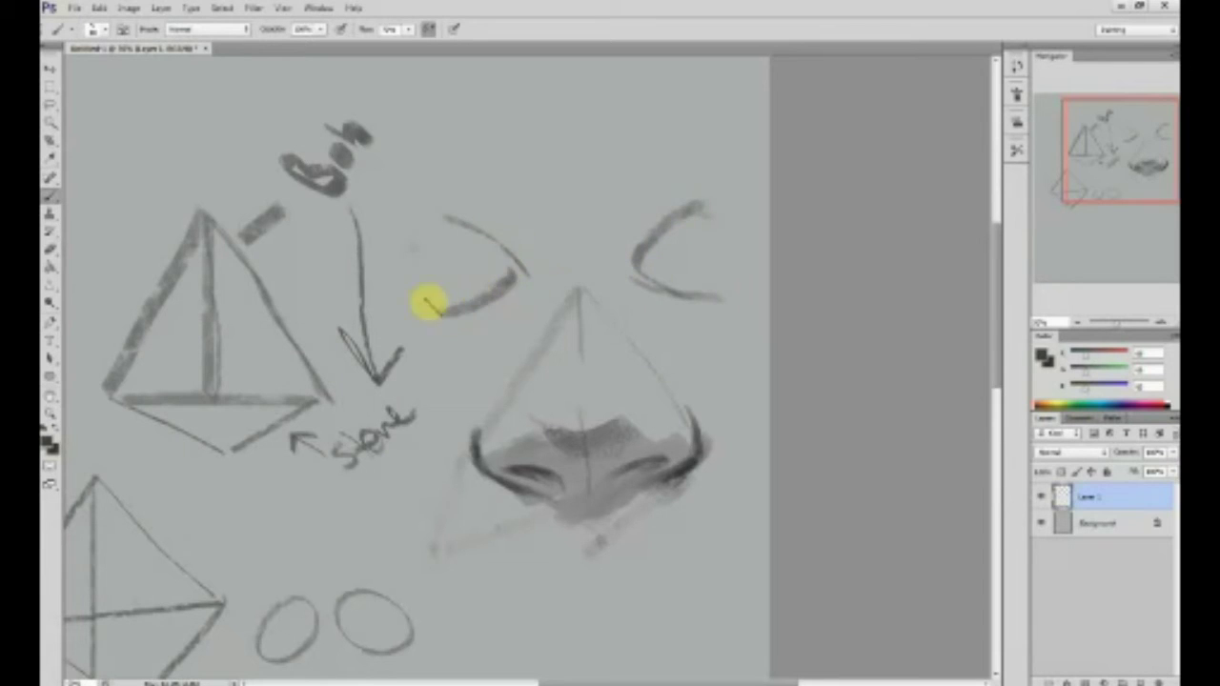
- Draw curved sides for the nose bridge between the eyes, and try a dark scribble over one eye socket, undoing it
left_click_drag(529, 242, 528, 310)
left_click_drag(608, 241, 627, 291)
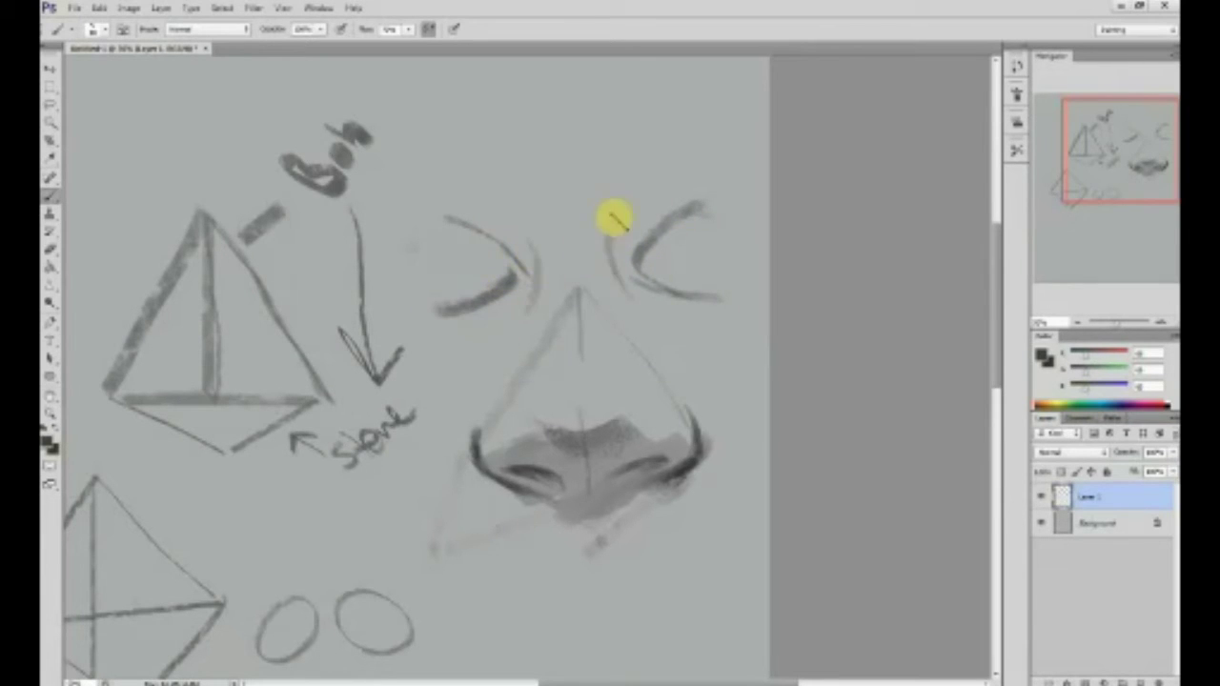
left_click_drag(529, 166, 527, 309)
mouse_move(608, 164)
left_mouse_down()
mouse_move(624, 319)
mouse_move(657, 340)
left_mouse_up()
mouse_move(652, 197)
left_mouse_down()
mouse_move(639, 254)
mouse_move(646, 286)
mouse_move(737, 260)
mouse_move(716, 323)
left_mouse_up()
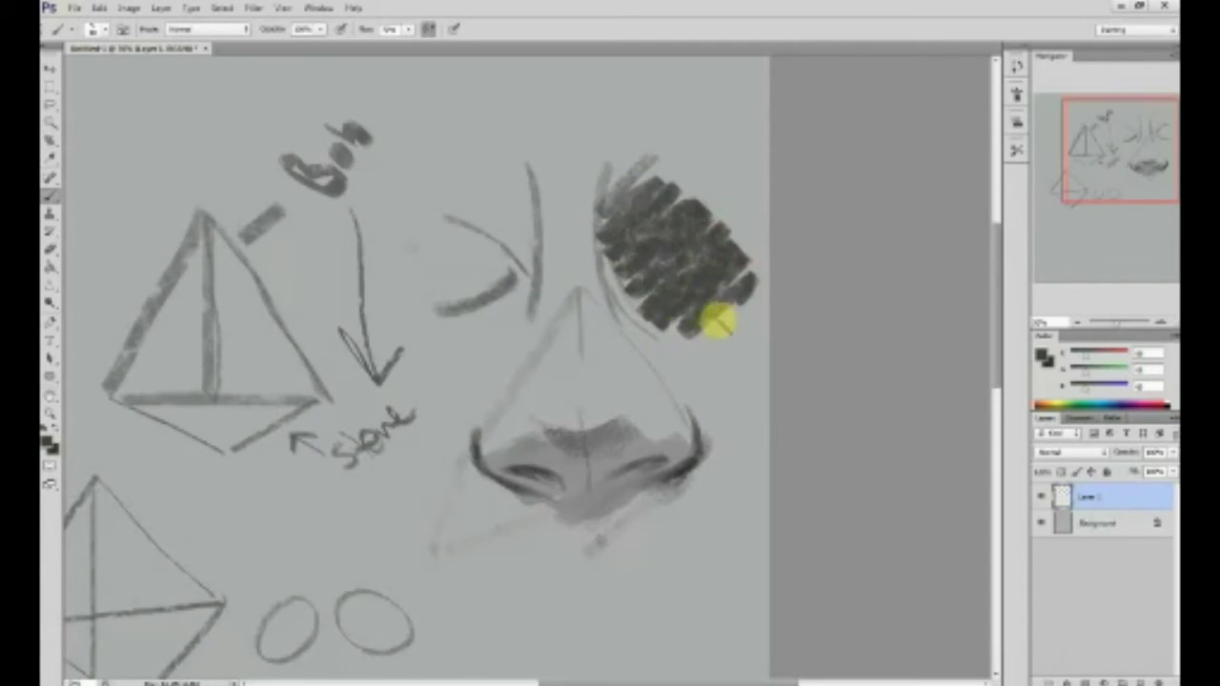
key("ctrl+z")
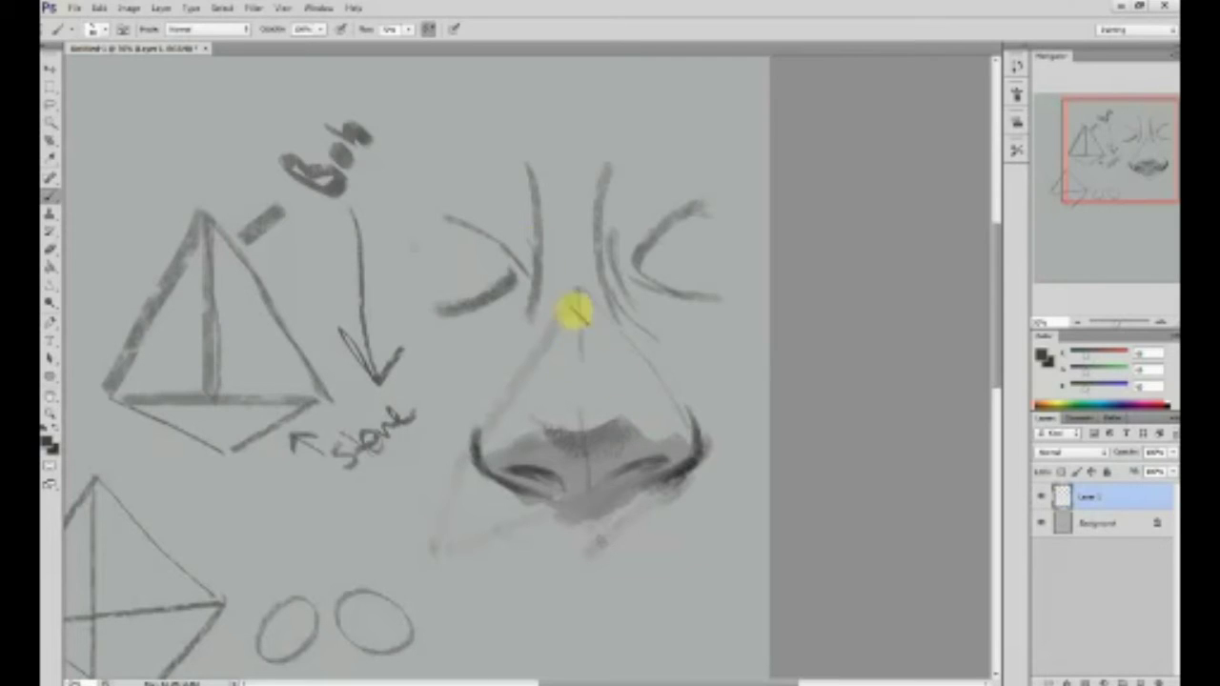
- Draw a series of curved contour lines across the eyes, nose bridge, nose underside and the area below the nose
mouse_move(726, 271)
left_mouse_down()
mouse_move(591, 196)
mouse_move(518, 239)
mouse_move(412, 260)
left_mouse_up()
mouse_move(414, 313)
left_mouse_down()
mouse_move(464, 319)
mouse_move(605, 245)
mouse_move(732, 334)
left_mouse_up()
mouse_move(428, 356)
left_mouse_down()
mouse_move(591, 300)
mouse_move(742, 373)
left_mouse_up()
mouse_move(440, 408)
left_mouse_down()
mouse_move(499, 405)
mouse_move(589, 365)
mouse_move(722, 404)
left_mouse_up()
mouse_move(434, 443)
left_mouse_down()
mouse_move(591, 394)
mouse_move(763, 441)
left_mouse_up()
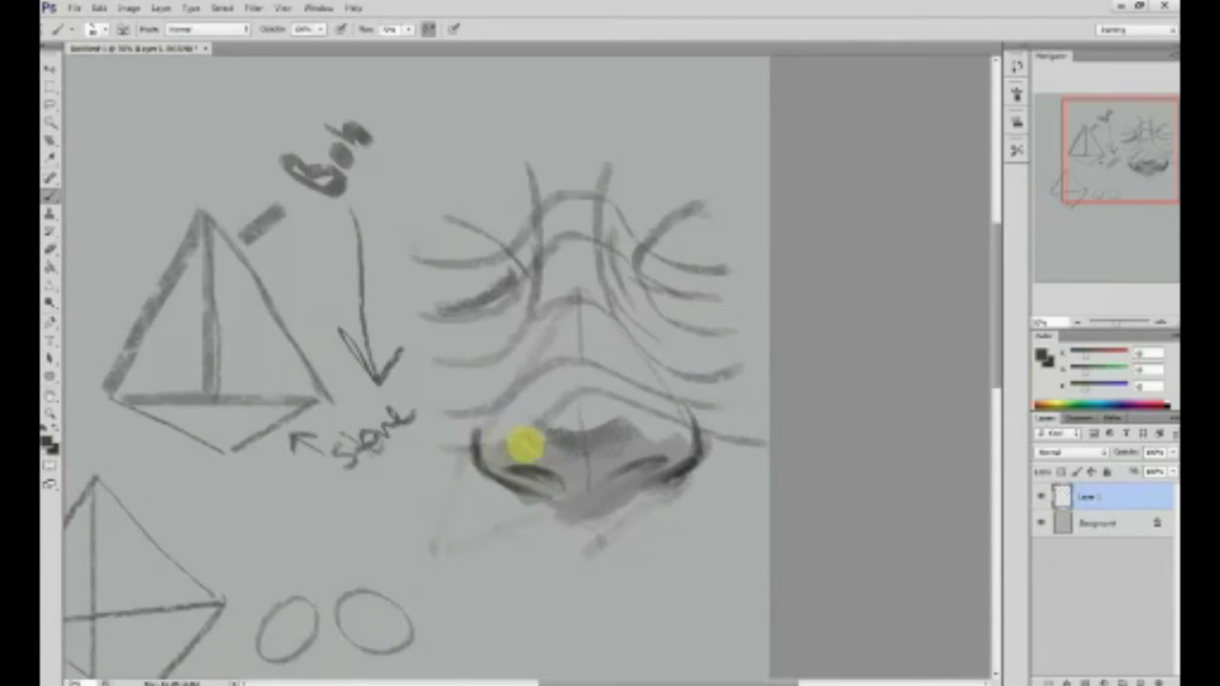
mouse_move(468, 457)
left_mouse_down()
mouse_move(697, 482)
mouse_move(743, 474)
left_mouse_up()
mouse_move(453, 494)
left_mouse_down()
mouse_move(709, 497)
mouse_move(736, 481)
left_mouse_up()
left_click_drag(424, 563, 753, 532)
mouse_move(438, 569)
left_mouse_down()
mouse_move(669, 577)
mouse_move(457, 577)
mouse_move(635, 578)
left_mouse_up()
left_click_drag(468, 572, 642, 585)
left_click_drag(500, 608, 634, 615)
- Draw a downward arrow above each eye, and a circle with a darkened lower edge on the nose tip
mouse_move(631, 141)
left_mouse_down()
mouse_move(649, 158)
mouse_move(682, 138)
left_mouse_up()
mouse_move(455, 143)
left_mouse_down()
mouse_move(421, 156)
mouse_move(459, 129)
left_mouse_up()
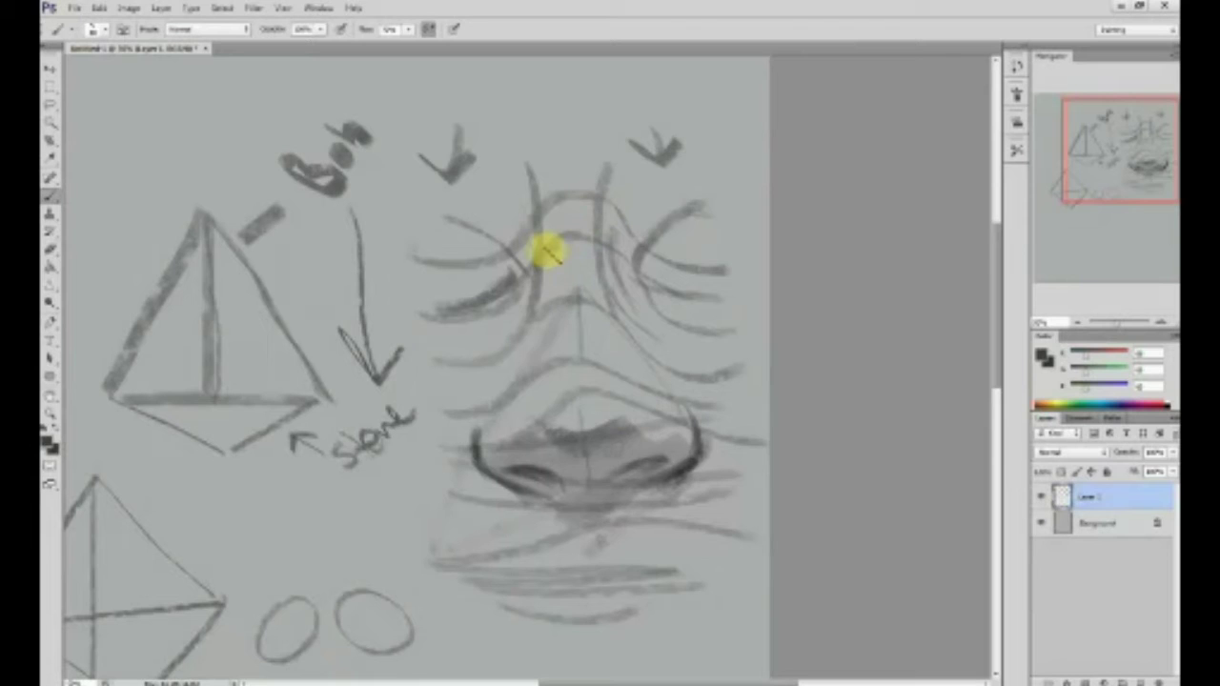
mouse_move(591, 409)
left_mouse_down()
mouse_move(601, 368)
mouse_move(583, 360)
mouse_move(547, 425)
mouse_move(629, 408)
mouse_move(543, 386)
left_mouse_up()
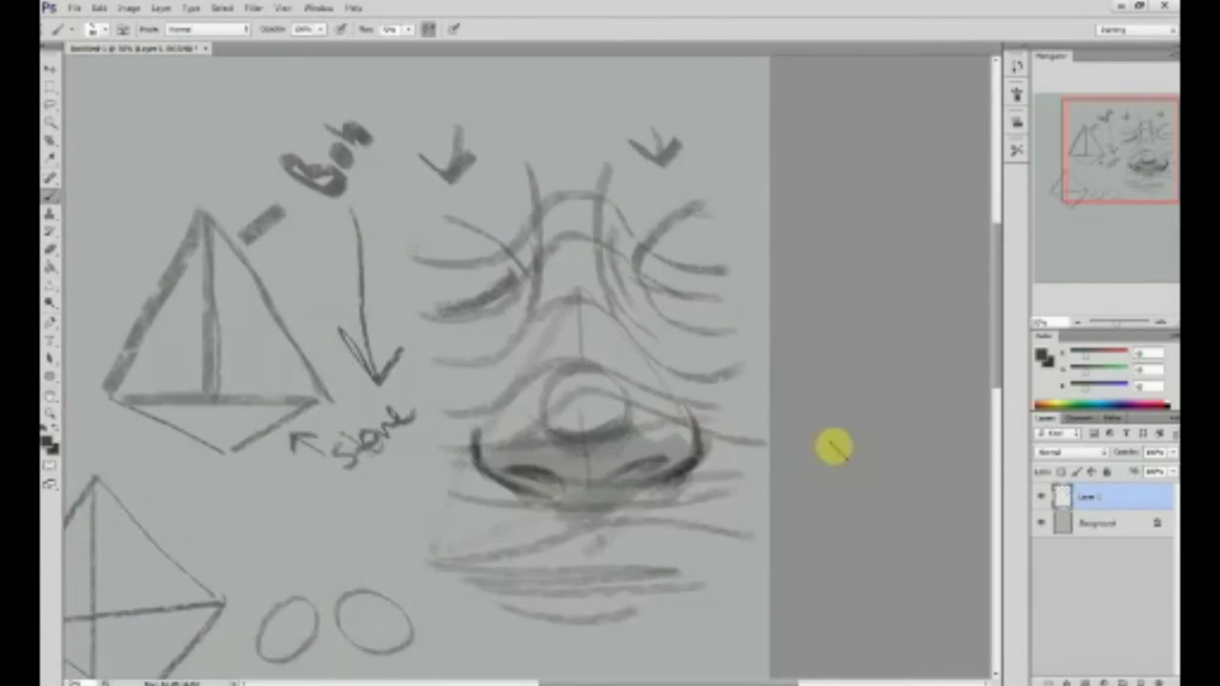
left_click_drag(802, 489, 758, 506)
left_click_drag(544, 440, 547, 415)
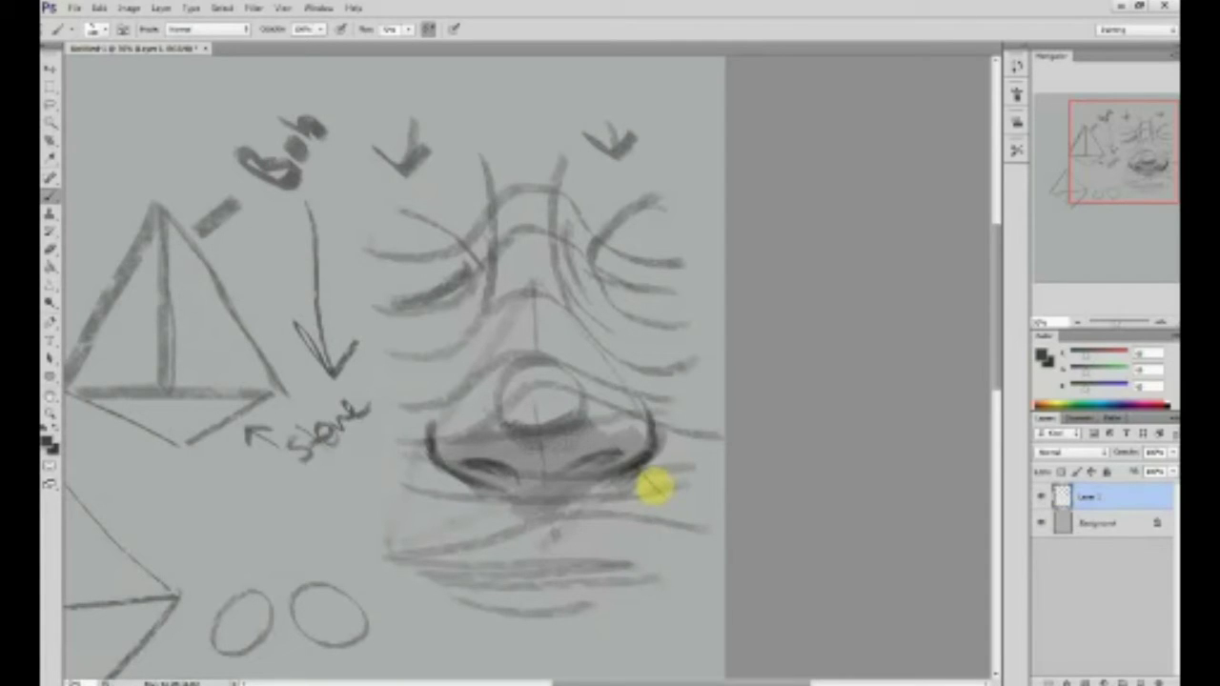
left_click_drag(525, 155, 546, 392)
key("ctrl+z")
mouse_move(519, 156)
left_mouse_down()
mouse_move(514, 335)
mouse_move(522, 181)
left_mouse_up()
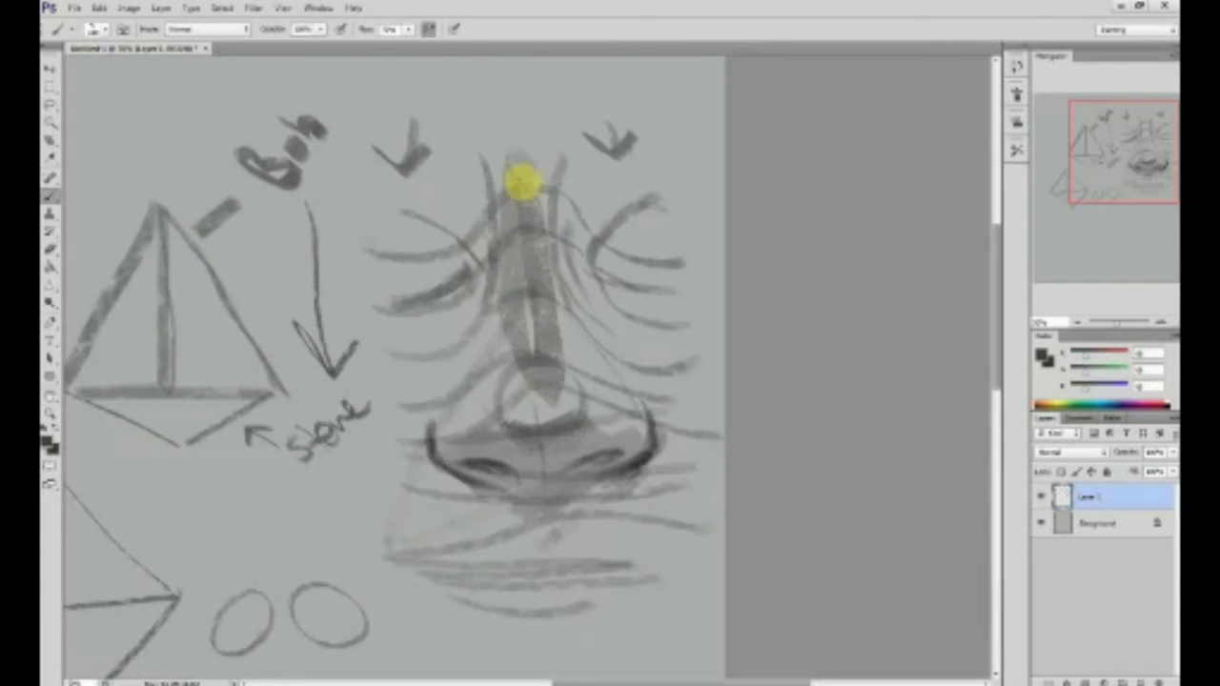
key("ctrl+z")
- Sketch a side-turned nose with a rounded eye socket, bridge line and nostril on the empty canvas beside the labelled pyramid
left_click_drag(428, 299, 653, 422)
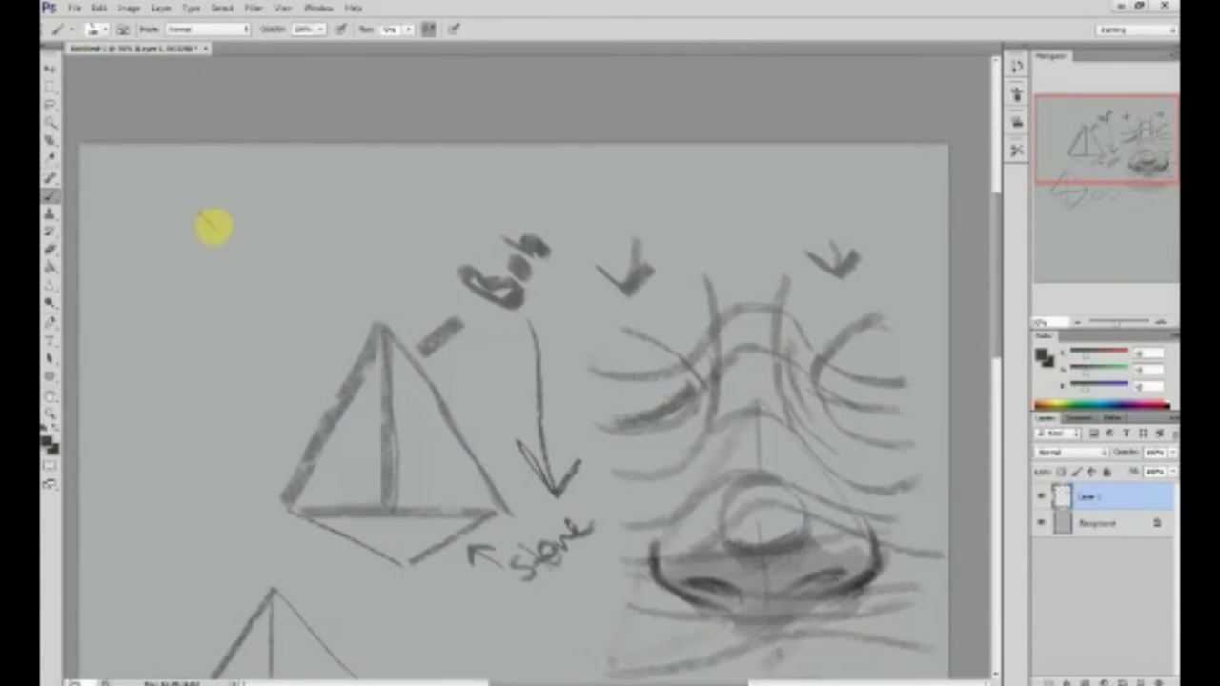
mouse_move(200, 229)
left_mouse_down()
mouse_move(171, 349)
mouse_move(216, 370)
left_mouse_up()
left_click(272, 229)
left_click_drag(155, 256, 168, 316)
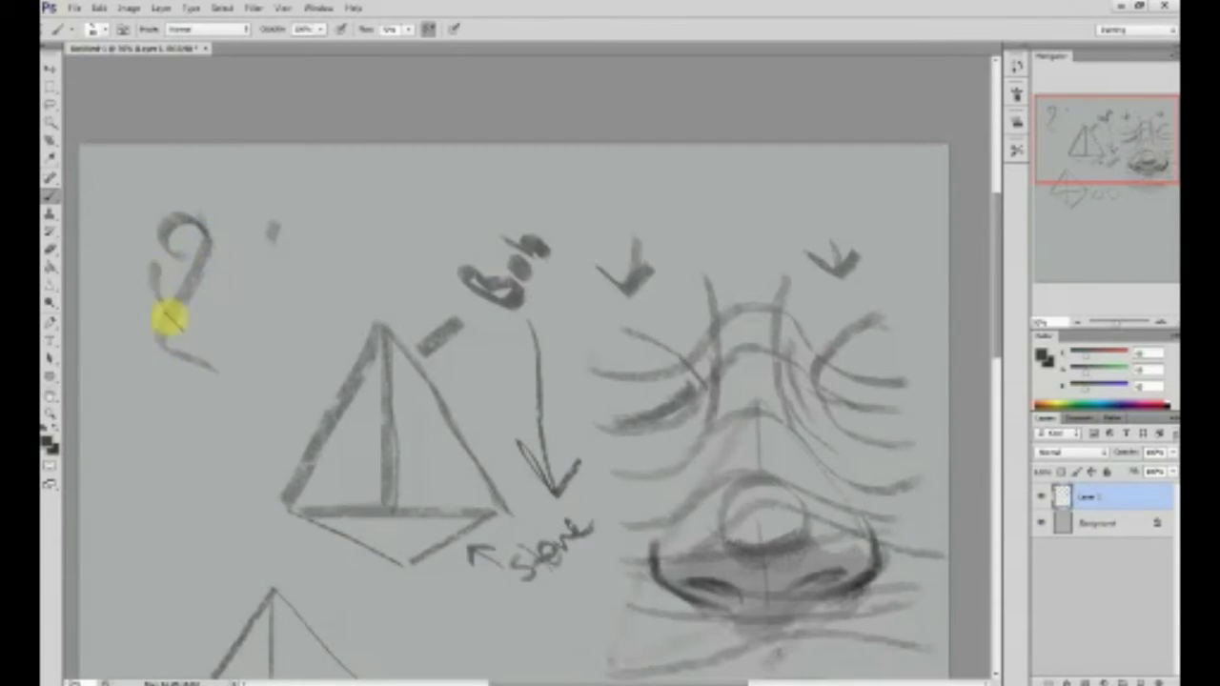
left_click_drag(158, 249, 166, 313)
mouse_move(212, 349)
left_mouse_down()
mouse_move(264, 338)
mouse_move(250, 327)
left_mouse_up()
- Add an eye, short brow strokes, a mouth line and a chin contour to the side-turned nose sketch
mouse_move(270, 222)
left_mouse_down()
mouse_move(291, 250)
mouse_move(240, 199)
mouse_move(169, 207)
left_mouse_up()
mouse_move(161, 345)
left_mouse_down()
mouse_move(198, 356)
mouse_move(229, 348)
mouse_move(185, 387)
mouse_move(256, 448)
mouse_move(321, 403)
left_mouse_up()
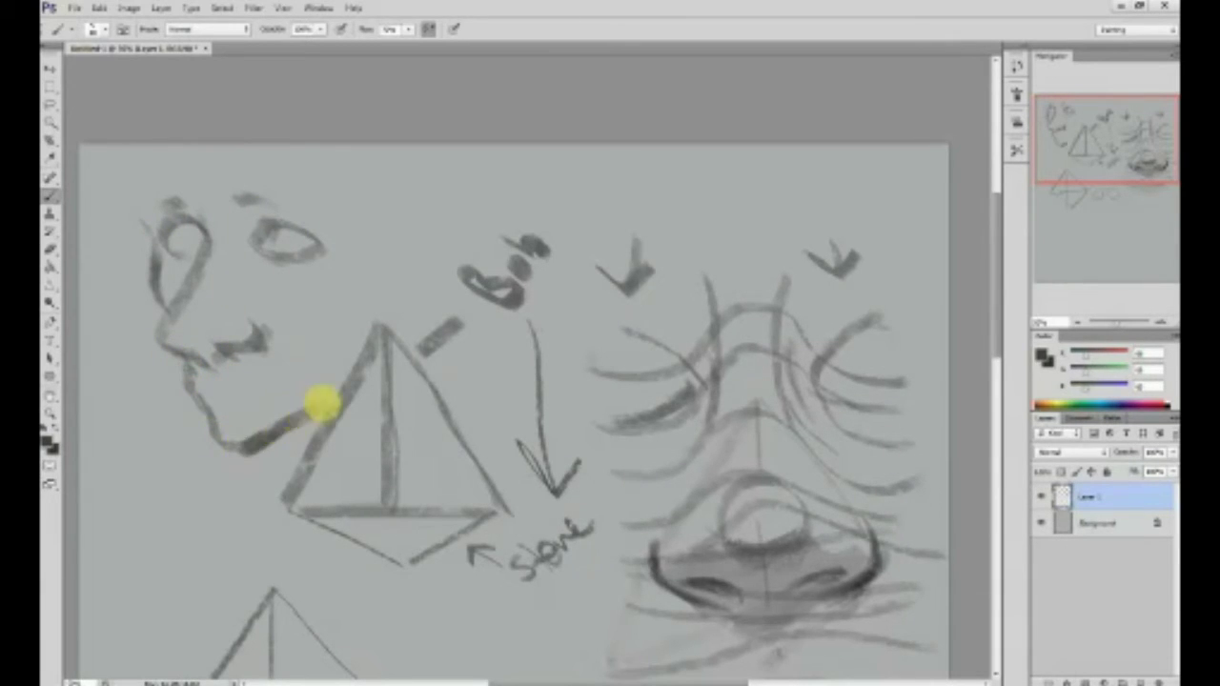
left_click_drag(232, 398, 291, 410)
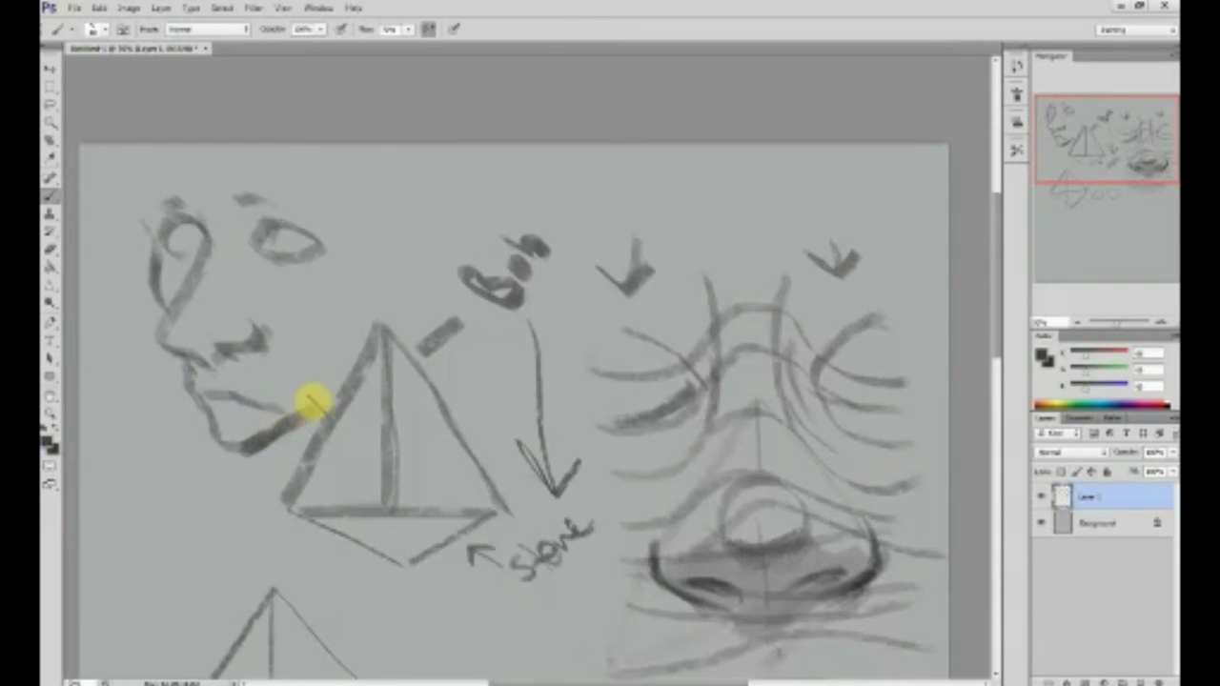
- Scribble a large dark ball over the side-turned face's nose, and turn the dash beside the labelled pyramid into an arrow
mouse_move(209, 236)
left_mouse_down()
mouse_move(159, 334)
mouse_move(214, 369)
left_mouse_up()
mouse_move(196, 250)
left_mouse_down()
mouse_move(210, 267)
mouse_move(201, 248)
mouse_move(150, 283)
mouse_move(172, 340)
left_mouse_up()
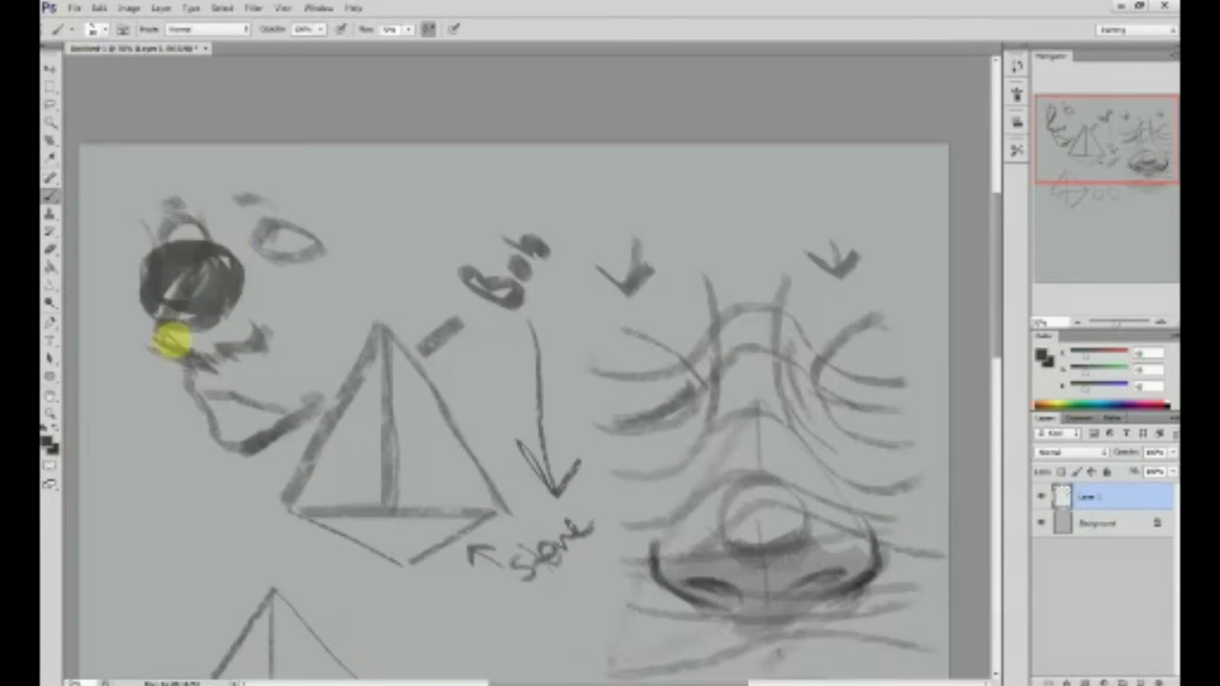
left_click_drag(809, 390, 509, 278)
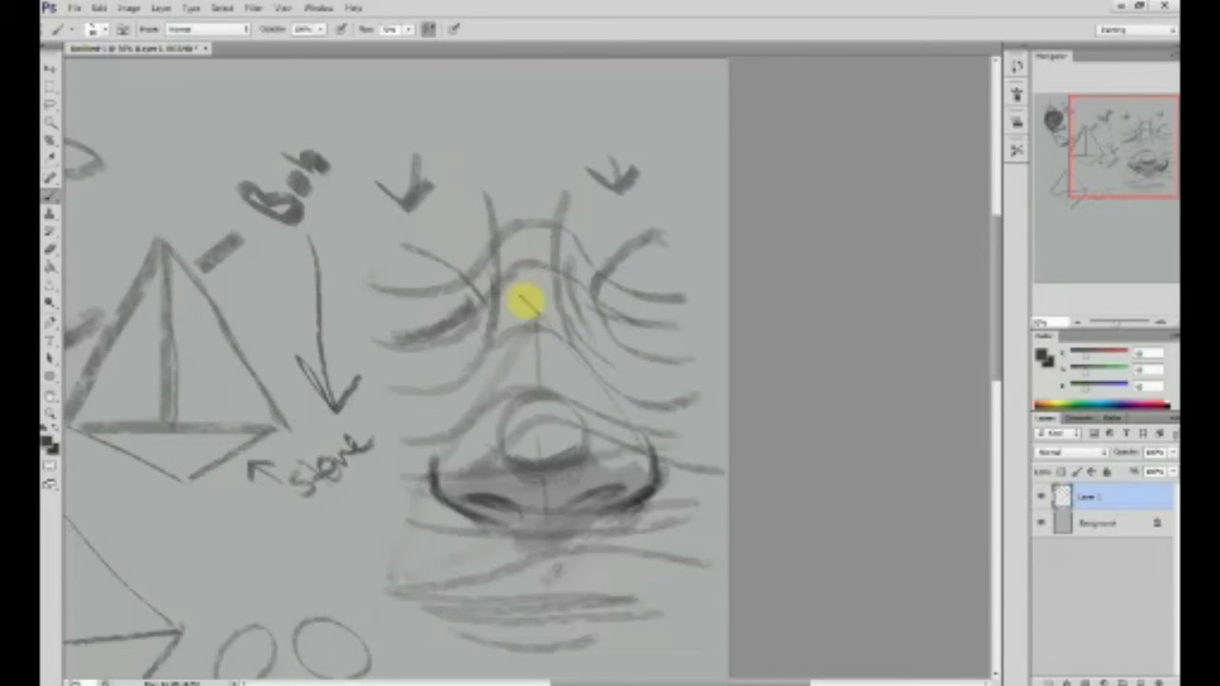
left_click_drag(456, 381, 593, 324)
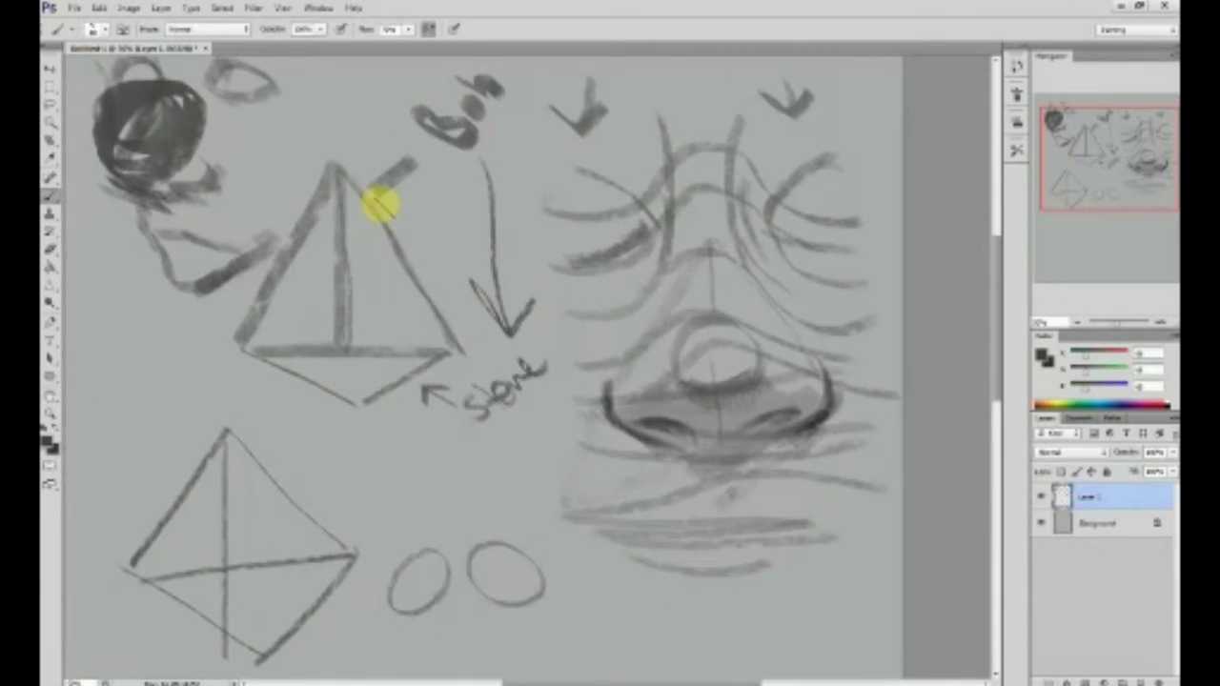
mouse_move(370, 153)
left_mouse_down()
mouse_move(372, 197)
mouse_move(424, 212)
left_mouse_up()
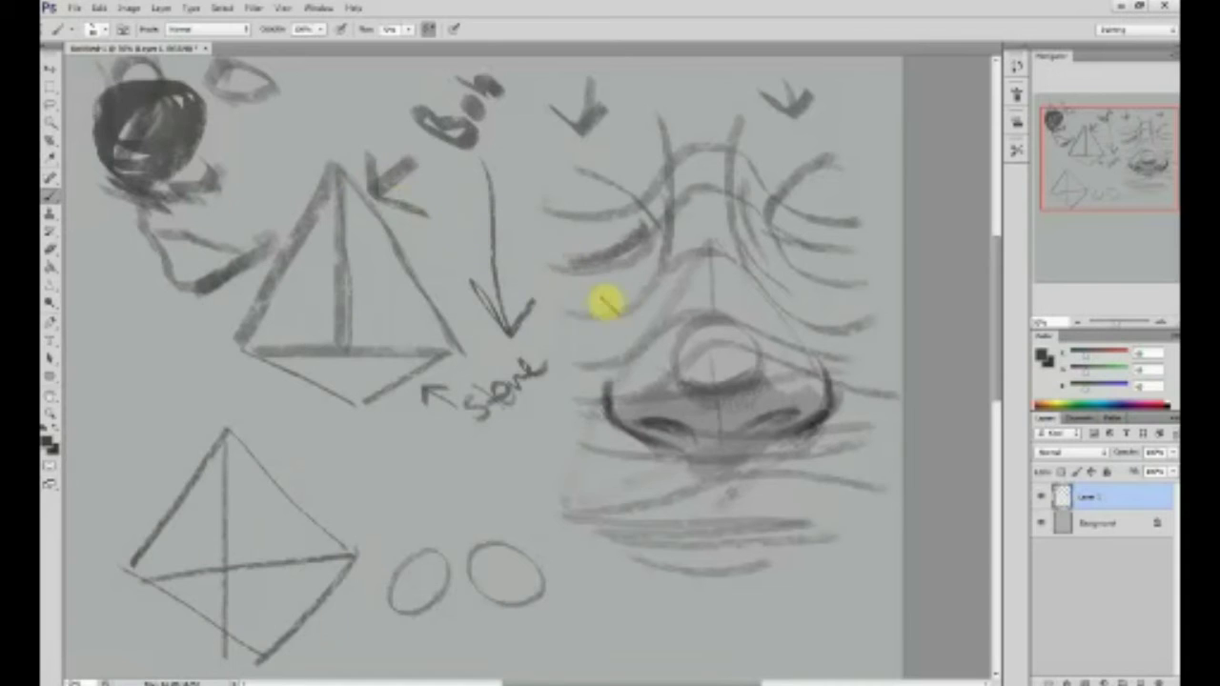
- Draw a thick dark circle on the labelled pyramid where its centre line meets the base, redrawing it once
left_click_drag(477, 395, 327, 436)
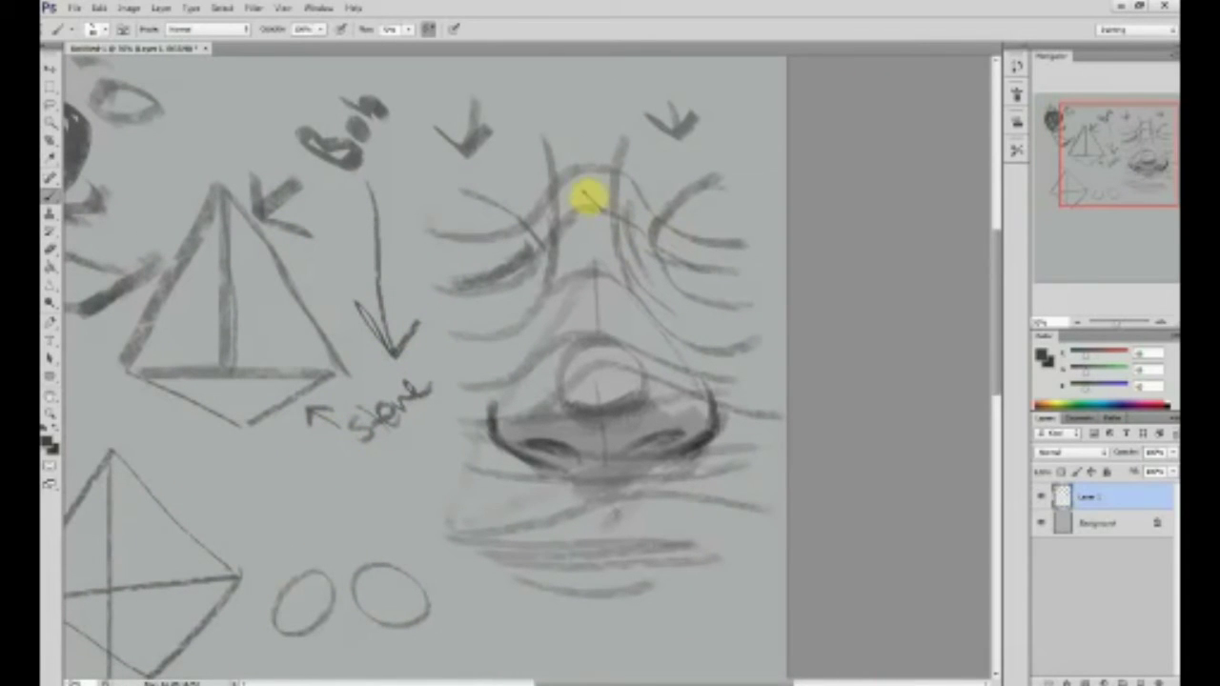
left_click_drag(380, 388, 493, 359)
mouse_move(344, 301)
left_mouse_down()
mouse_move(313, 319)
mouse_move(349, 355)
mouse_move(364, 320)
mouse_move(330, 304)
mouse_move(327, 348)
mouse_move(356, 303)
mouse_move(343, 333)
left_mouse_up()
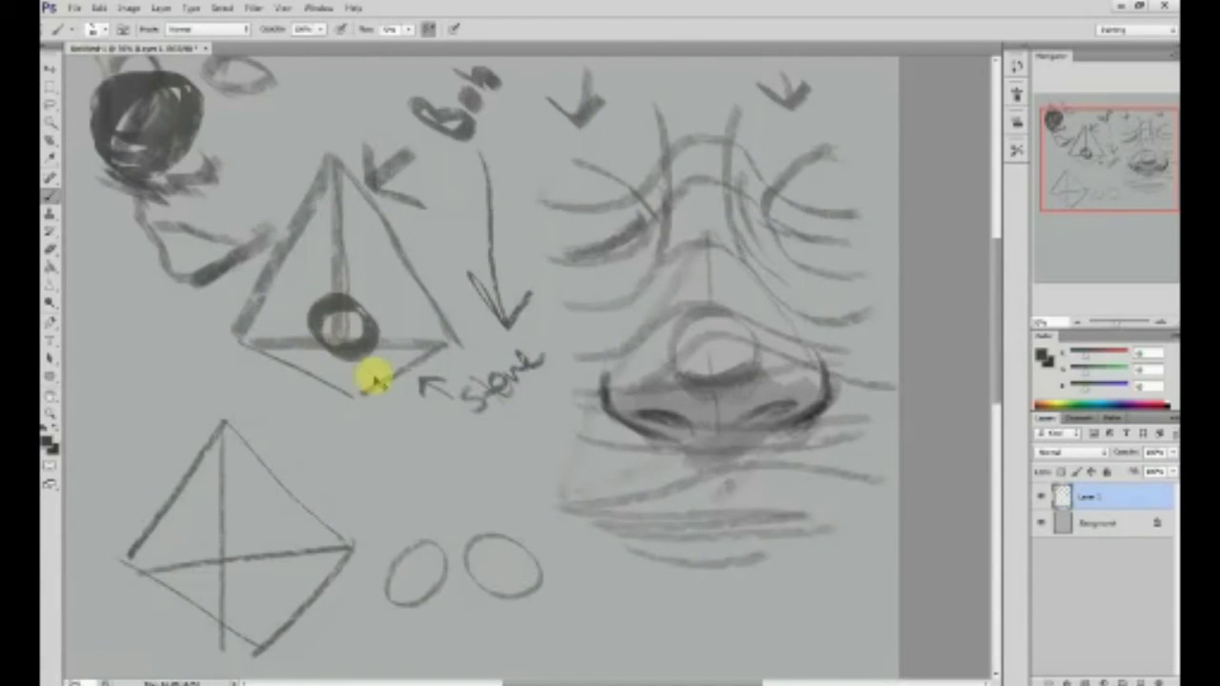
key("ctrl+z")
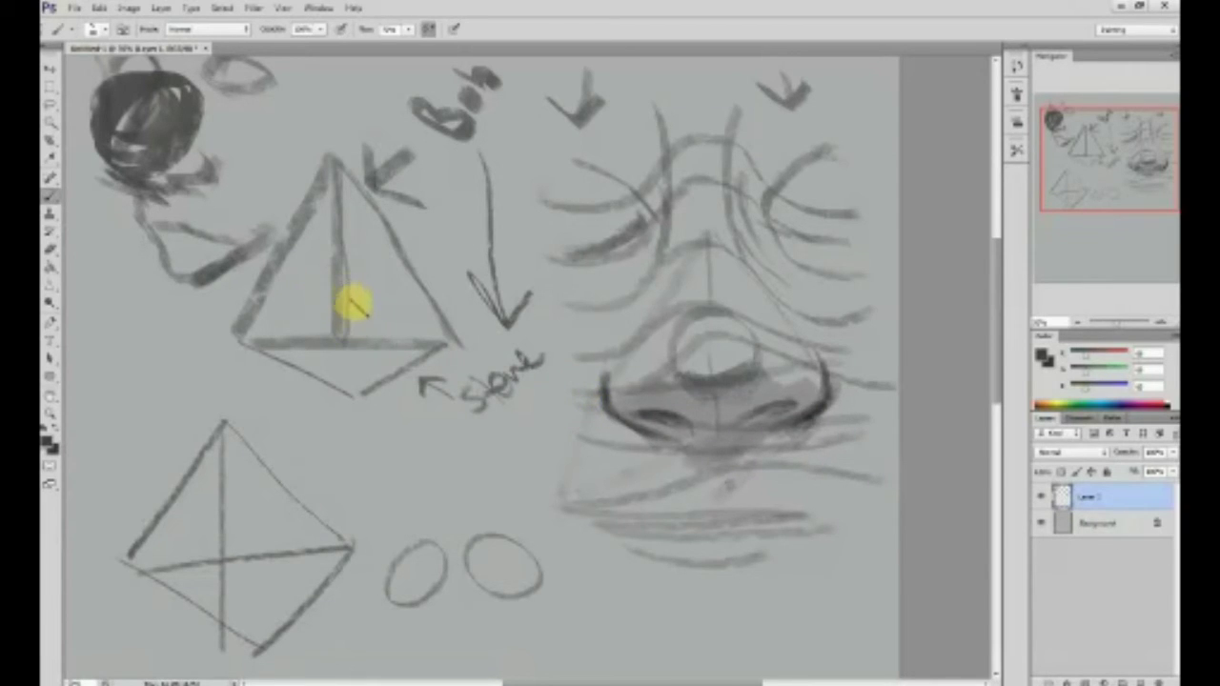
mouse_move(349, 301)
left_mouse_down()
mouse_move(324, 338)
mouse_move(354, 306)
mouse_move(358, 359)
mouse_move(313, 327)
left_mouse_up()
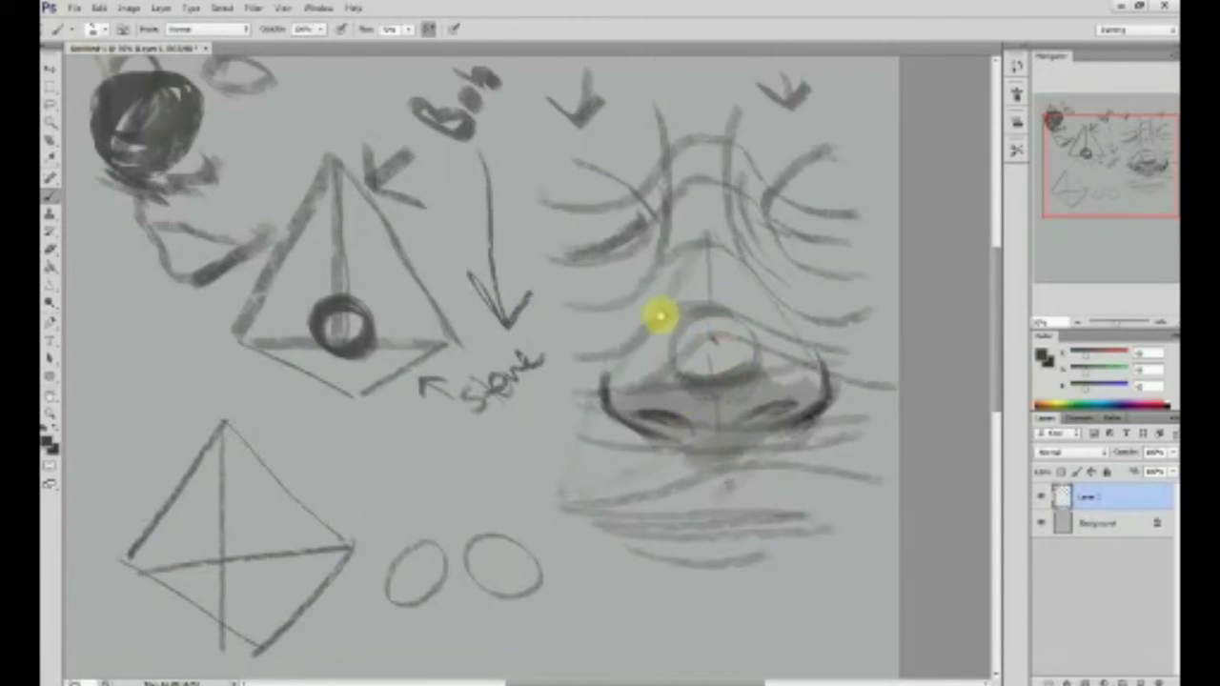
- Draw a triangle with a slightly slanted base and an off-centre pointed underside on the empty canvas below the shaded nose
left_click_drag(656, 316, 610, 156)
left_click_drag(658, 398, 673, 339)
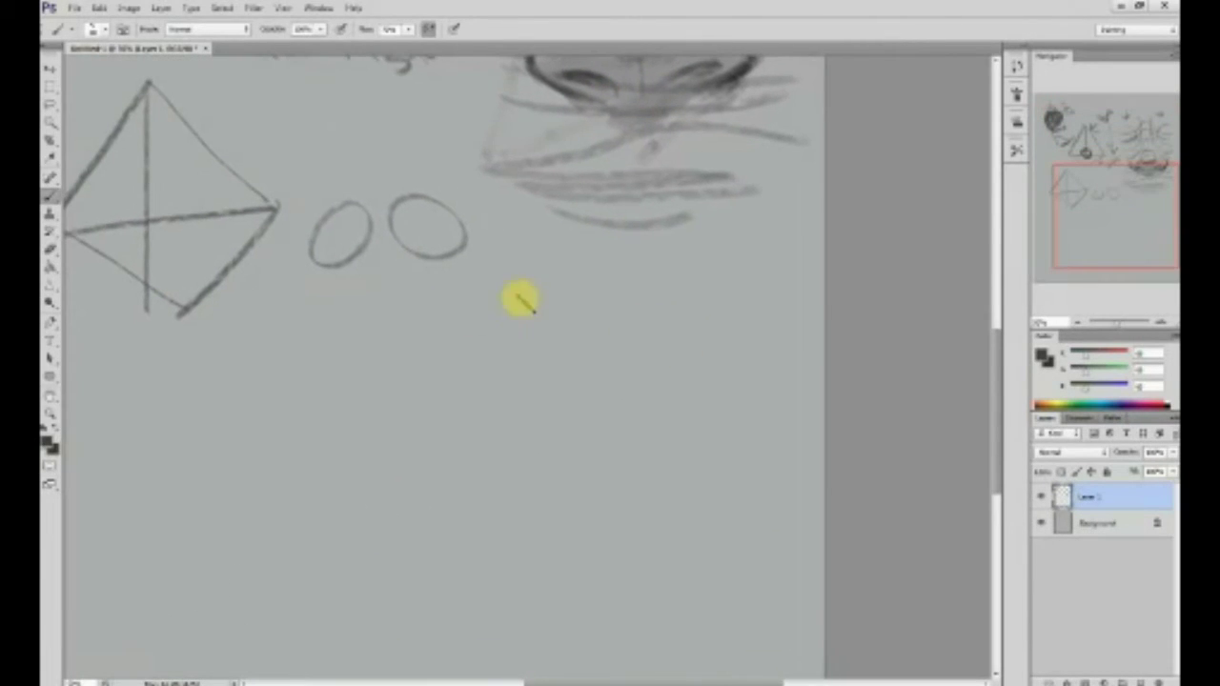
mouse_move(465, 442)
left_mouse_down()
mouse_move(543, 286)
mouse_move(654, 431)
mouse_move(627, 441)
left_mouse_up()
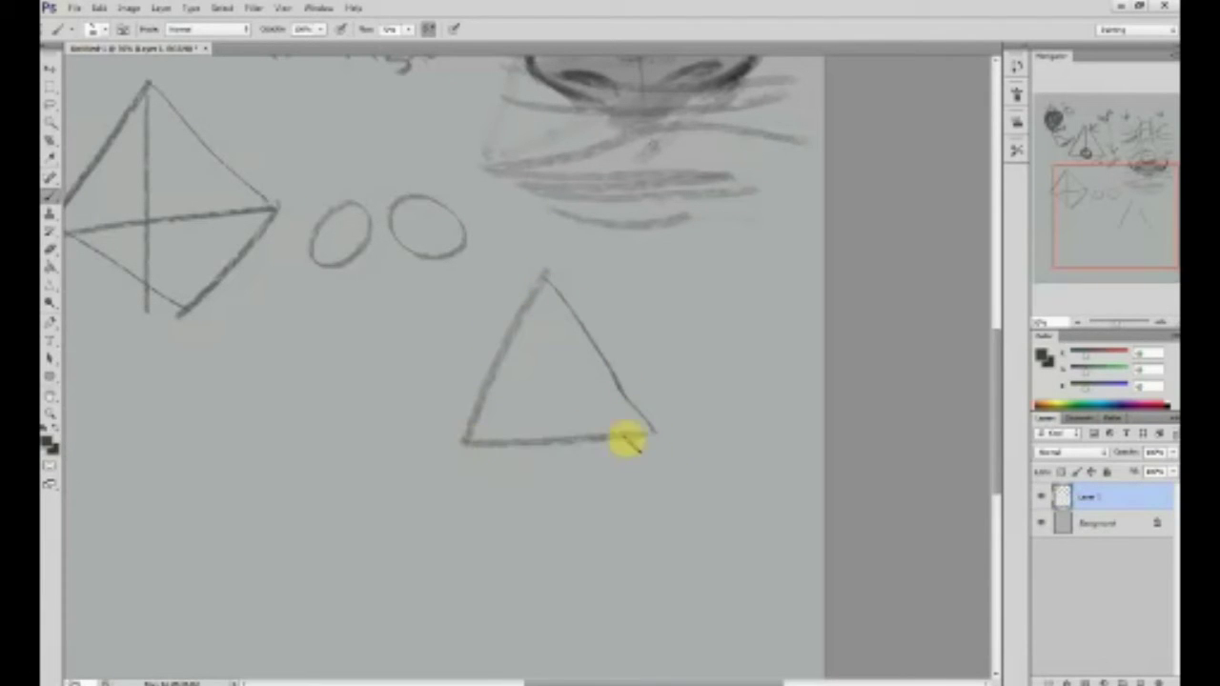
left_click_drag(466, 446, 578, 510)
left_click_drag(646, 433, 581, 510)
- Add a vertical centre line to the new pyramid and redraw its underside to meet that line, erasing the stray strokes
left_click_drag(538, 286, 593, 490)
key("ctrl+z")
left_click_drag(642, 438, 581, 484)
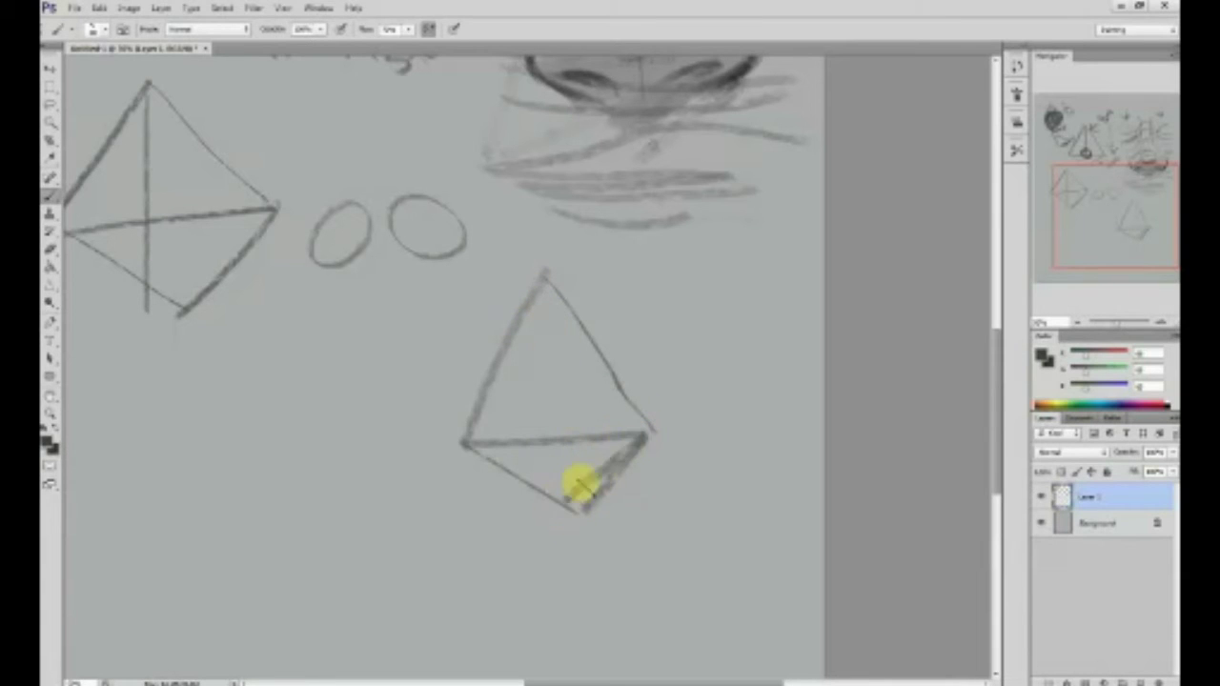
left_click_drag(544, 278, 545, 520)
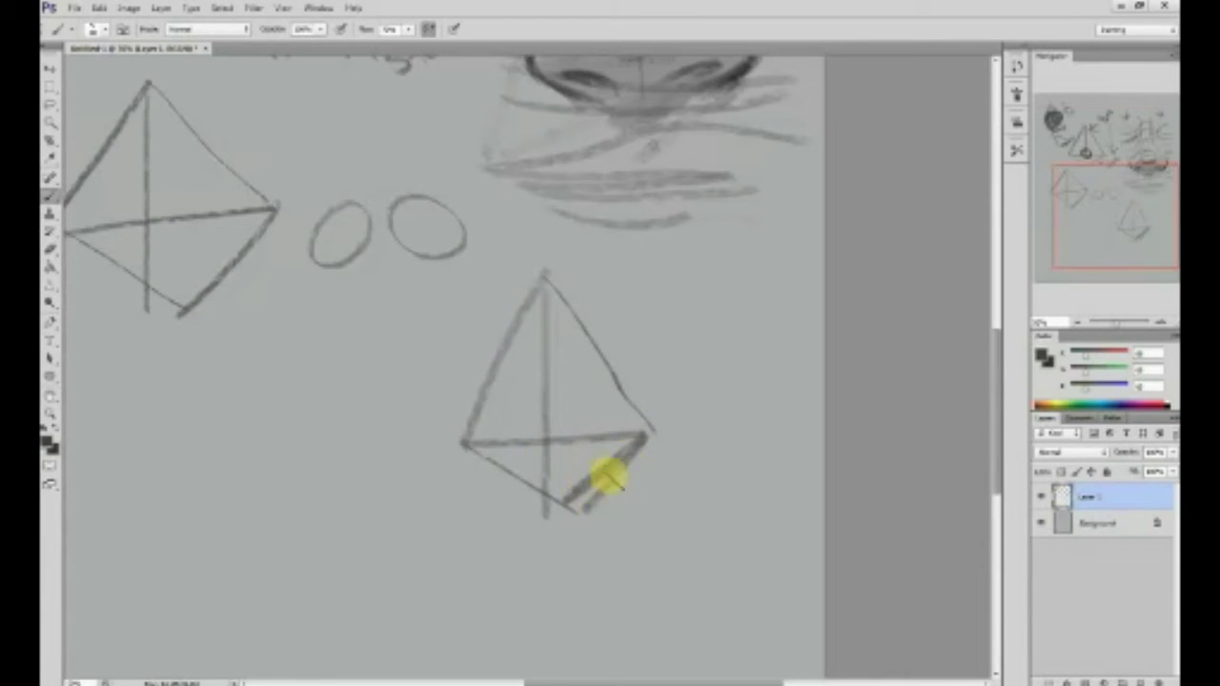
left_click_drag(464, 444, 556, 508)
left_click_drag(505, 474, 546, 506)
left_click_drag(548, 506, 640, 440)
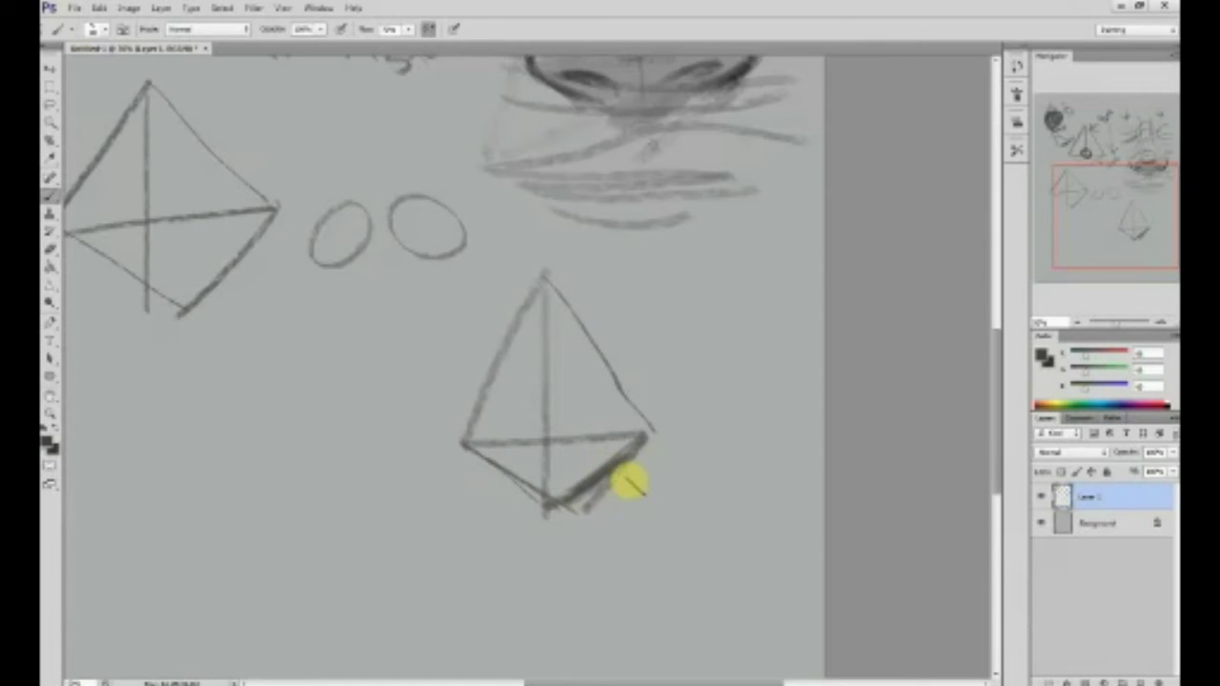
key("e")
left_click_drag(575, 537, 693, 426)
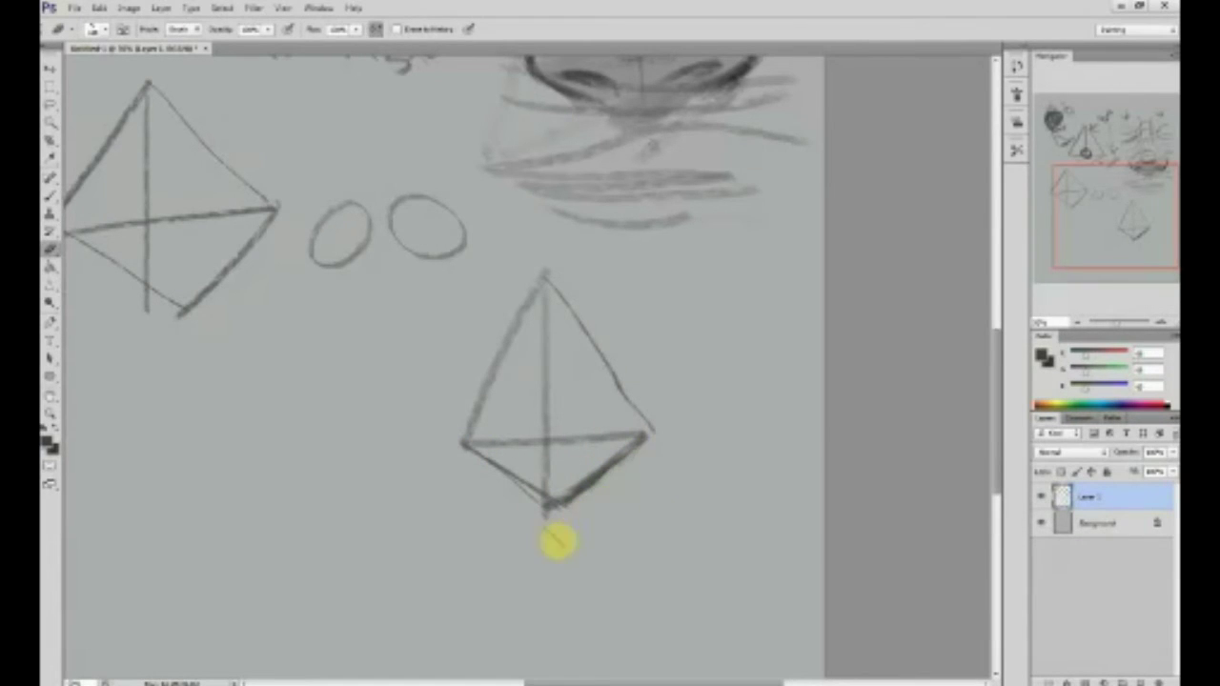
- Draw curved wings at the new pyramid's base corners, nostrils on its underside and a circle for the nose tip
key("b")
mouse_move(465, 444)
left_mouse_down()
mouse_move(676, 434)
mouse_move(639, 443)
mouse_move(644, 422)
mouse_move(621, 460)
mouse_move(604, 375)
left_mouse_up()
mouse_move(464, 420)
left_mouse_down()
mouse_move(490, 465)
mouse_move(461, 413)
left_mouse_up()
left_click_drag(611, 450, 577, 476)
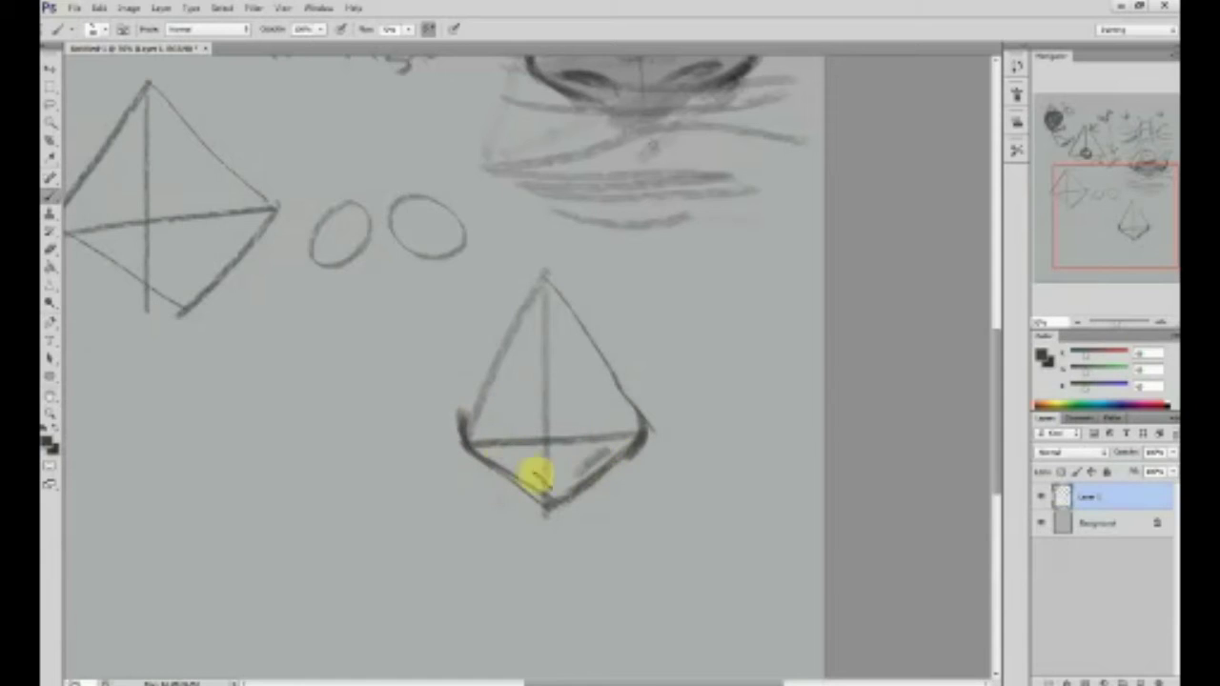
mouse_move(547, 411)
left_mouse_down()
mouse_move(577, 417)
mouse_move(544, 453)
mouse_move(566, 446)
mouse_move(547, 411)
mouse_move(510, 460)
left_mouse_up()
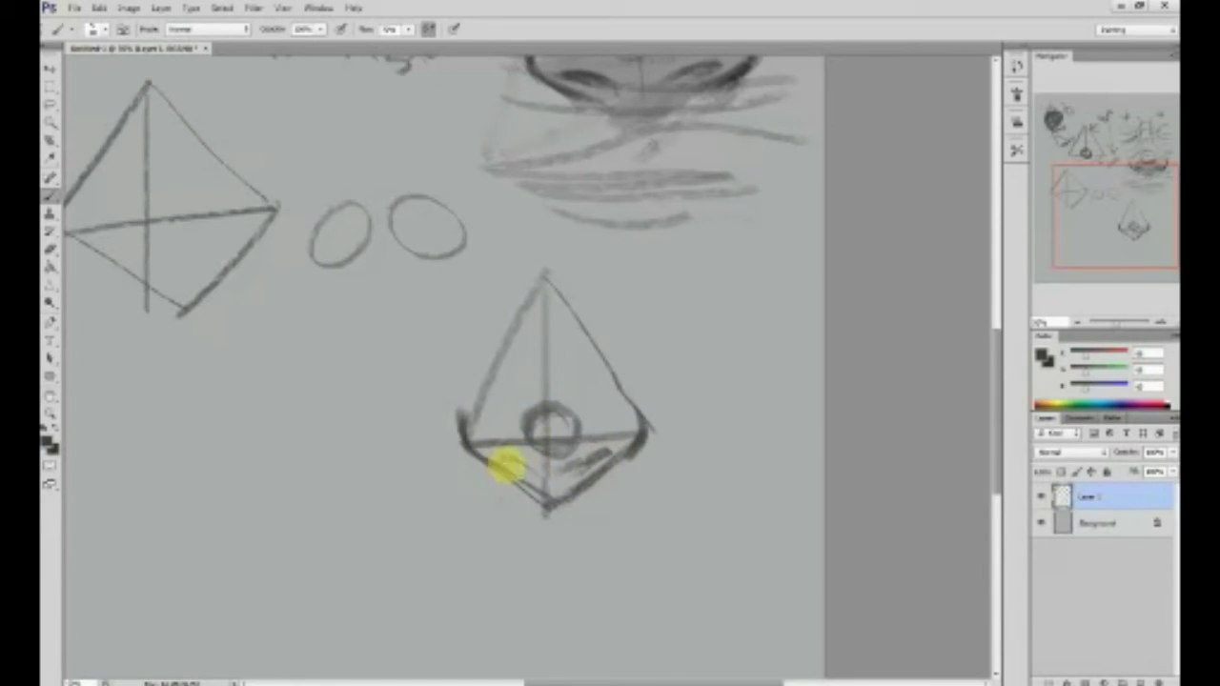
- Lighten the new nose's wing, nostril, tip and underside strokes with the Eraser, and return to the Brush
key("e")
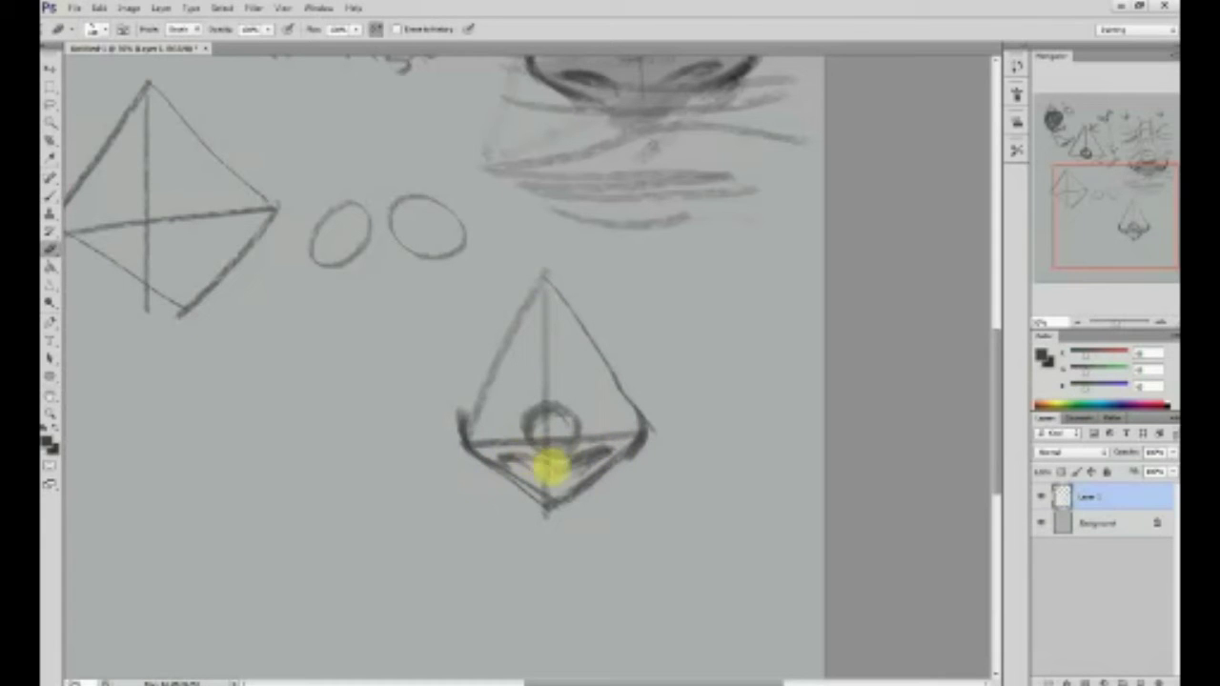
mouse_move(570, 466)
left_mouse_down()
mouse_move(591, 440)
mouse_move(564, 456)
mouse_move(651, 443)
mouse_move(454, 465)
mouse_move(639, 436)
mouse_move(620, 398)
mouse_move(457, 407)
mouse_move(456, 454)
mouse_move(507, 464)
mouse_move(627, 453)
mouse_move(675, 435)
left_mouse_up()
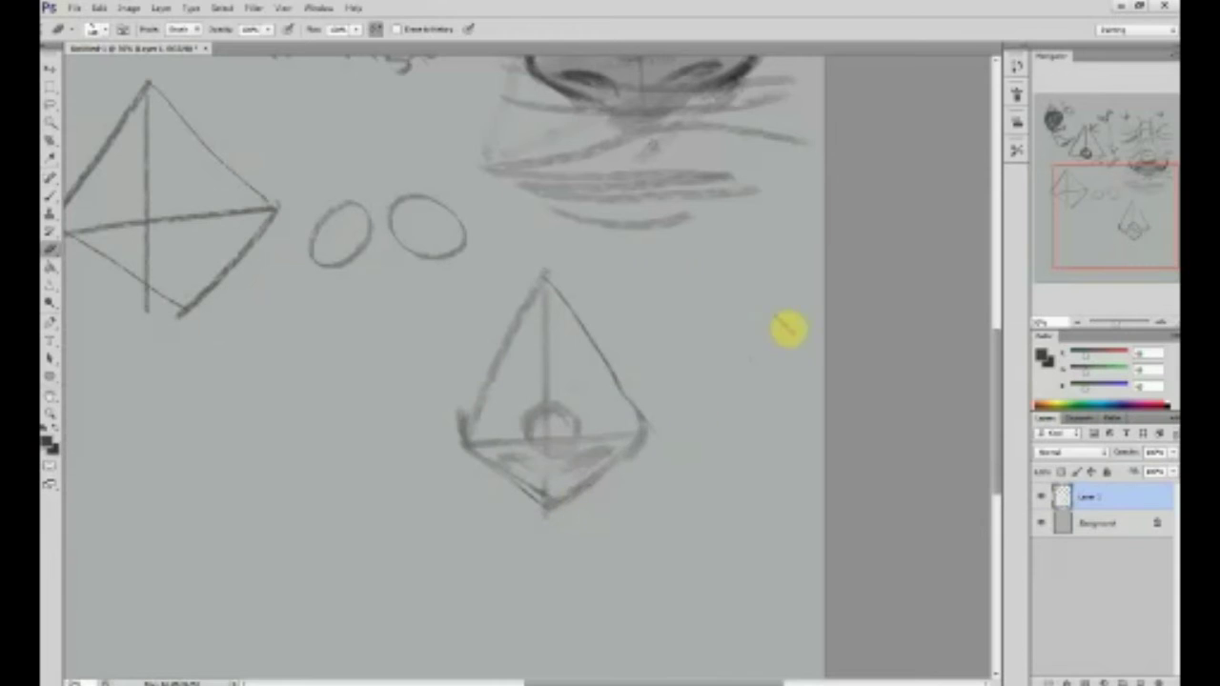
key("b")
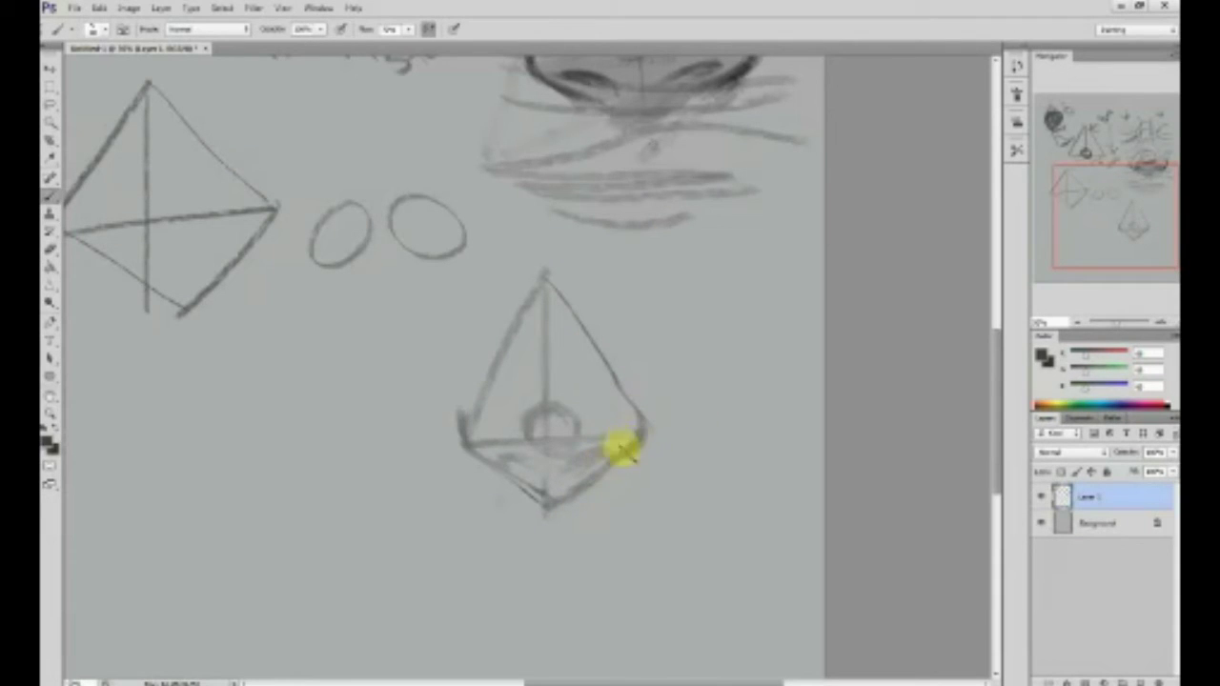
- Darken the new nose's curved wings, both nostrils and the circle of the tip with heavier brush strokes
mouse_move(463, 409)
left_mouse_down()
mouse_move(464, 441)
mouse_move(463, 408)
left_mouse_up()
left_click_drag(477, 453, 463, 408)
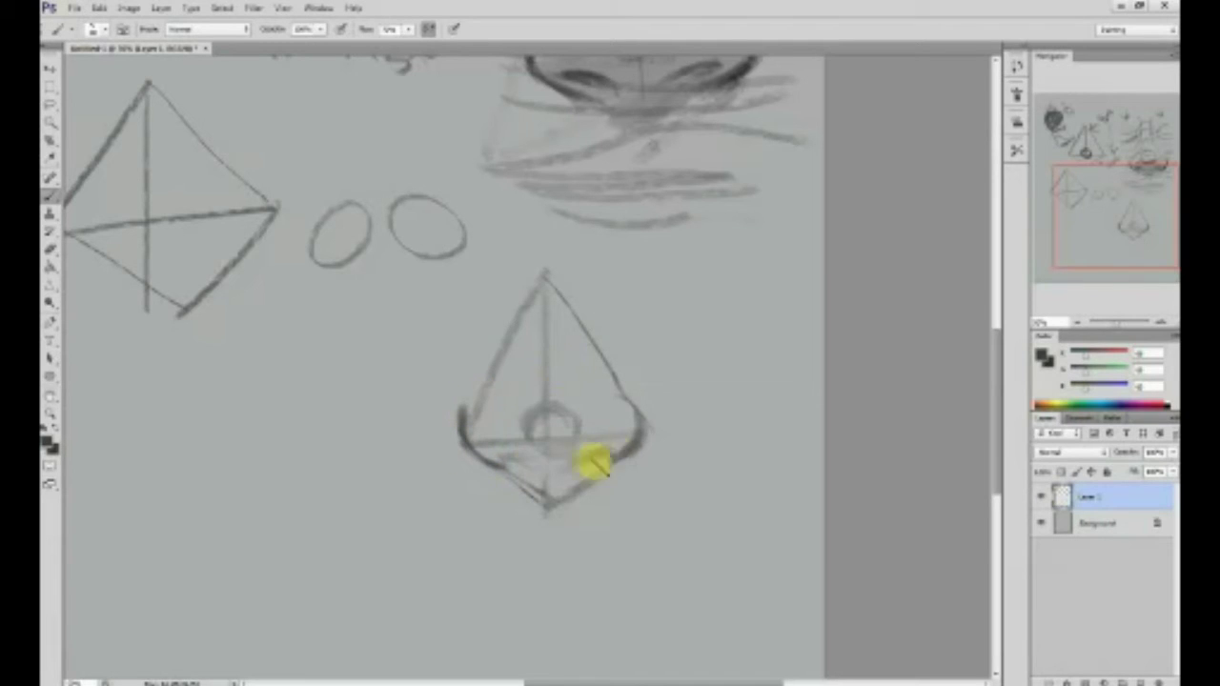
mouse_move(593, 463)
left_mouse_down()
mouse_move(565, 478)
mouse_move(513, 462)
left_mouse_up()
left_click_drag(546, 421, 537, 394)
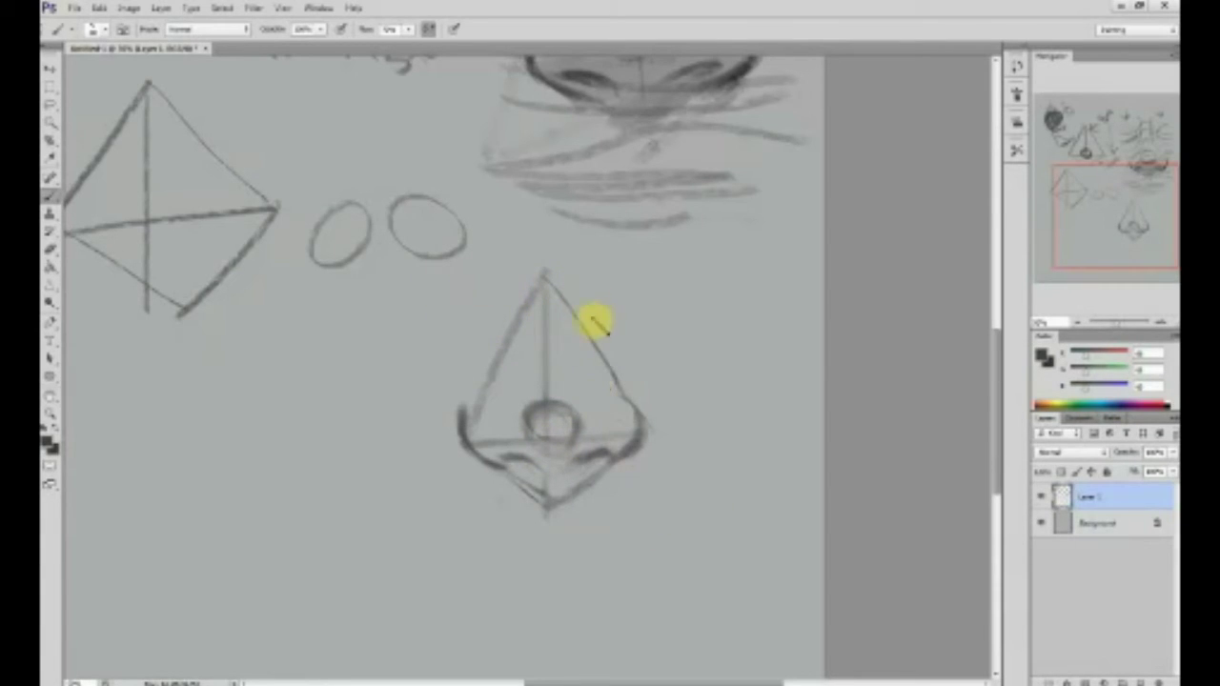
- Draw an arrow aimed at the new nose's right edge, and shade its side planes grey with a darker strip along the bridge
left_click_drag(721, 314, 629, 322)
left_click_drag(702, 282, 672, 351)
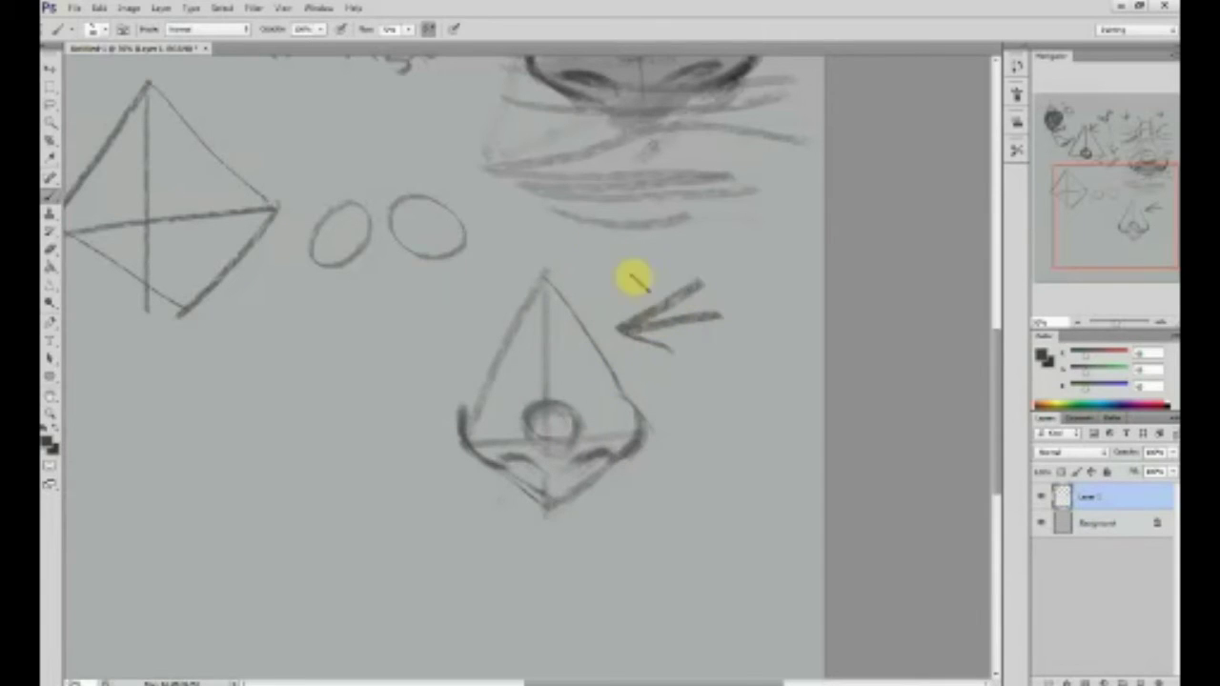
mouse_move(557, 295)
left_mouse_down()
mouse_move(572, 400)
mouse_move(607, 401)
mouse_move(576, 392)
mouse_move(561, 334)
mouse_move(599, 420)
left_mouse_up()
mouse_move(509, 338)
left_mouse_down()
mouse_move(475, 415)
mouse_move(516, 319)
mouse_move(519, 410)
mouse_move(536, 395)
mouse_move(517, 319)
mouse_move(542, 311)
mouse_move(536, 289)
mouse_move(546, 373)
mouse_move(547, 283)
mouse_move(549, 413)
mouse_move(536, 282)
mouse_move(548, 408)
mouse_move(559, 305)
left_mouse_up()
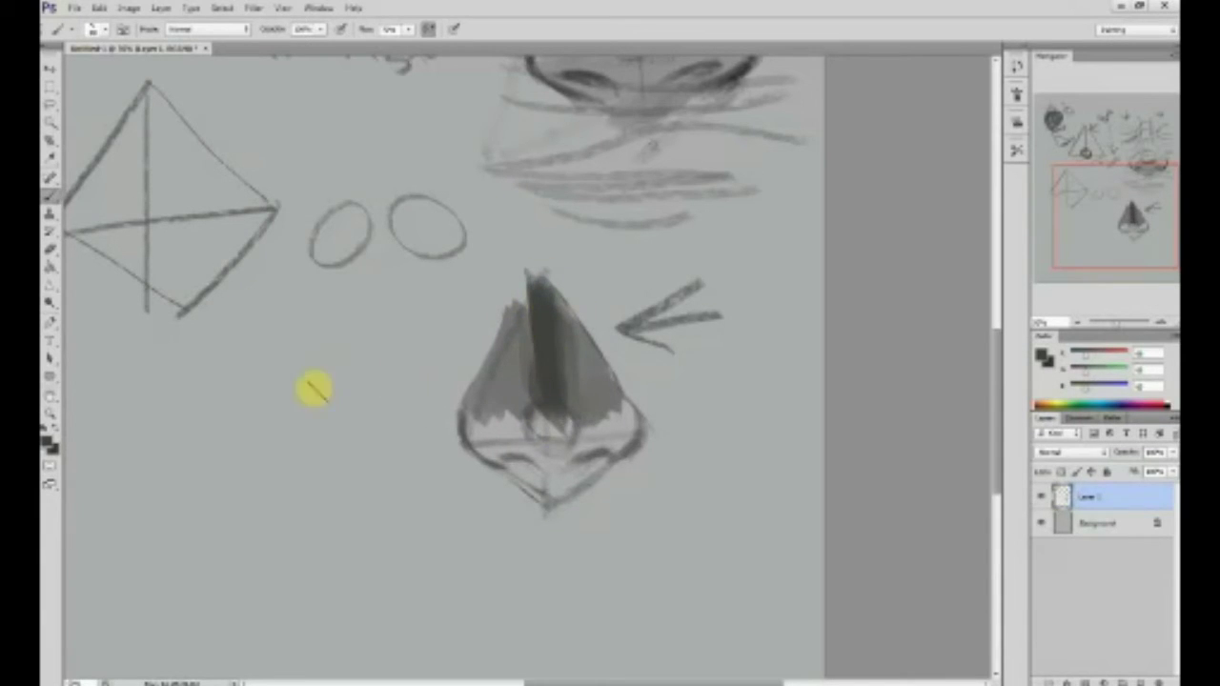
- Sketch a small nose seen from below beside the shaded pyramid, with an angular outline, two oval nostrils and a curved base
mouse_move(269, 420)
left_mouse_down()
mouse_move(321, 362)
mouse_move(409, 417)
left_mouse_up()
mouse_move(308, 400)
left_mouse_down()
mouse_move(310, 431)
mouse_move(345, 404)
left_mouse_up()
mouse_move(272, 468)
left_mouse_down()
mouse_move(311, 446)
mouse_move(373, 458)
left_mouse_up()
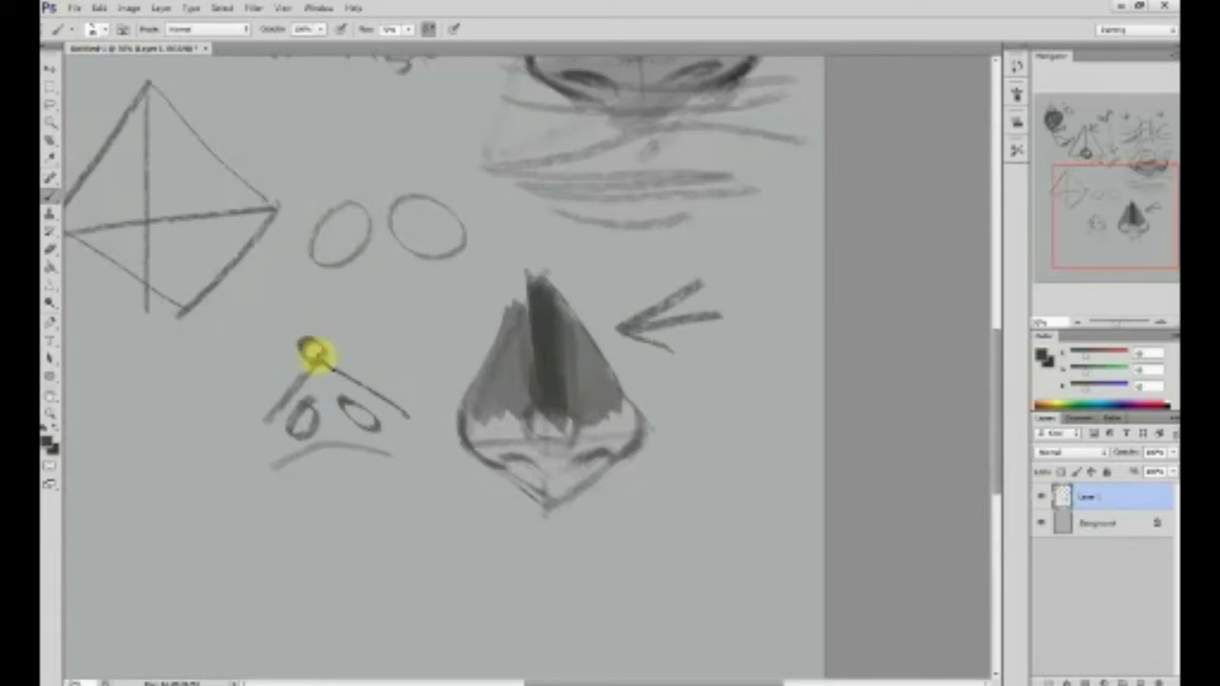
left_click_drag(305, 363, 321, 358)
mouse_move(299, 370)
left_mouse_down()
mouse_move(388, 407)
mouse_move(277, 405)
mouse_move(295, 444)
left_mouse_up()
left_click_drag(380, 401, 366, 433)
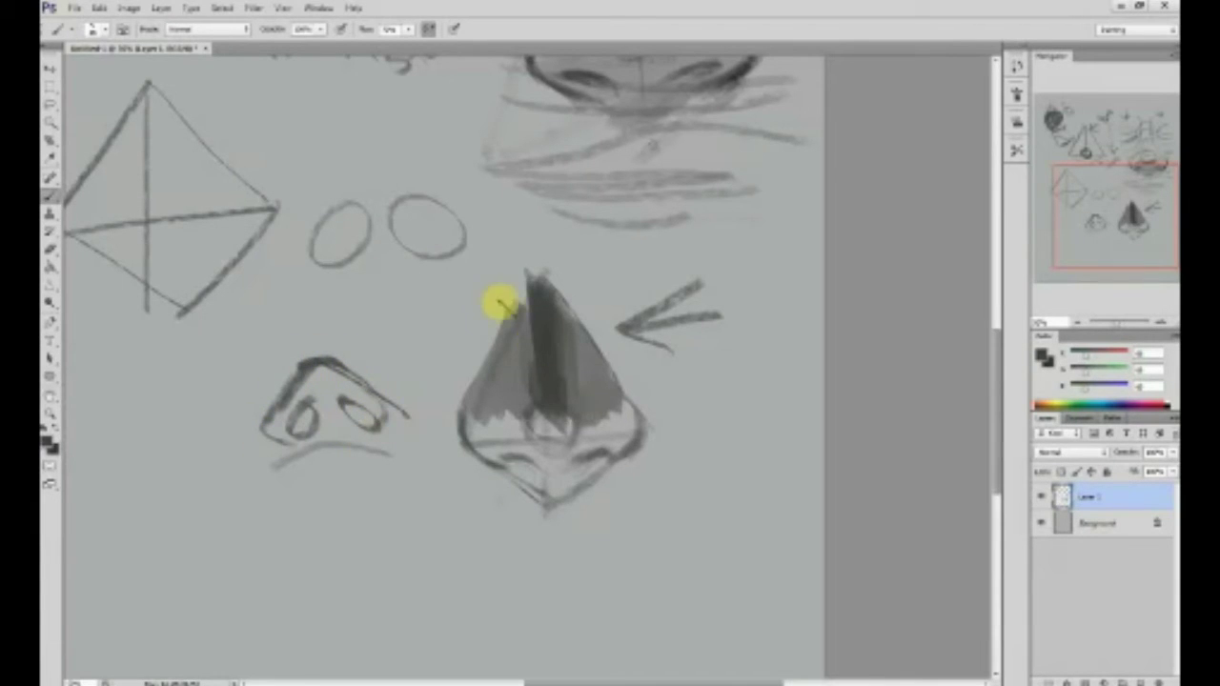
- Erase stray marks above the large contoured nose and brush a translucent mid-grey base tone over the whole nose
mouse_move(654, 362)
left_mouse_down()
mouse_move(629, 482)
mouse_move(544, 634)
left_mouse_up()
left_click_drag(662, 402, 609, 500)
key("e")
mouse_move(355, 170)
left_mouse_down()
mouse_move(343, 149)
mouse_move(351, 116)
left_mouse_up()
key("b")
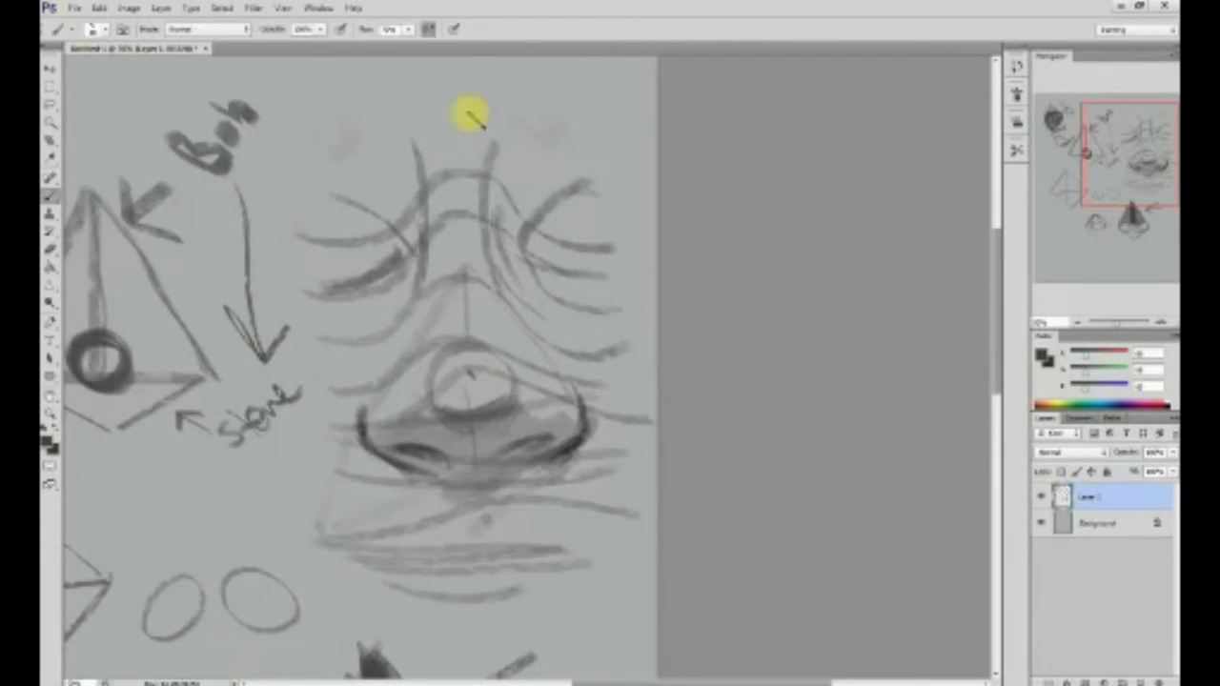
mouse_move(420, 143)
left_mouse_down()
mouse_move(501, 158)
mouse_move(362, 238)
left_mouse_up()
mouse_move(381, 368)
left_mouse_down()
mouse_move(408, 397)
mouse_move(369, 472)
mouse_move(410, 470)
mouse_move(394, 502)
mouse_move(401, 528)
mouse_move(514, 461)
mouse_move(504, 506)
mouse_move(630, 456)
mouse_move(649, 495)
left_mouse_up()
mouse_move(410, 505)
left_mouse_down()
mouse_move(539, 424)
mouse_move(444, 533)
mouse_move(481, 562)
mouse_move(566, 439)
left_mouse_up()
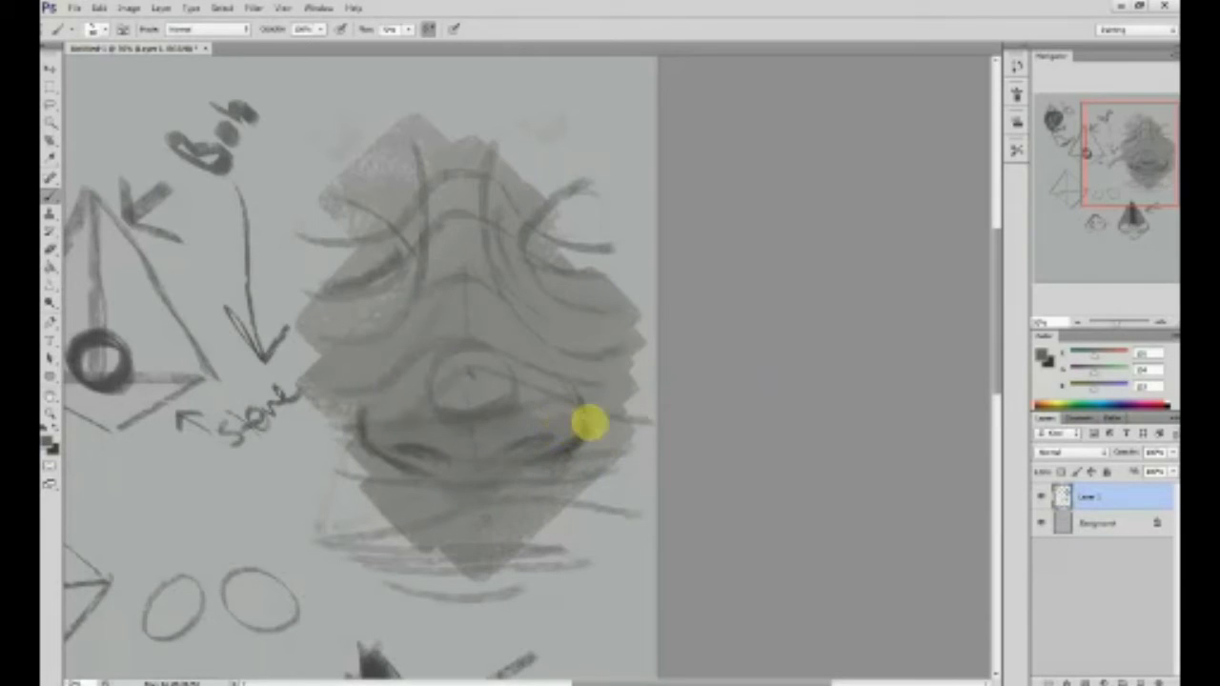
- Choose a near-black foreground colour, paint a test swatch beside the large nose, and shade its wings and underside
left_click(1039, 356)
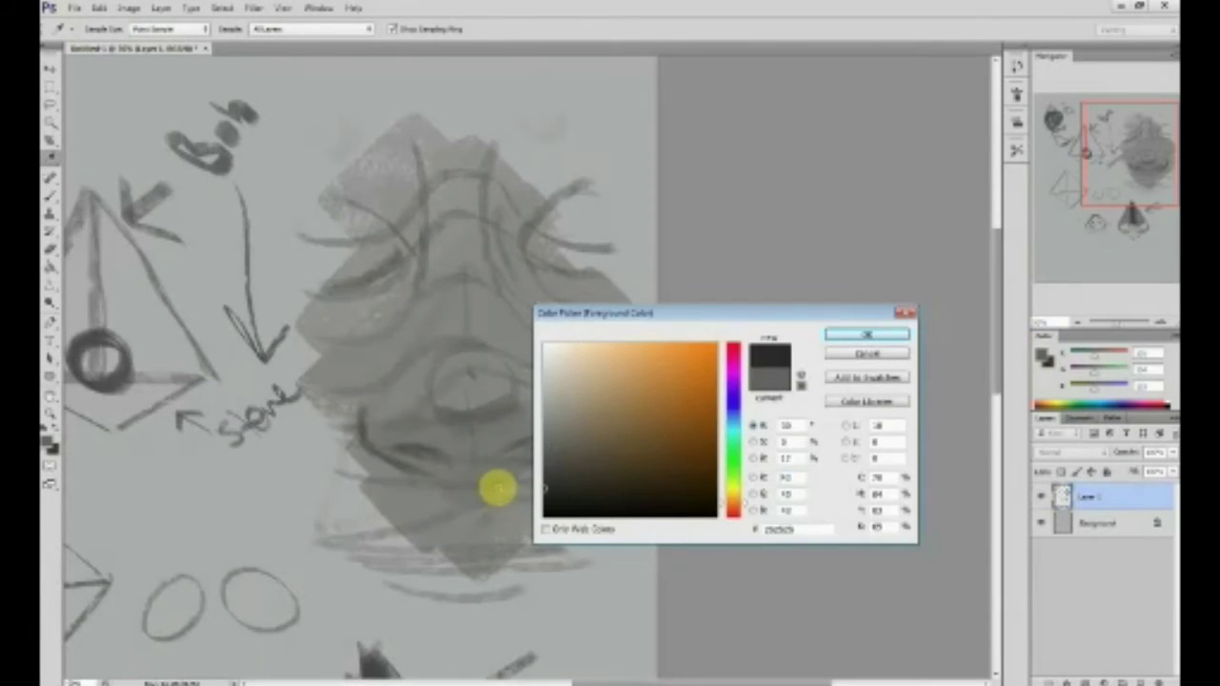
left_click(866, 335)
left_click_drag(591, 122, 624, 103)
mouse_move(582, 396)
left_mouse_down()
mouse_move(556, 428)
mouse_move(566, 423)
left_mouse_up()
mouse_move(368, 401)
left_mouse_down()
mouse_move(356, 422)
mouse_move(395, 460)
mouse_move(368, 445)
mouse_move(424, 384)
mouse_move(372, 449)
mouse_move(452, 428)
mouse_move(562, 430)
mouse_move(543, 436)
left_mouse_up()
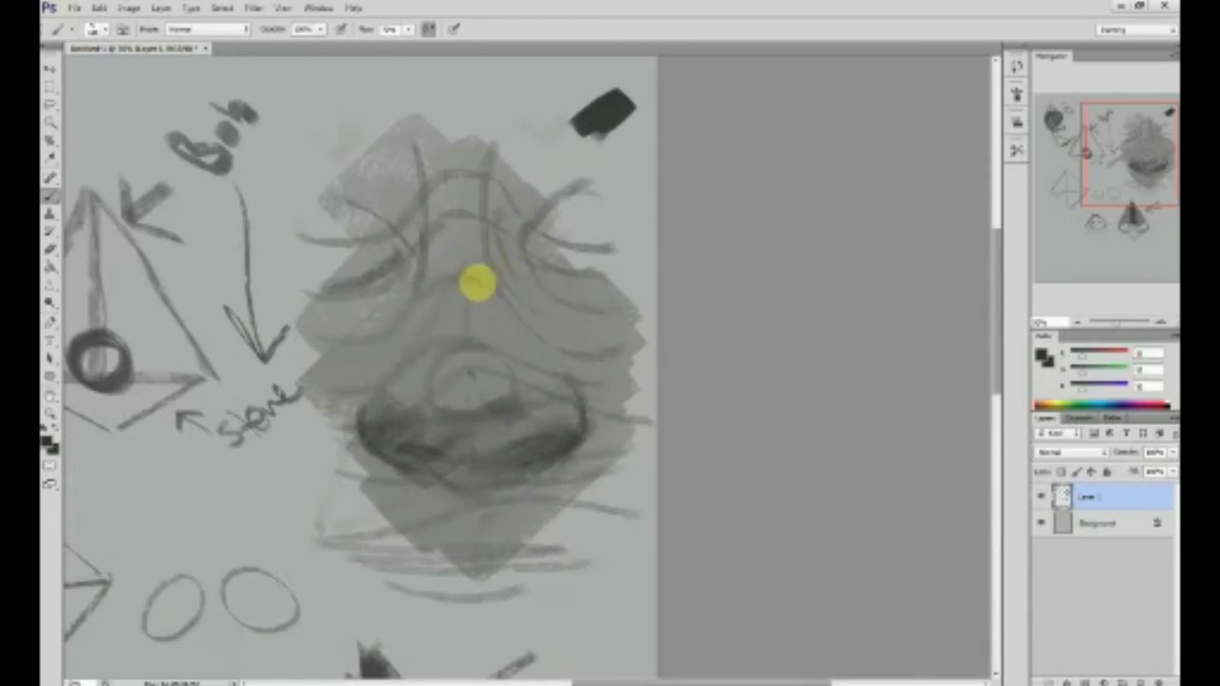
- Shade both sides of the large nose's bridge near the eyes and deepen the dark nostrils and underside
mouse_move(504, 202)
left_mouse_down()
mouse_move(507, 333)
mouse_move(539, 318)
left_mouse_up()
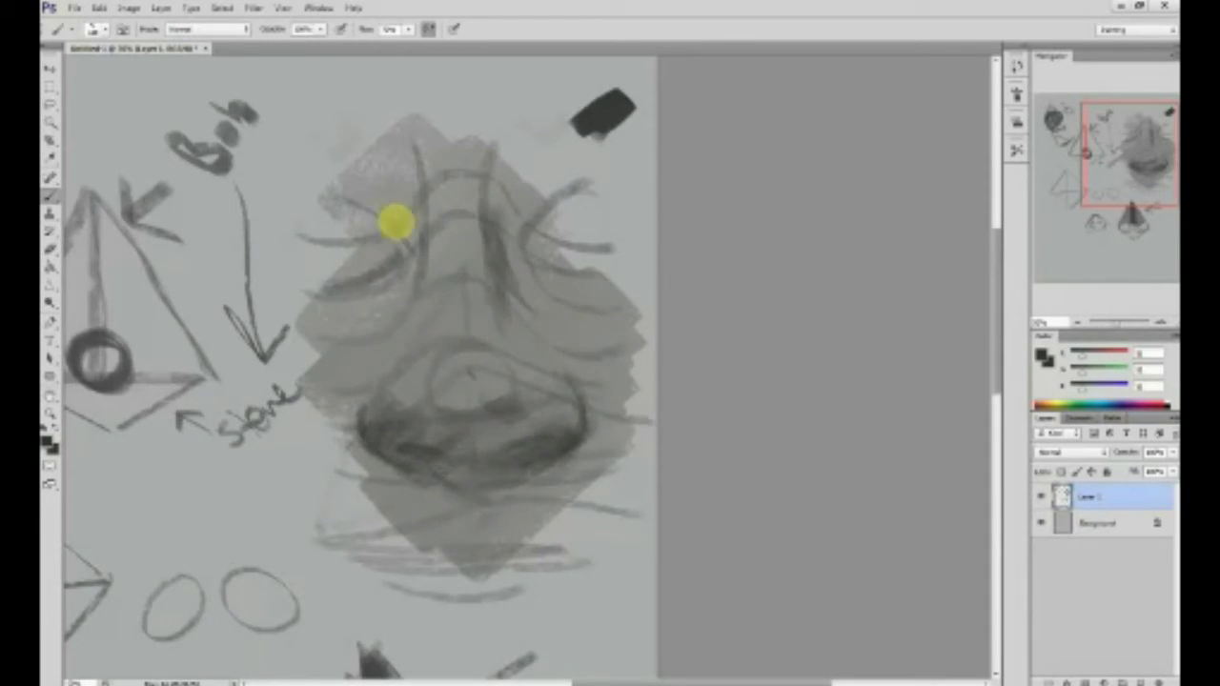
key("p")
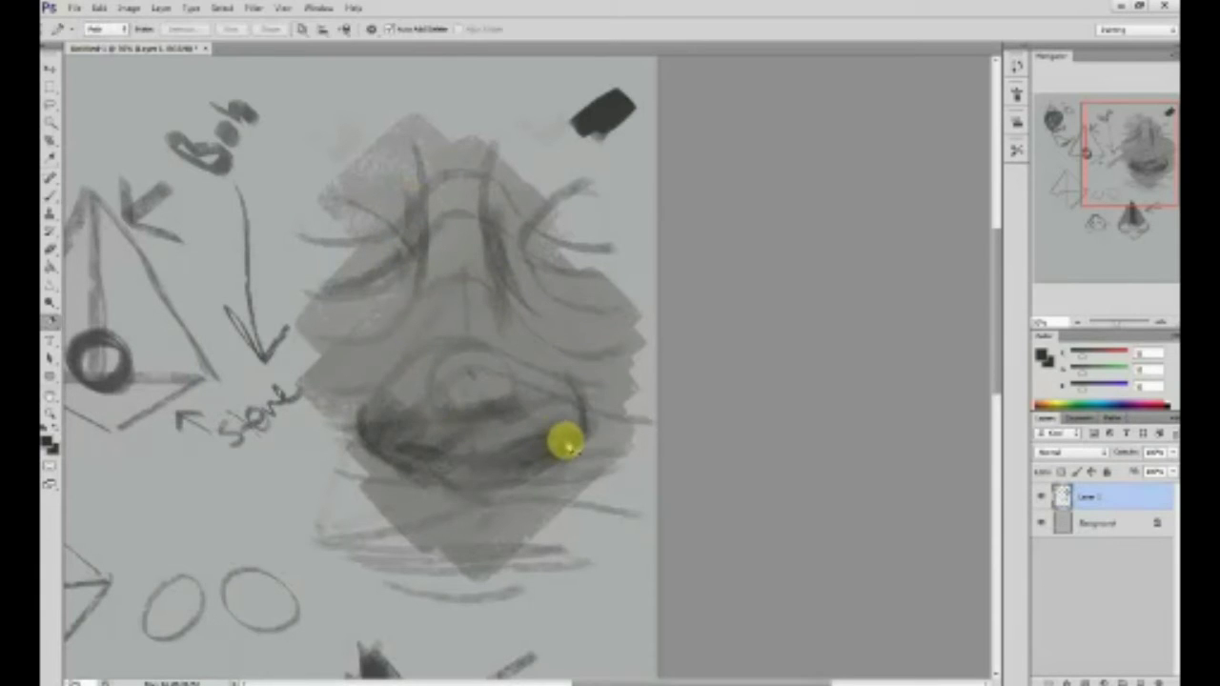
key("b")
mouse_move(371, 442)
left_mouse_down()
mouse_move(420, 468)
mouse_move(381, 457)
mouse_move(372, 404)
mouse_move(411, 365)
mouse_move(379, 416)
mouse_move(387, 446)
mouse_move(528, 400)
mouse_move(428, 387)
mouse_move(572, 394)
mouse_move(562, 435)
mouse_move(515, 466)
mouse_move(468, 479)
mouse_move(569, 390)
mouse_move(539, 398)
mouse_move(550, 429)
mouse_move(526, 457)
mouse_move(412, 447)
mouse_move(452, 466)
mouse_move(409, 452)
mouse_move(455, 461)
mouse_move(536, 443)
mouse_move(423, 445)
mouse_move(486, 474)
mouse_move(441, 454)
mouse_move(447, 464)
mouse_move(404, 399)
mouse_move(471, 460)
mouse_move(449, 400)
mouse_move(428, 392)
mouse_move(509, 407)
mouse_move(387, 240)
mouse_move(425, 430)
mouse_move(506, 466)
mouse_move(519, 367)
mouse_move(588, 425)
mouse_move(392, 353)
mouse_move(358, 404)
mouse_move(400, 485)
mouse_move(370, 459)
mouse_move(600, 452)
mouse_move(583, 470)
mouse_move(562, 371)
mouse_move(495, 417)
mouse_move(520, 464)
mouse_move(501, 496)
mouse_move(515, 467)
mouse_move(455, 465)
mouse_move(512, 441)
mouse_move(493, 464)
mouse_move(548, 447)
mouse_move(420, 457)
left_mouse_up()
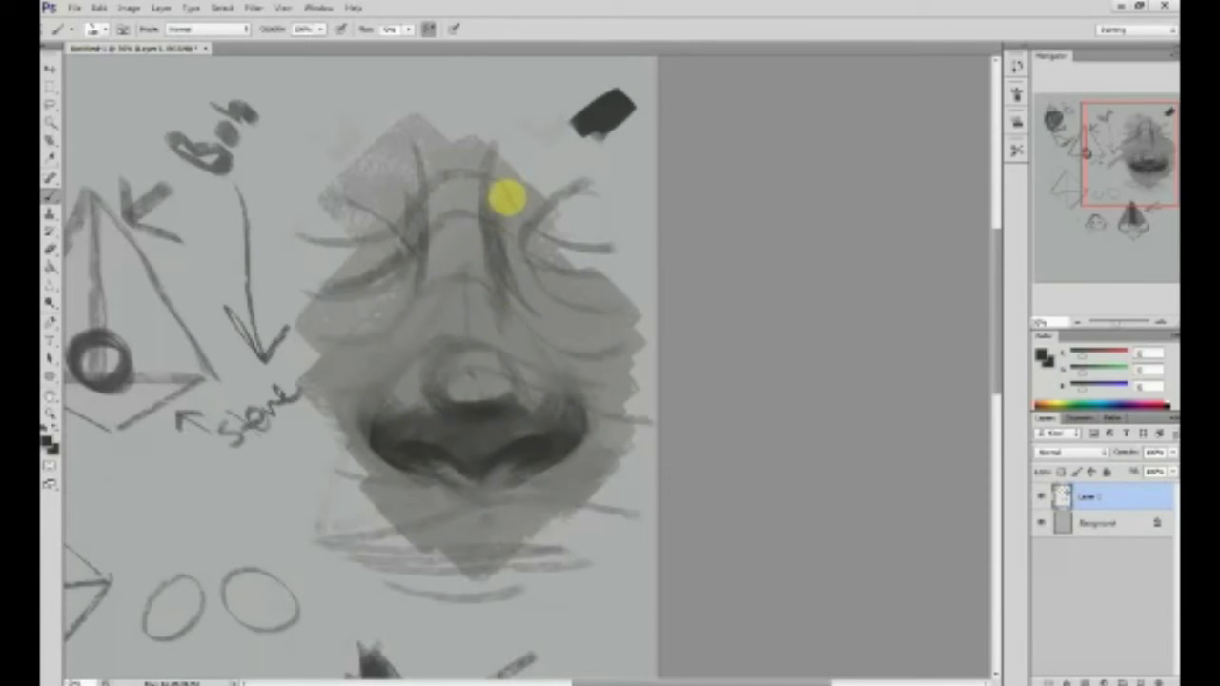
left_click_drag(507, 197, 521, 294)
left_click_drag(399, 185, 368, 319)
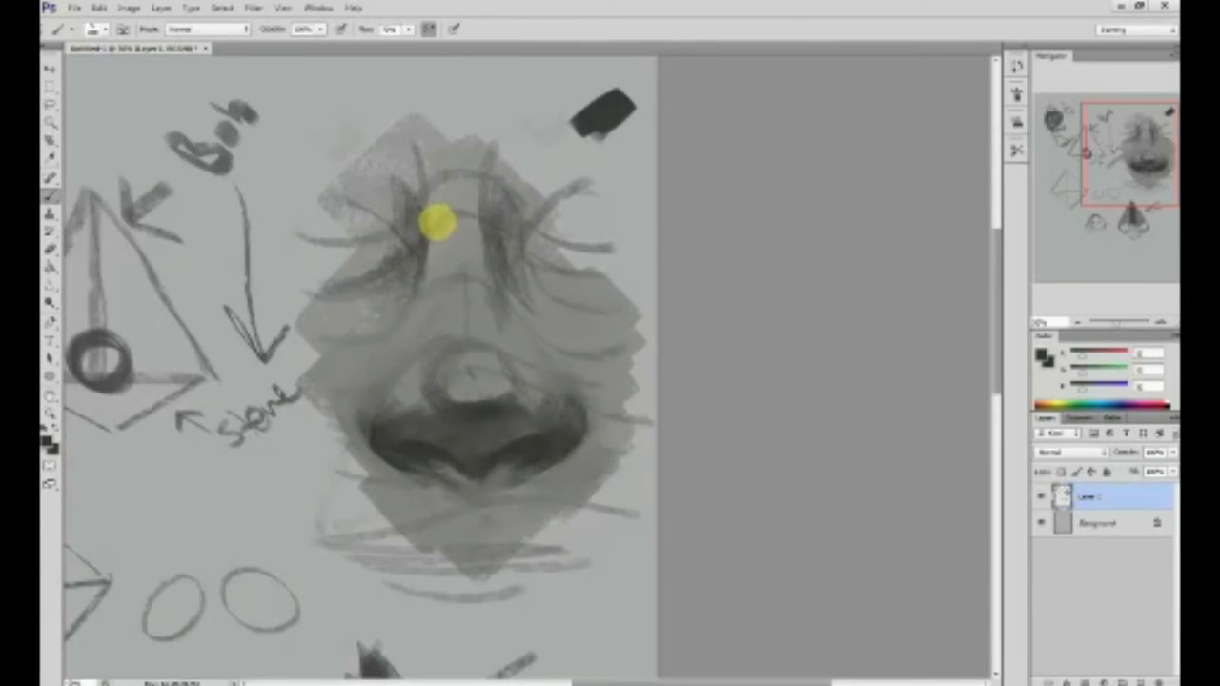
- Blend the bridge's shaded edges with a sampled grey, and paint light grey highlights on the bridge, tip and wings
left_click(419, 211, "alt")
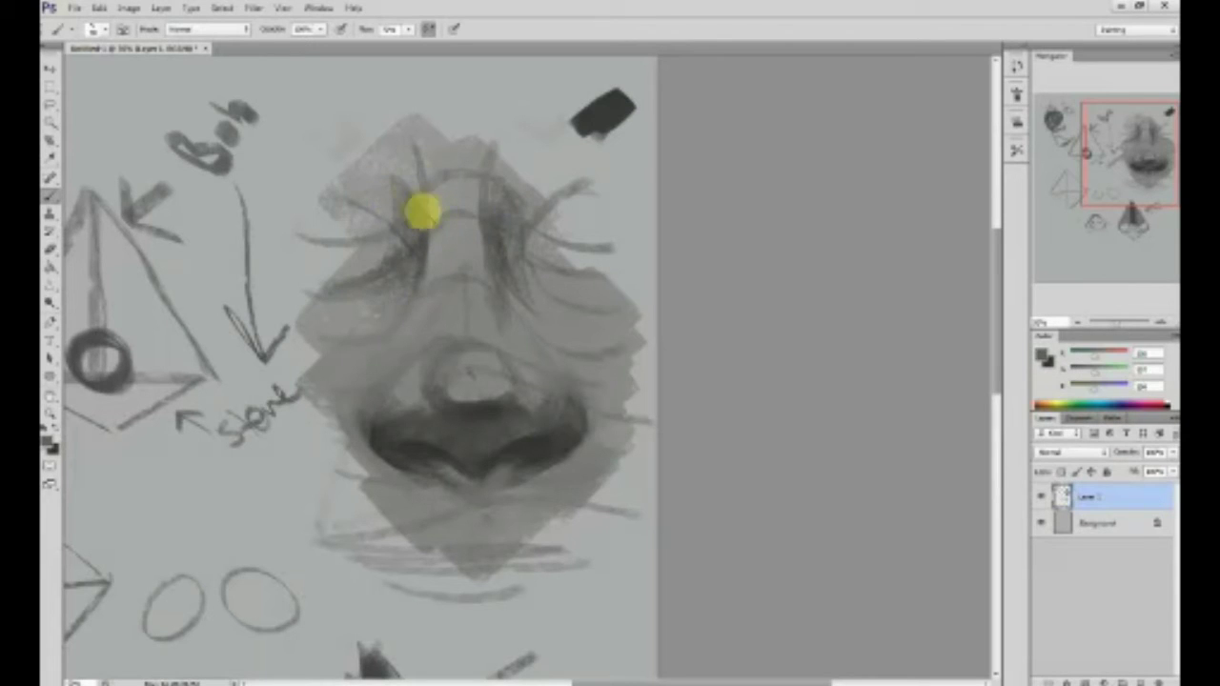
left_click_drag(428, 204, 431, 271)
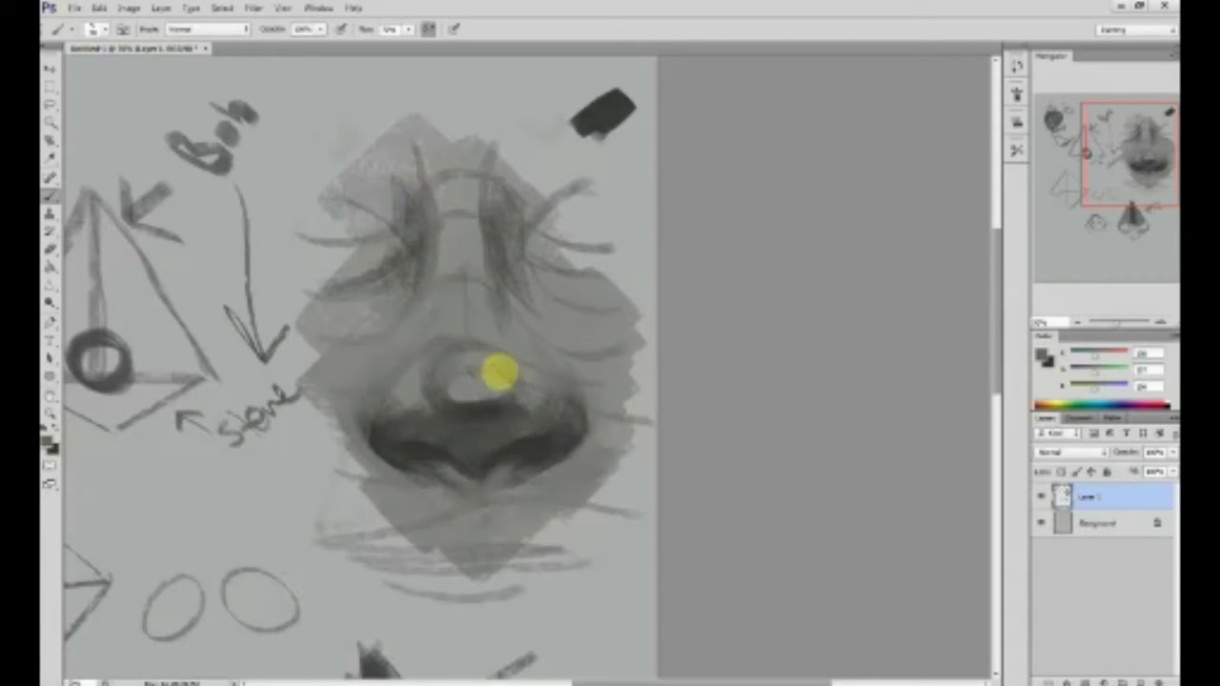
mouse_move(455, 394)
left_mouse_down()
mouse_move(507, 381)
mouse_move(493, 403)
mouse_move(508, 389)
left_mouse_up()
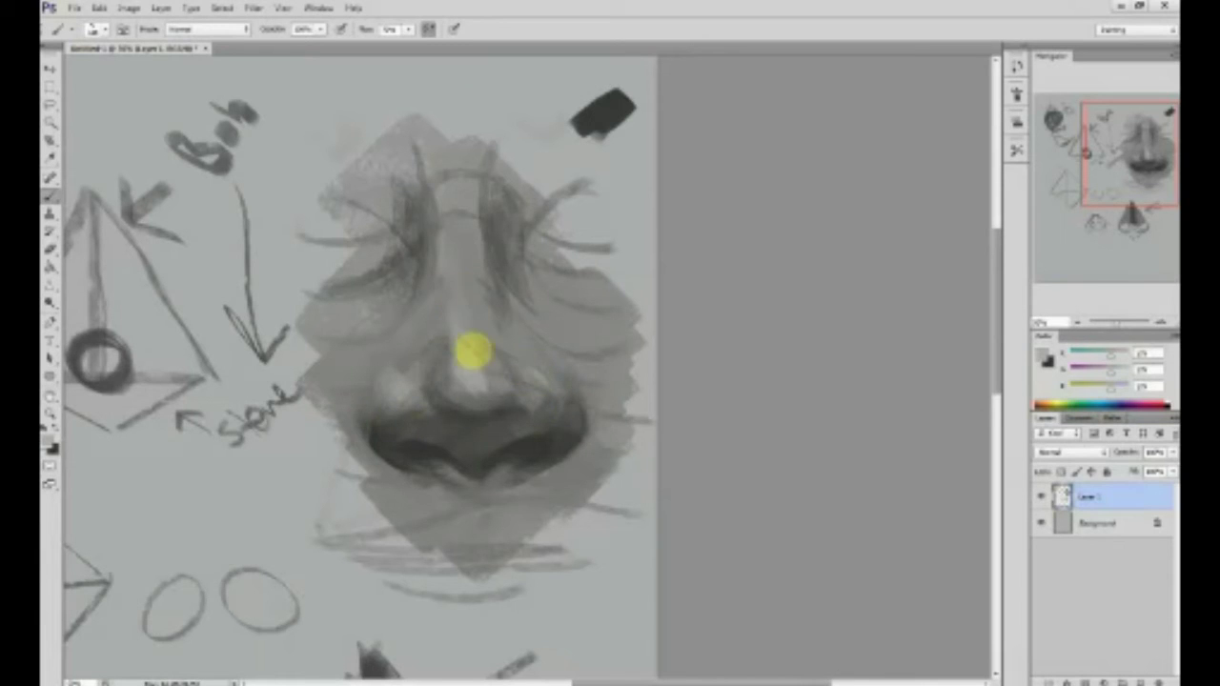
left_click_drag(451, 158, 454, 324)
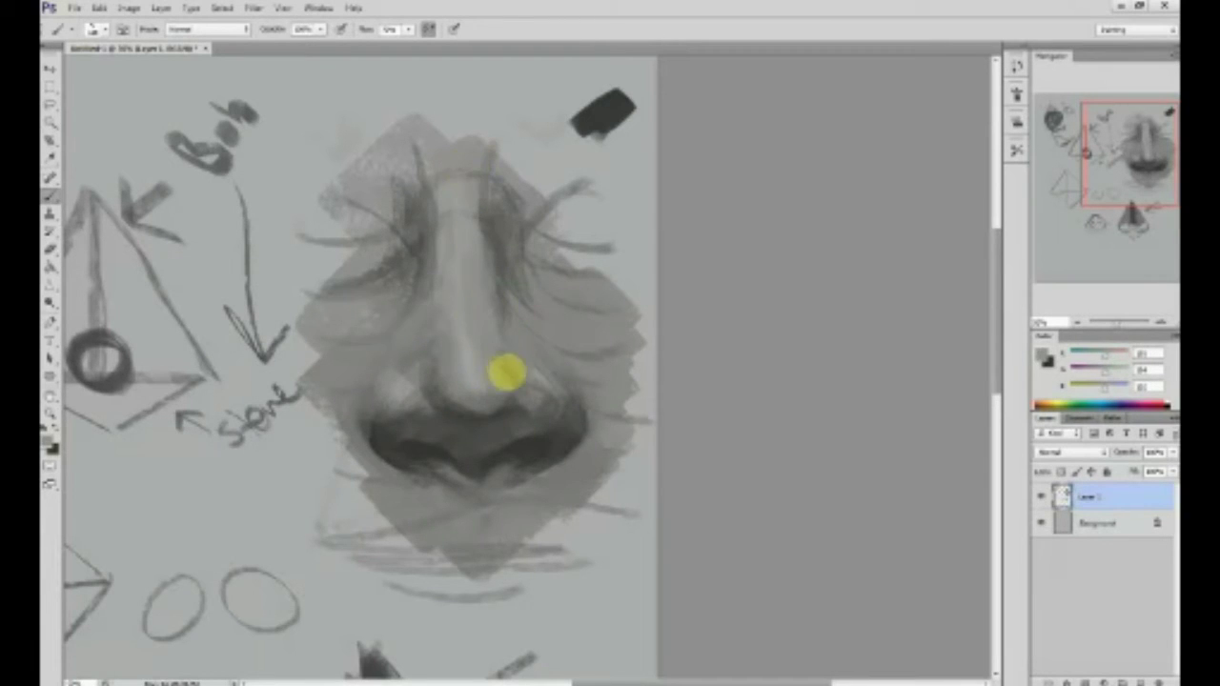
- Blend sampled mid-grey over the contour lines beneath the large nose and around its wing
left_click(460, 416, "alt")
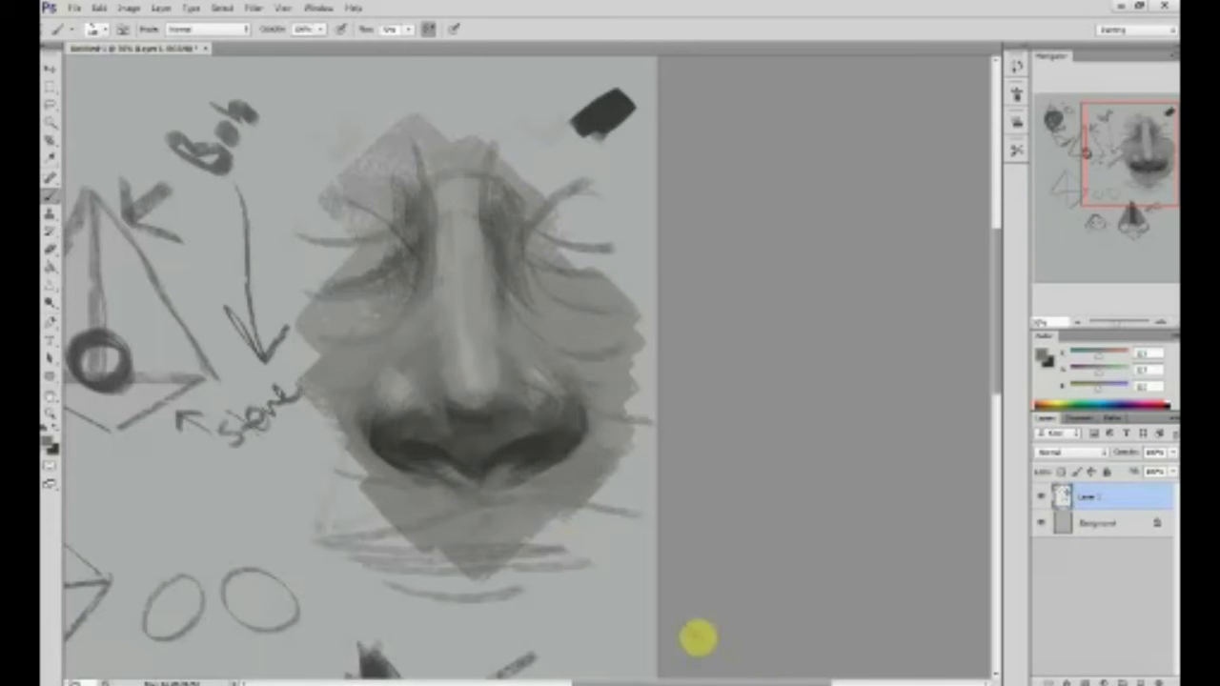
mouse_move(394, 483)
left_mouse_down()
mouse_move(752, 330)
mouse_move(780, 216)
mouse_move(509, 414)
mouse_move(676, 485)
mouse_move(655, 537)
left_mouse_up()
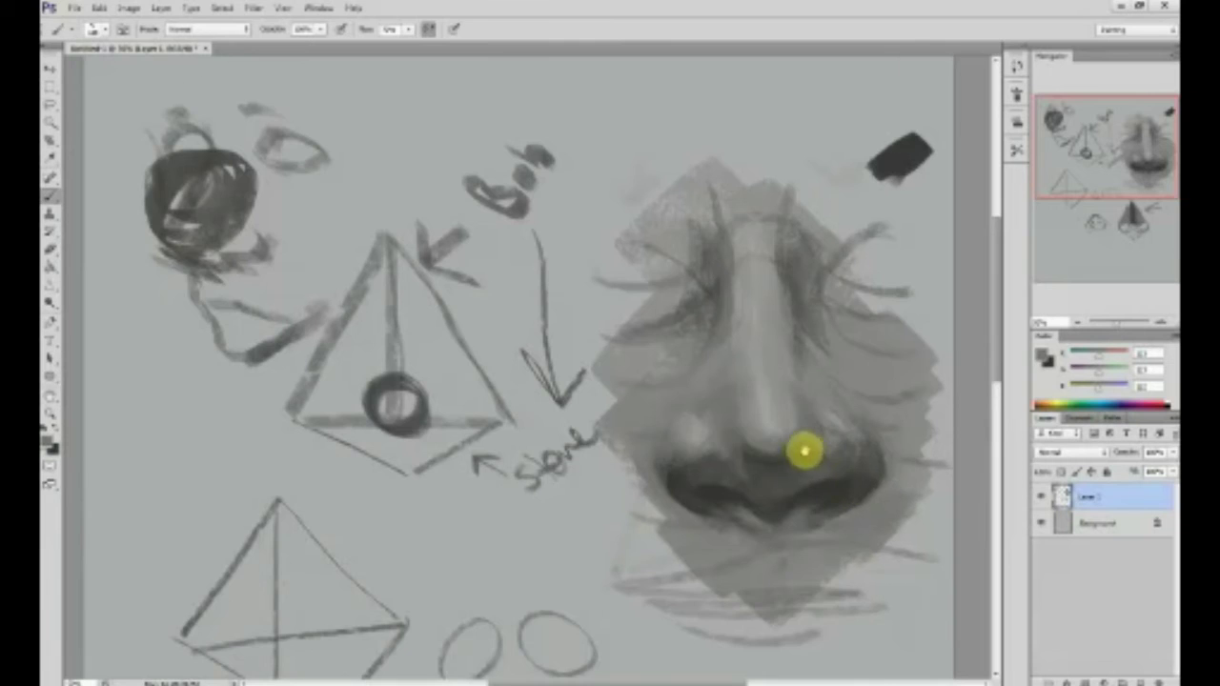
left_click_drag(806, 449, 664, 384)
mouse_move(679, 429)
left_mouse_down()
mouse_move(626, 511)
mouse_move(688, 453)
mouse_move(610, 489)
mouse_move(562, 478)
mouse_move(534, 452)
mouse_move(567, 483)
mouse_move(690, 425)
mouse_move(622, 455)
mouse_move(514, 454)
mouse_move(559, 482)
mouse_move(509, 417)
mouse_move(497, 481)
mouse_move(487, 444)
mouse_move(562, 515)
mouse_move(581, 522)
mouse_move(514, 467)
mouse_move(579, 512)
mouse_move(686, 526)
mouse_move(630, 520)
mouse_move(716, 476)
mouse_move(664, 513)
mouse_move(730, 448)
mouse_move(626, 534)
mouse_move(738, 430)
mouse_move(676, 502)
mouse_move(741, 425)
mouse_move(652, 525)
left_mouse_up()
- Paint a soft tapering shadow below the large nose's nostrils and brighten the rounded tip, using tones sampled from the painting
left_click(611, 482, "alt")
mouse_move(614, 487)
left_mouse_down()
mouse_move(711, 416)
mouse_move(612, 427)
mouse_move(611, 372)
mouse_move(580, 396)
mouse_move(569, 348)
mouse_move(581, 405)
mouse_move(571, 363)
mouse_move(618, 434)
mouse_move(616, 405)
mouse_move(577, 370)
mouse_move(578, 407)
mouse_move(574, 390)
mouse_move(635, 448)
mouse_move(640, 391)
mouse_move(591, 412)
mouse_move(642, 369)
mouse_move(602, 416)
mouse_move(644, 370)
mouse_move(657, 335)
mouse_move(625, 393)
mouse_move(663, 357)
mouse_move(587, 318)
mouse_move(524, 375)
mouse_move(670, 360)
mouse_move(697, 384)
mouse_move(672, 381)
mouse_move(670, 394)
mouse_move(693, 398)
mouse_move(679, 408)
mouse_move(584, 324)
mouse_move(562, 353)
mouse_move(572, 241)
mouse_move(607, 345)
mouse_move(596, 173)
left_mouse_up()
left_click(757, 479, "alt")
mouse_move(606, 348)
left_mouse_down()
mouse_move(598, 253)
mouse_move(594, 241)
mouse_move(592, 321)
mouse_move(583, 227)
mouse_move(590, 301)
mouse_move(556, 158)
mouse_move(600, 256)
mouse_move(637, 290)
mouse_move(636, 268)
mouse_move(585, 283)
mouse_move(534, 331)
mouse_move(596, 306)
mouse_move(775, 364)
mouse_move(610, 307)
mouse_move(648, 353)
mouse_move(614, 313)
mouse_move(589, 315)
mouse_move(605, 359)
mouse_move(634, 325)
mouse_move(556, 286)
mouse_move(583, 178)
mouse_move(602, 386)
mouse_move(609, 268)
left_mouse_up()
mouse_move(451, 477)
left_mouse_down()
mouse_move(562, 348)
mouse_move(558, 325)
left_mouse_up()
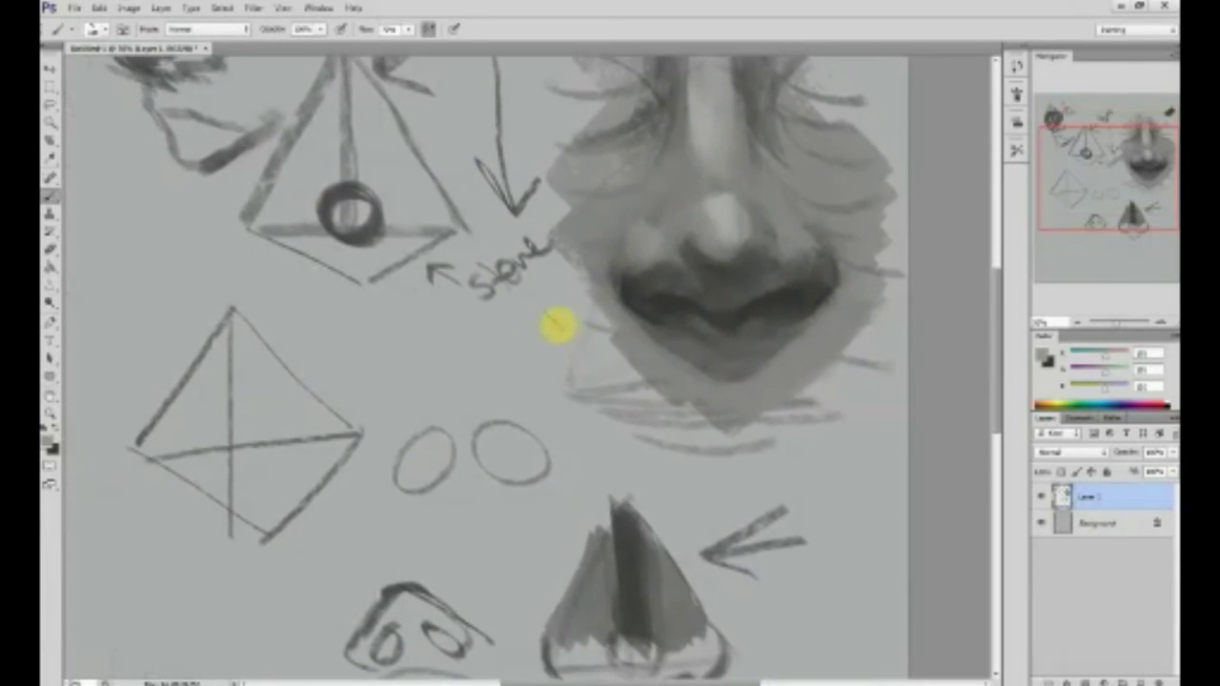
- Draw a dark side-profile nose curve with a rounded tip and underside above the two ovals, undoing the stray strokes
left_click(648, 285, "alt")
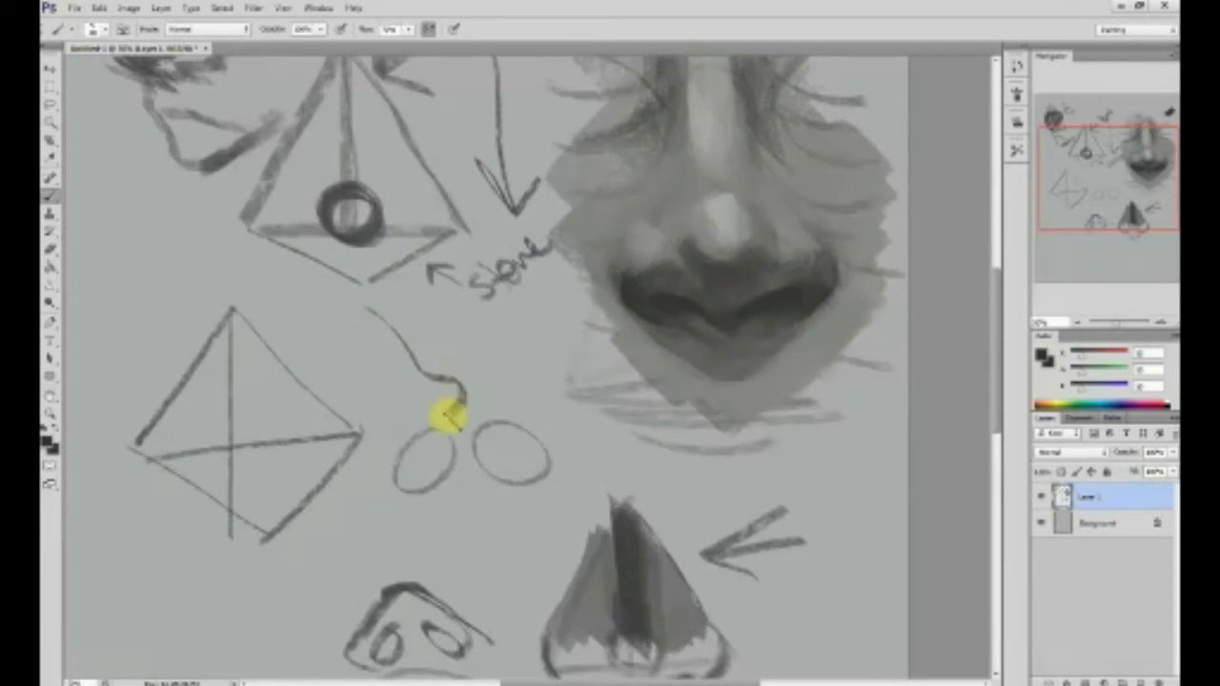
key("ctrl+z")
left_click_drag(371, 312, 439, 352)
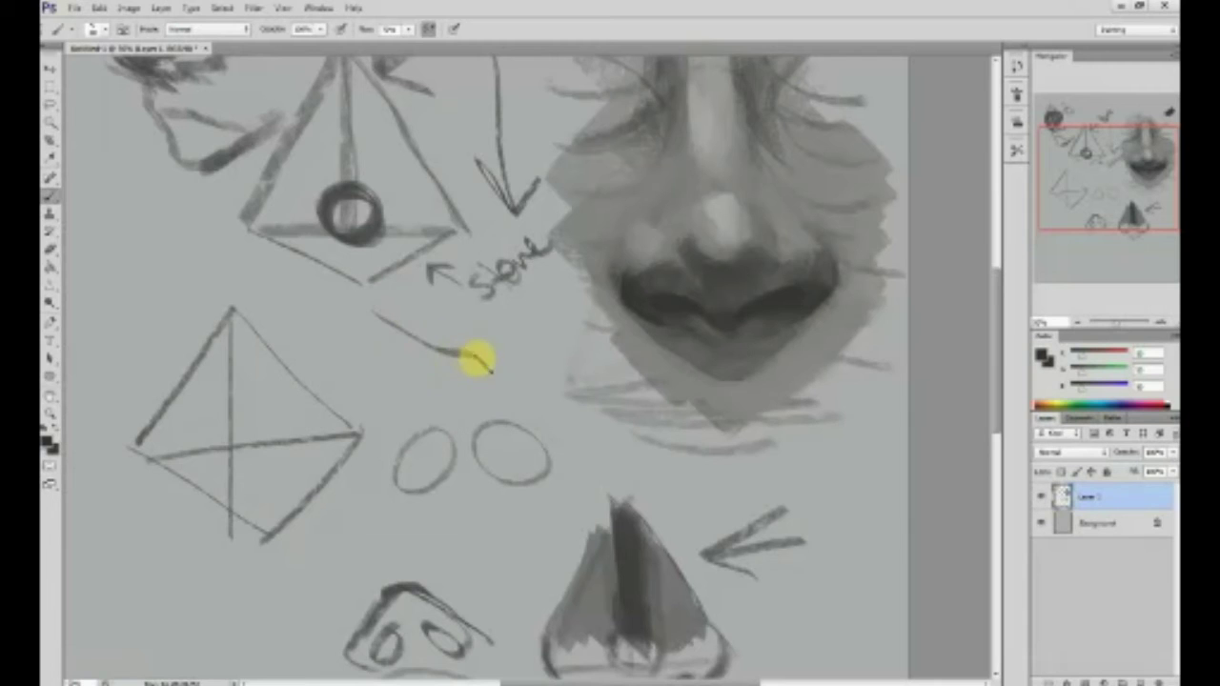
mouse_move(464, 397)
left_mouse_down()
mouse_move(433, 422)
mouse_move(451, 393)
mouse_move(413, 408)
mouse_move(449, 378)
mouse_move(462, 334)
mouse_move(416, 355)
mouse_move(468, 349)
mouse_move(436, 330)
mouse_move(453, 369)
mouse_move(403, 335)
left_mouse_up()
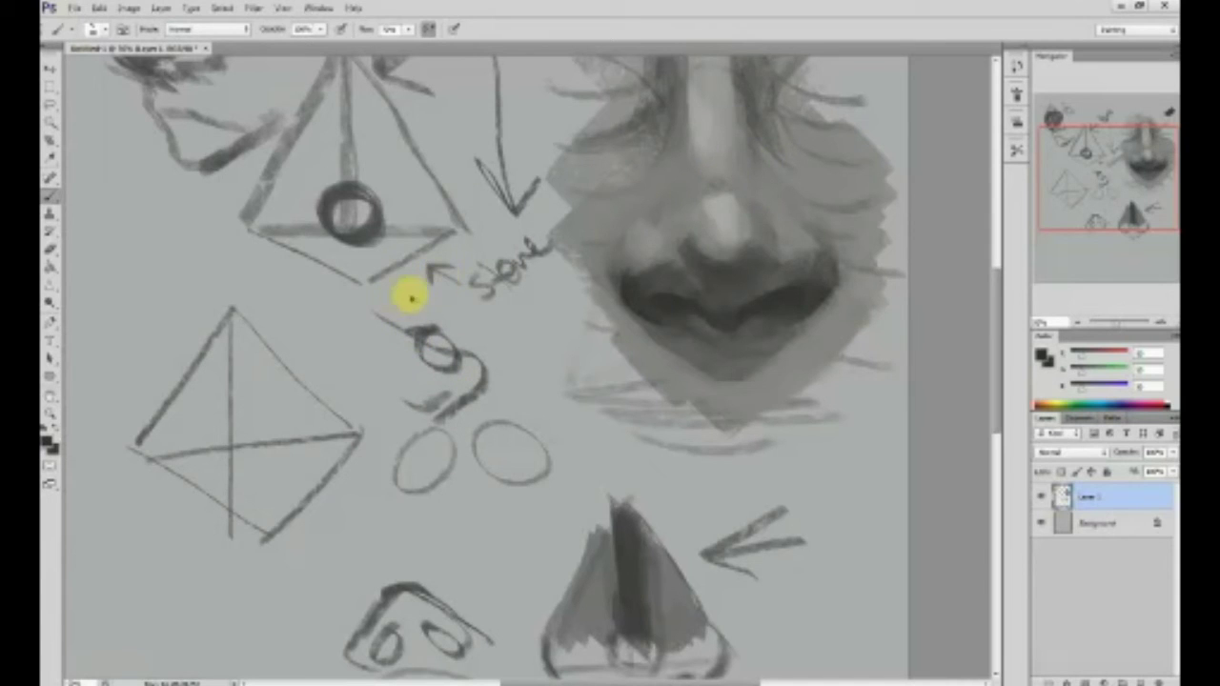
key("ctrl+z")
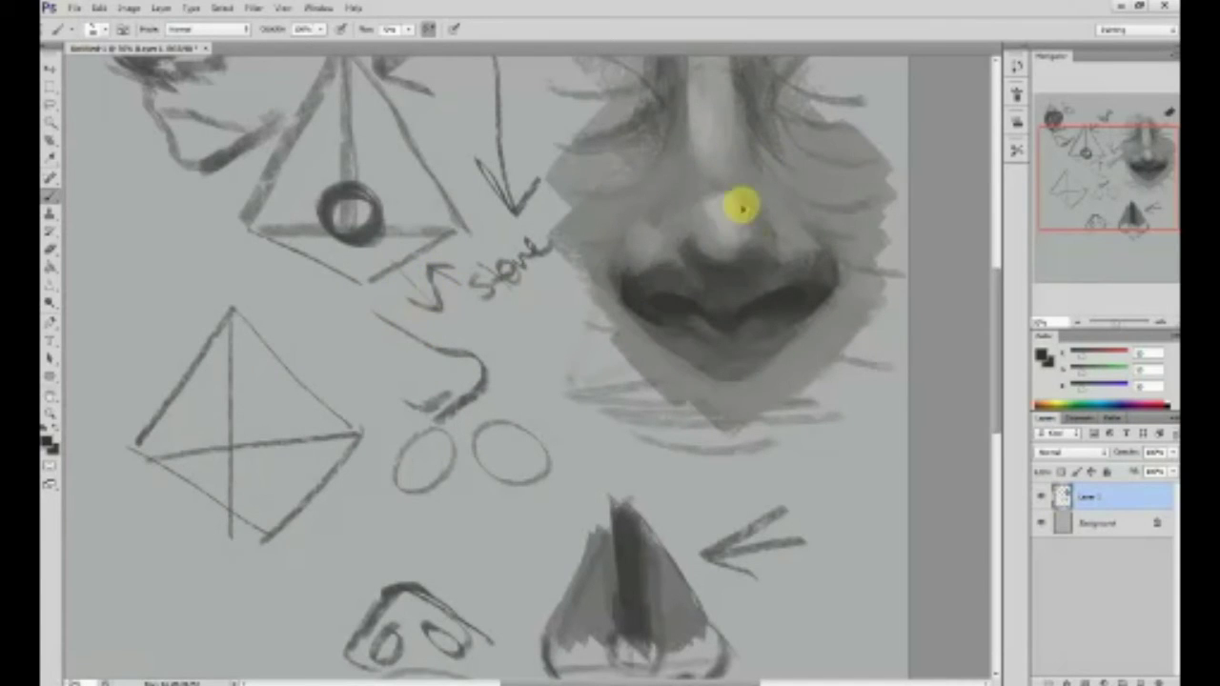
- Paint sampled light greys between the large nose's bridge and tip to join their highlights and round off the tip
left_click_drag(762, 299, 635, 515)
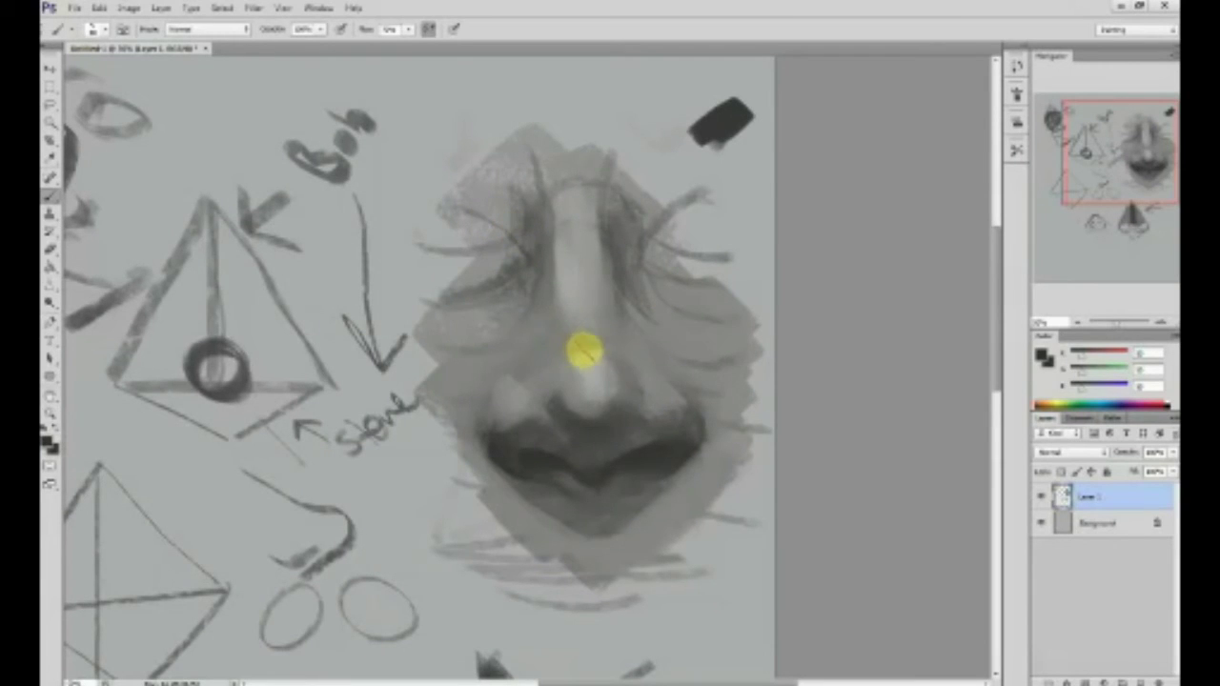
left_click(584, 338, "alt")
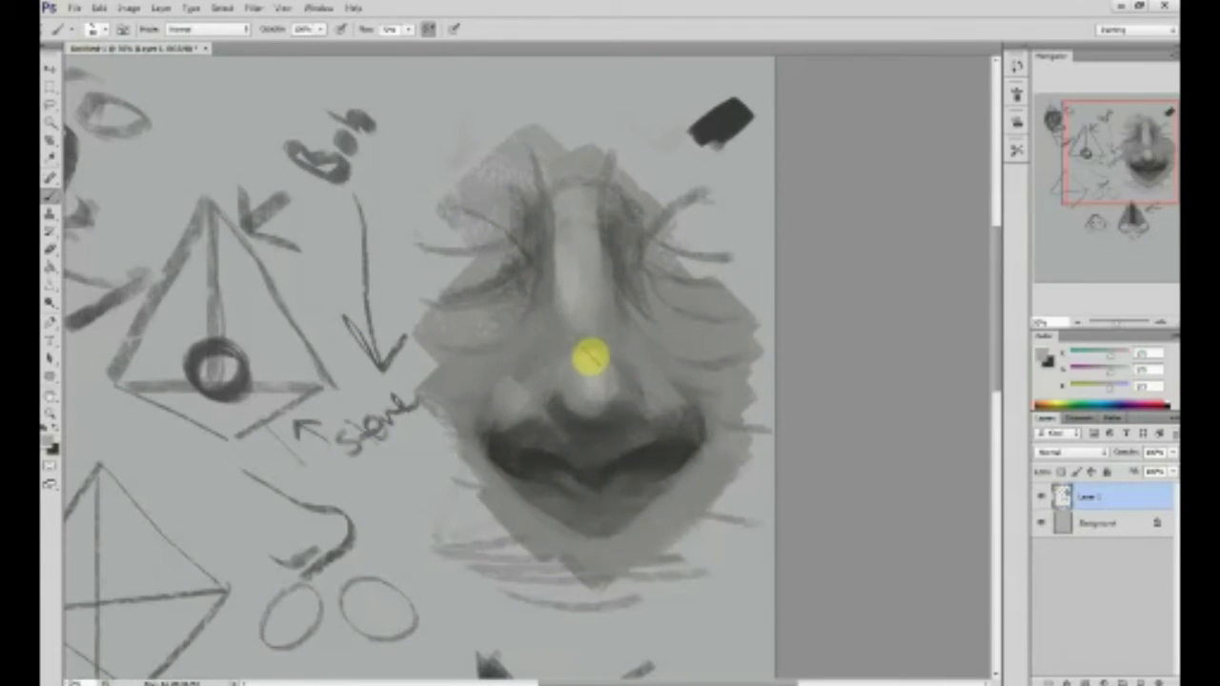
mouse_move(583, 362)
left_mouse_down()
mouse_move(599, 379)
mouse_move(569, 382)
left_mouse_up()
left_click(589, 360, "alt")
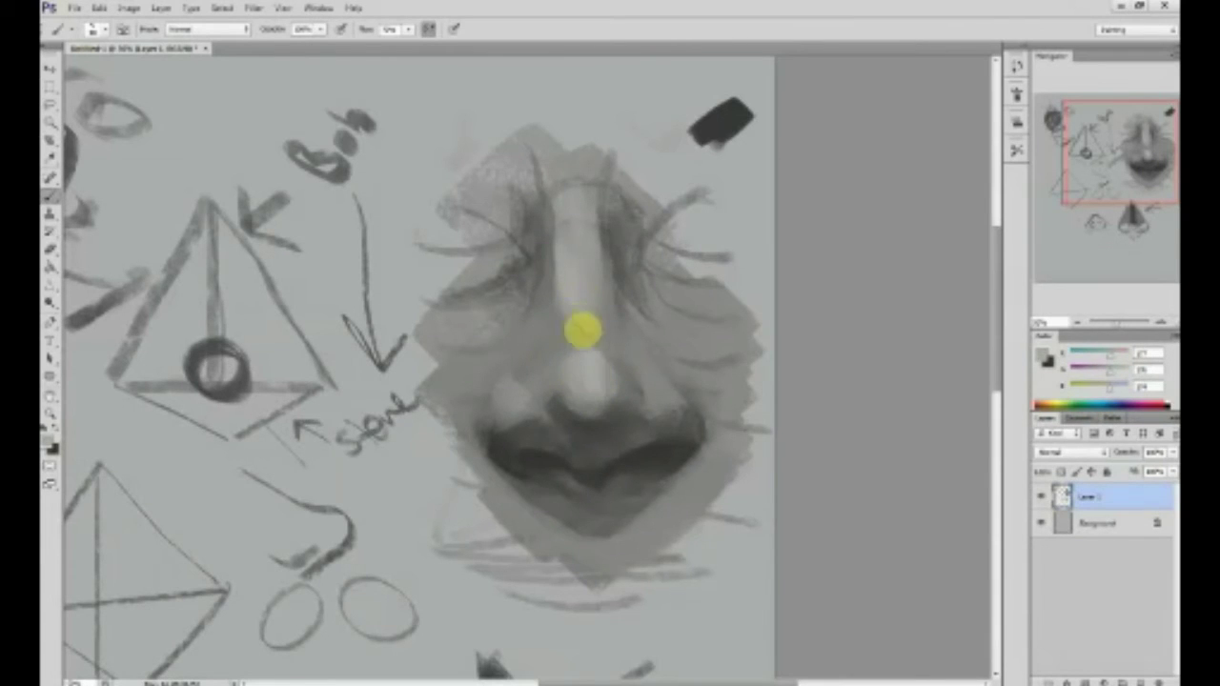
mouse_move(570, 291)
left_mouse_down()
mouse_move(581, 342)
mouse_move(582, 287)
mouse_move(599, 356)
mouse_move(567, 317)
mouse_move(569, 377)
mouse_move(580, 298)
mouse_move(596, 364)
mouse_move(597, 309)
mouse_move(598, 356)
mouse_move(583, 337)
mouse_move(622, 395)
mouse_move(582, 337)
mouse_move(586, 362)
mouse_move(581, 280)
mouse_move(502, 436)
mouse_move(648, 380)
left_mouse_up()
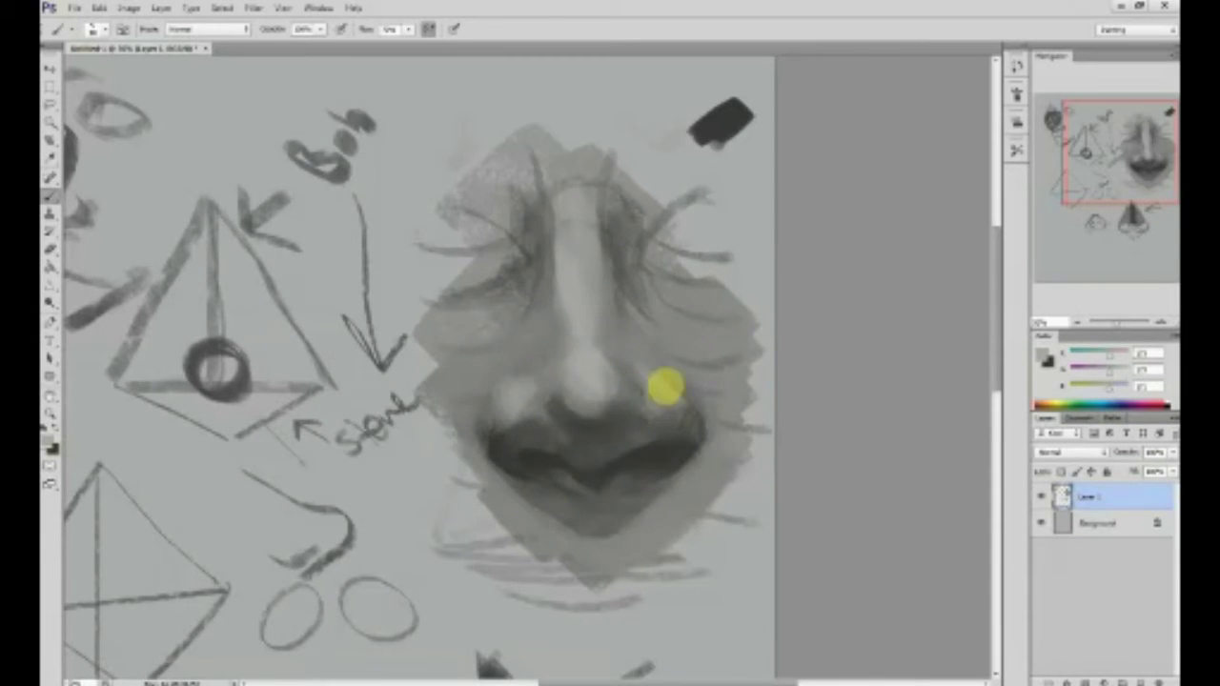
- Shade the creases above the large nose's wings and soften the sides of the bridge with sampled greys
left_click_drag(747, 384, 706, 449)
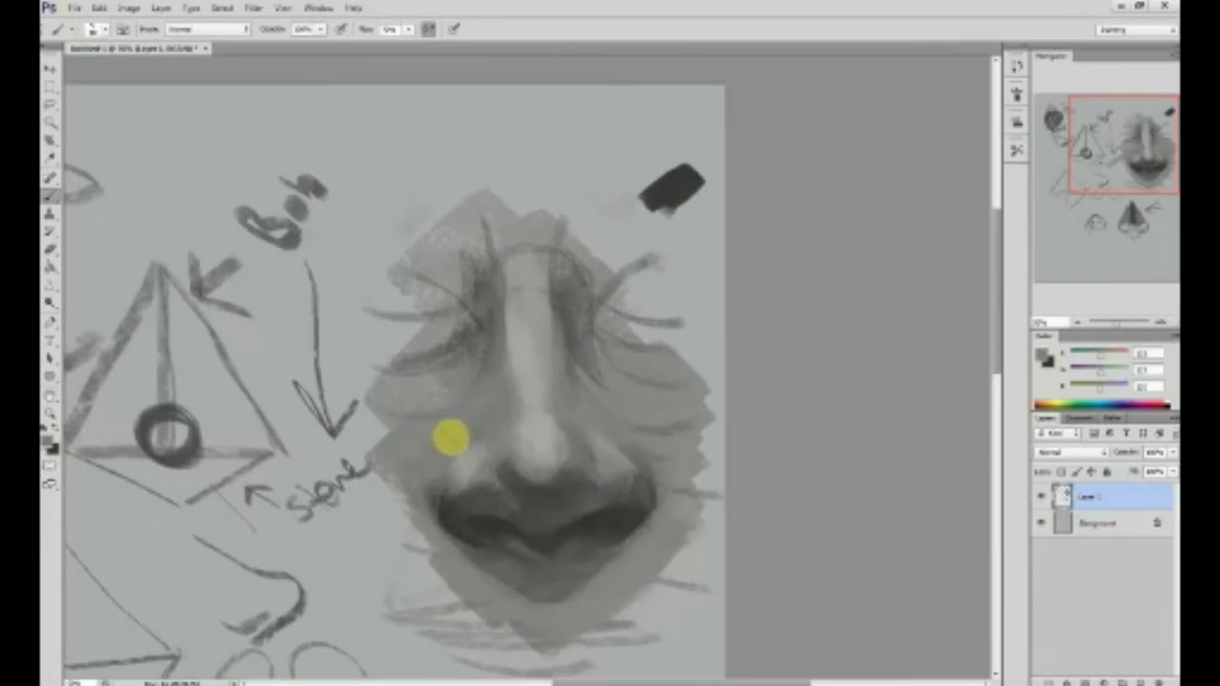
left_click(504, 472, "alt")
mouse_move(478, 435)
left_mouse_down()
mouse_move(500, 394)
mouse_move(476, 429)
left_mouse_up()
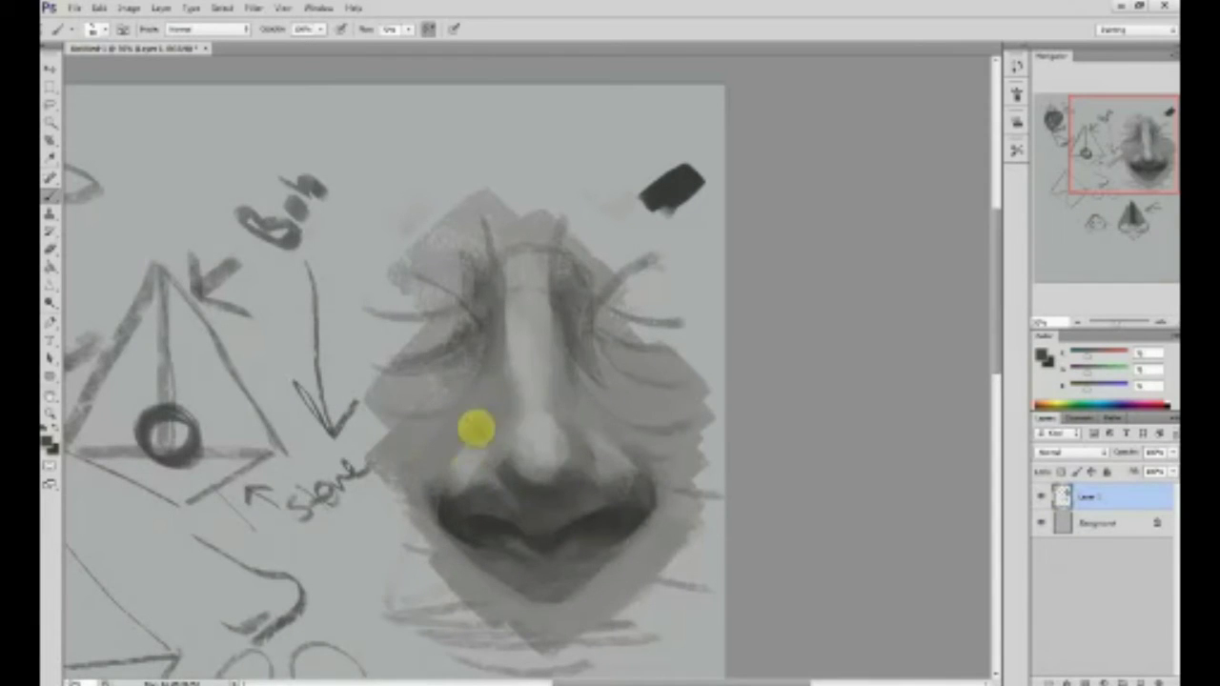
left_click(471, 400, "alt")
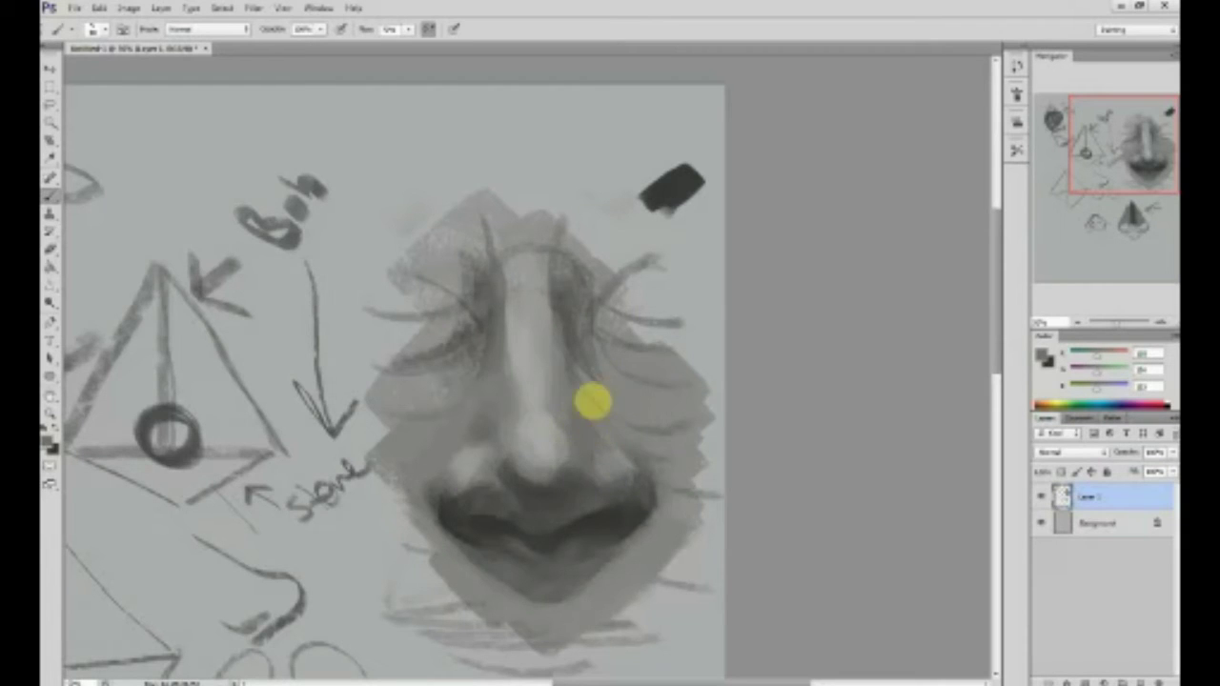
left_click(626, 410, "alt")
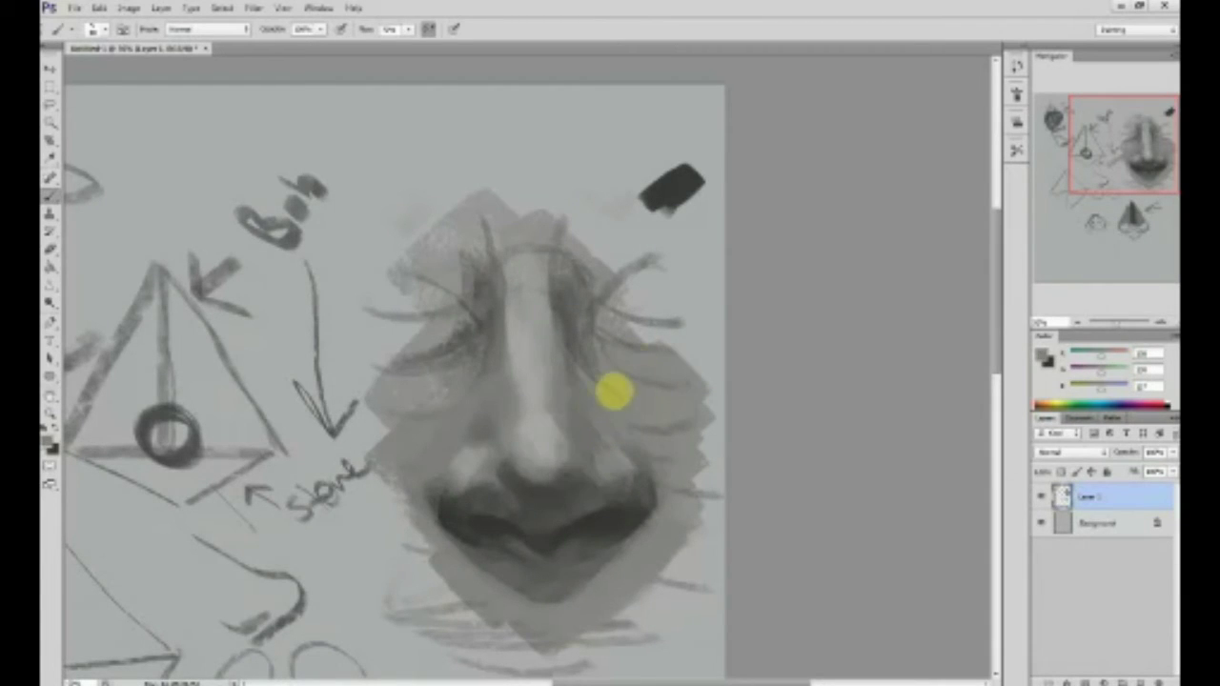
mouse_move(587, 334)
left_mouse_down()
mouse_move(642, 403)
mouse_move(596, 426)
mouse_move(581, 486)
mouse_move(550, 498)
mouse_move(586, 426)
left_mouse_up()
- Refine the shading under the large nose's tip with a sampled dark grey, and lighten the skin below the cast shadow
left_click(550, 497, "alt")
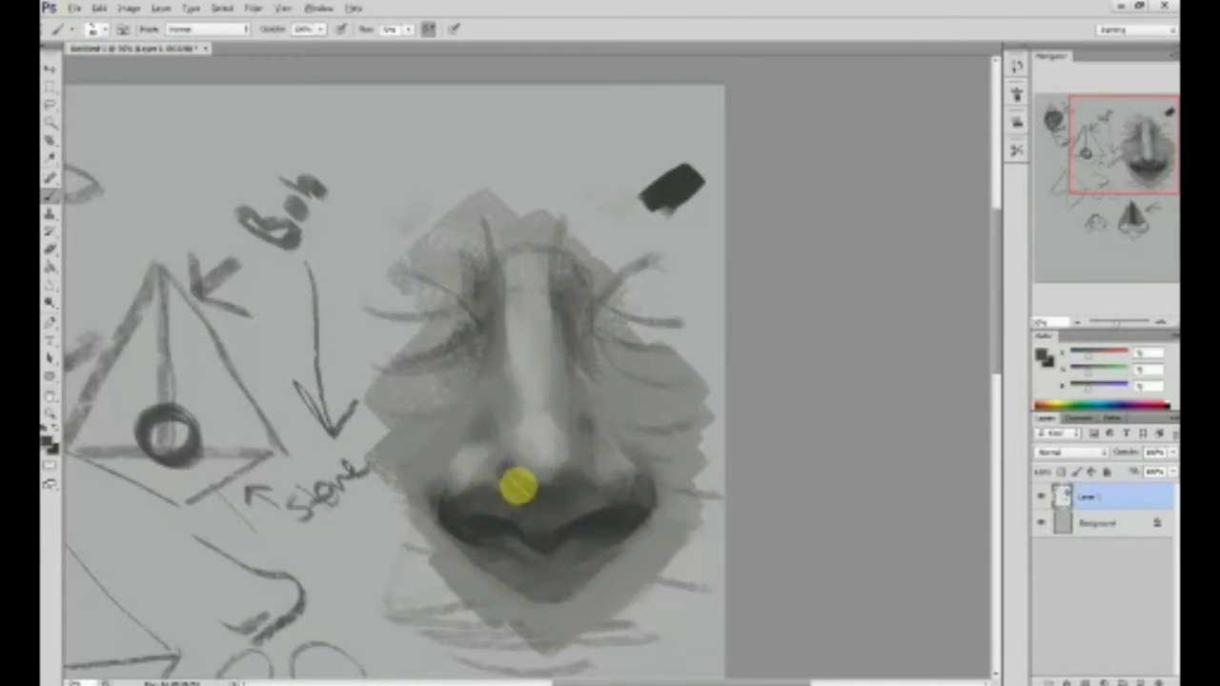
left_click_drag(562, 506, 548, 513)
left_click(523, 621, "alt")
mouse_move(524, 621)
left_mouse_down()
mouse_move(592, 592)
mouse_move(515, 609)
mouse_move(586, 609)
mouse_move(525, 608)
left_mouse_up()
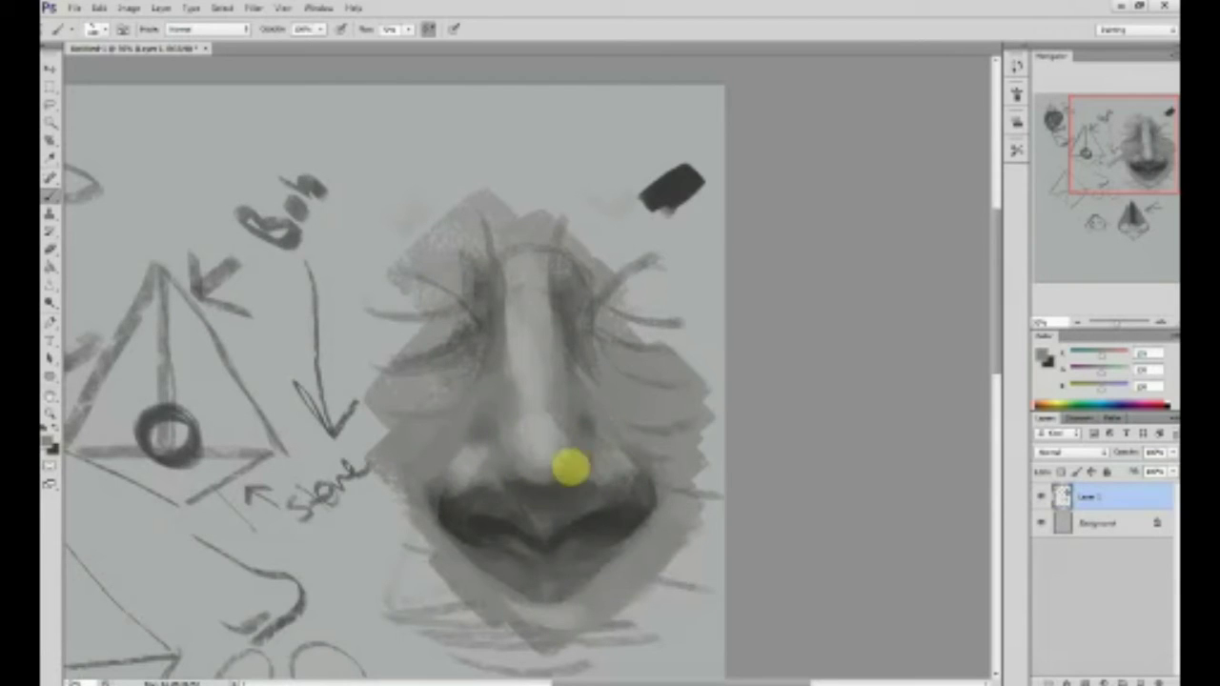
- Define the edge between the large nose's light tip and shadowed underside with sampled greys, and darken the nostril areas
left_click(523, 487, "alt")
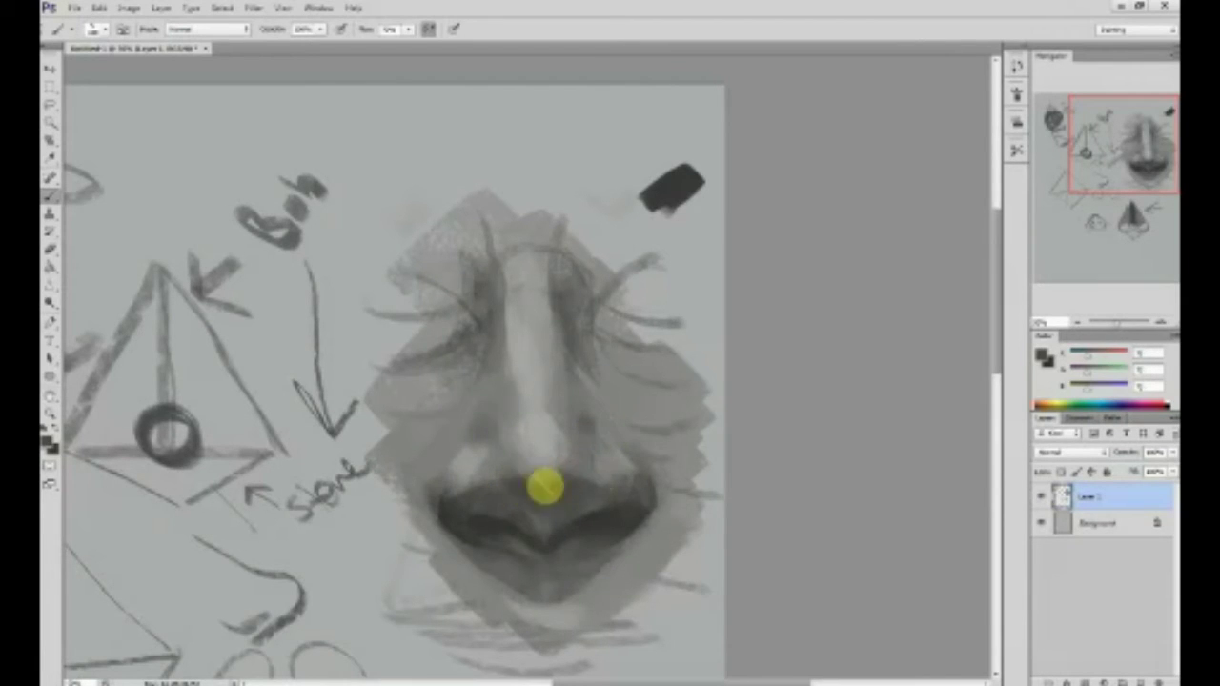
left_click(541, 461, "alt")
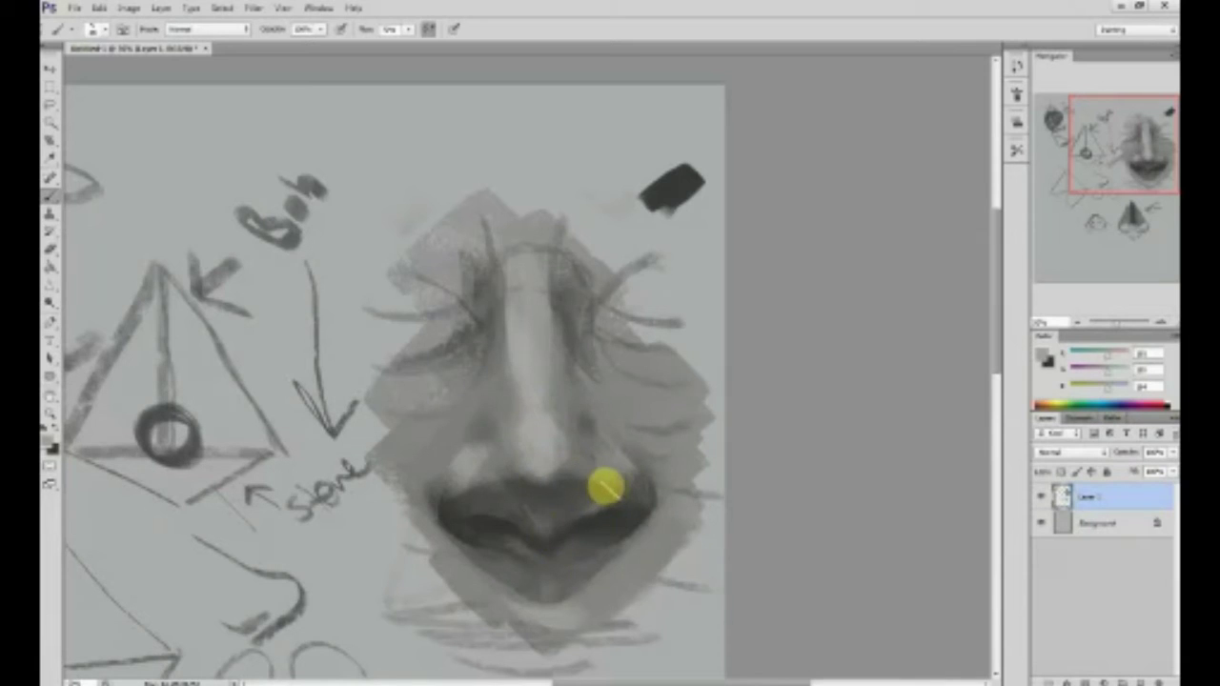
key("d")
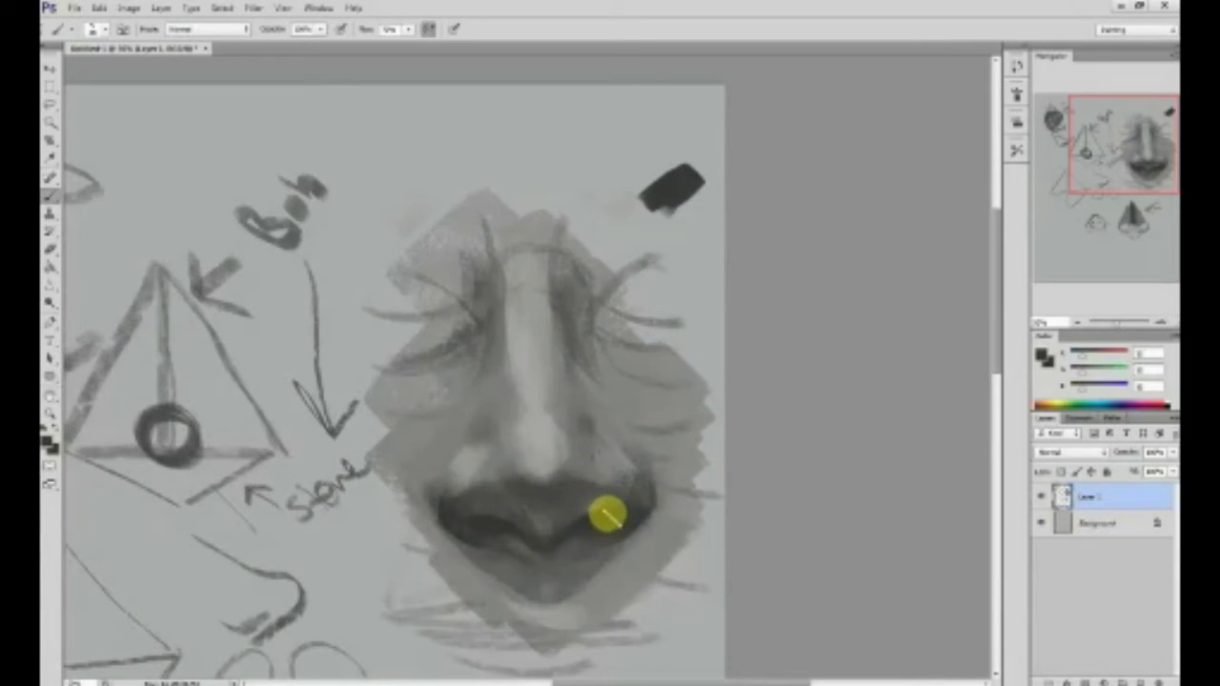
mouse_move(591, 522)
left_mouse_down()
mouse_move(580, 539)
mouse_move(472, 526)
left_mouse_up()
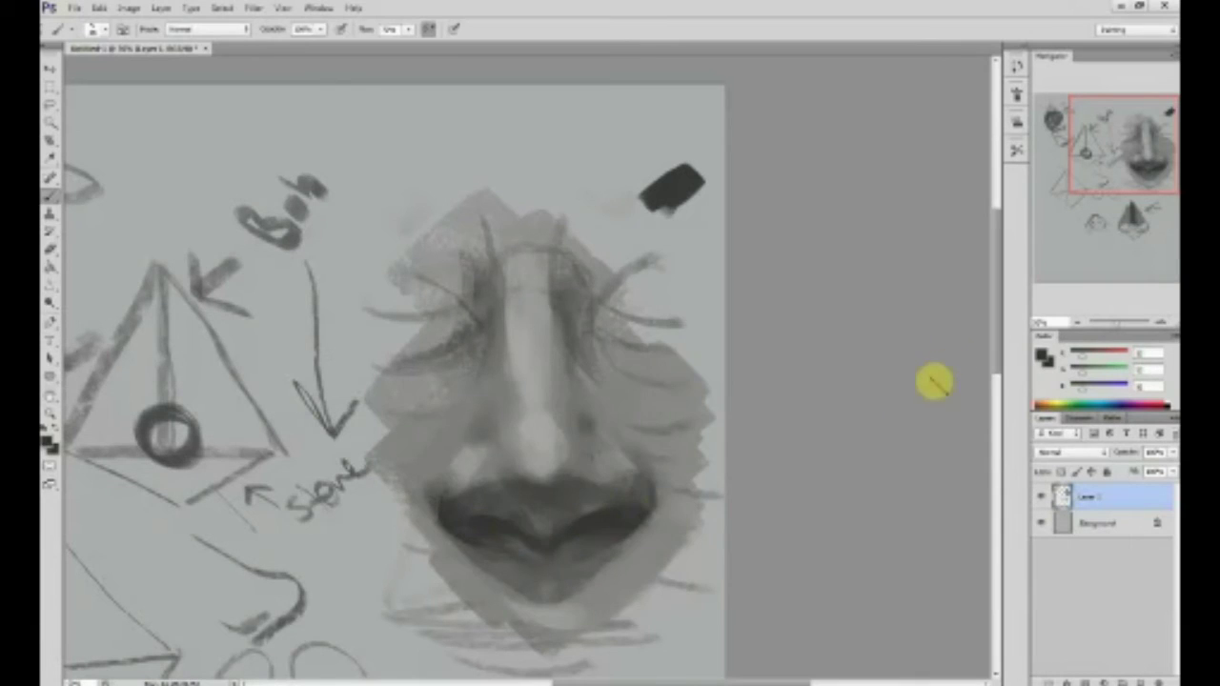
- Set the brush colour to black and paint the two nostril openings of the large nose
left_click(1043, 356)
left_click(898, 341)
key("b")
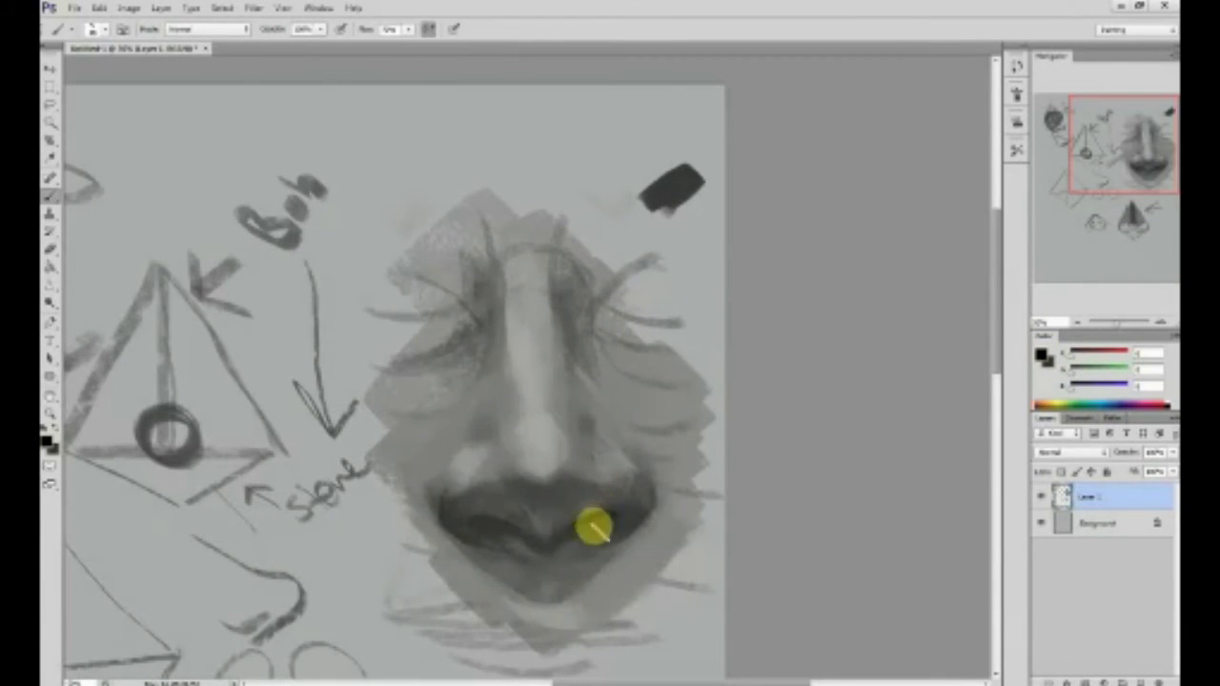
mouse_move(567, 498)
left_mouse_down()
mouse_move(482, 532)
mouse_move(619, 520)
left_mouse_up()
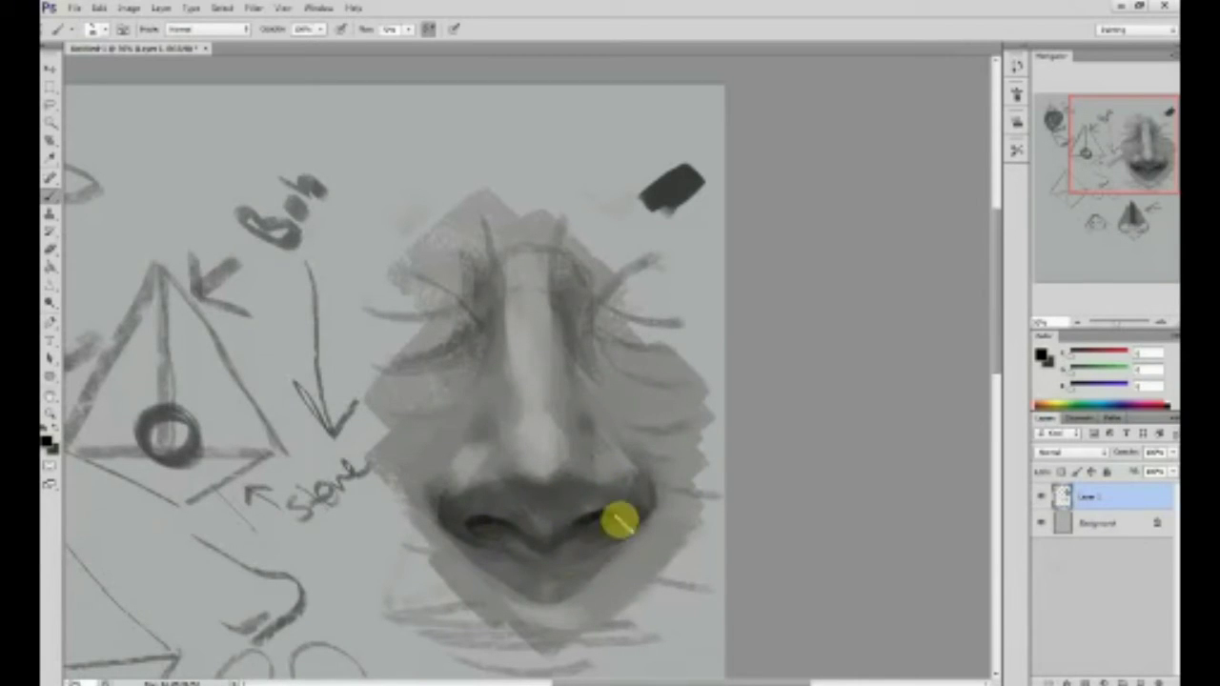
left_click_drag(569, 534, 596, 528)
- Blend the nostril edges and the underside between them with sampled dark greys
left_click(506, 519, "alt")
left_click(544, 524, "alt")
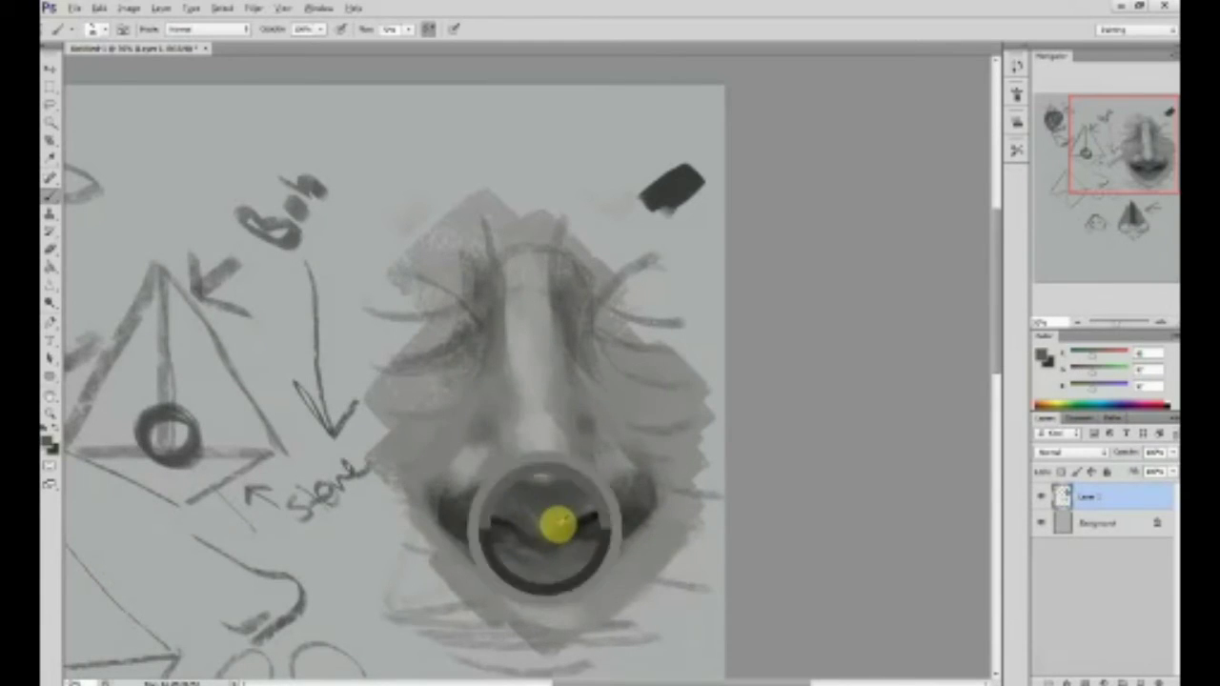
left_click(521, 499, "alt")
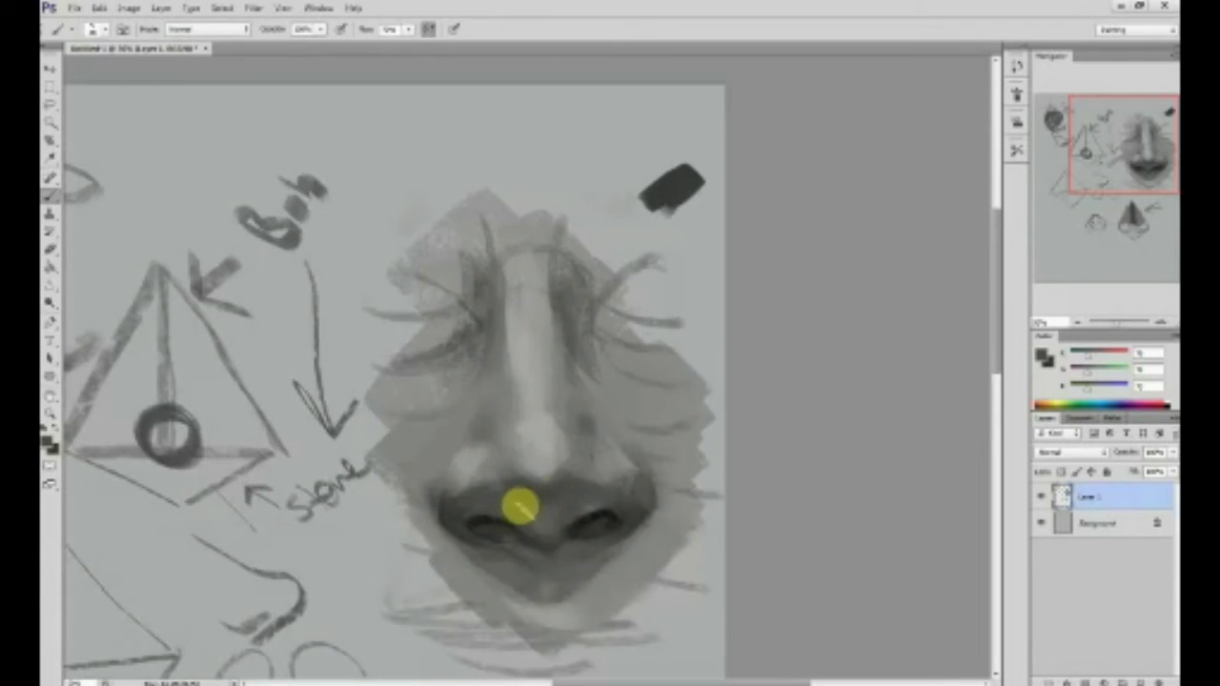
mouse_move(571, 501)
left_mouse_down()
mouse_move(567, 550)
mouse_move(598, 520)
mouse_move(563, 545)
left_mouse_up()
left_click(591, 520, "alt")
mouse_move(485, 538)
left_mouse_down()
mouse_move(443, 522)
mouse_move(533, 553)
mouse_move(607, 554)
mouse_move(615, 530)
mouse_move(582, 541)
mouse_move(604, 529)
mouse_move(643, 410)
left_mouse_up()
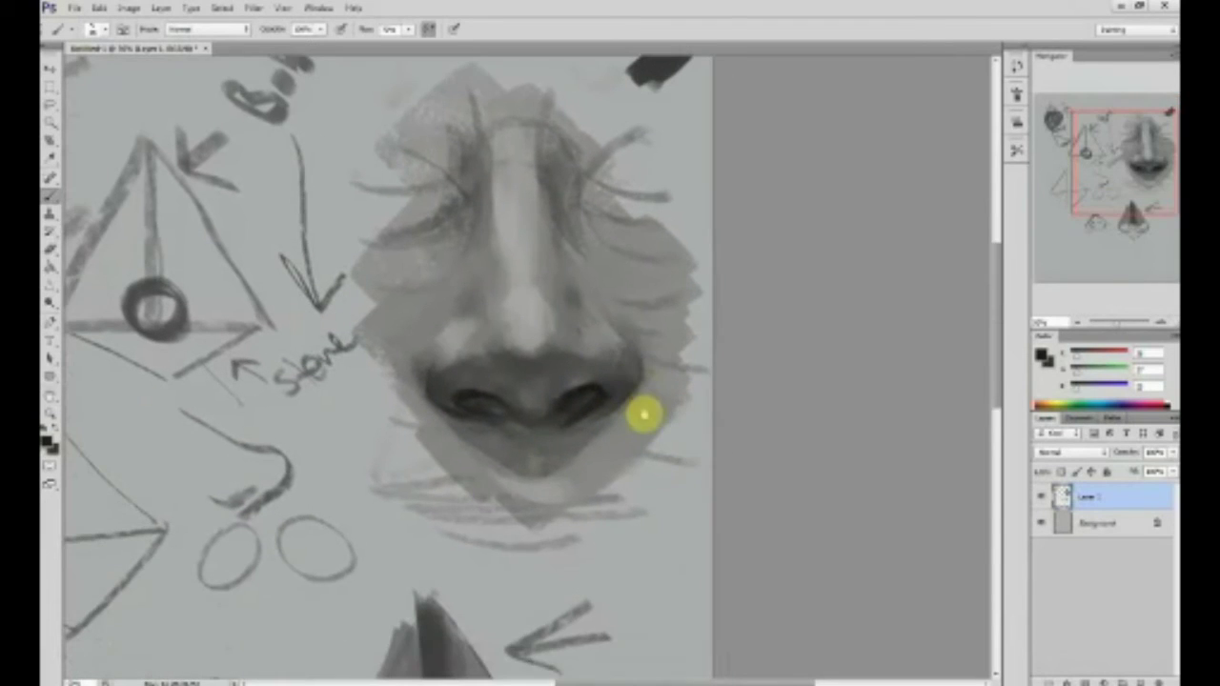
- Draw dark philtrum, mouth-line and lower-lip marks beneath the large nose, and paint over the small shaded nose sketch with background grey
mouse_move(401, 530)
left_mouse_down()
mouse_move(660, 520)
mouse_move(591, 526)
mouse_move(529, 509)
mouse_move(515, 520)
mouse_move(532, 526)
mouse_move(566, 522)
mouse_move(486, 514)
mouse_move(569, 512)
mouse_move(505, 439)
left_mouse_up()
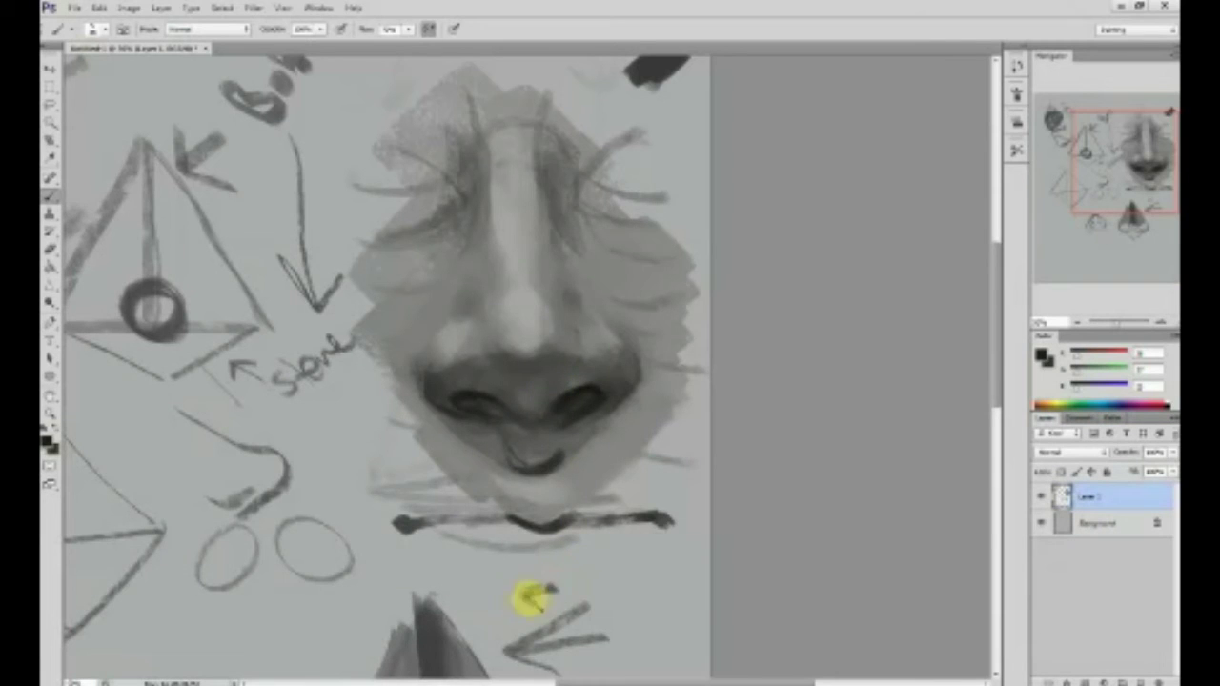
scroll(623, 544, "down", 5)
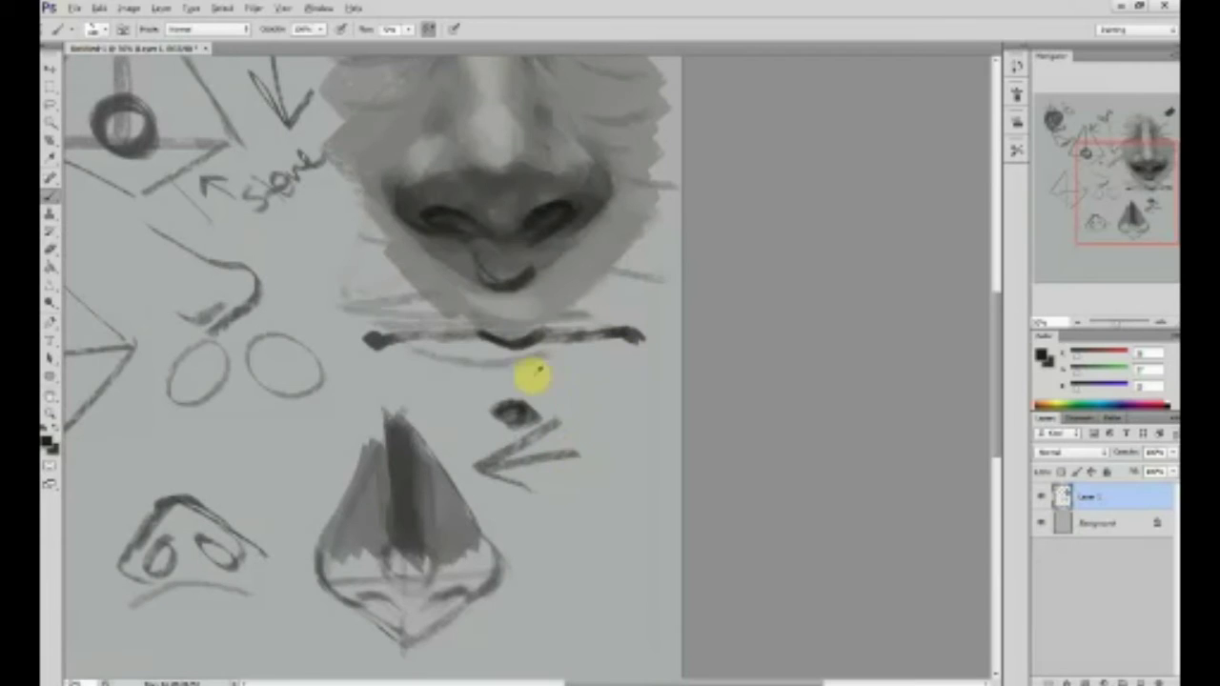
left_click(588, 445, "alt")
mouse_move(578, 456)
left_mouse_down()
mouse_move(511, 482)
mouse_move(475, 480)
mouse_move(505, 489)
mouse_move(515, 534)
mouse_move(557, 535)
mouse_move(425, 555)
mouse_move(318, 623)
mouse_move(330, 569)
mouse_move(428, 409)
mouse_move(375, 436)
mouse_move(360, 461)
mouse_move(400, 646)
left_mouse_up()
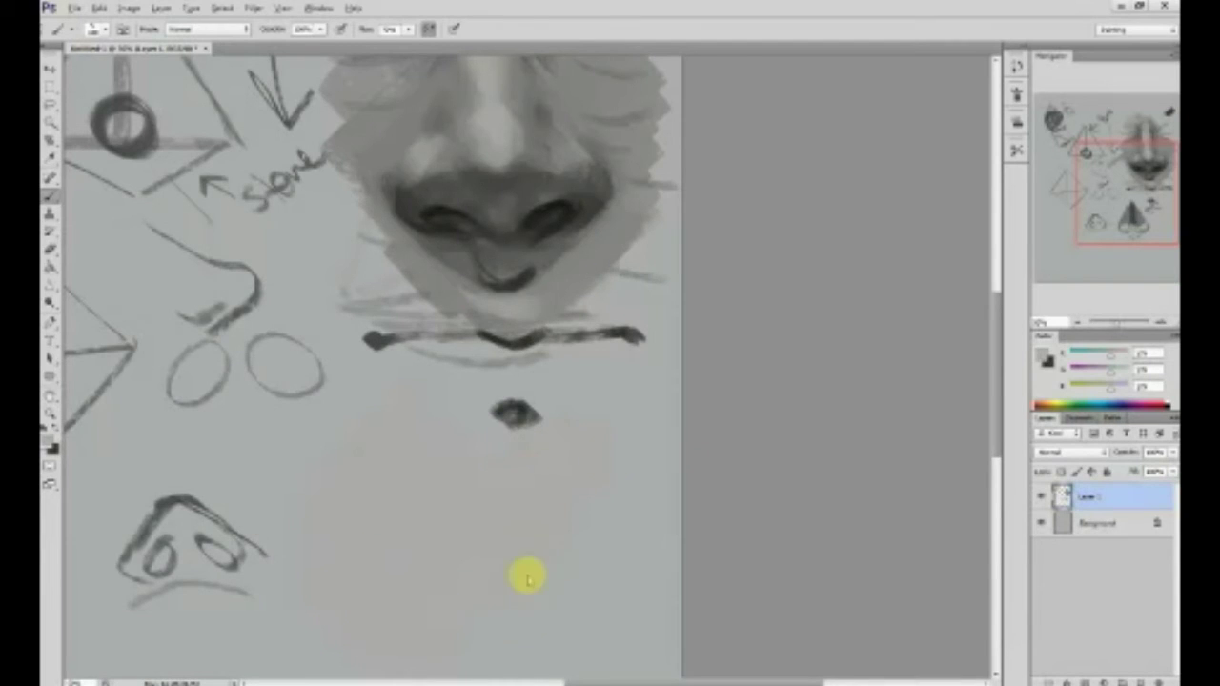
left_click_drag(594, 449, 605, 518)
- Block in the upper and lower lips around the mouth line with a sampled dark grey
left_click(509, 349, "alt")
mouse_move(389, 401)
left_mouse_down()
mouse_move(467, 368)
mouse_move(423, 385)
mouse_move(543, 398)
mouse_move(574, 376)
mouse_move(557, 358)
mouse_move(541, 382)
mouse_move(597, 389)
mouse_move(689, 358)
left_mouse_up()
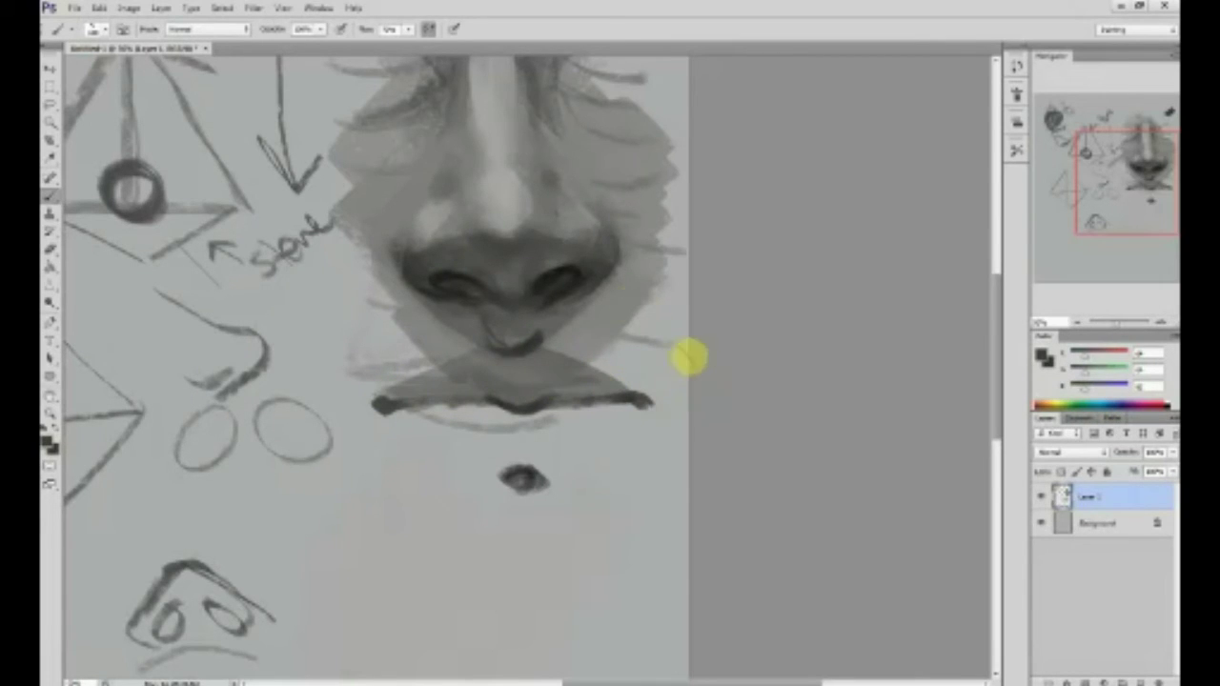
mouse_move(464, 410)
left_mouse_down()
mouse_move(403, 428)
mouse_move(499, 468)
mouse_move(640, 409)
mouse_move(516, 420)
mouse_move(592, 423)
left_mouse_up()
left_click_drag(675, 482, 620, 556)
- Fill the cheeks on both sides of the mouth with mid grey and lighten the skin beside the philtrum
mouse_move(372, 322)
left_mouse_down()
mouse_move(393, 218)
mouse_move(337, 278)
mouse_move(342, 292)
mouse_move(273, 389)
mouse_move(275, 405)
mouse_move(351, 377)
mouse_move(312, 464)
mouse_move(599, 396)
mouse_move(572, 424)
mouse_move(608, 386)
mouse_move(587, 361)
mouse_move(512, 412)
mouse_move(536, 438)
mouse_move(581, 422)
mouse_move(571, 329)
mouse_move(530, 418)
mouse_move(532, 401)
mouse_move(512, 414)
mouse_move(530, 437)
mouse_move(579, 455)
mouse_move(542, 440)
mouse_move(587, 456)
mouse_move(625, 435)
left_mouse_up()
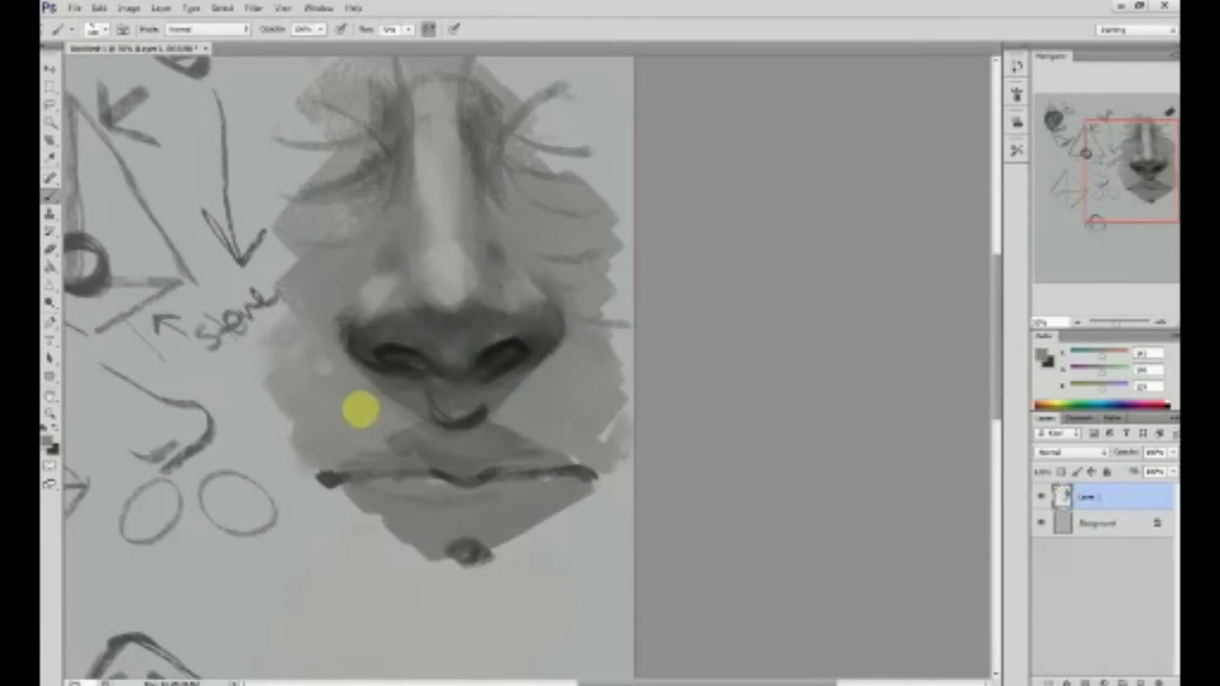
mouse_move(311, 430)
left_mouse_down()
mouse_move(327, 374)
mouse_move(302, 330)
mouse_move(343, 313)
mouse_move(322, 356)
left_mouse_up()
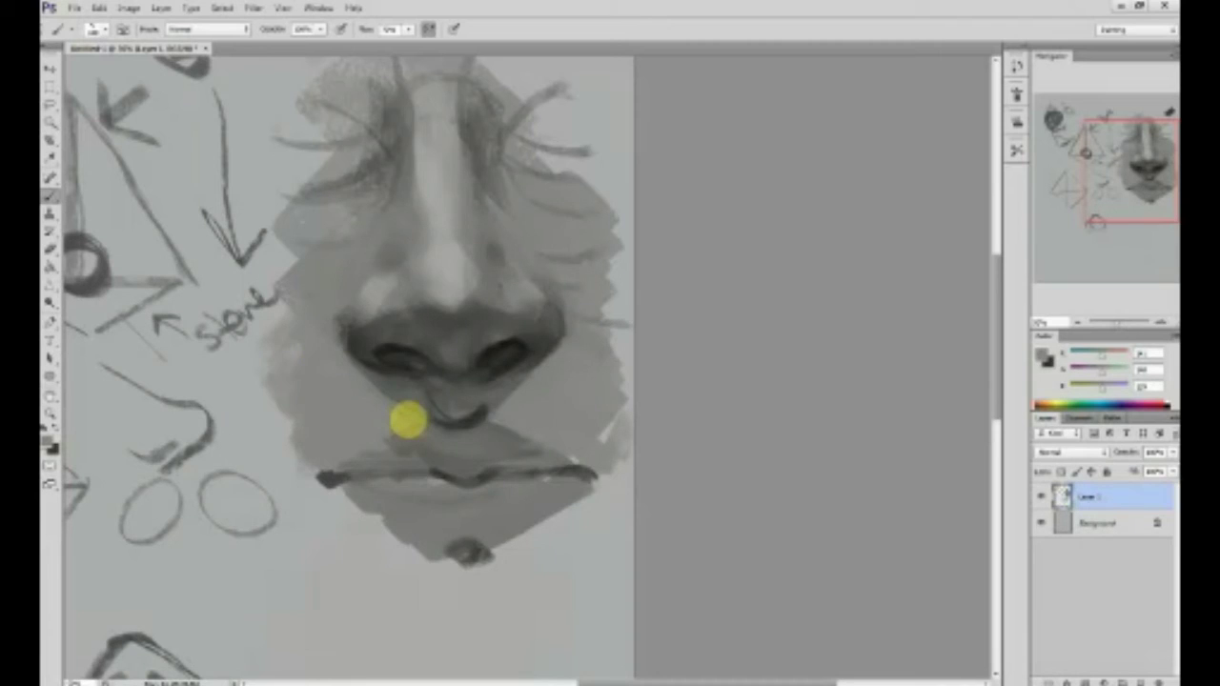
left_click(284, 355, "alt")
left_click_drag(374, 408, 335, 446)
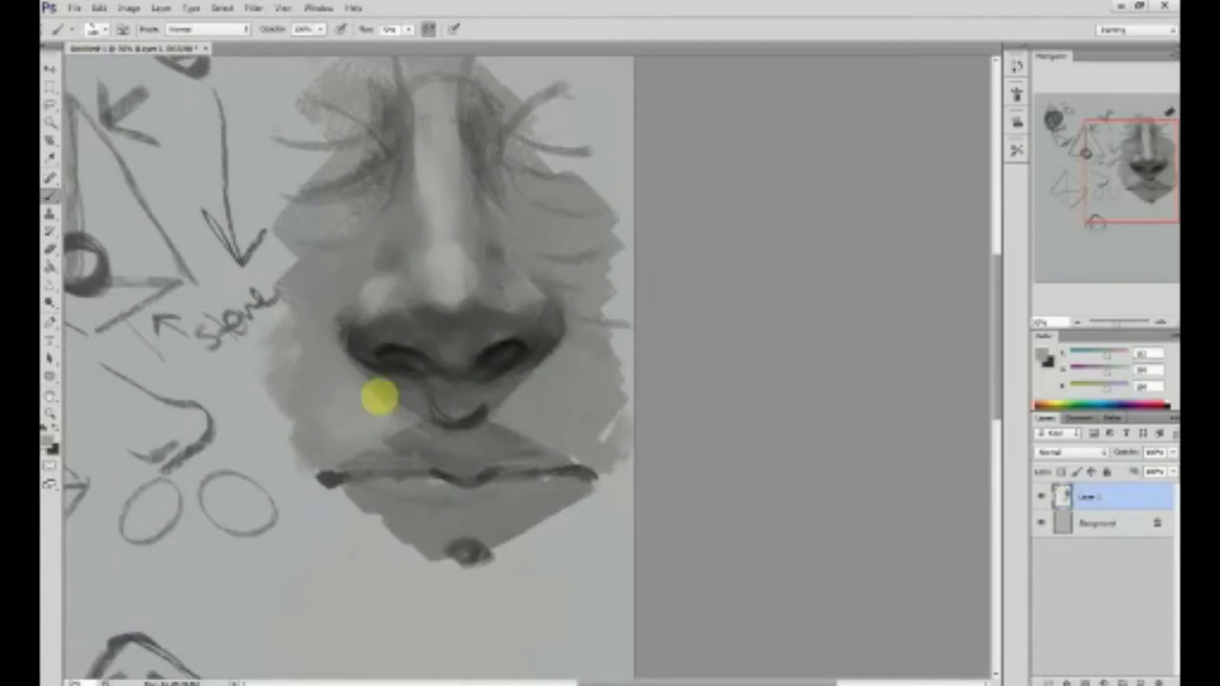
- Blend the philtrum shadow below the nose and clean up the right nostril wing's edge with sampled greys
left_click(469, 401, "alt")
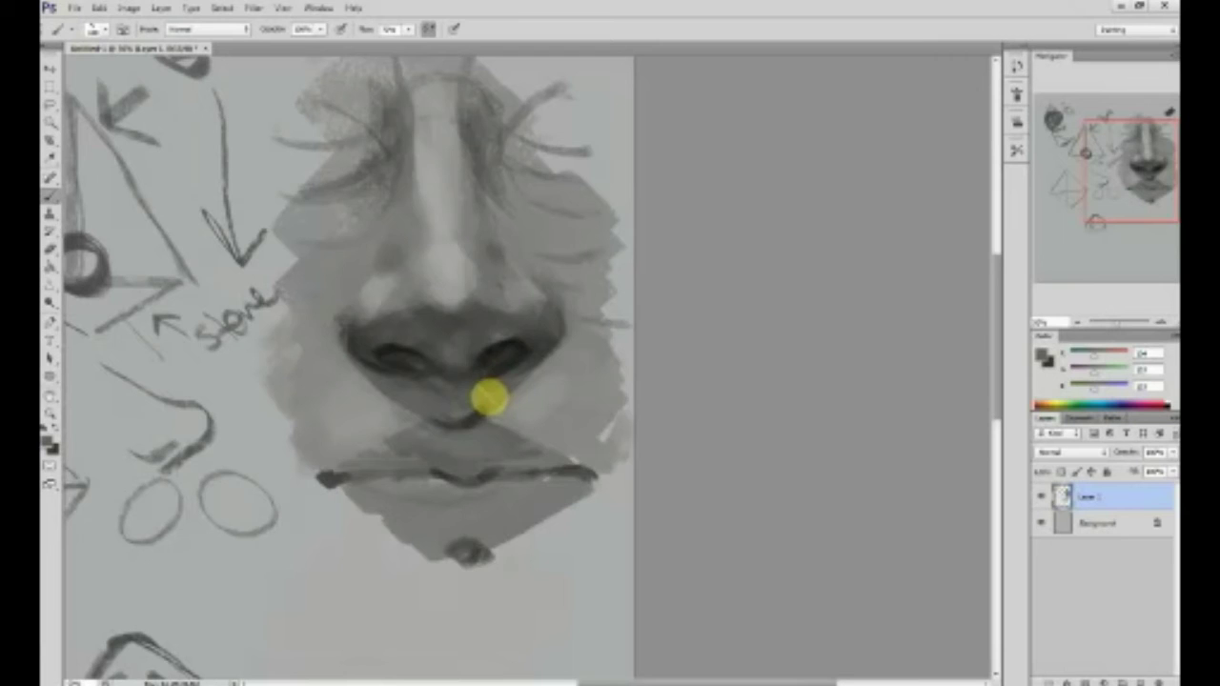
left_click(515, 358, "alt")
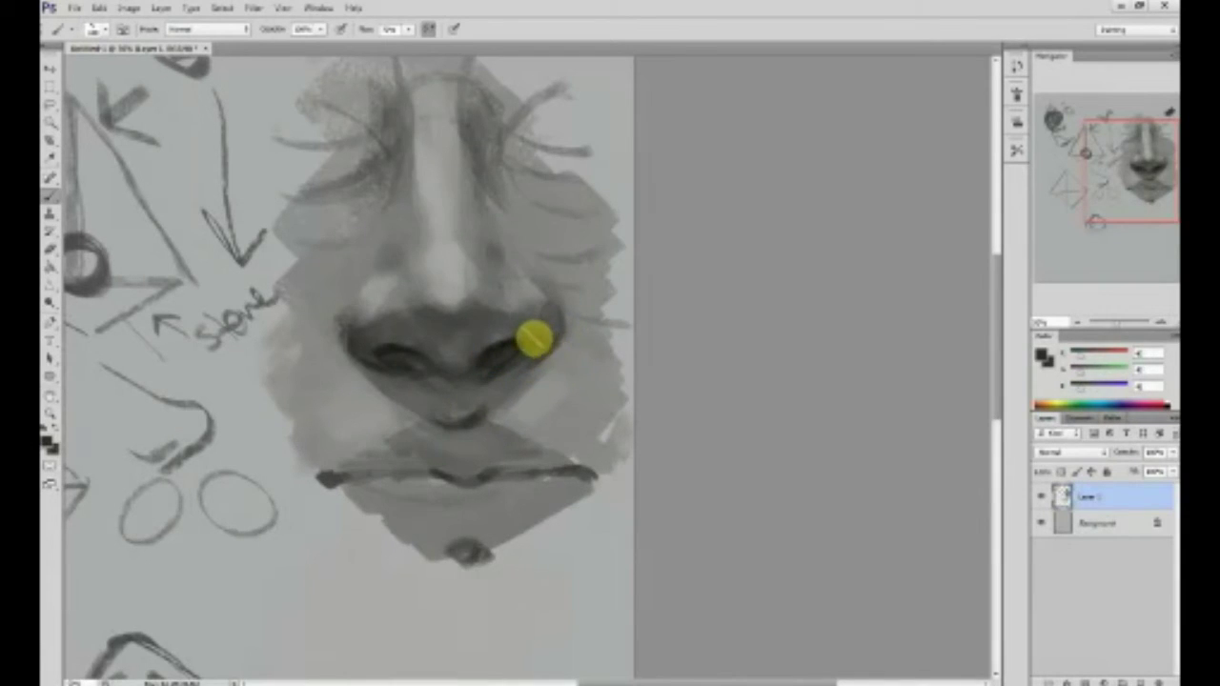
left_click(569, 356, "alt")
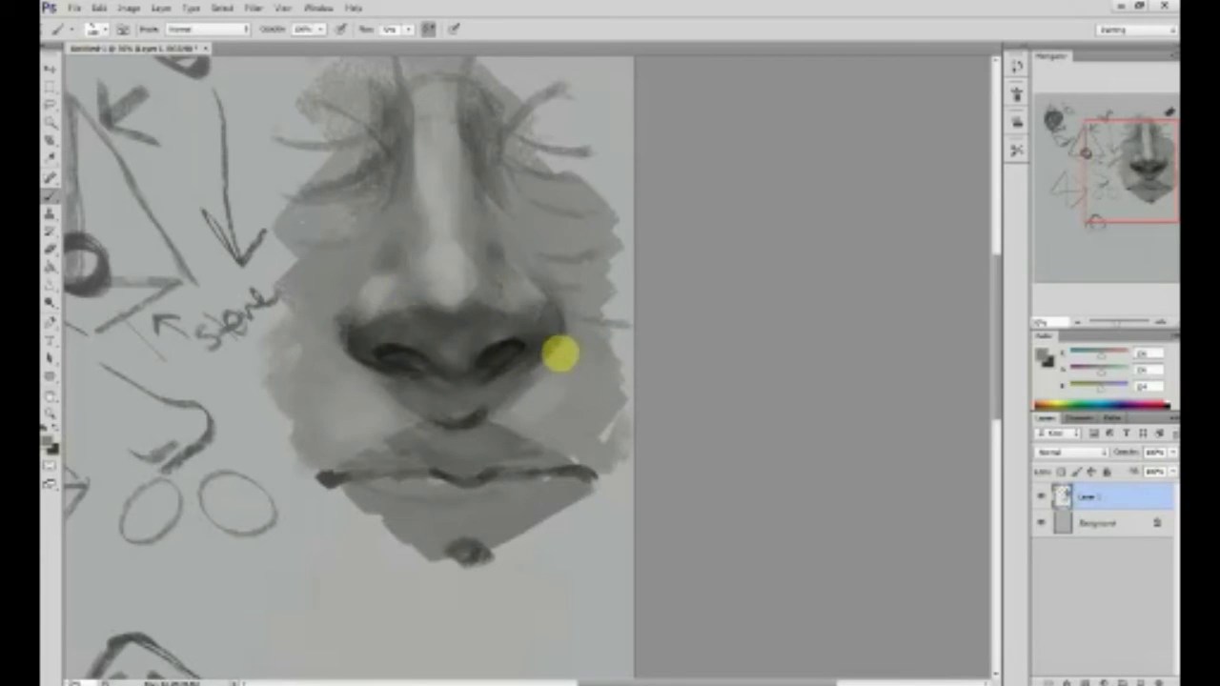
left_click(531, 368, "alt")
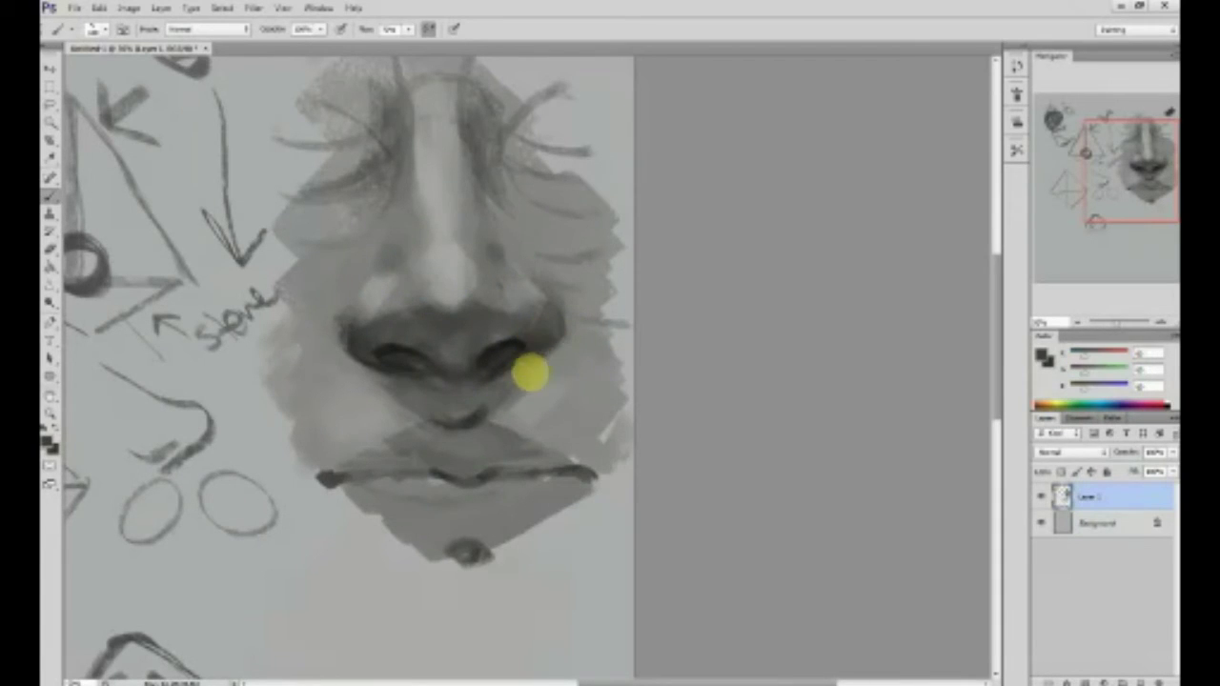
left_click_drag(574, 425, 621, 373)
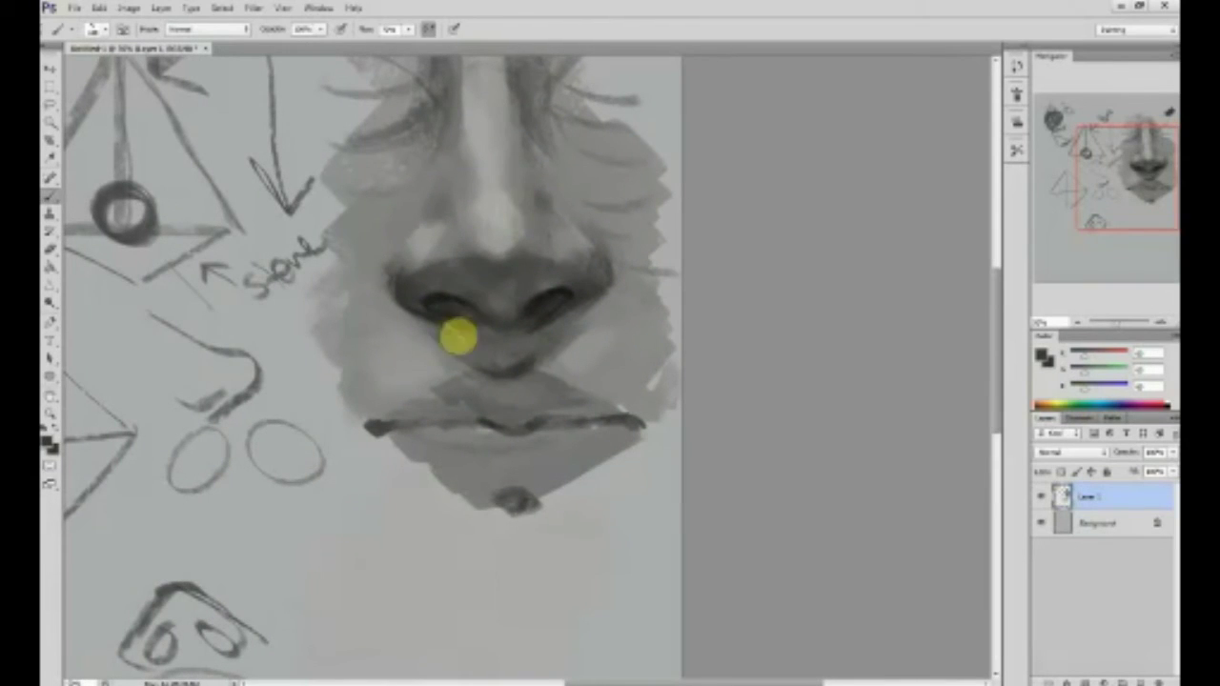
- Darken the mouth corners and upper lip with a grey sampled from the nostril, and fill out the lower lip's right side
left_click(442, 301, "alt")
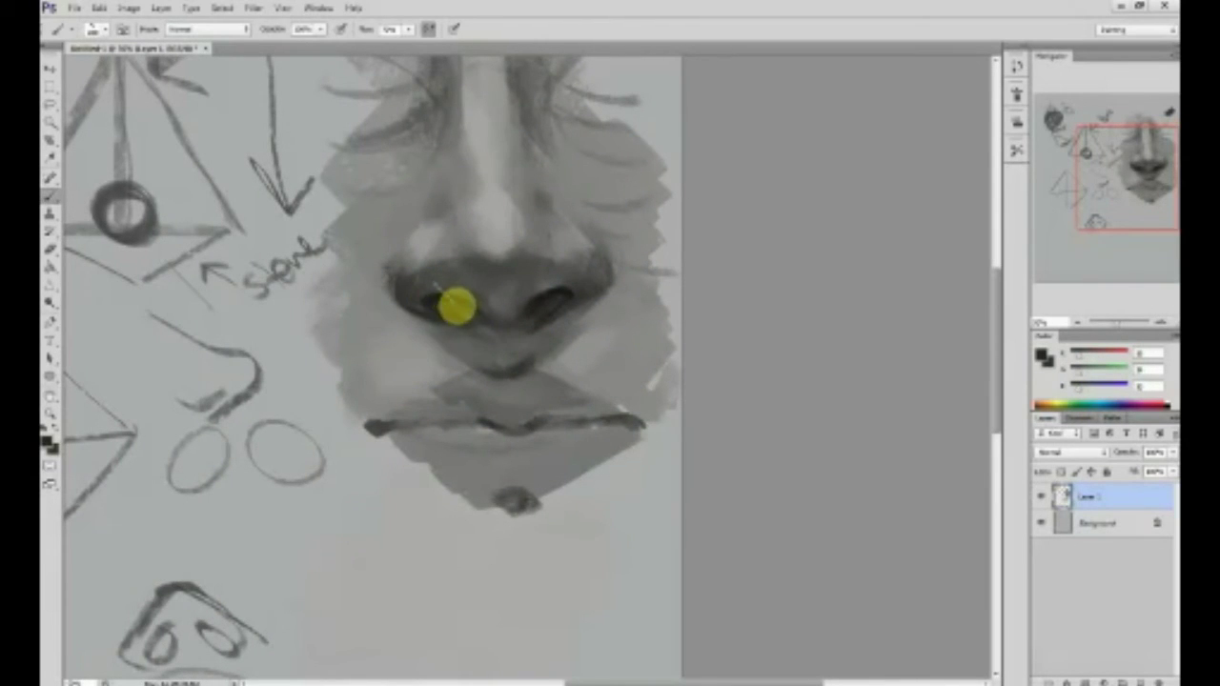
mouse_move(380, 435)
left_mouse_down()
mouse_move(428, 409)
mouse_move(468, 464)
left_mouse_up()
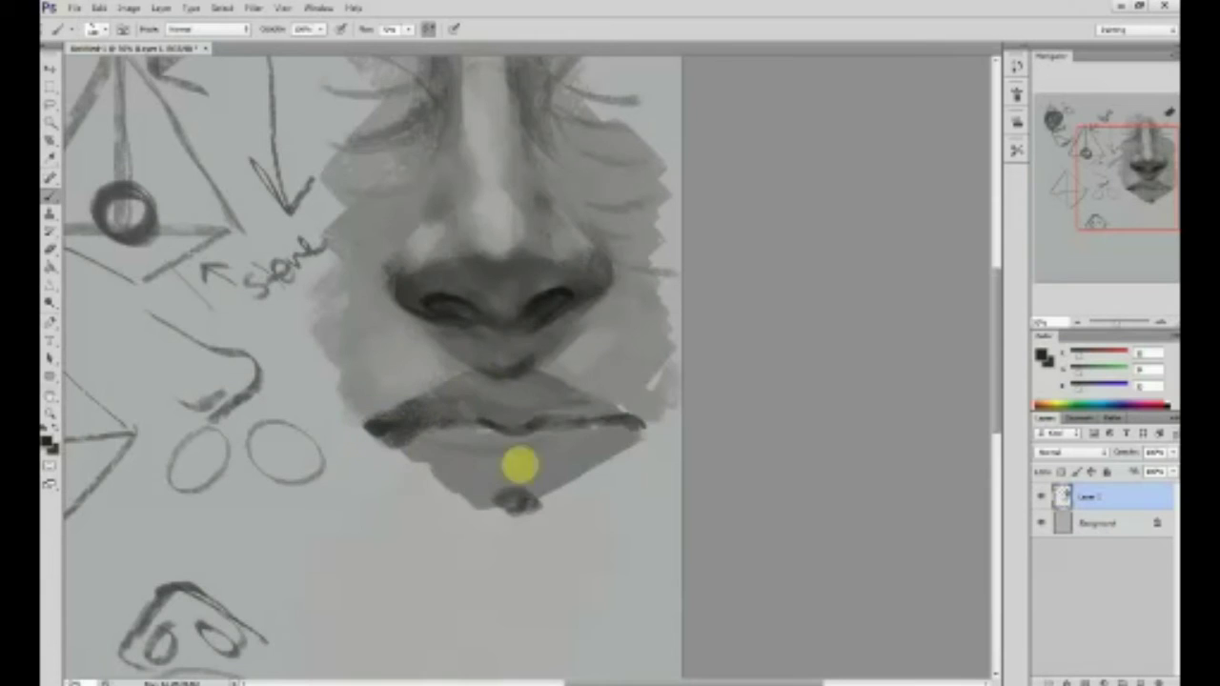
mouse_move(592, 372)
left_mouse_down()
mouse_move(627, 427)
mouse_move(579, 445)
mouse_move(633, 413)
mouse_move(550, 385)
mouse_move(622, 418)
mouse_move(571, 403)
left_mouse_up()
left_click(534, 450, "alt")
left_click_drag(543, 454, 593, 443)
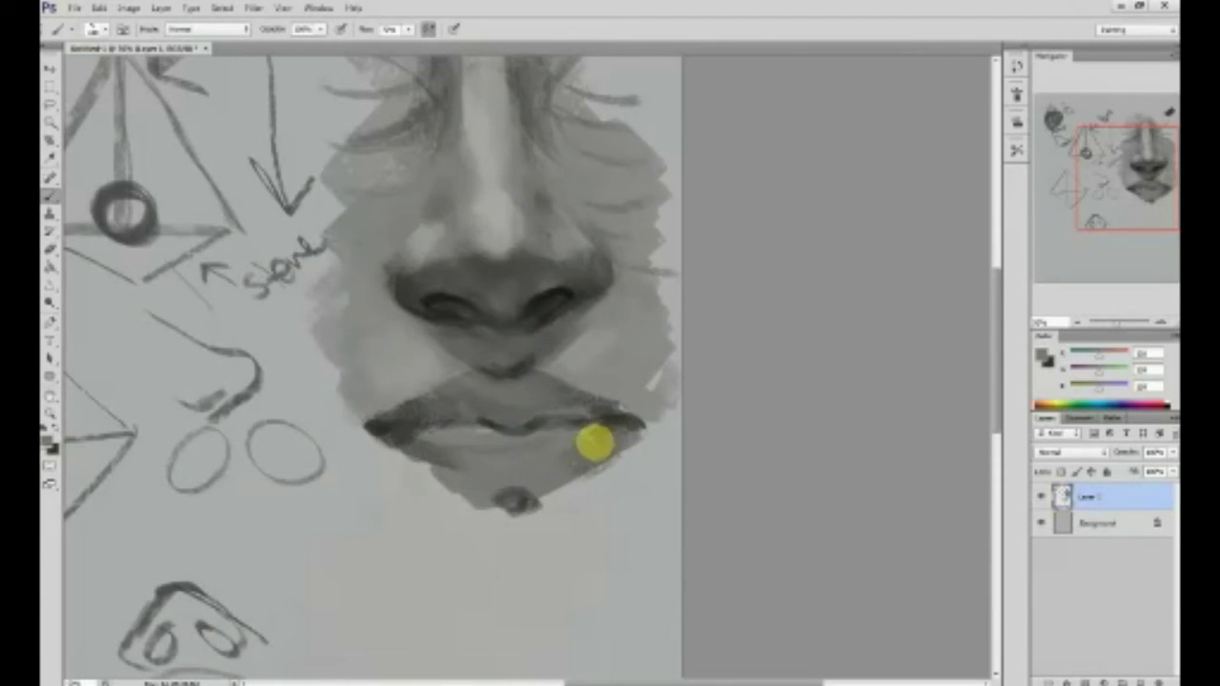
- Shade the lower lip's edges and smooth both lips into the mouth line with sampled greys
mouse_move(474, 452)
left_mouse_down()
mouse_move(451, 449)
mouse_move(476, 476)
mouse_move(411, 430)
mouse_move(419, 460)
mouse_move(463, 484)
mouse_move(425, 439)
mouse_move(444, 395)
left_mouse_up()
left_click(398, 430, "alt")
mouse_move(626, 386)
left_mouse_down()
mouse_move(561, 381)
mouse_move(603, 344)
left_mouse_up()
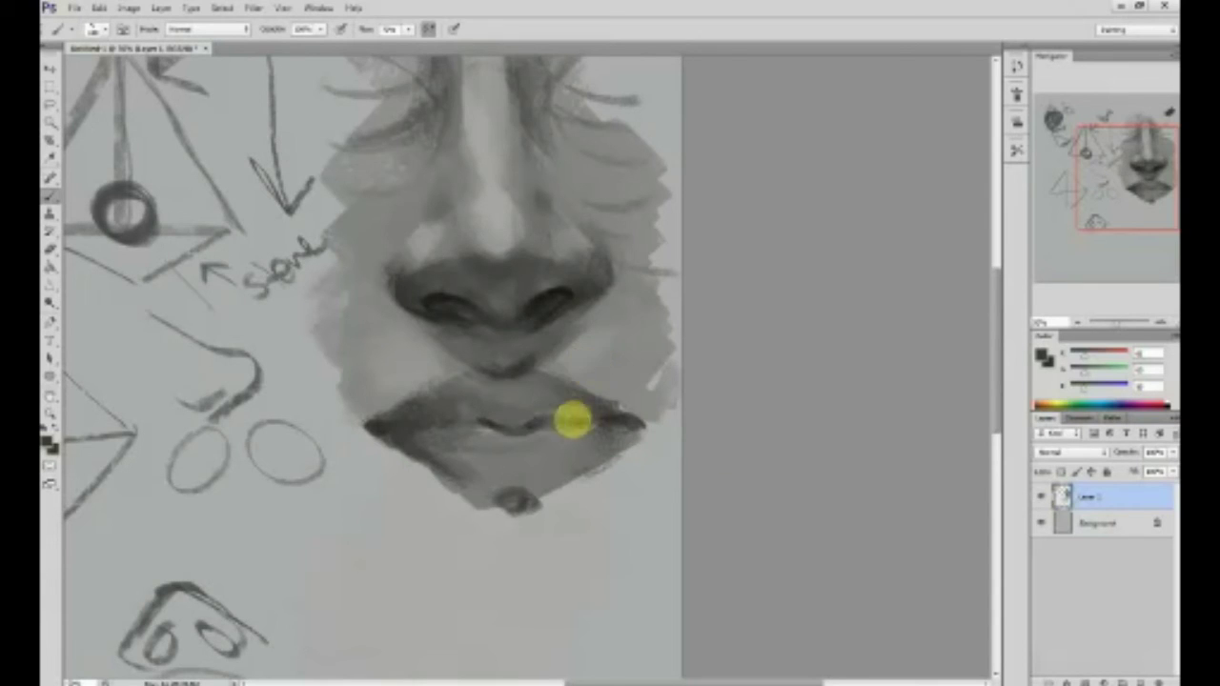
left_click(491, 462, "alt")
left_click_drag(417, 459, 416, 444)
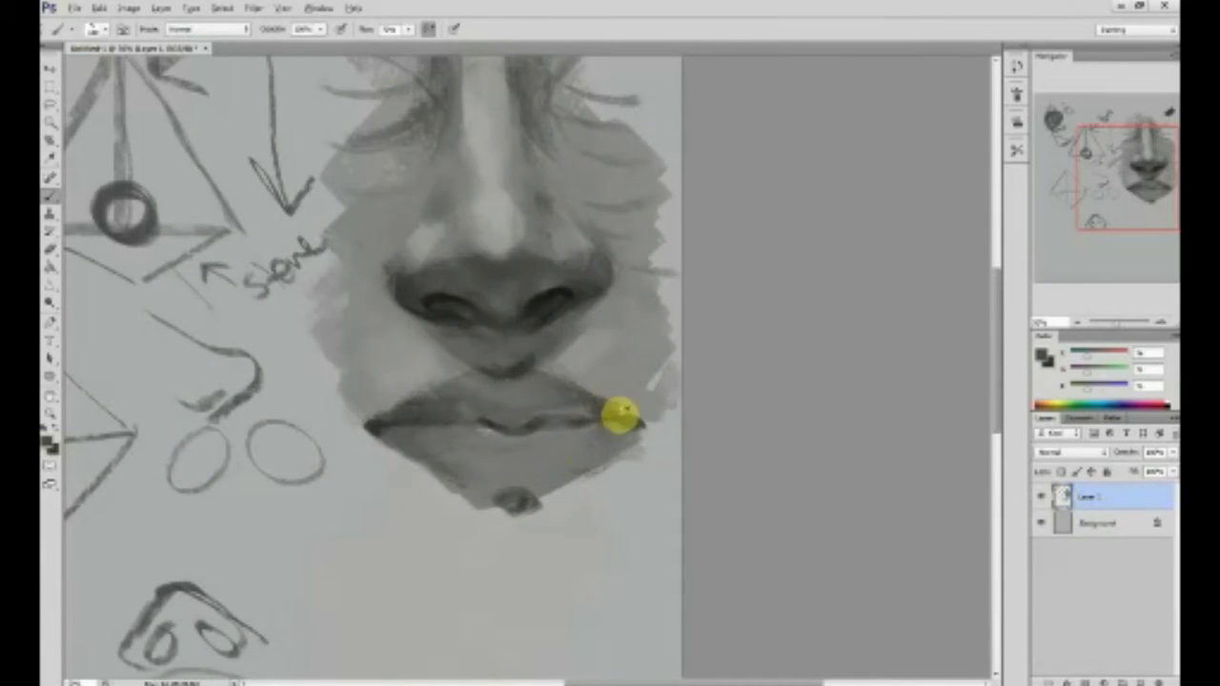
mouse_move(691, 316)
left_mouse_down()
mouse_move(616, 474)
mouse_move(621, 430)
left_mouse_up()
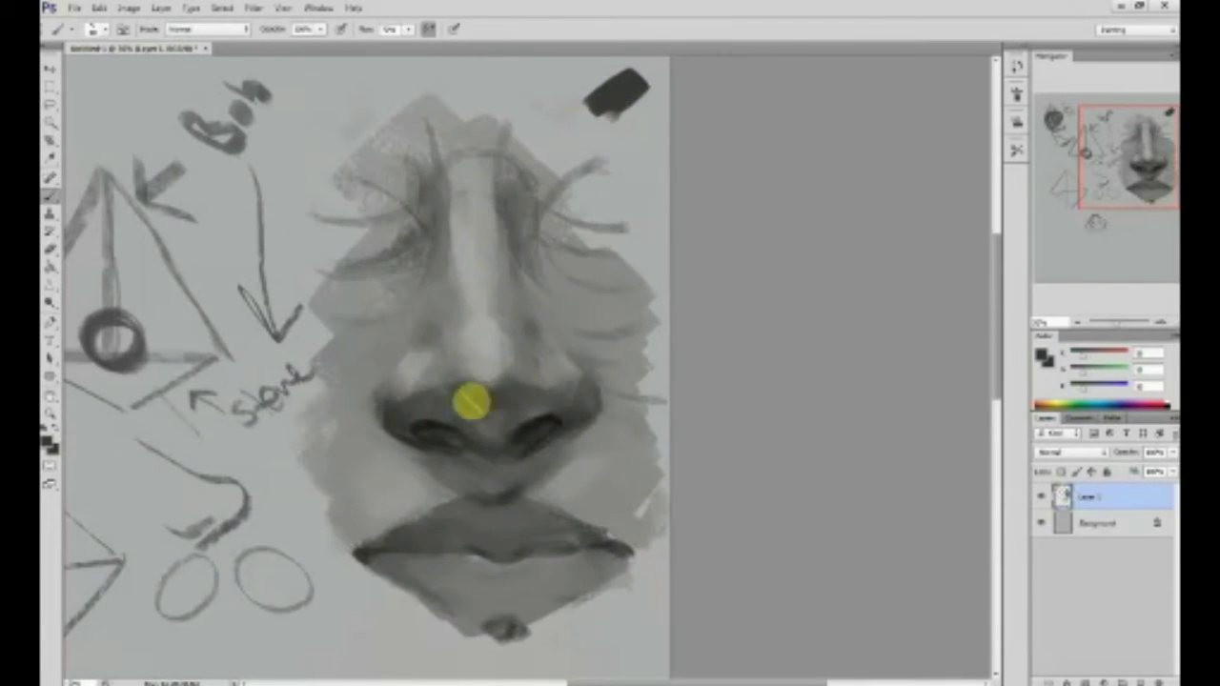
- Sharpen the cast shadow beneath the nose and paint out the right cheek's crease lines with sampled greys
left_click_drag(481, 424, 500, 415)
left_click(632, 400, "alt")
left_click_drag(636, 395, 594, 458)
left_click_drag(634, 363, 588, 457)
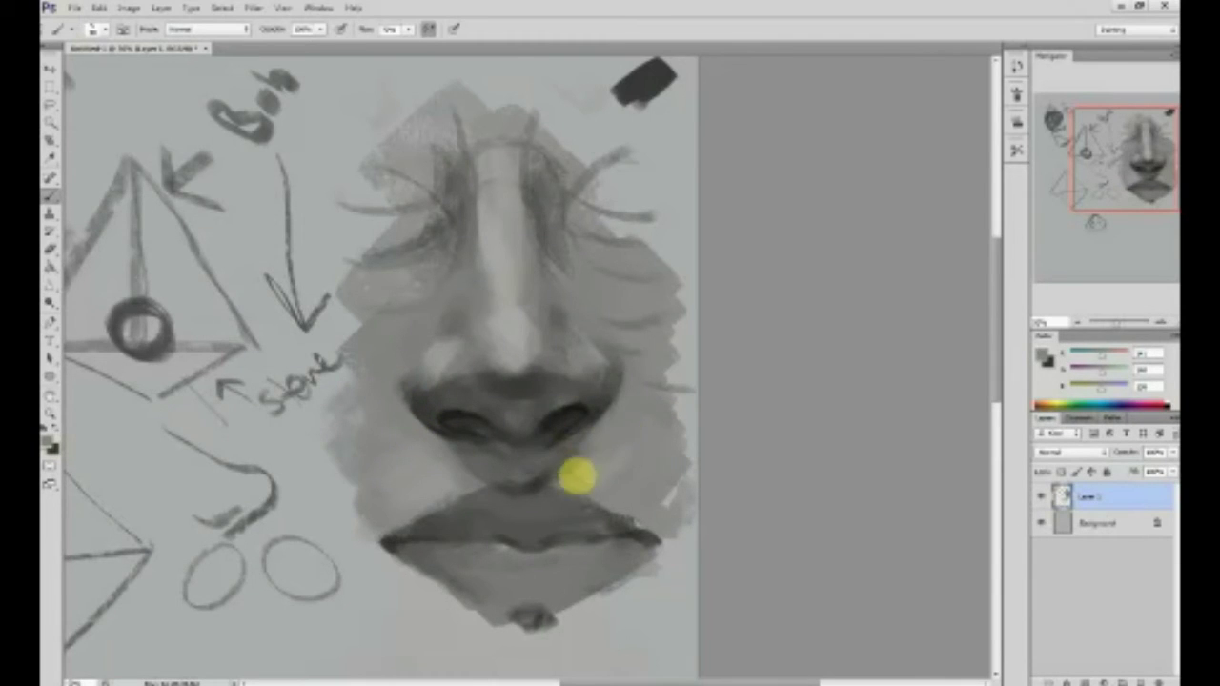
left_click(455, 428, "alt")
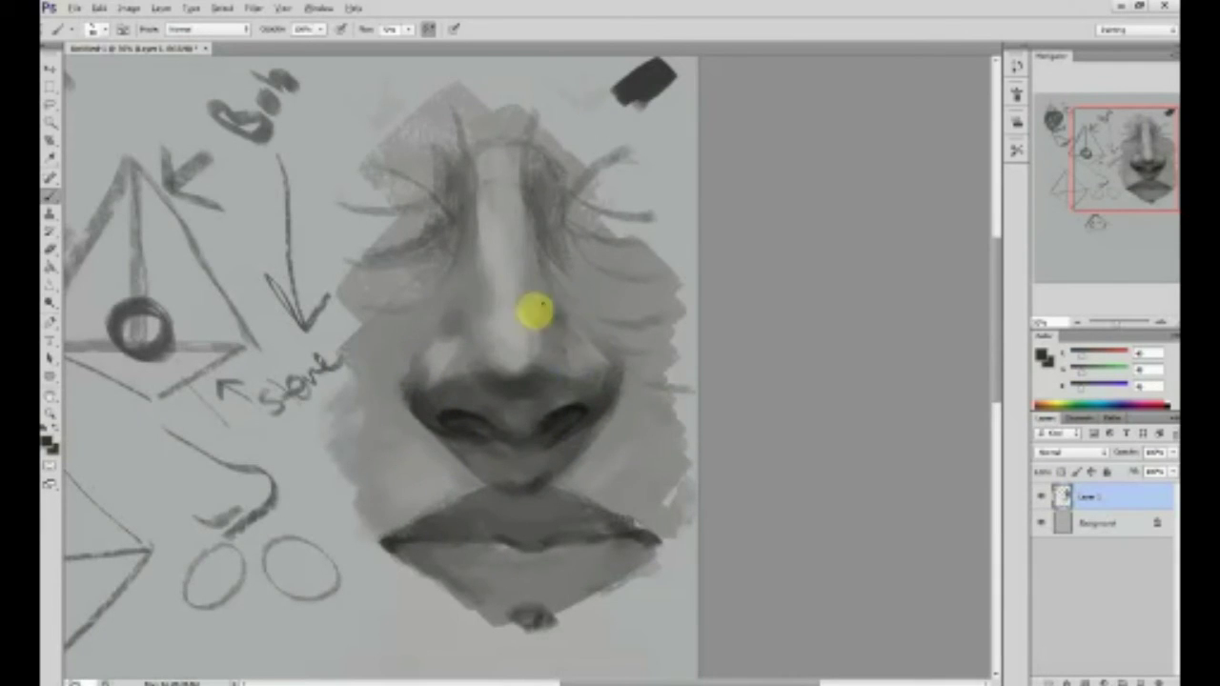
left_click(634, 389, "alt")
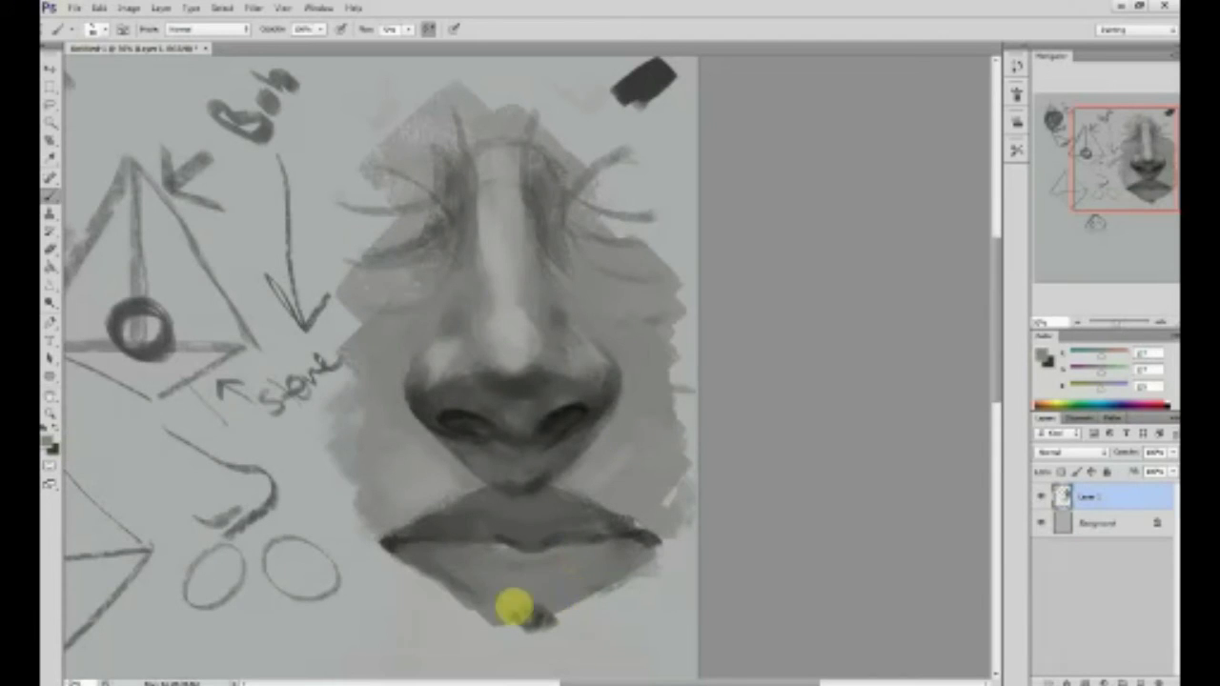
- Darken the lower lip's bottom edge with a sampled dark grey and paint a soft grey chin area below it
left_click(645, 537, "alt")
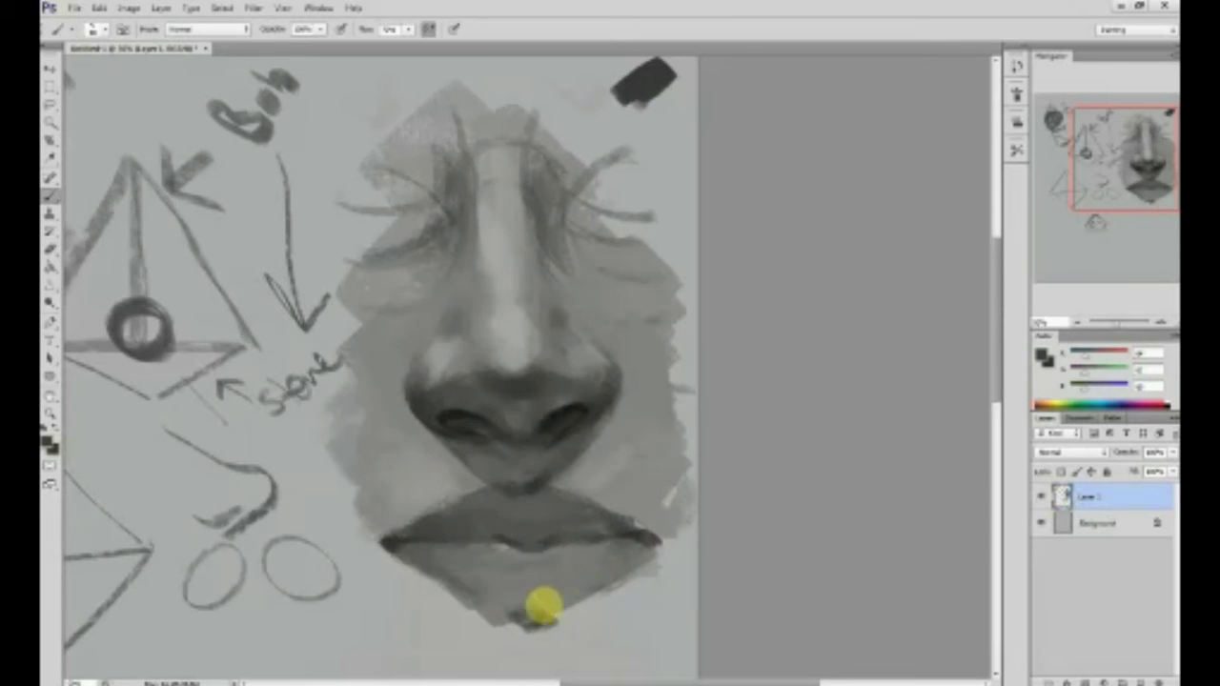
left_click_drag(477, 585, 611, 578)
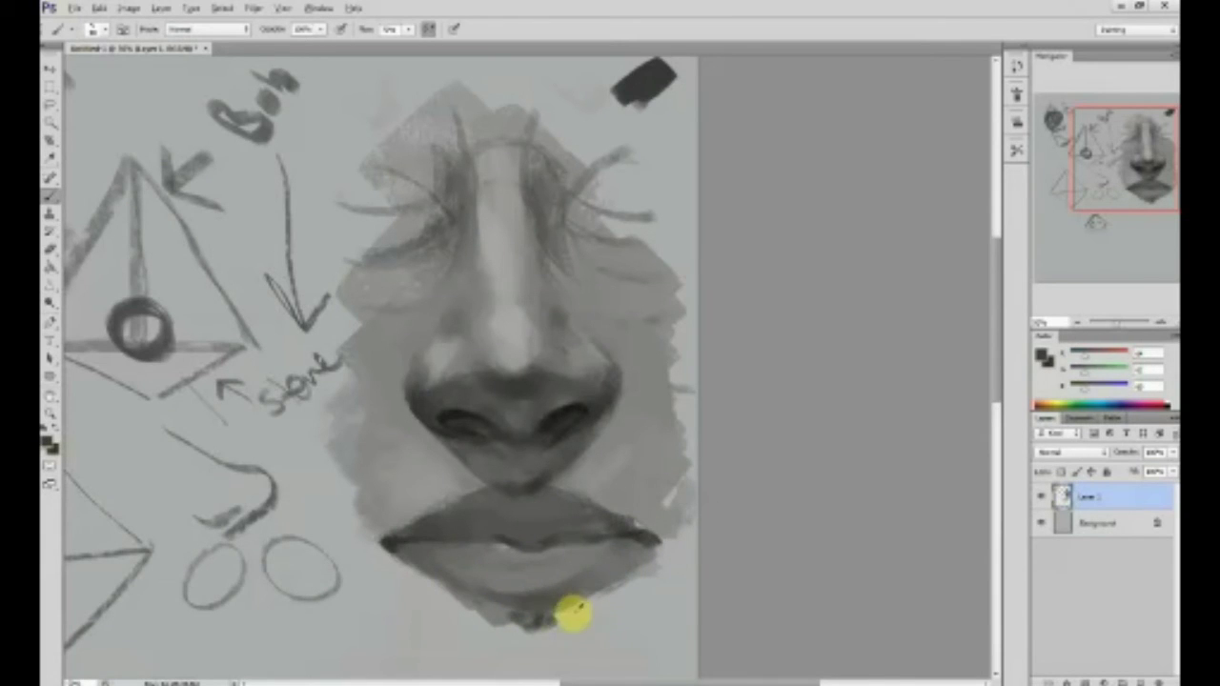
left_click(485, 612, "alt")
mouse_move(485, 612)
left_mouse_down()
mouse_move(566, 619)
mouse_move(548, 633)
mouse_move(559, 636)
mouse_move(494, 659)
left_mouse_up()
mouse_move(625, 613)
left_mouse_down()
mouse_move(540, 526)
mouse_move(594, 603)
mouse_move(526, 630)
mouse_move(624, 592)
mouse_move(403, 598)
mouse_move(505, 561)
mouse_move(503, 593)
mouse_move(464, 588)
mouse_move(493, 610)
mouse_move(593, 620)
mouse_move(504, 631)
mouse_move(605, 563)
mouse_move(534, 569)
left_mouse_up()
left_click(602, 599, "alt")
- Reshape the upper lip by trimming its outer slopes with cheek grey, restore its dark centre, and lighten the skin beside the left nostril
left_click(516, 521, "alt")
mouse_move(456, 510)
left_mouse_down()
mouse_move(538, 529)
mouse_move(506, 542)
mouse_move(527, 540)
mouse_move(475, 537)
mouse_move(561, 538)
mouse_move(496, 550)
left_mouse_up()
left_click(525, 538, "alt")
left_click(632, 515, "alt")
left_click_drag(648, 513, 621, 490)
left_click(632, 474, "alt")
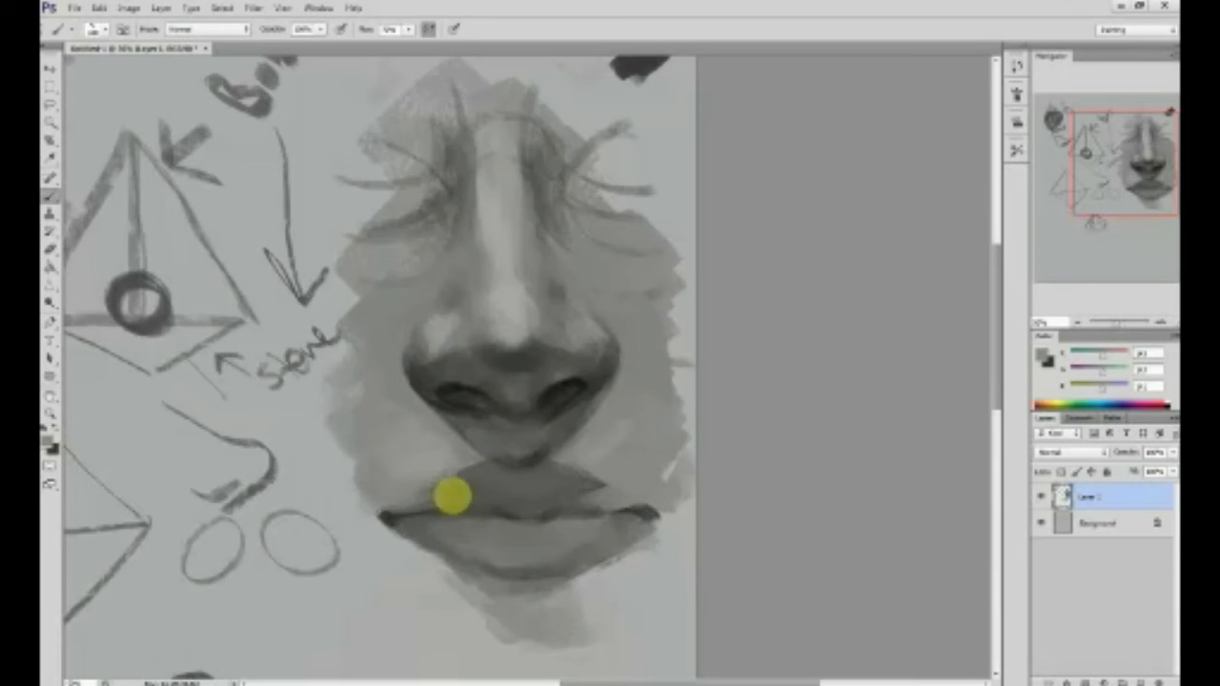
left_click(479, 476, "alt")
mouse_move(473, 478)
left_mouse_down()
mouse_move(411, 506)
mouse_move(496, 499)
left_mouse_up()
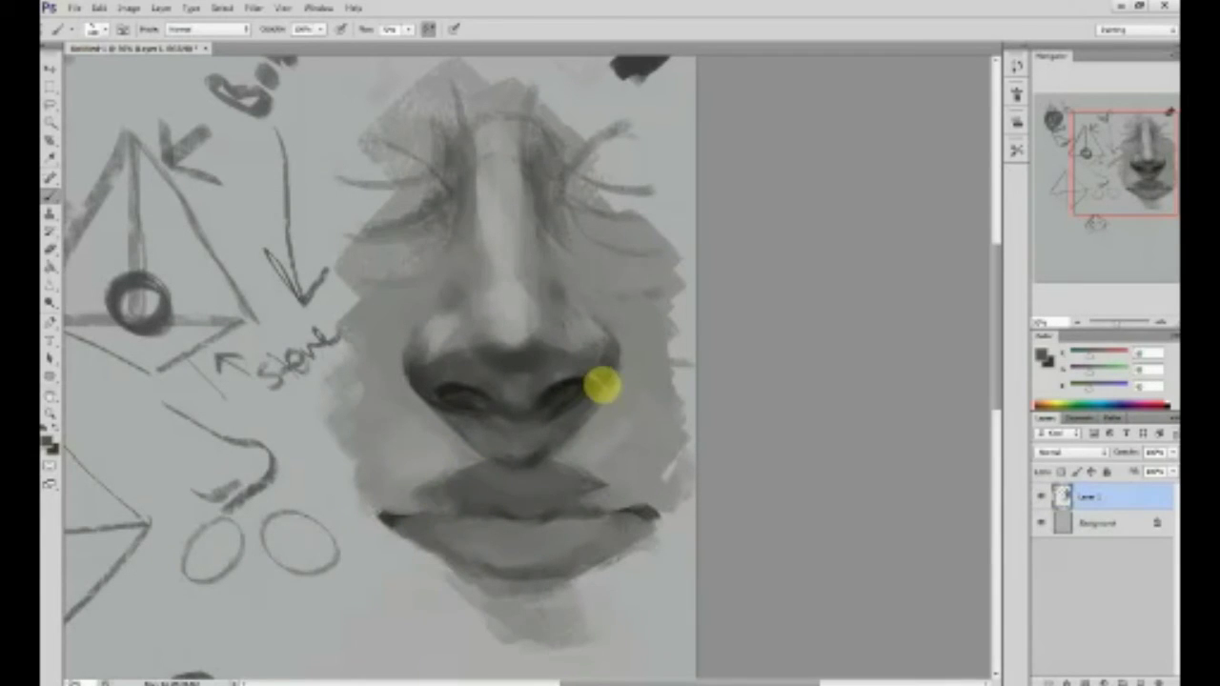
left_click(423, 411, "alt")
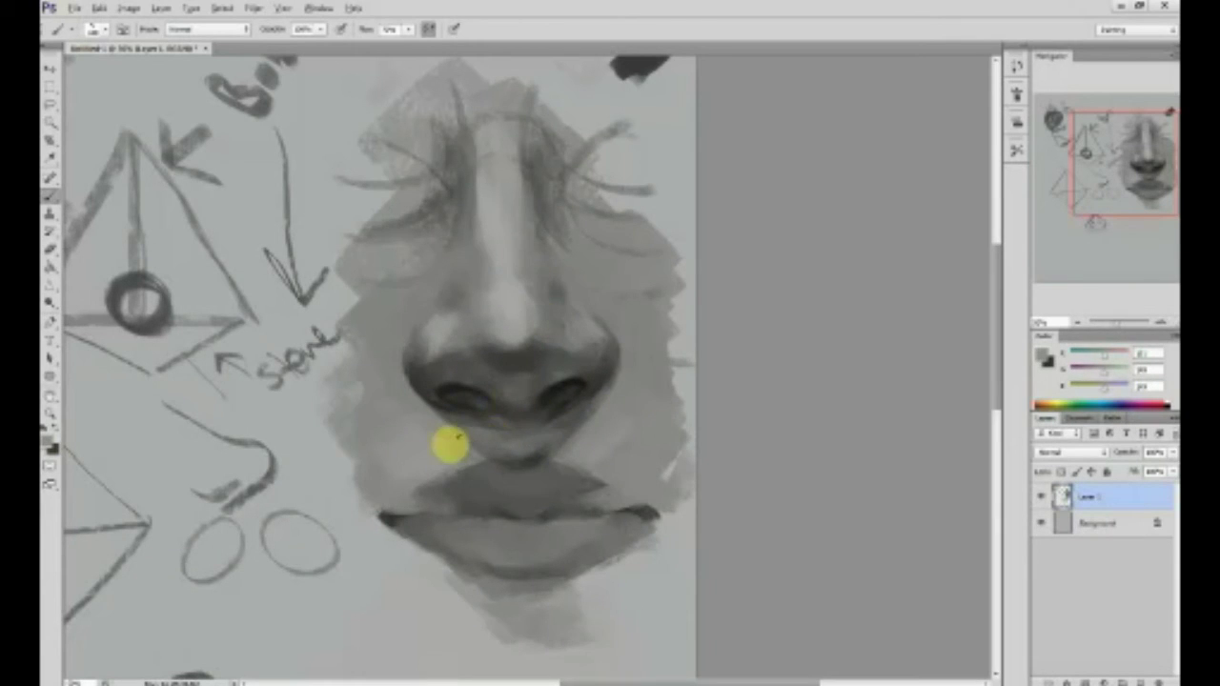
- Blend the skin between the nostrils and upper lip with sampled greys, and deepen the shadow under the nose tip with sampled near-black
left_click(509, 428, "alt")
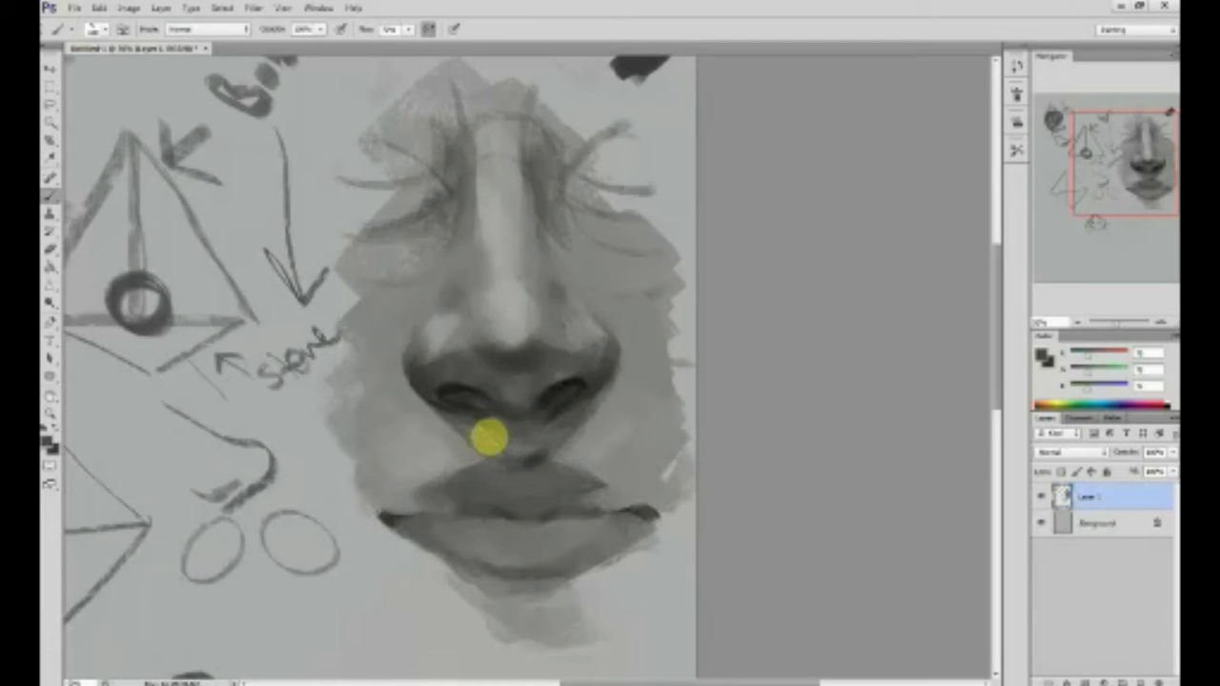
left_click(446, 413, "alt")
mouse_move(446, 413)
left_mouse_down()
mouse_move(497, 429)
mouse_move(530, 423)
mouse_move(454, 420)
mouse_move(499, 435)
mouse_move(475, 440)
mouse_move(504, 429)
mouse_move(464, 425)
mouse_move(559, 436)
left_mouse_up()
left_click(513, 428, "alt")
left_click(476, 440, "alt")
left_click(556, 386, "alt")
mouse_move(531, 359)
left_mouse_down()
mouse_move(491, 349)
mouse_move(531, 349)
left_mouse_up()
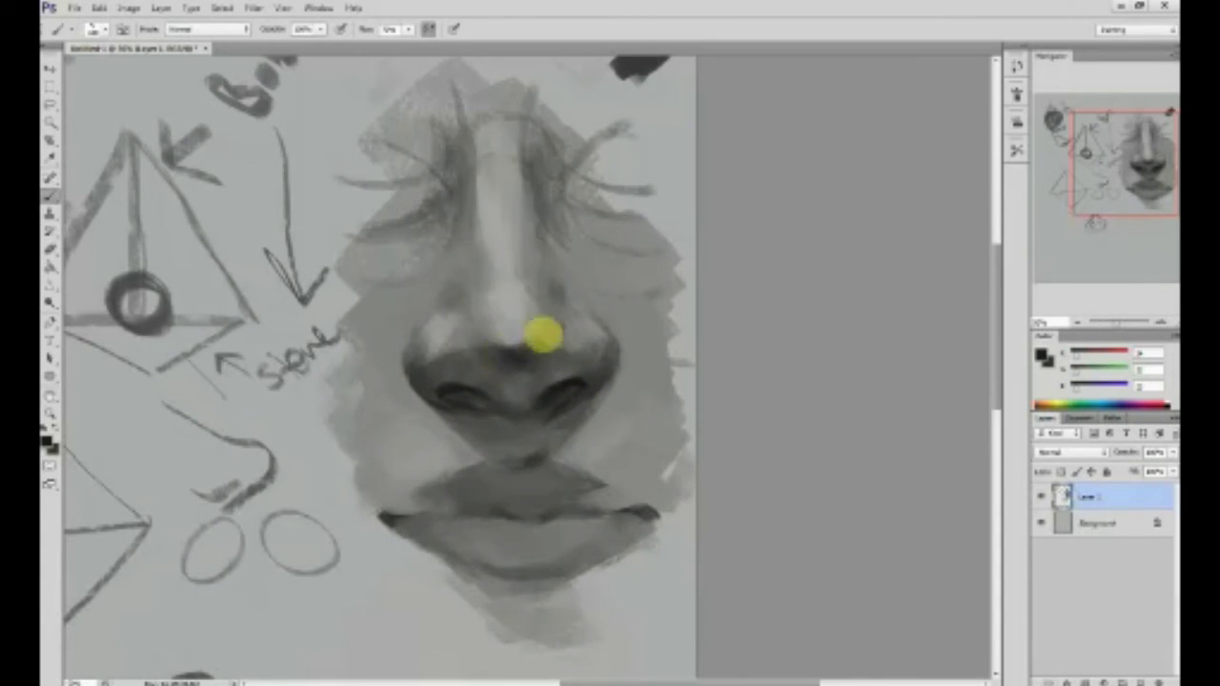
left_click_drag(626, 409, 631, 477)
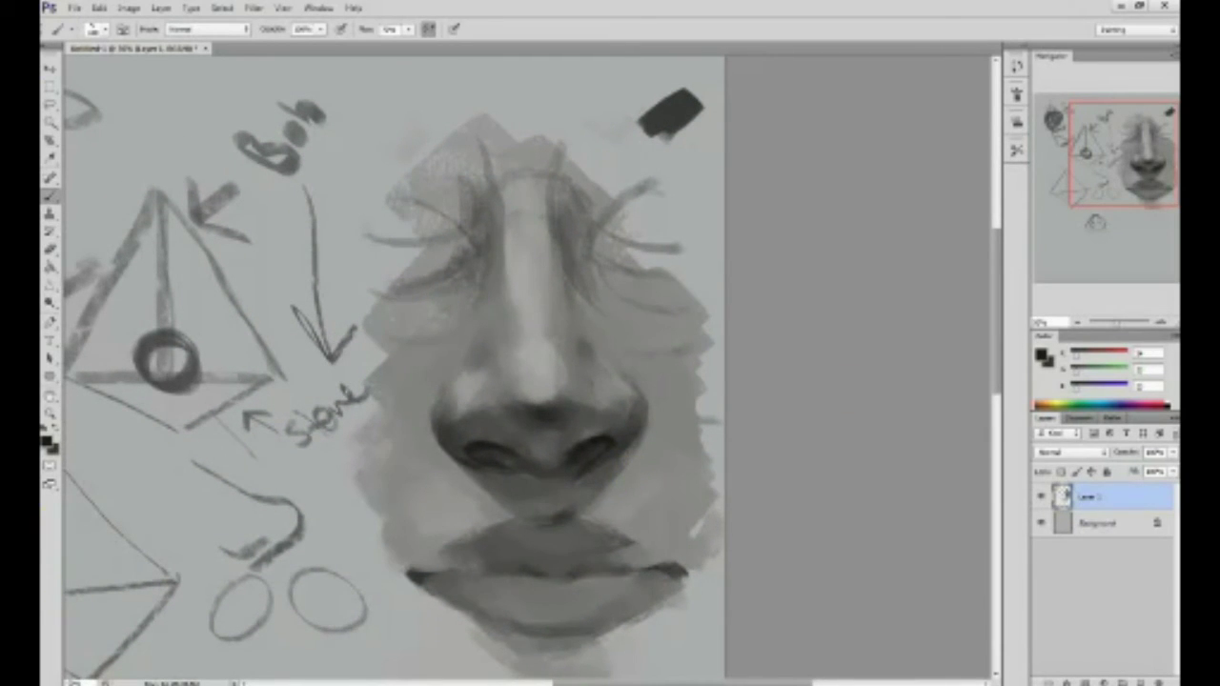
- Switch to the web browser and search Google Images for "nose" in a new tab
key("alt+Tab")
left_click(852, 122)
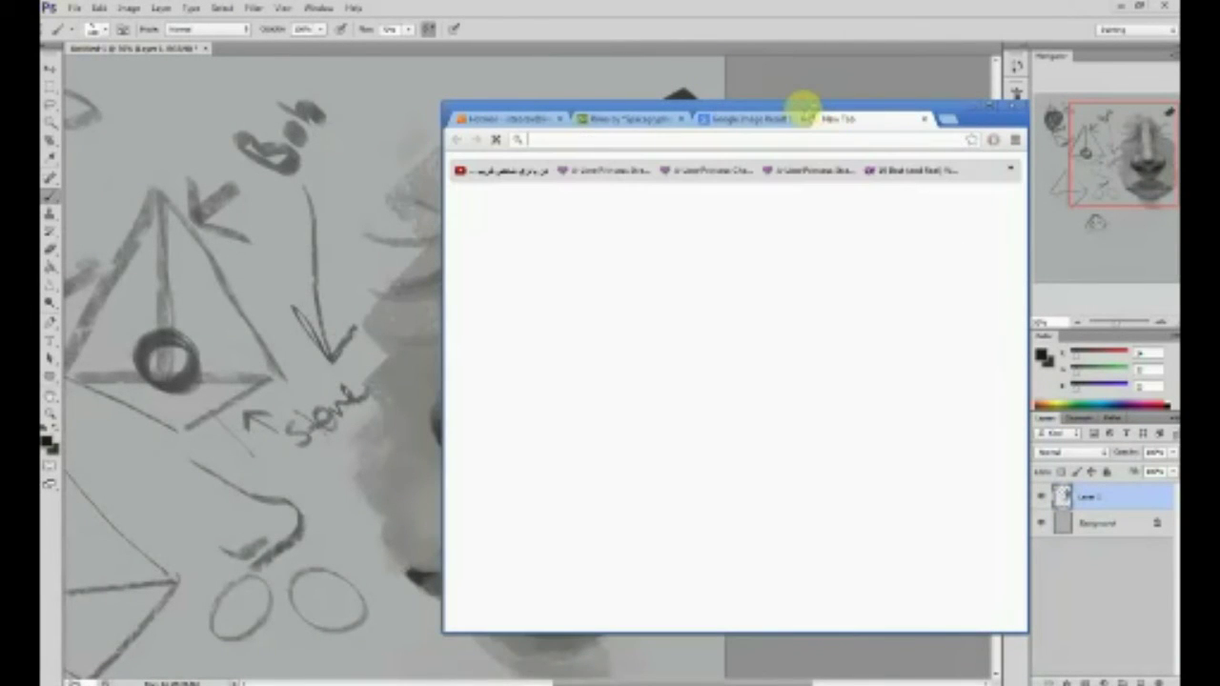
key("Return")
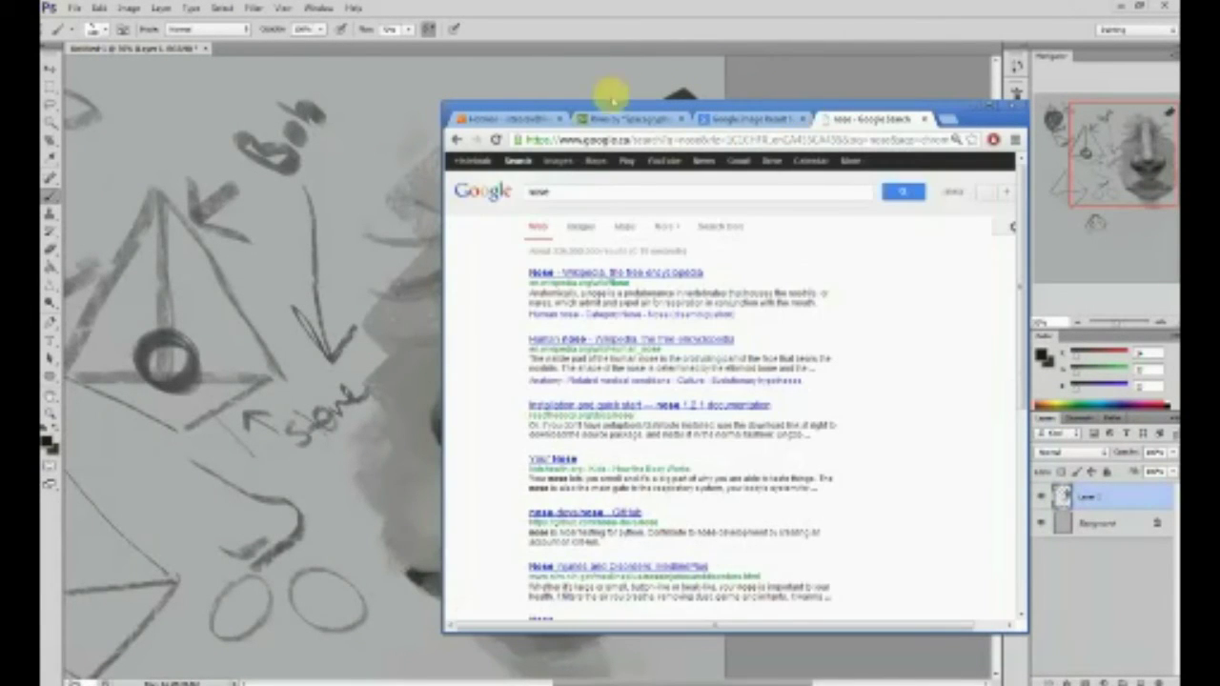
left_click(558, 160)
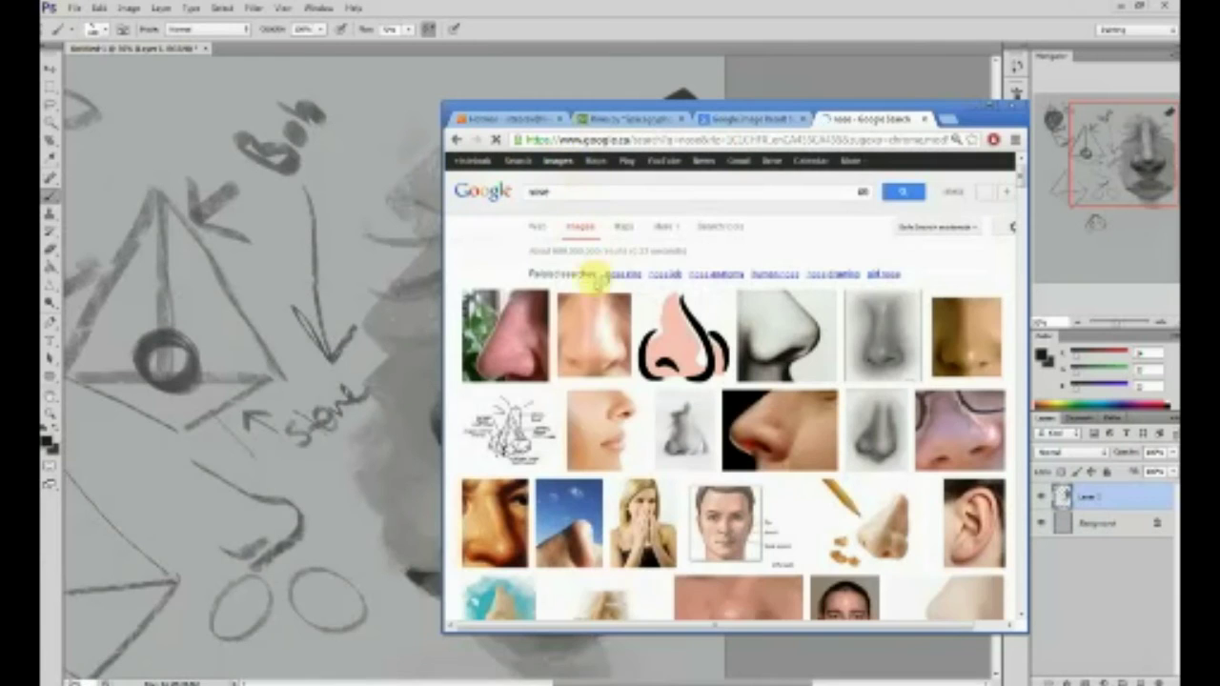
- Examine the enlarged frontal nose photo and the shaded pencil nose drawing as references for form and shading
left_click(599, 344)
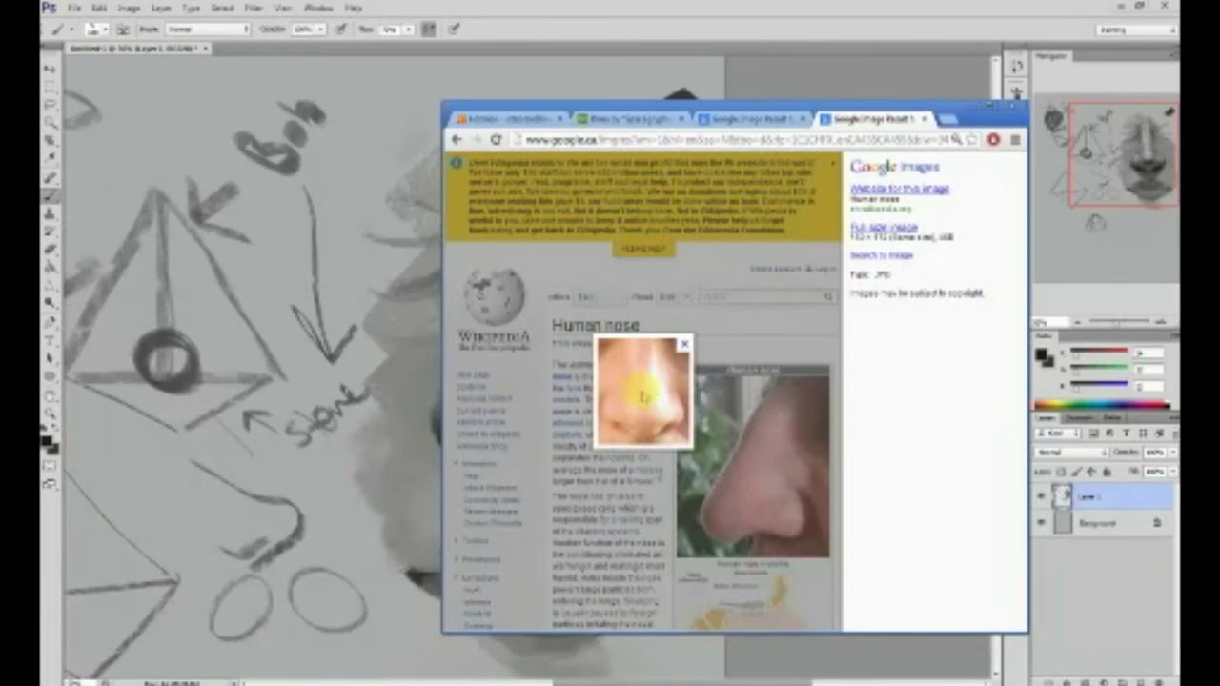
left_click(457, 140)
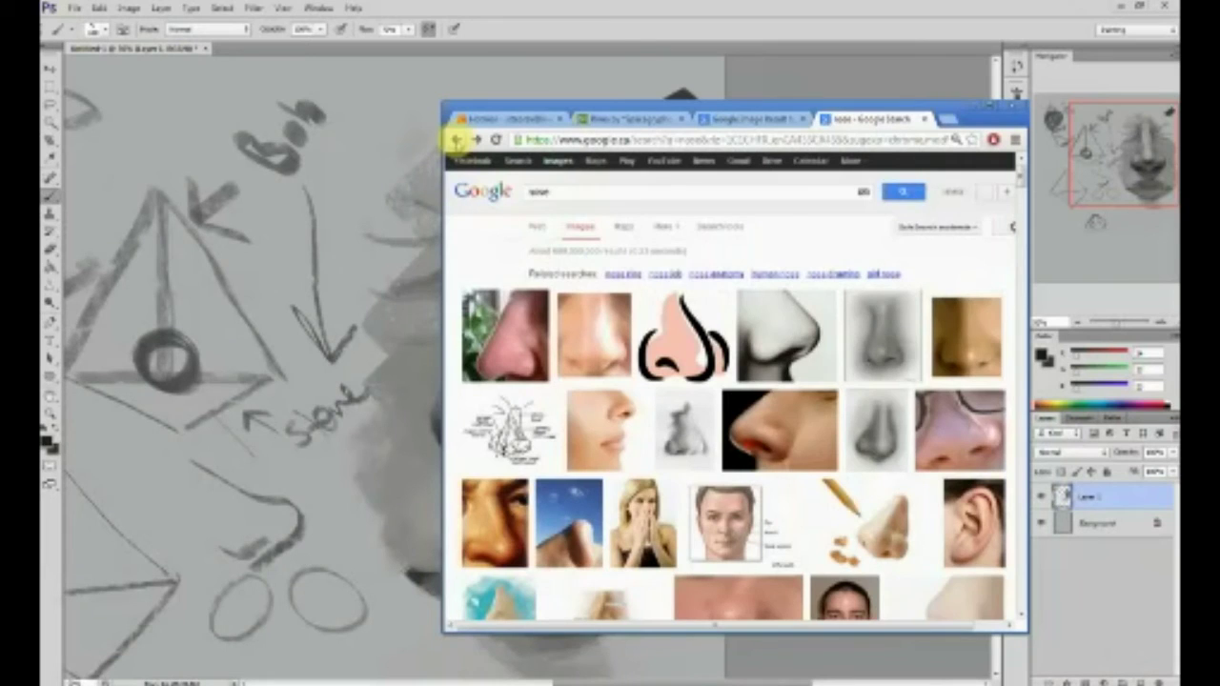
left_click(894, 361)
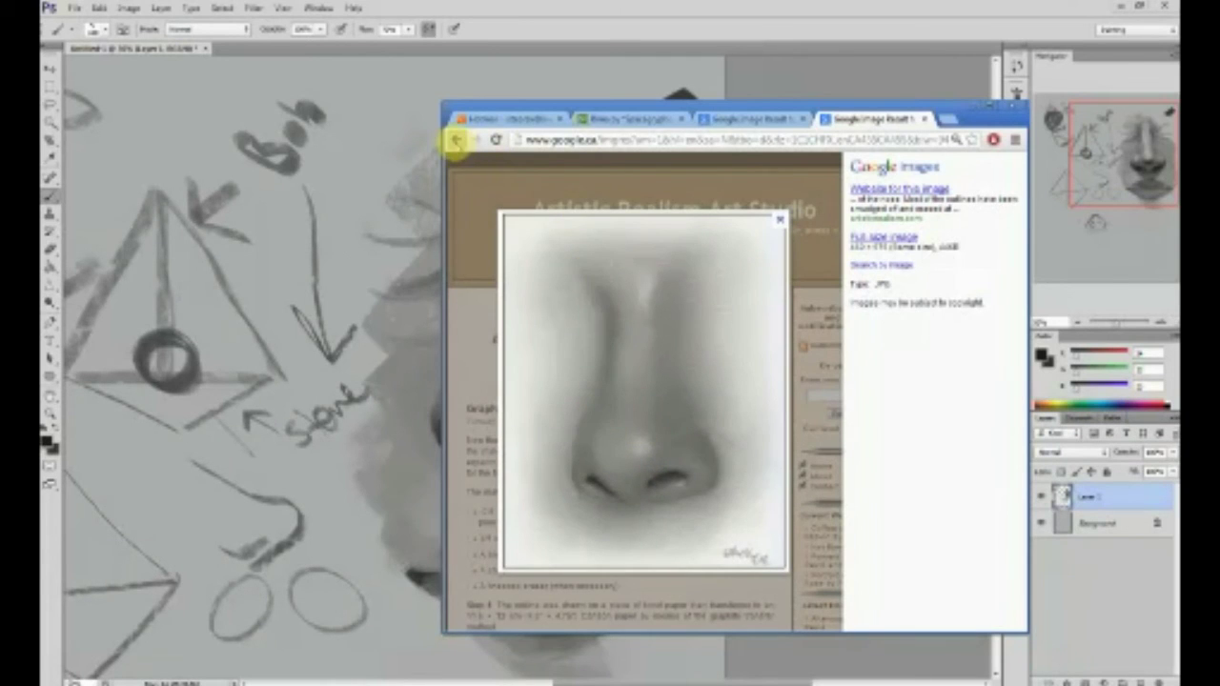
left_click(456, 139)
mouse_move(886, 463)
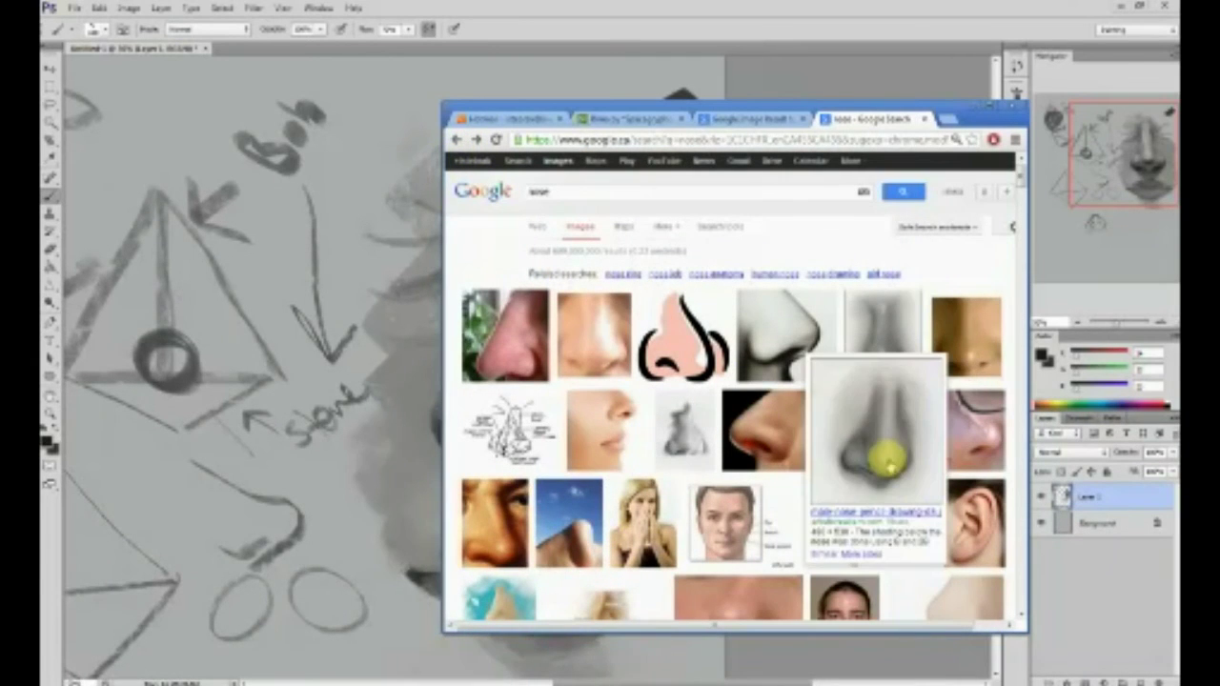
- Browse further nose references, enlarging the angled nose close-up and the woman's portrait, and switch back to Photoshop
scroll(887, 462, "down", 3)
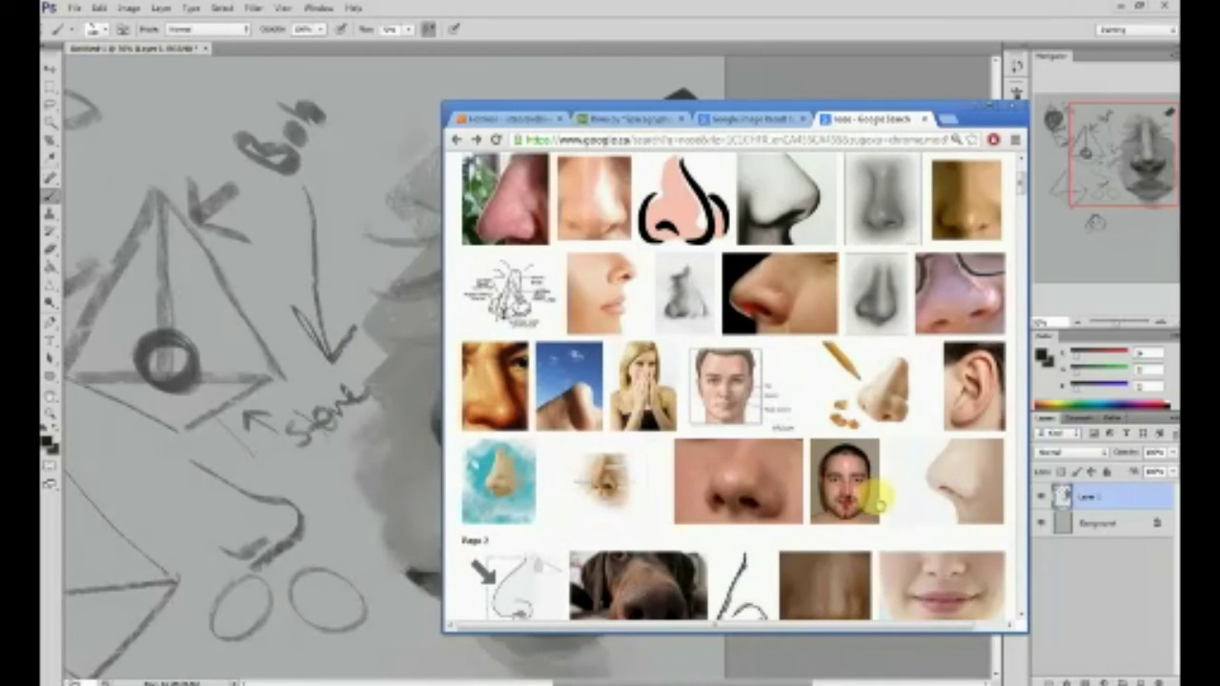
scroll(887, 435, "down", 3)
scroll(887, 436, "down", 3)
mouse_move(665, 340)
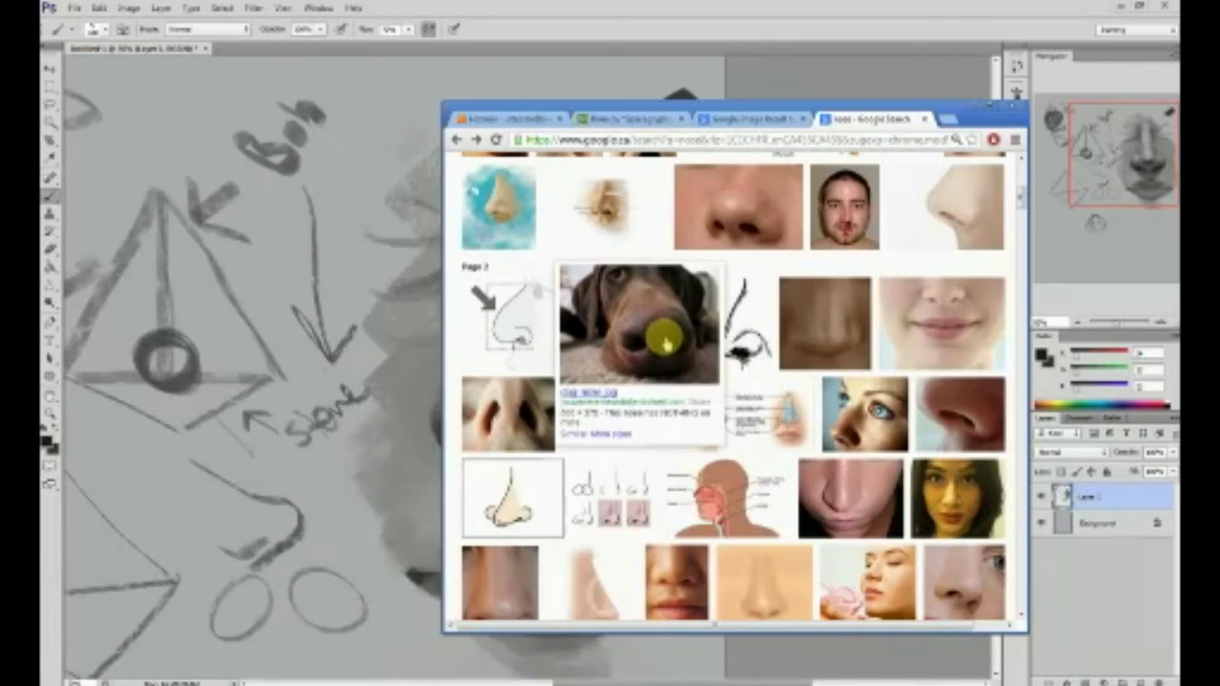
scroll(834, 349, "down", 2)
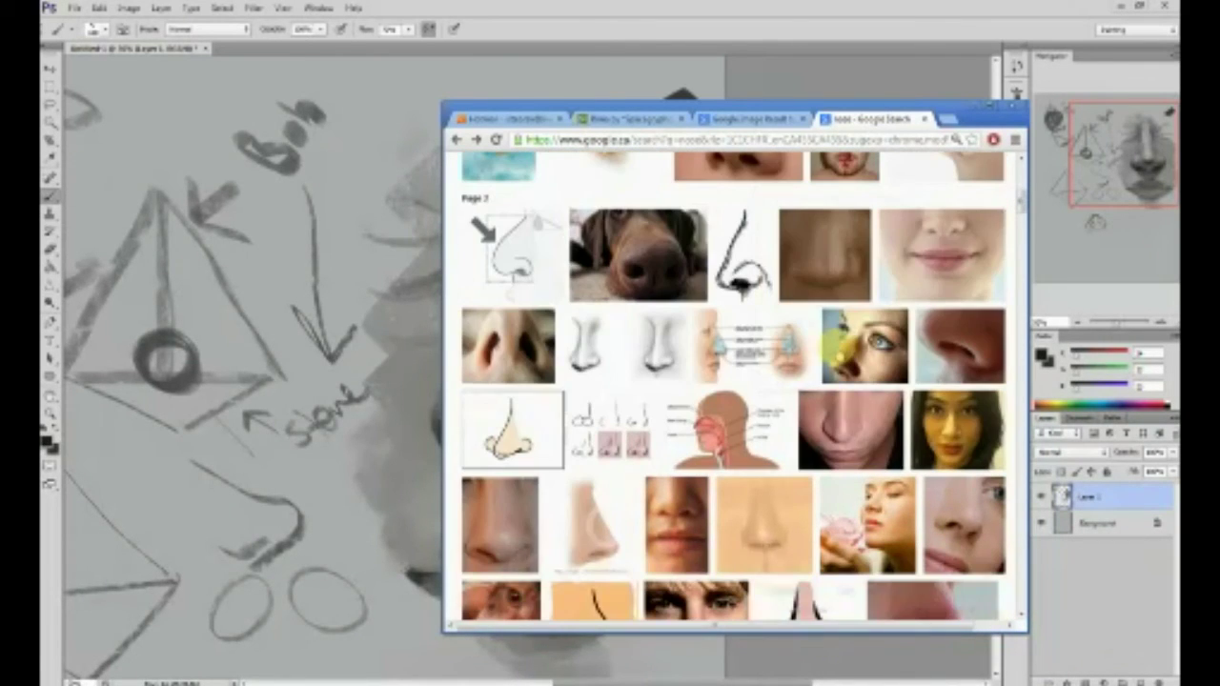
scroll(735, 389, "down", 1)
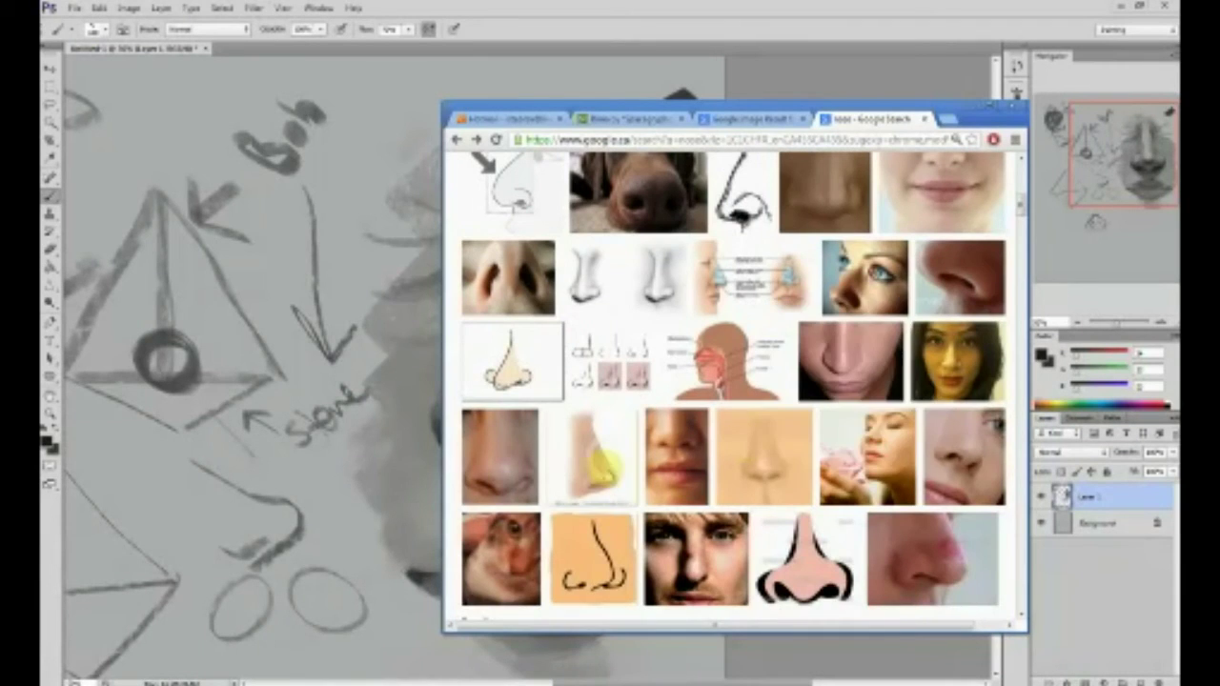
left_click(514, 466)
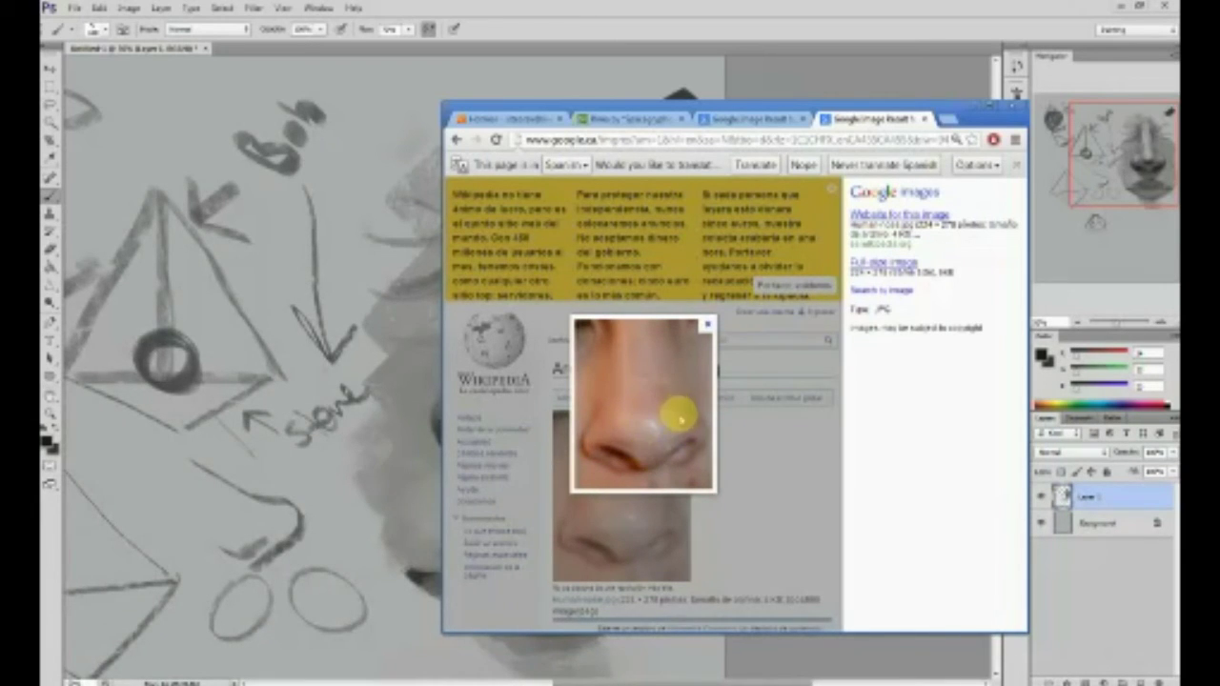
left_click(455, 139)
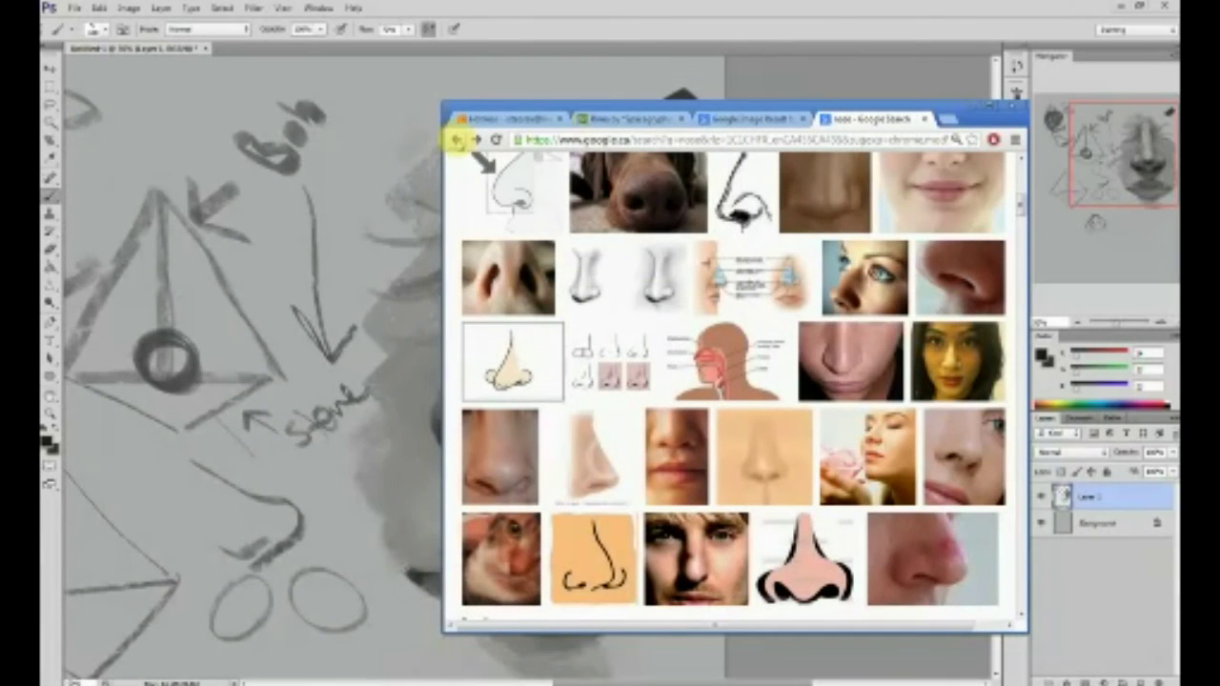
left_click(957, 370)
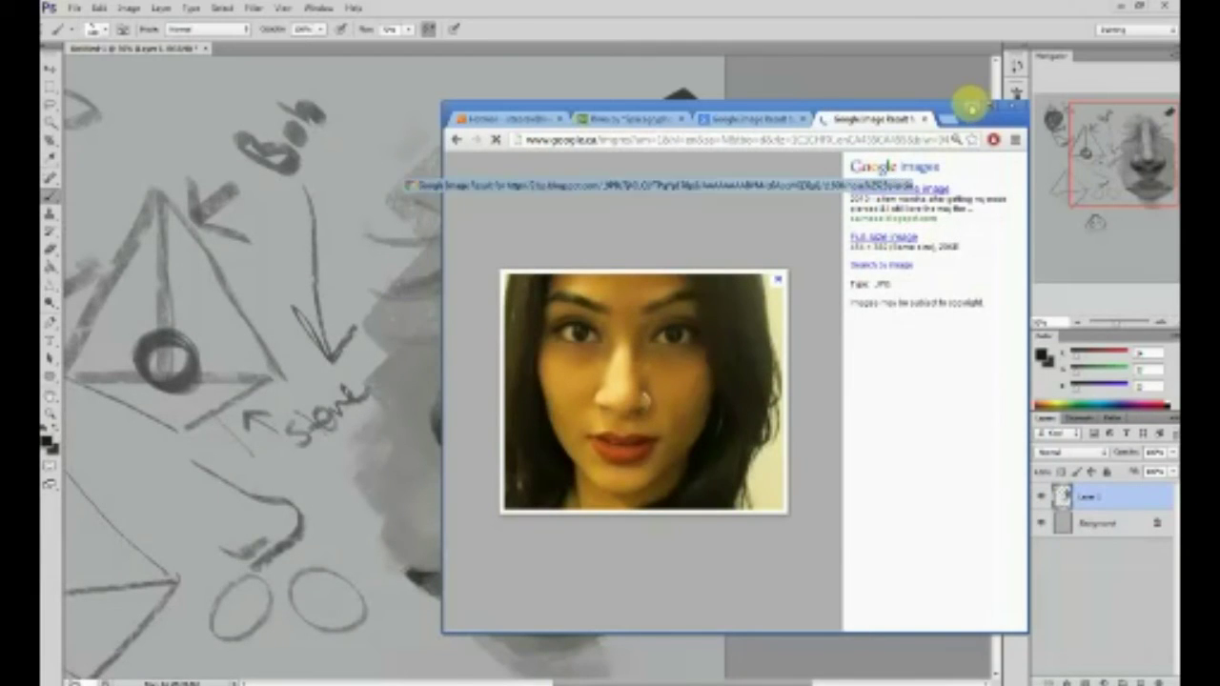
left_click(970, 104)
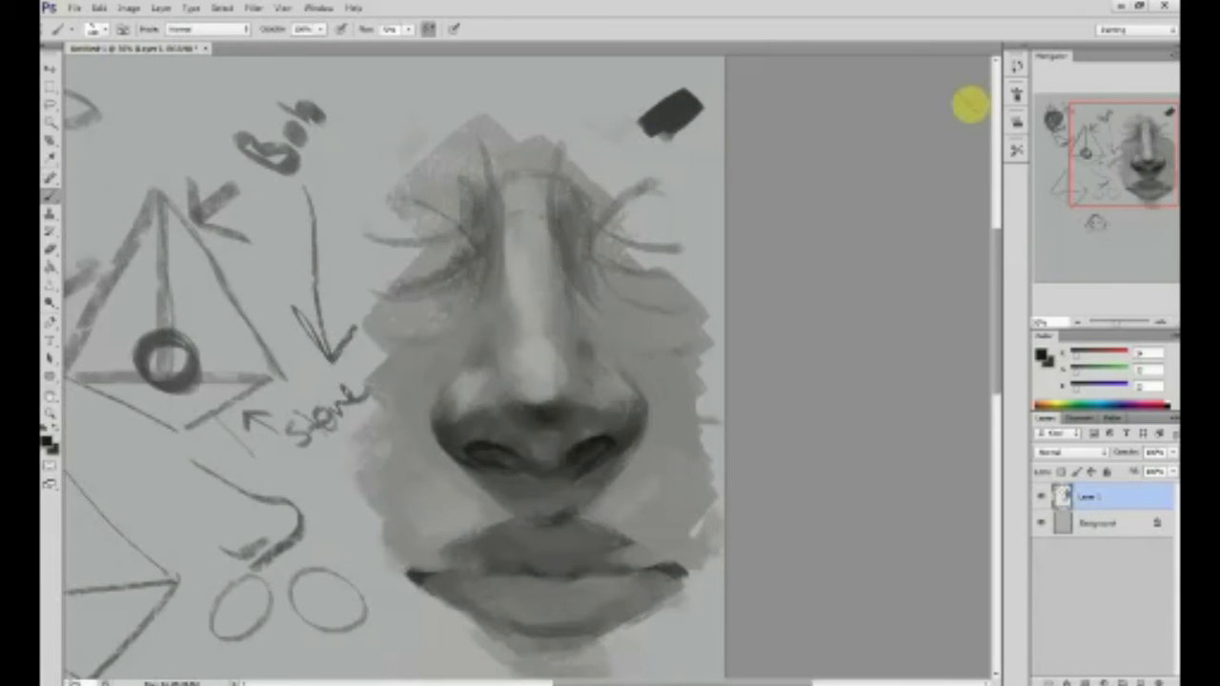
- Set the foreground colour to black and sketch a triangle in the empty area below the diamond construction
left_click_drag(394, 321, 620, 444)
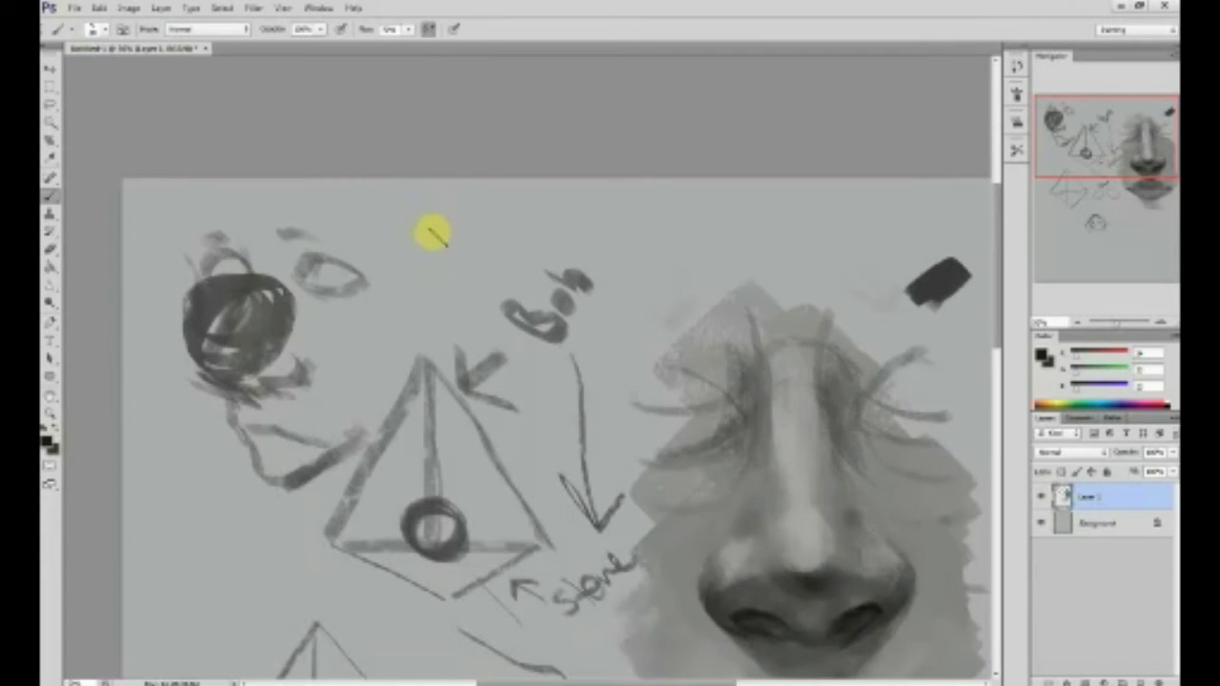
scroll(449, 254, "down", 10)
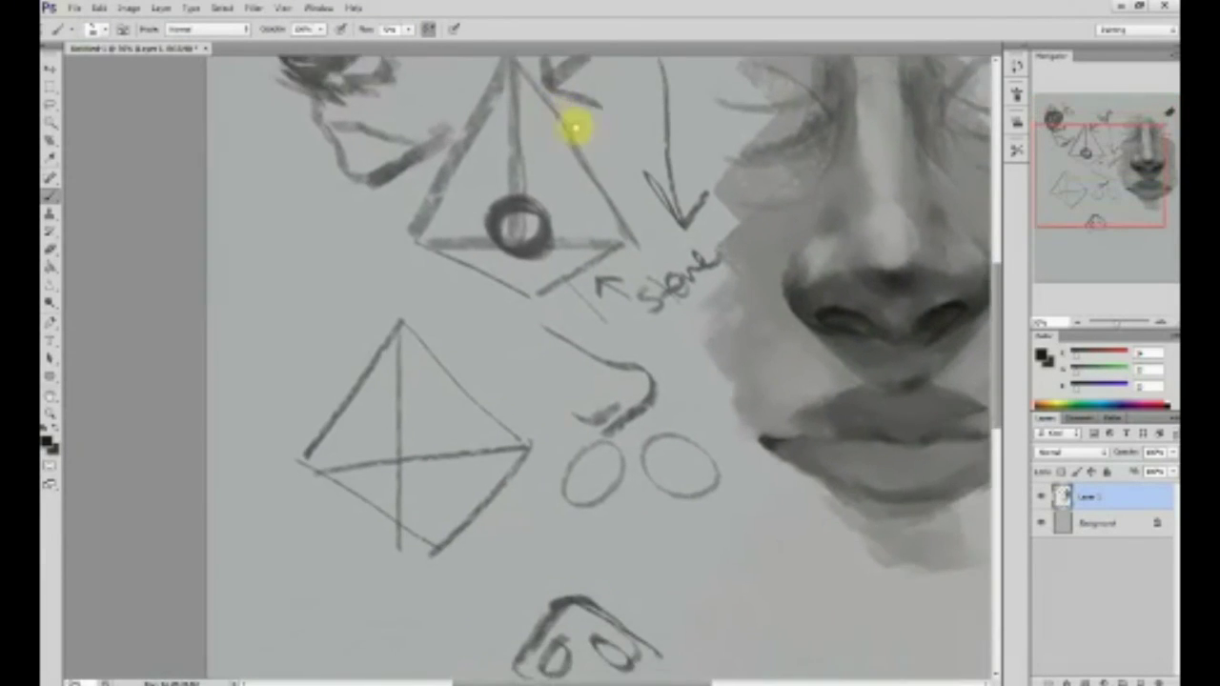
scroll(713, 238, "down", 1)
left_click(1049, 361)
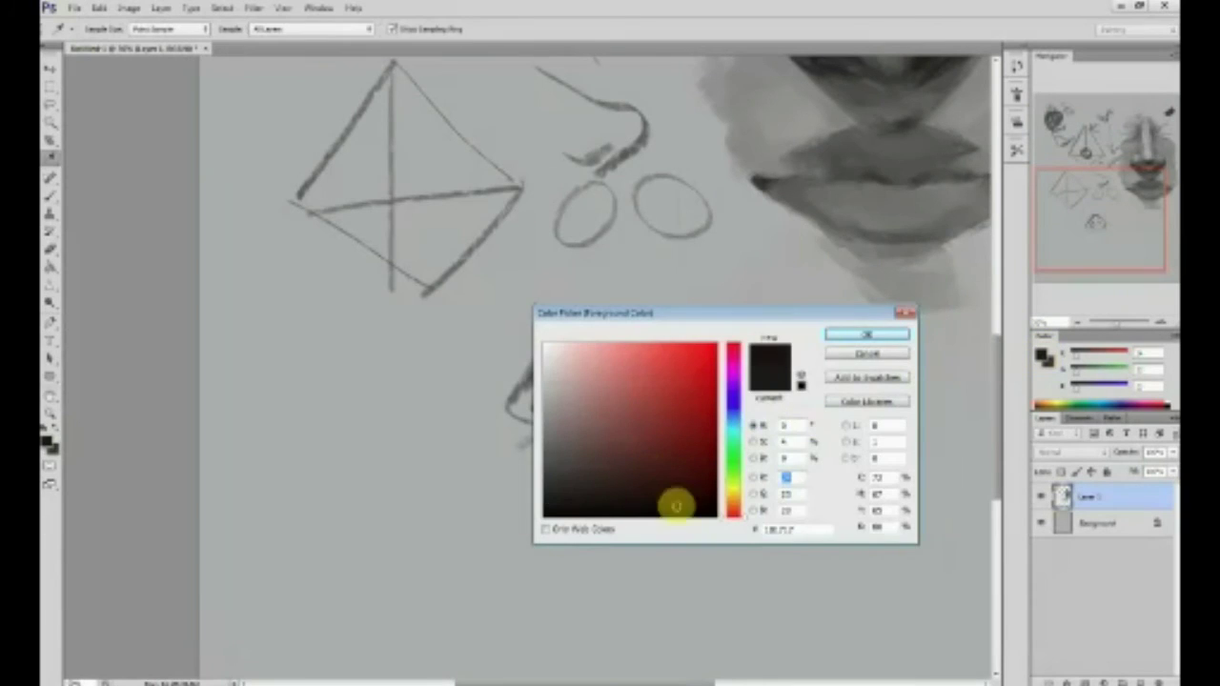
left_click(846, 344)
key("b")
mouse_move(351, 324)
left_mouse_down()
mouse_move(320, 481)
mouse_move(435, 424)
mouse_move(468, 463)
left_mouse_up()
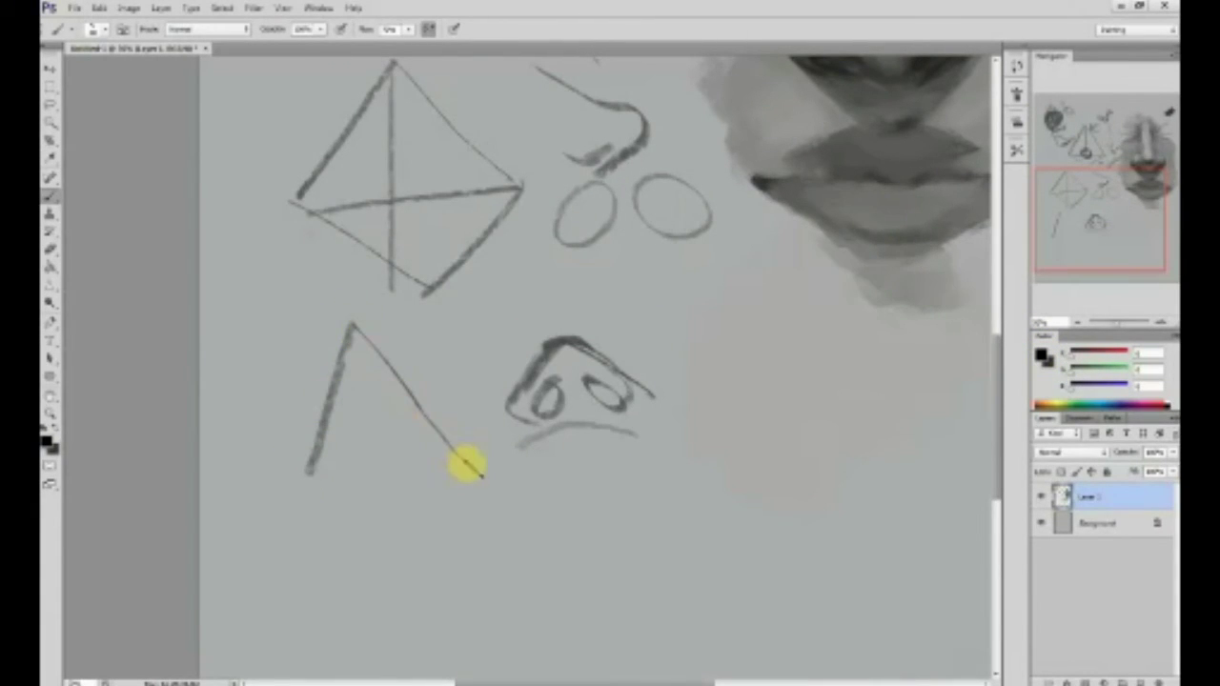
mouse_move(316, 442)
left_mouse_down()
mouse_move(295, 492)
mouse_move(466, 479)
mouse_move(498, 467)
left_mouse_up()
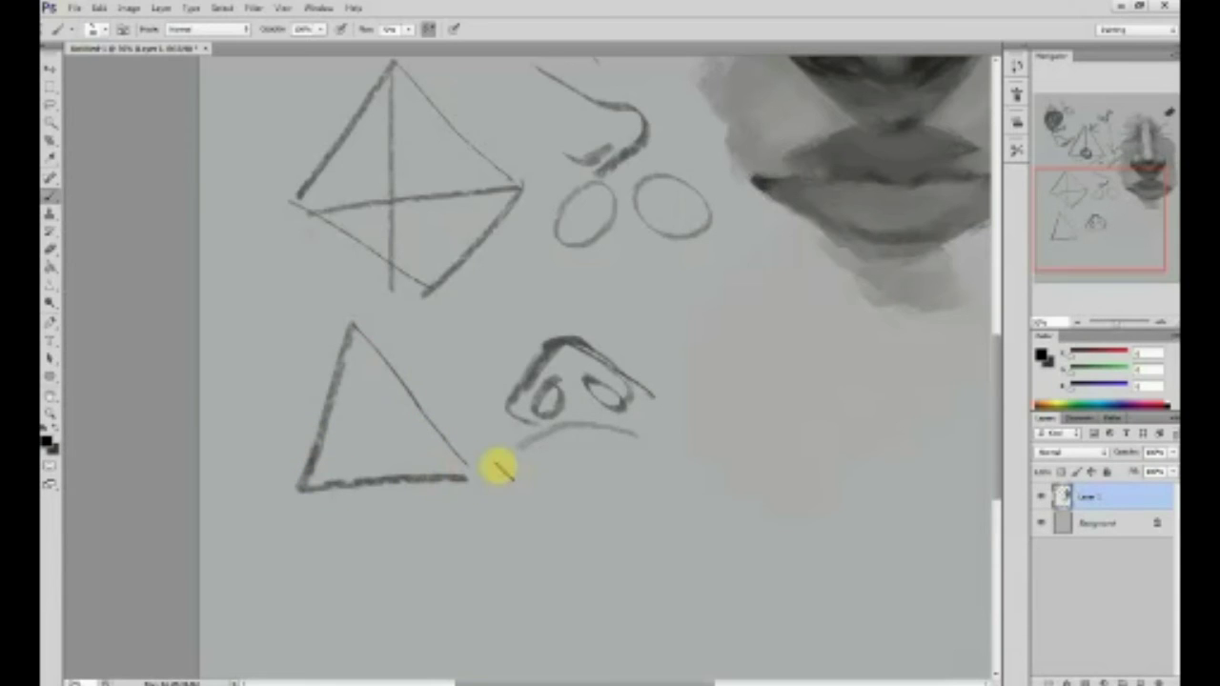
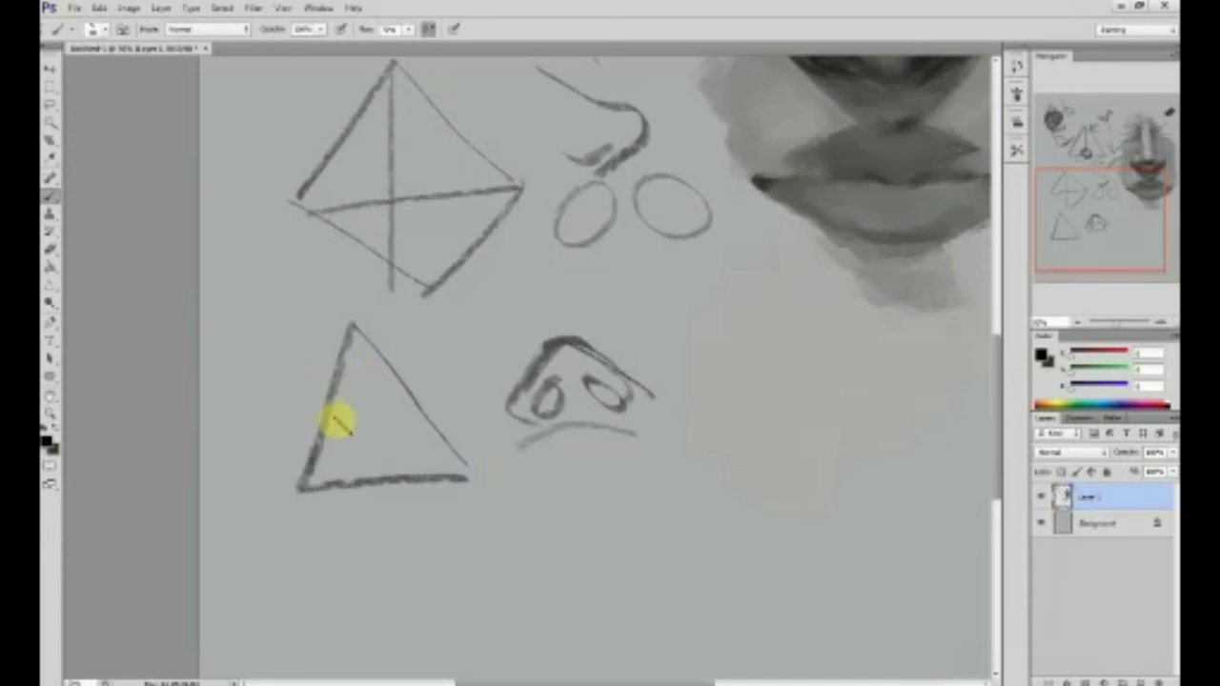
- Draw a curved vertical centre line crossed by two horizontal guide lines below the small nostril sketch
left_click_drag(586, 514, 521, 346)
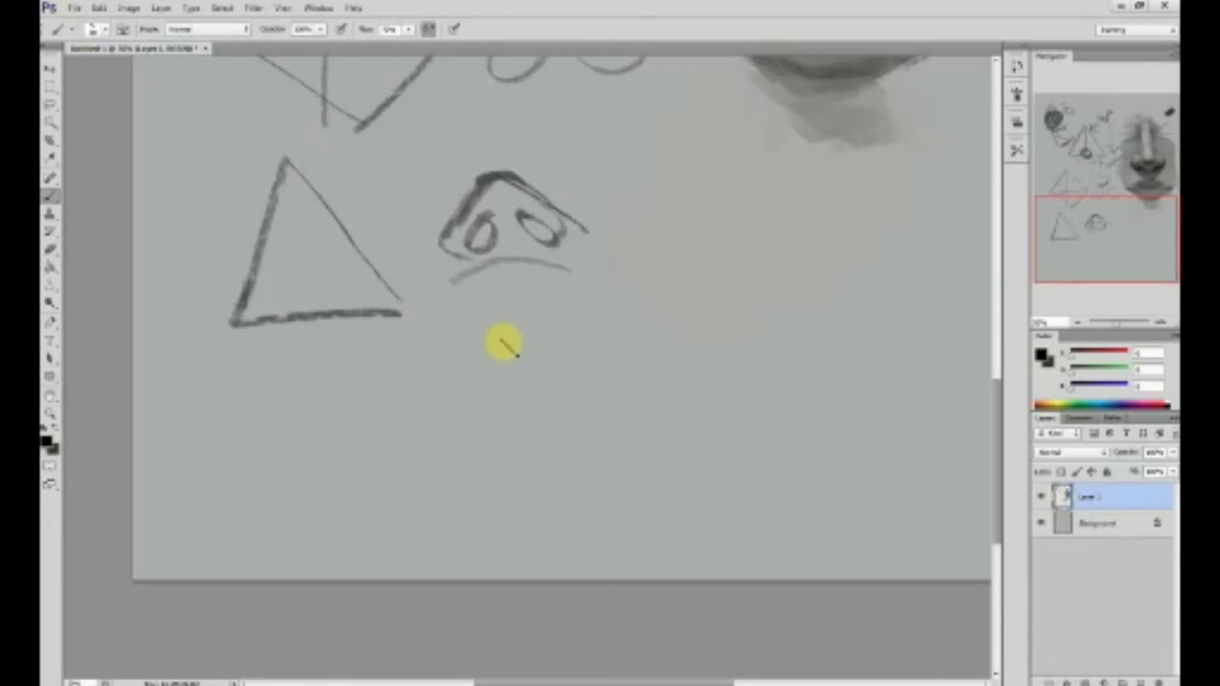
left_click_drag(525, 276, 534, 485)
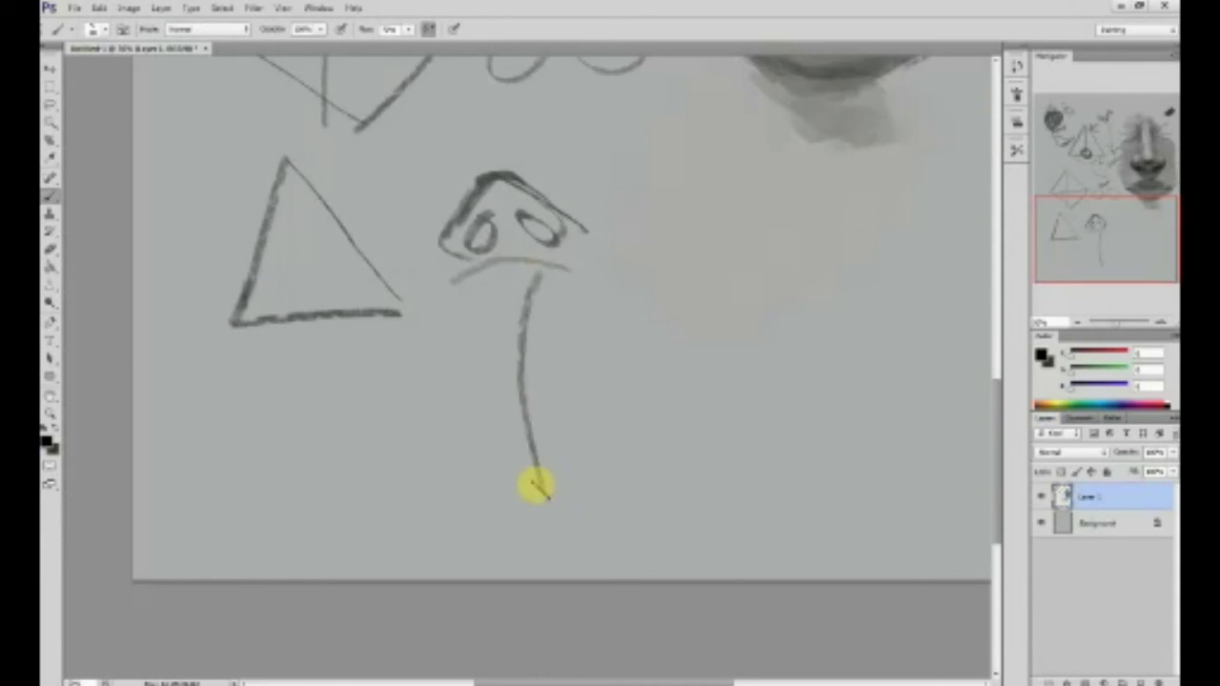
key("ctrl+z")
left_click_drag(525, 288, 527, 498)
left_click_drag(464, 354, 663, 354)
mouse_move(468, 414)
left_mouse_down()
mouse_move(646, 409)
mouse_move(449, 413)
mouse_move(626, 410)
left_mouse_up()
left_click_drag(442, 354, 641, 352)
mouse_move(559, 252)
left_mouse_down()
mouse_move(522, 334)
mouse_move(526, 447)
left_mouse_up()
left_click_drag(532, 288, 544, 472)
left_click_drag(525, 309, 572, 512)
left_click_drag(521, 351, 561, 512)
left_click_drag(519, 420, 571, 518)
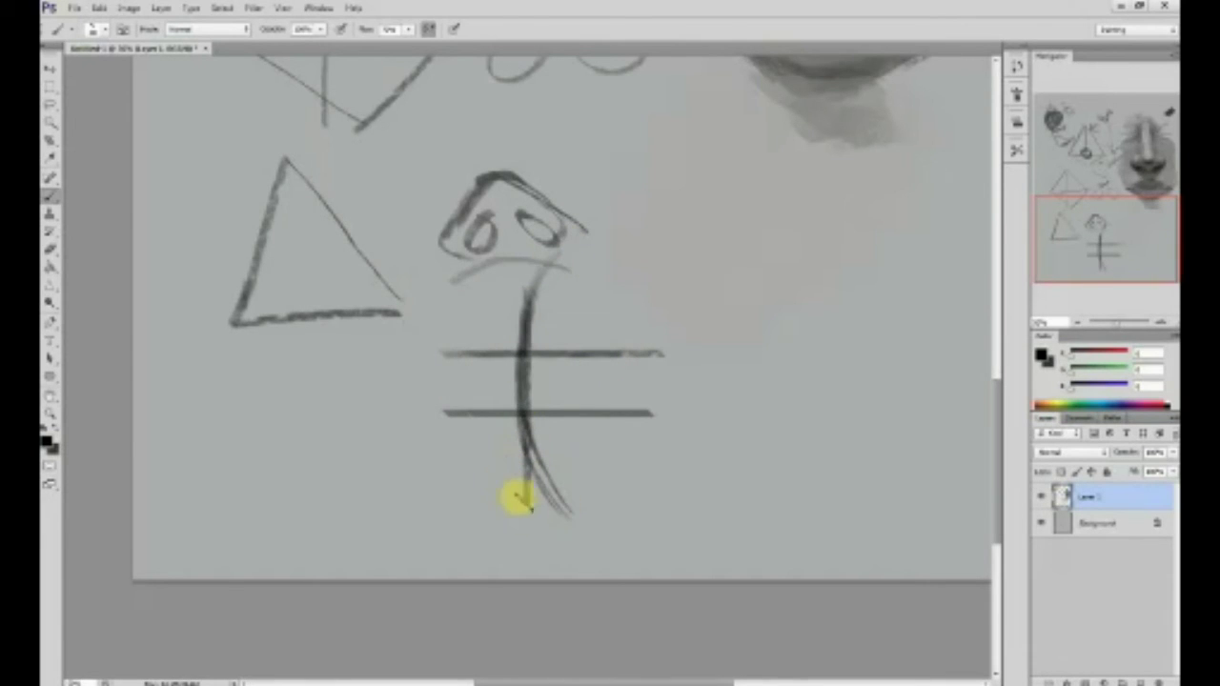
- Sketch an oval head outline around the guide lines and lighten the construction with the Eraser
left_click_drag(501, 494, 609, 217)
mouse_move(452, 358)
left_mouse_down()
mouse_move(612, 225)
mouse_move(686, 370)
left_mouse_up()
left_click_drag(608, 231, 675, 439)
left_click_drag(652, 336, 587, 518)
left_click_drag(655, 439, 496, 496)
mouse_move(452, 460)
left_mouse_down()
mouse_move(643, 490)
mouse_move(520, 505)
left_mouse_up()
key("e")
mouse_move(464, 429)
left_mouse_down()
mouse_move(567, 413)
mouse_move(689, 430)
mouse_move(648, 318)
left_mouse_up()
- Draw an eye on each side of the centre line along the upper guide, lightening the left eye with the Eraser
key("b")
mouse_move(560, 335)
left_mouse_down()
mouse_move(545, 363)
mouse_move(553, 353)
mouse_move(495, 360)
left_mouse_up()
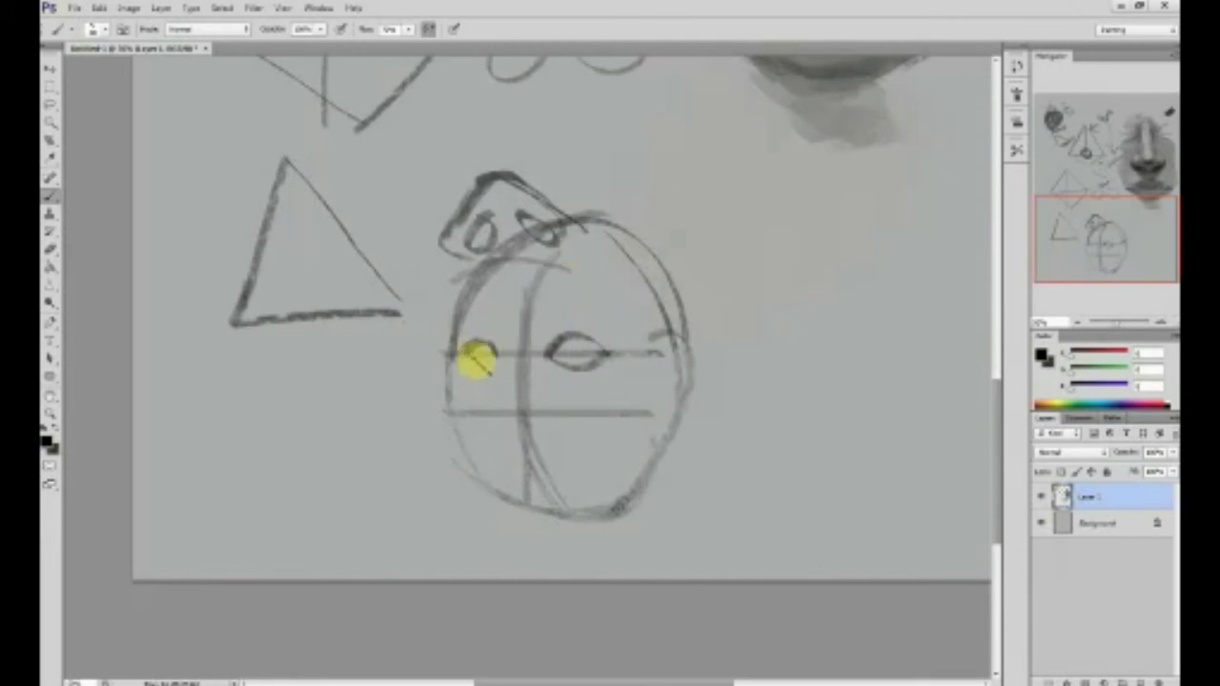
mouse_move(474, 340)
left_mouse_down()
mouse_move(465, 354)
mouse_move(491, 355)
left_mouse_up()
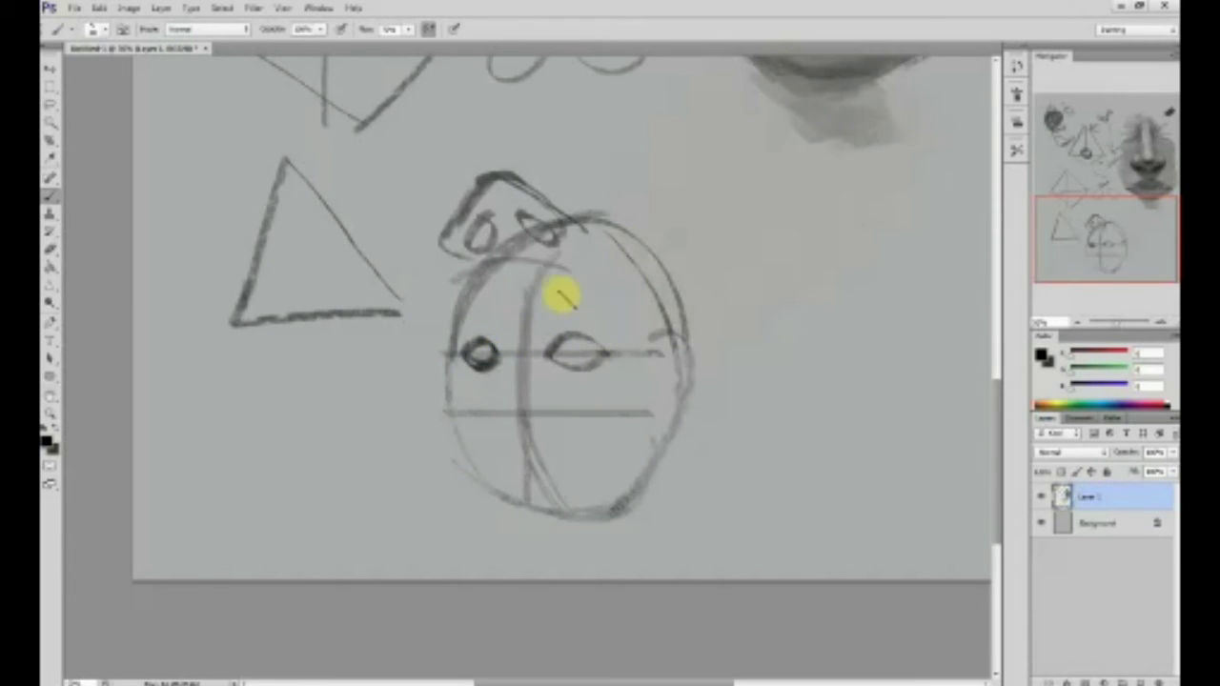
key("e")
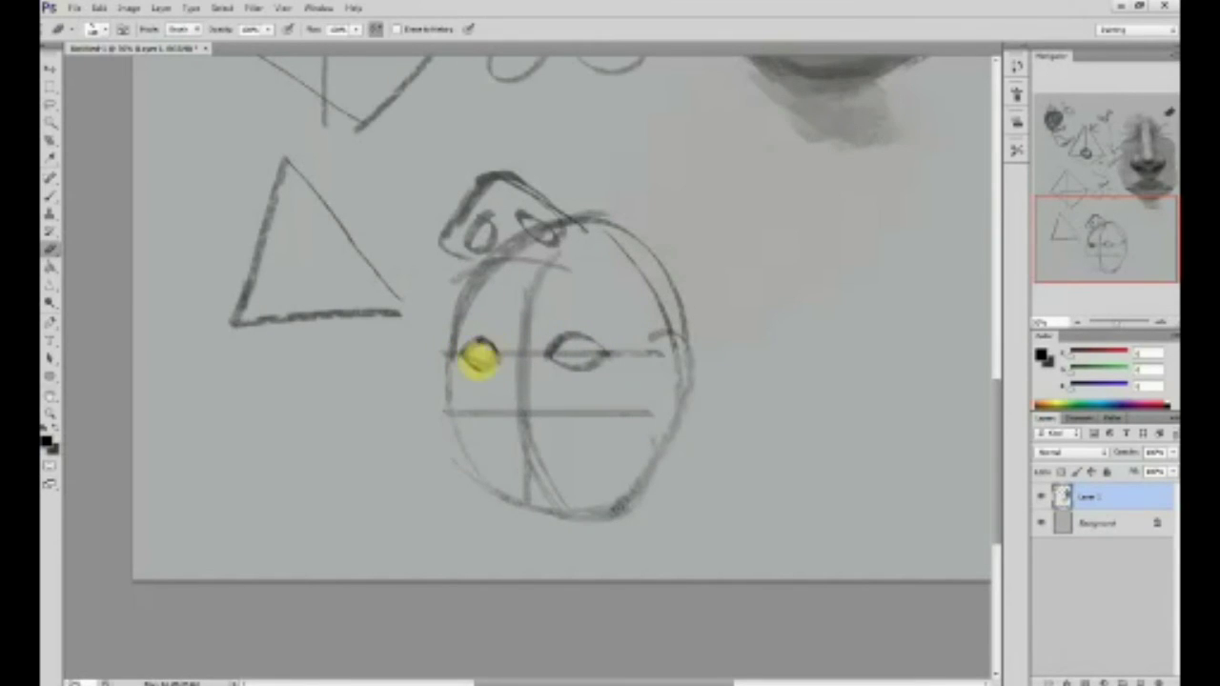
key("b")
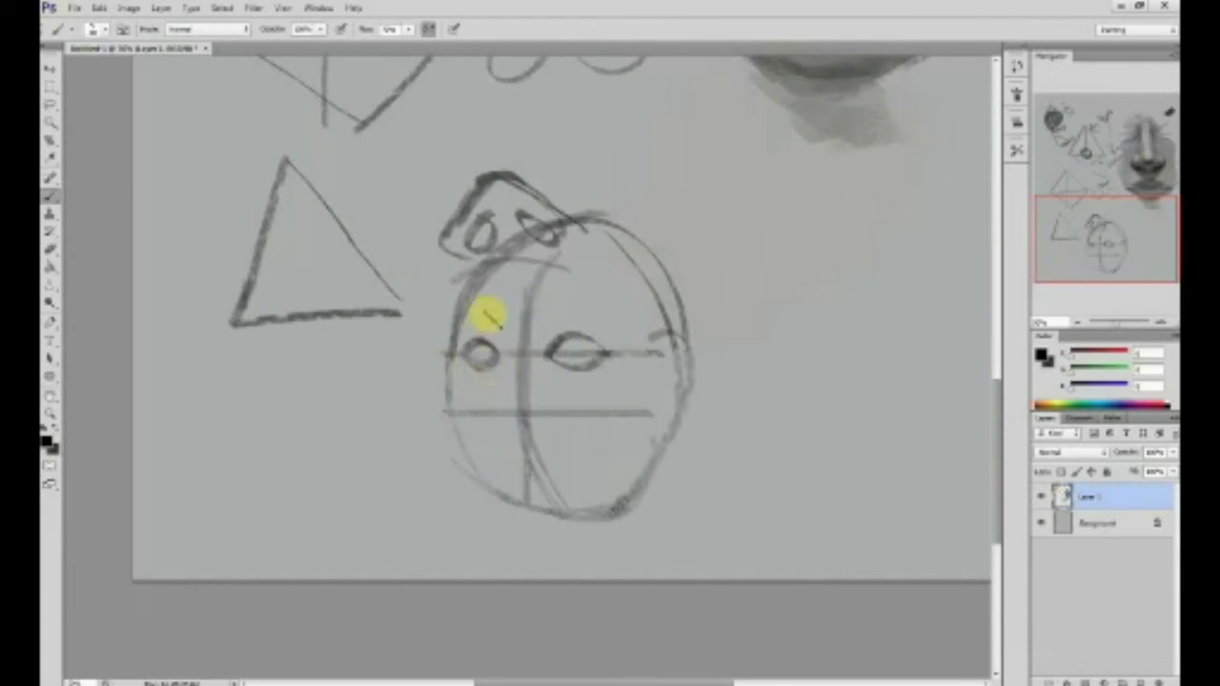
- Sketch a small triangular nose between the two horizontal guides and undo the surplus strokes around it
left_click_drag(494, 410, 511, 363)
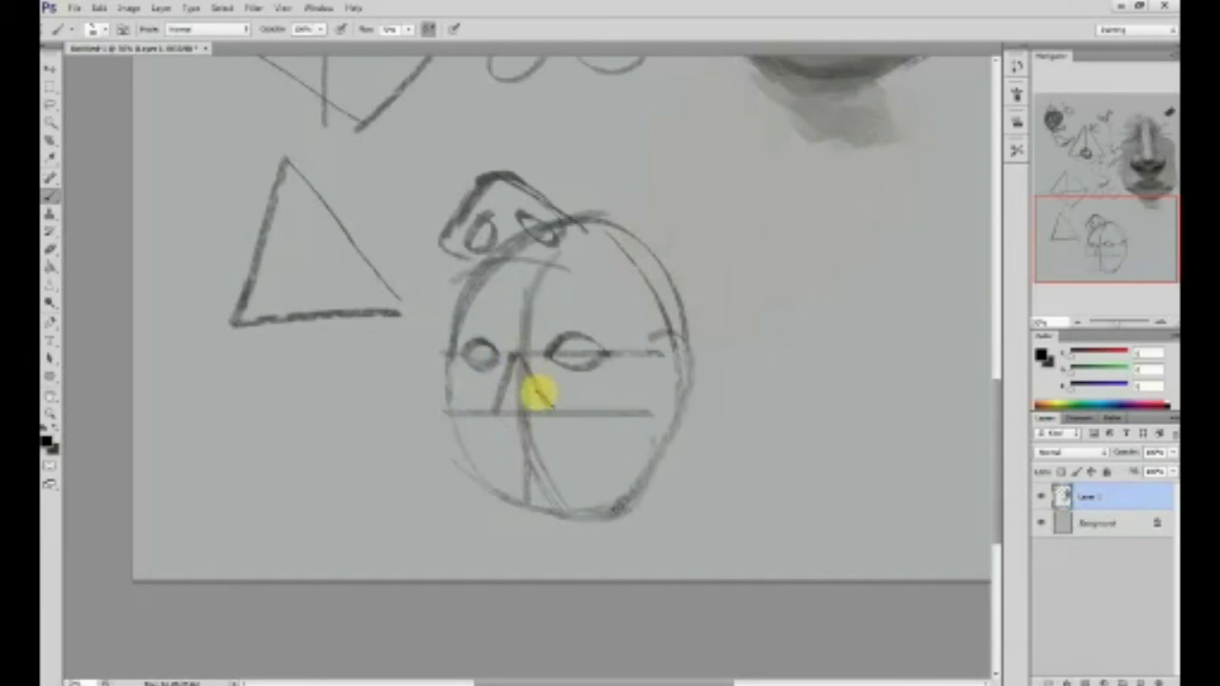
mouse_move(553, 409)
left_mouse_down()
mouse_move(496, 321)
mouse_move(483, 486)
left_mouse_up()
mouse_move(545, 323)
left_mouse_down()
mouse_move(560, 421)
mouse_move(520, 359)
left_mouse_up()
key("ctrl+alt+z")
key("ctrl+alt+z")
key("ctrl+alt+z")
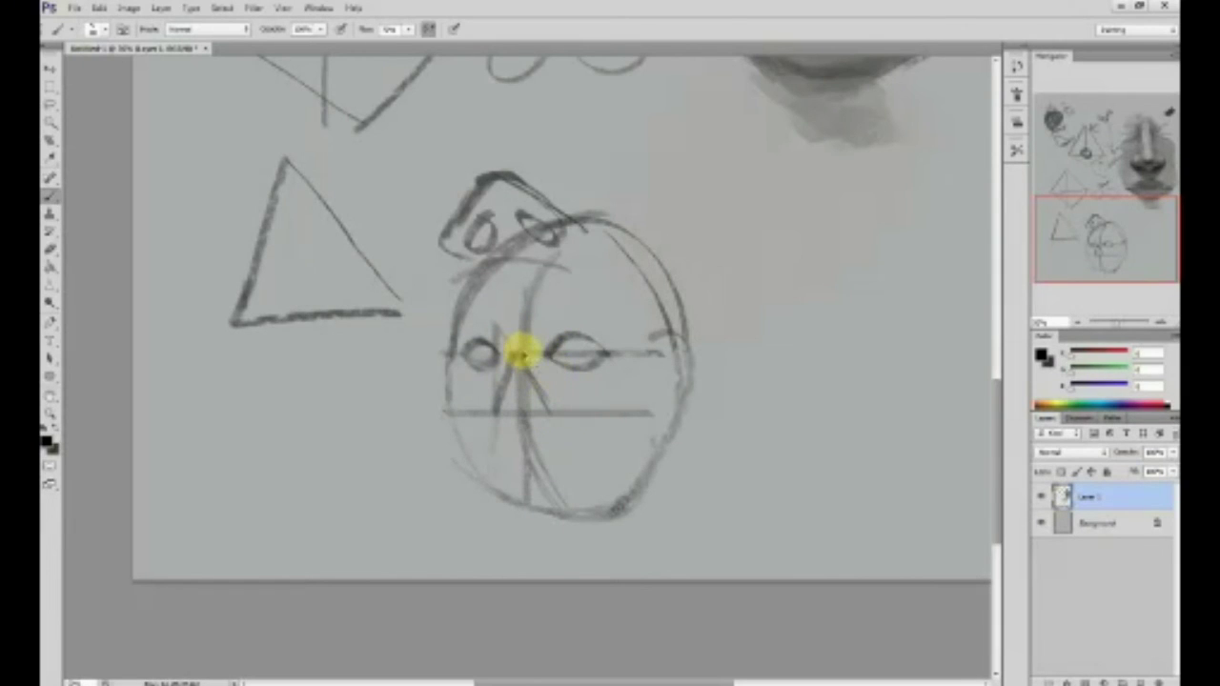
- Draw vertical guides from the inner eye corners to the nose base and darken the nose's centre line and apex
mouse_move(497, 333)
left_mouse_down()
mouse_move(501, 356)
mouse_move(542, 346)
mouse_move(544, 333)
mouse_move(554, 414)
left_mouse_up()
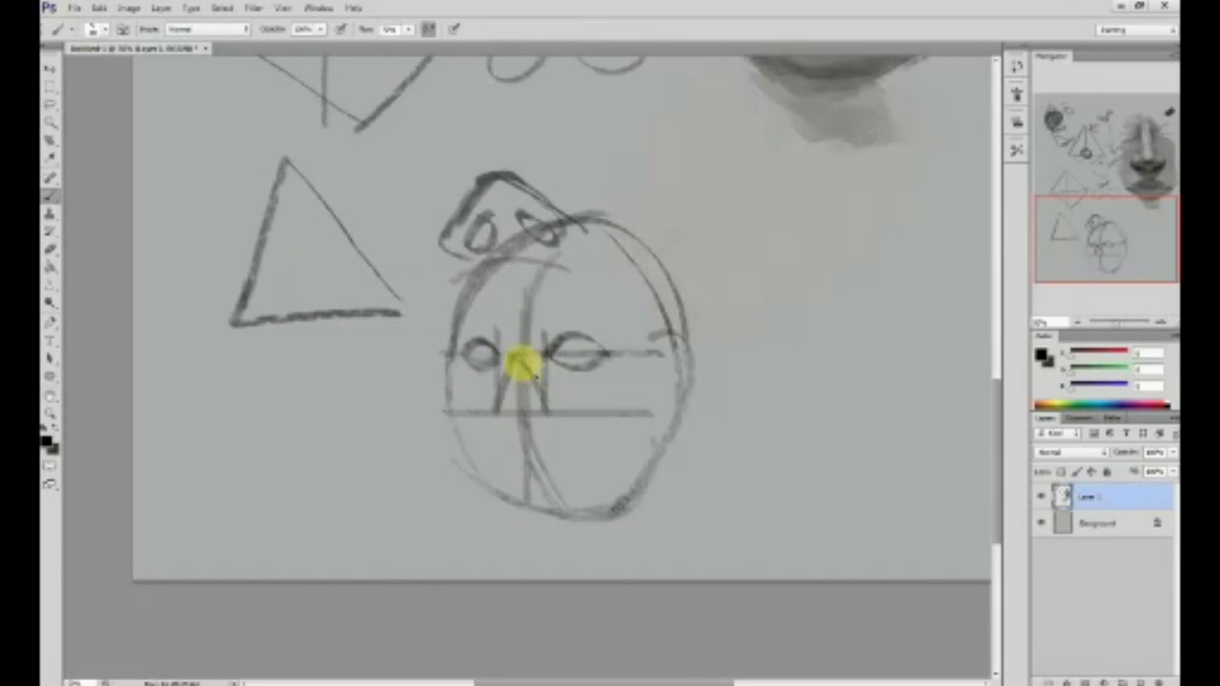
left_click_drag(522, 318, 532, 422)
left_click_drag(526, 354, 508, 383)
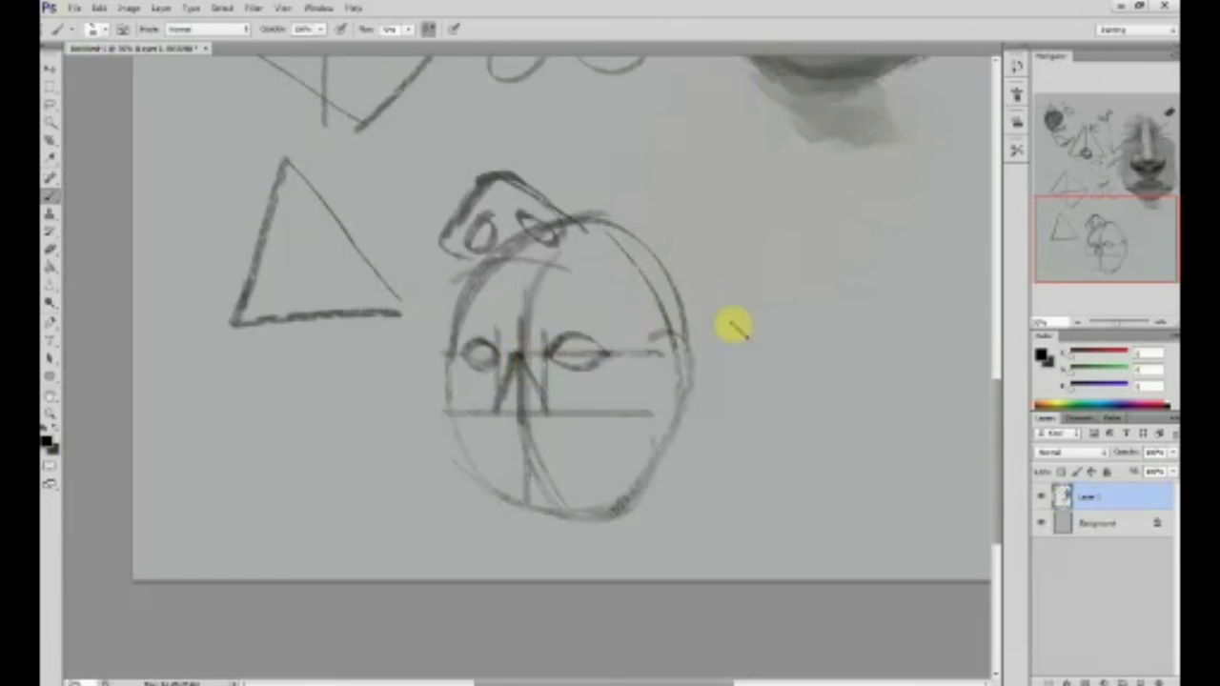
- Sketch a pair of small oval eyes in the empty area beside the head
left_click_drag(880, 295, 863, 317)
left_click_drag(790, 330, 782, 323)
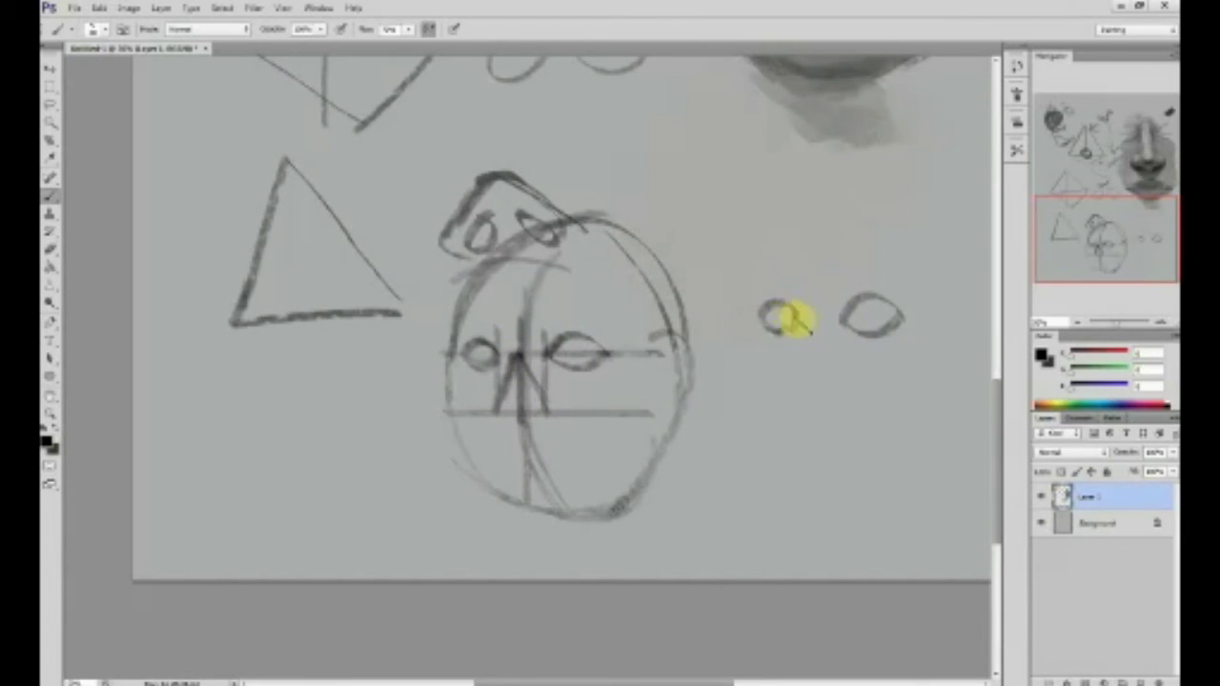
mouse_move(818, 313)
left_mouse_down()
mouse_move(798, 416)
mouse_move(887, 396)
left_mouse_up()
left_click_drag(798, 416, 883, 400)
left_click_drag(801, 417, 847, 446)
left_click_drag(885, 398, 862, 433)
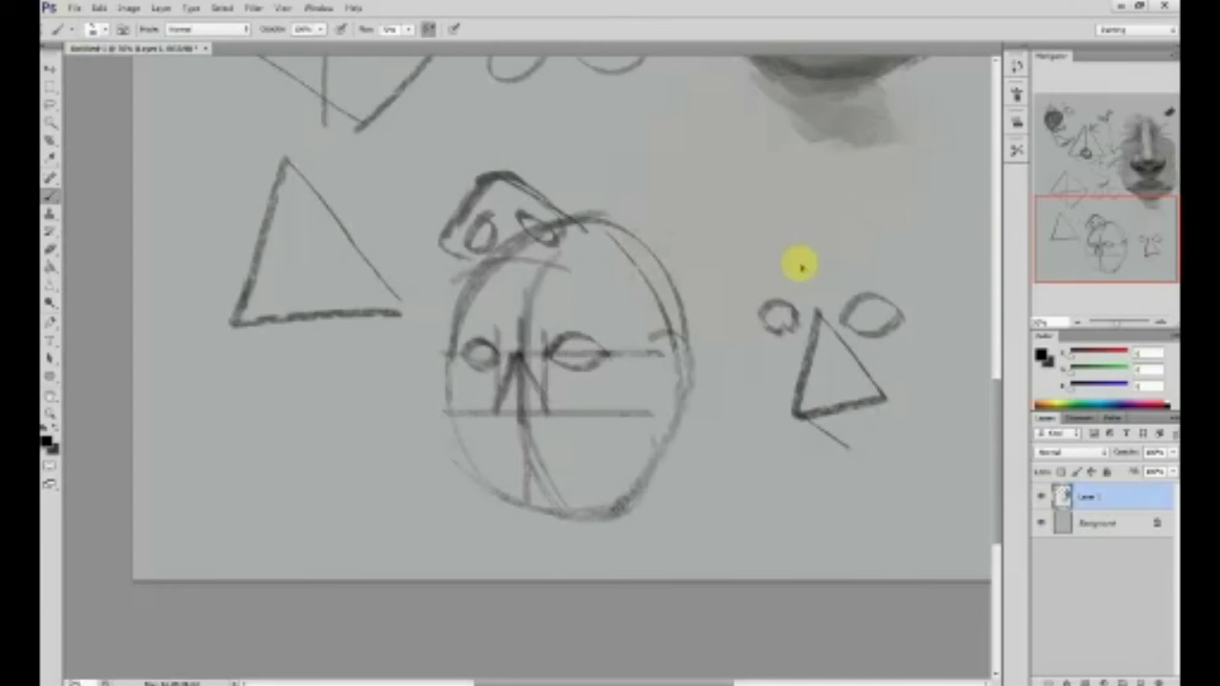
key("ctrl+alt+z")
key("ctrl+alt+z")
key("ctrl+alt+z")
key("ctrl+alt+z")
key("ctrl+alt+z")
- Draw an eye line, a centre line and vertical guides from the inner corners through the separate pair of eyes, undoing a trial nose
left_click_drag(749, 320, 924, 315)
left_click_drag(817, 235, 816, 469)
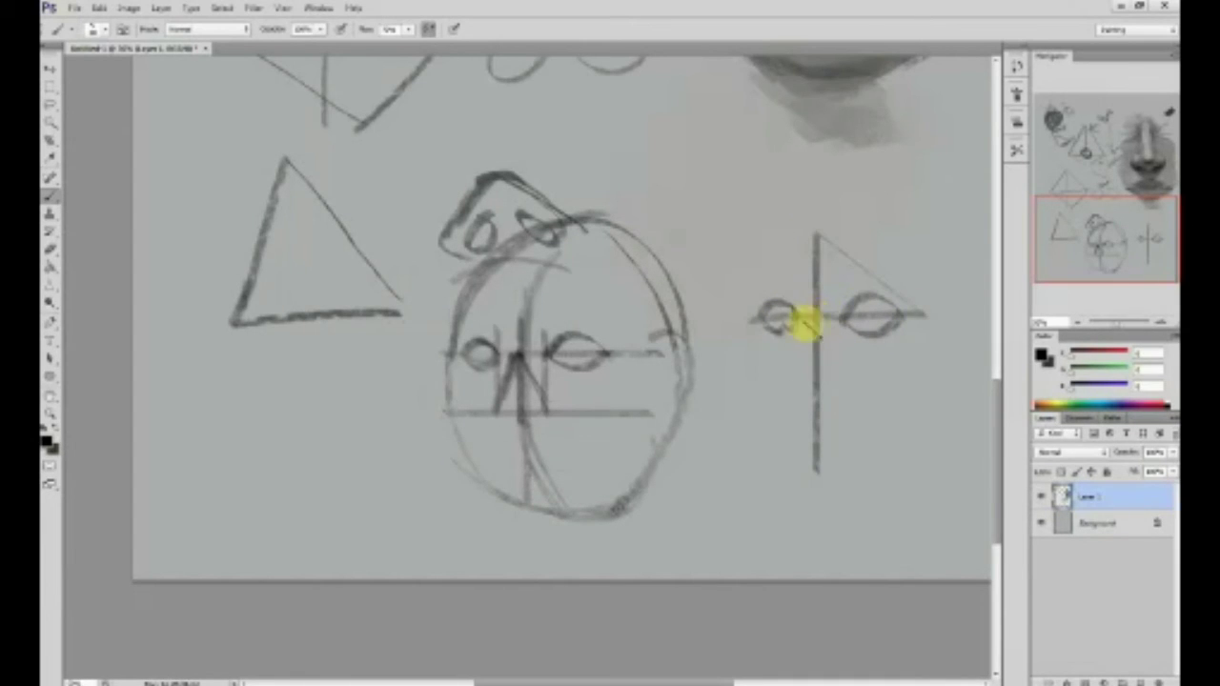
left_click_drag(790, 286, 792, 443)
left_click_drag(840, 284, 841, 430)
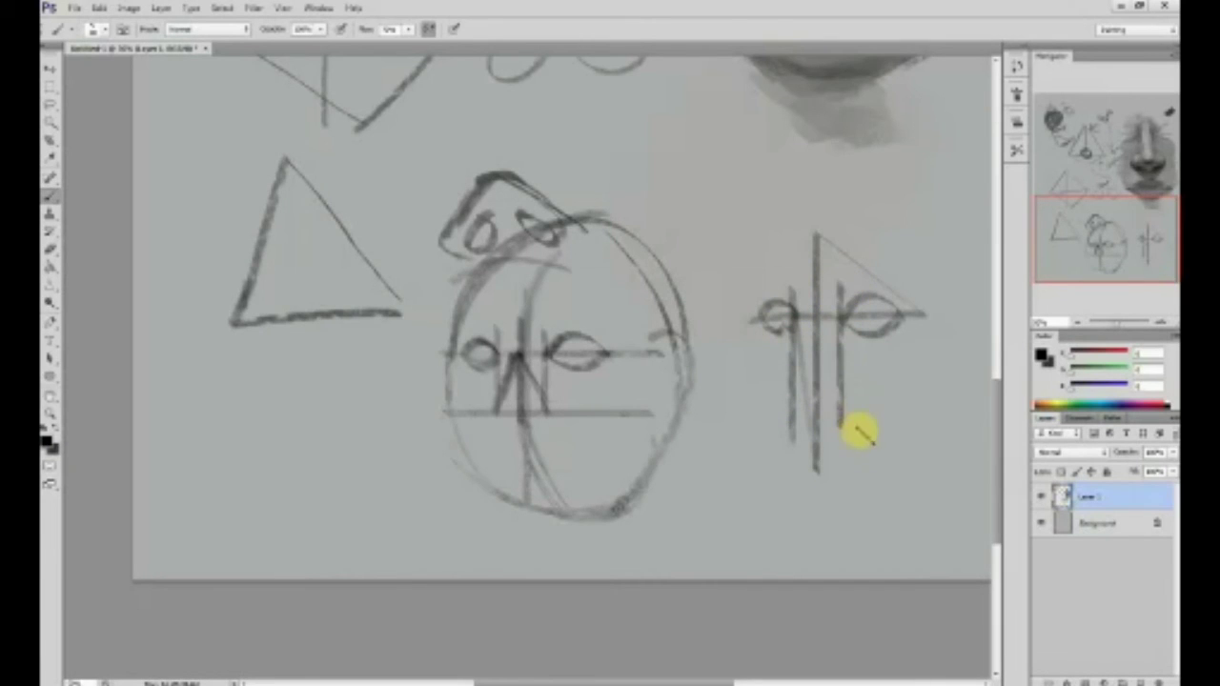
mouse_move(790, 366)
left_mouse_down()
mouse_move(811, 321)
mouse_move(839, 368)
mouse_move(782, 364)
mouse_move(837, 360)
mouse_move(827, 385)
mouse_move(848, 408)
left_mouse_up()
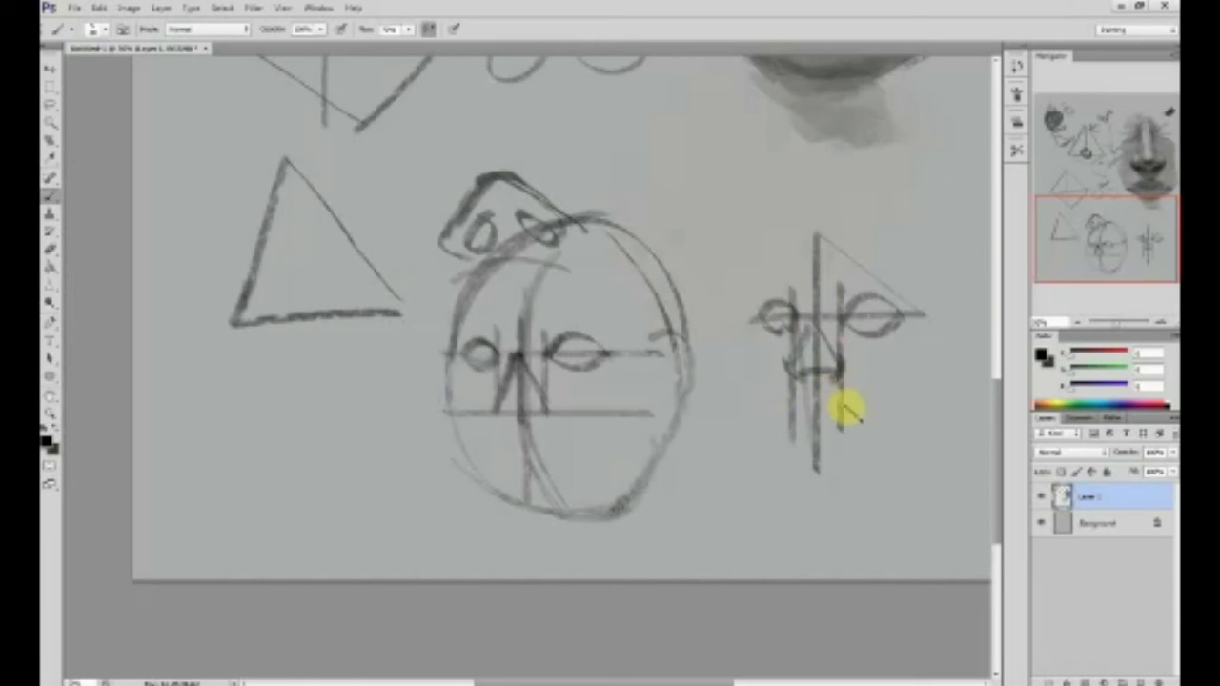
key("ctrl+z")
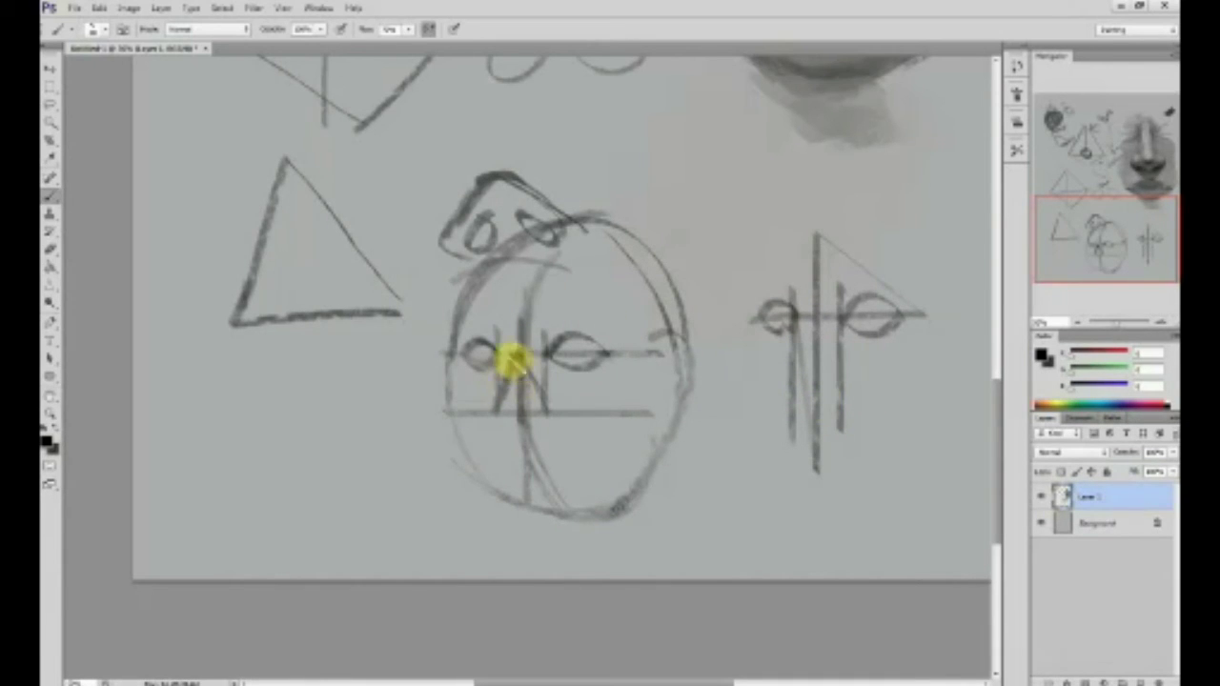
- Lighten the eyes and nose on the face with the Eraser and redraw the nose as a wedge with an angled base
key("e")
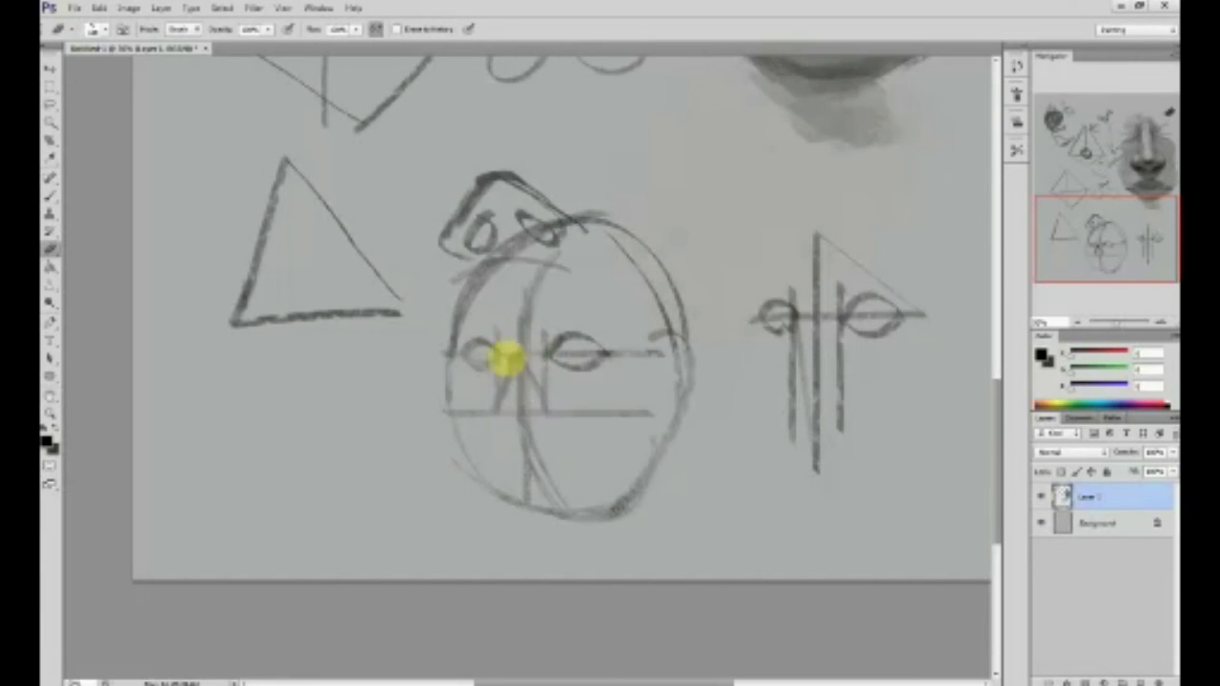
key("b")
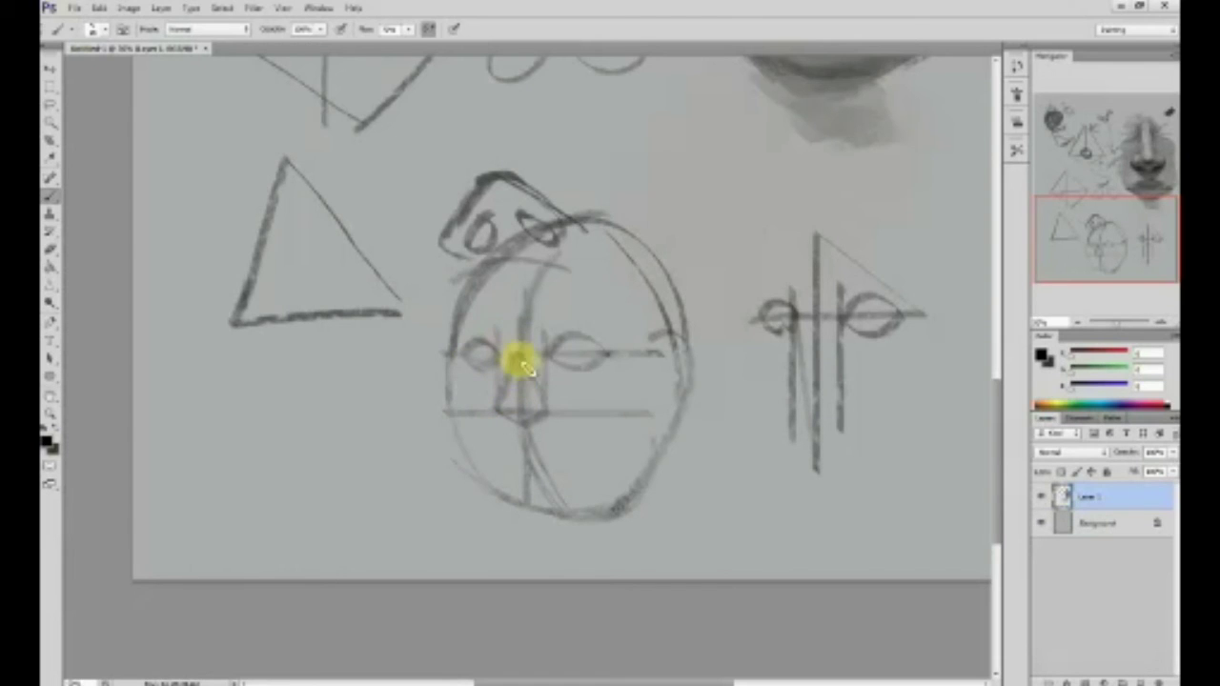
- Sketch a small faceted nose base with a bridge line below the large triangle
mouse_move(253, 402)
left_mouse_down()
mouse_move(253, 443)
mouse_move(254, 403)
mouse_move(322, 413)
left_mouse_up()
left_click_drag(258, 443, 322, 413)
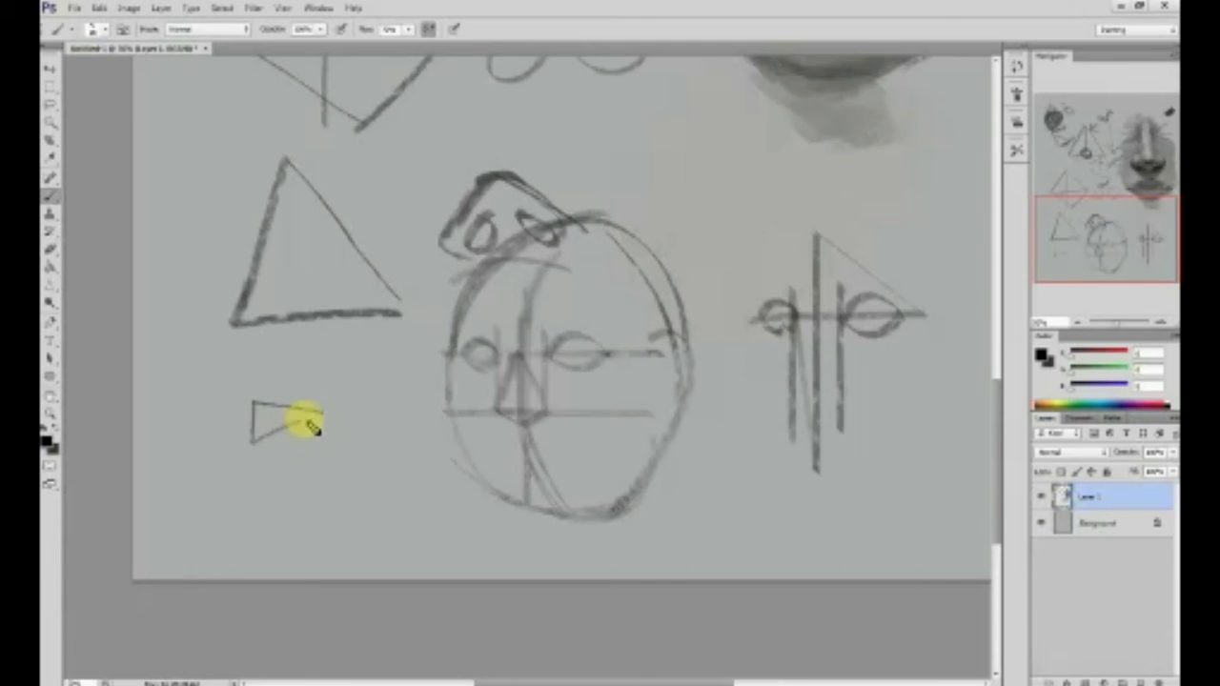
mouse_move(251, 404)
left_mouse_down()
mouse_move(279, 347)
mouse_move(268, 415)
mouse_move(320, 415)
mouse_move(269, 454)
mouse_move(252, 448)
mouse_move(283, 466)
left_mouse_up()
left_click_drag(321, 413, 283, 467)
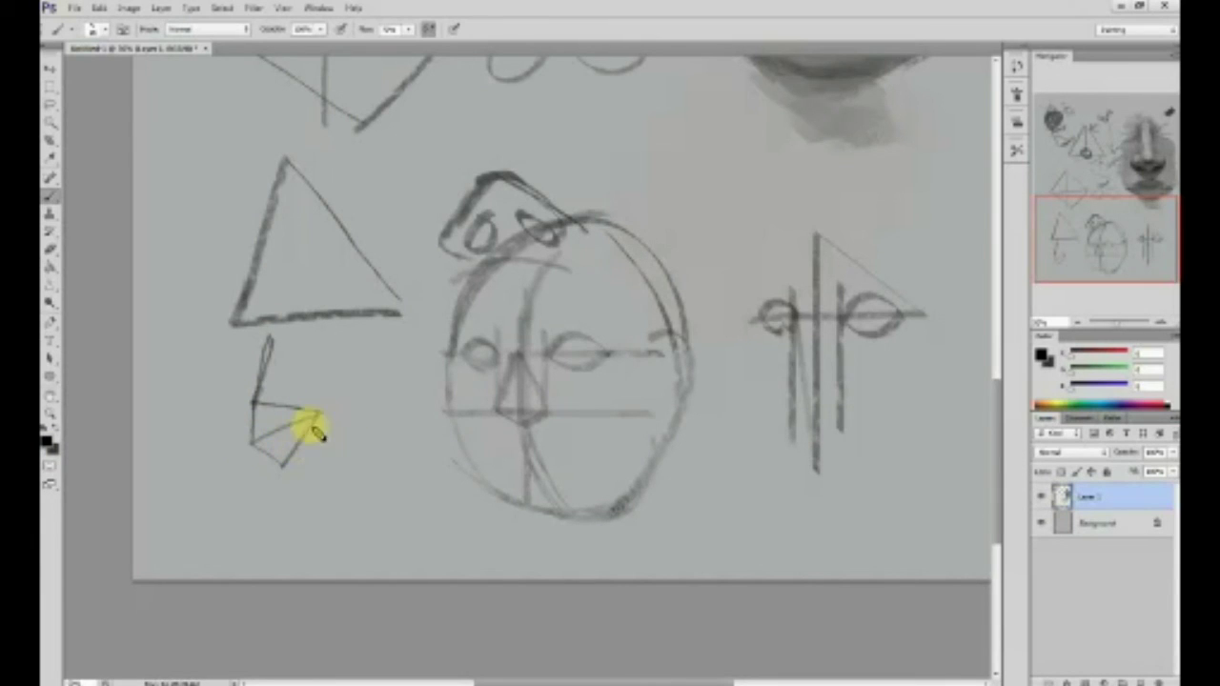
mouse_move(503, 412)
left_mouse_down()
mouse_move(522, 435)
mouse_move(549, 426)
mouse_move(481, 444)
left_mouse_up()
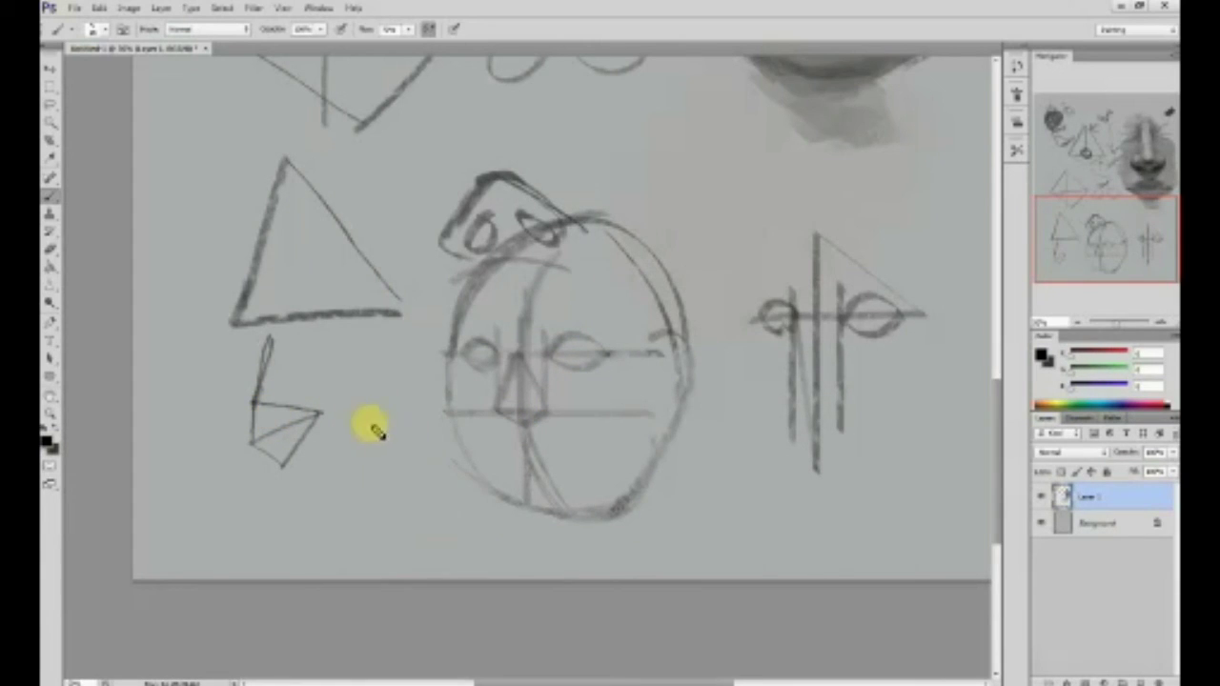
- Sketch the nose's underside as a four-sided plane with crossed diagonals and a scribbled nostril, undoing the first attempt
mouse_move(379, 389)
left_mouse_down()
mouse_move(331, 453)
mouse_move(382, 484)
mouse_move(308, 513)
left_mouse_up()
key("ctrl+z")
key("ctrl+alt+z")
left_click_drag(318, 468, 370, 500)
mouse_move(319, 468)
left_mouse_down()
mouse_move(396, 466)
mouse_move(367, 504)
mouse_move(378, 498)
mouse_move(312, 515)
left_mouse_up()
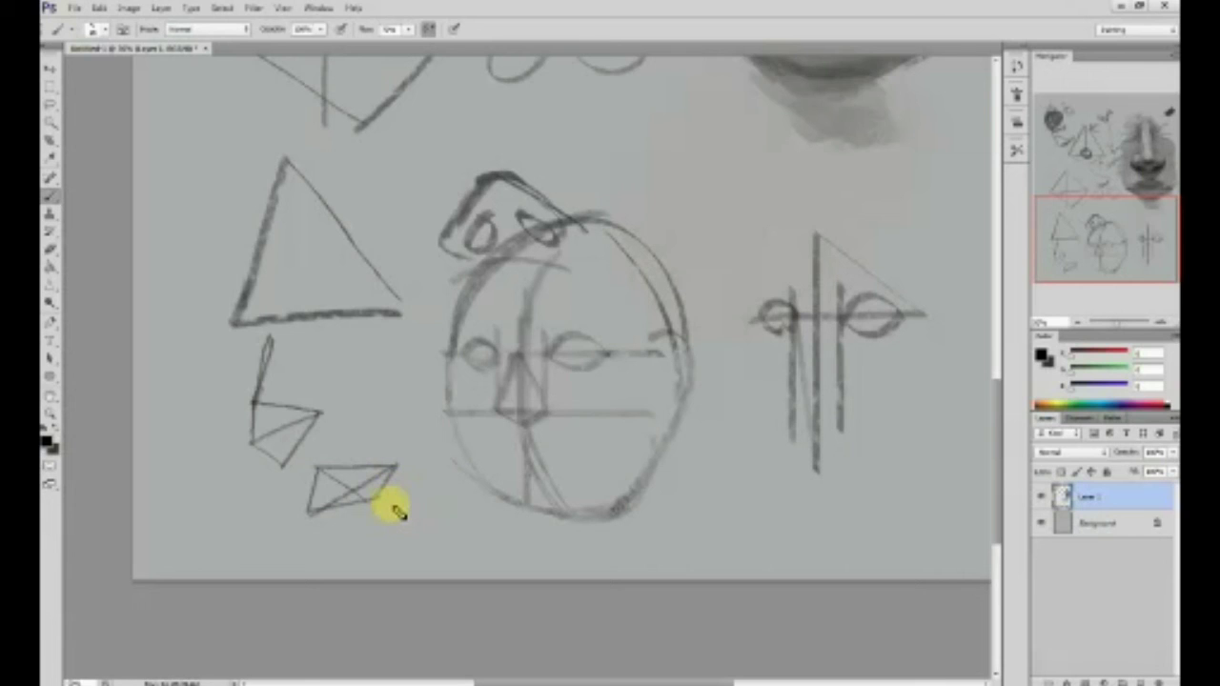
mouse_move(341, 489)
left_mouse_down()
mouse_move(365, 465)
mouse_move(383, 474)
mouse_move(337, 459)
mouse_move(331, 494)
mouse_move(357, 462)
mouse_move(368, 473)
mouse_move(356, 462)
mouse_move(382, 486)
left_mouse_up()
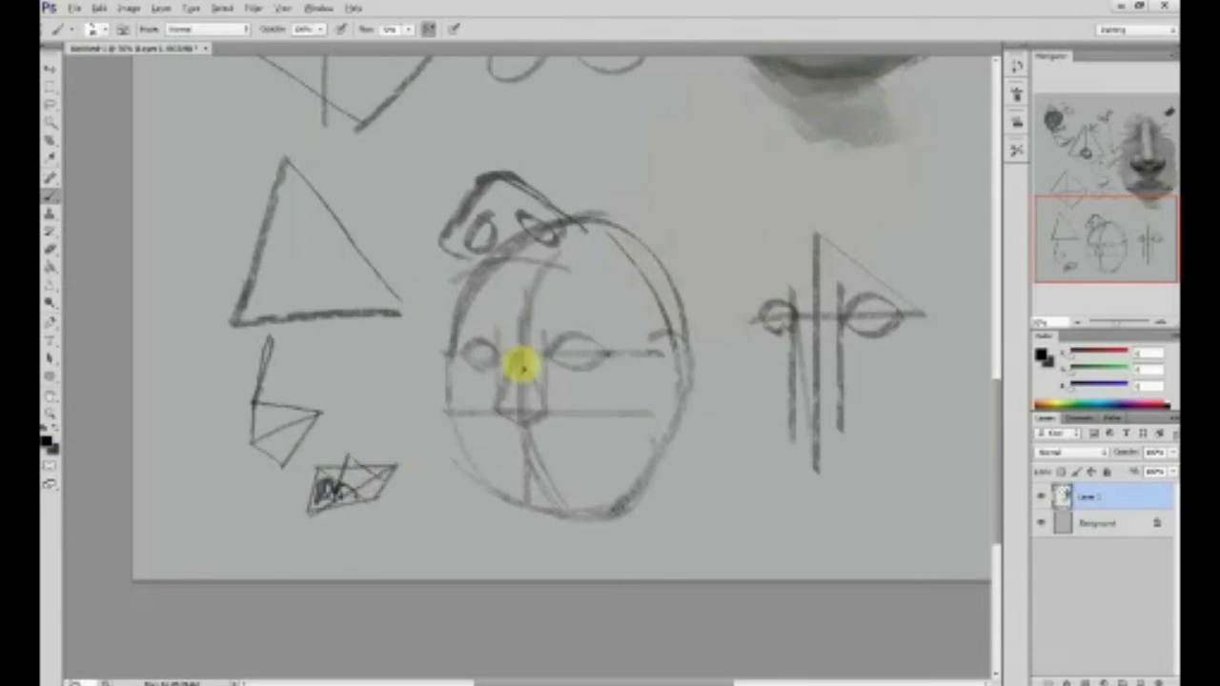
- Draw the ridge lines of the nose on the face from the bridge down to the base
mouse_move(518, 416)
left_mouse_down()
mouse_move(506, 389)
mouse_move(520, 360)
mouse_move(508, 409)
mouse_move(519, 367)
left_mouse_up()
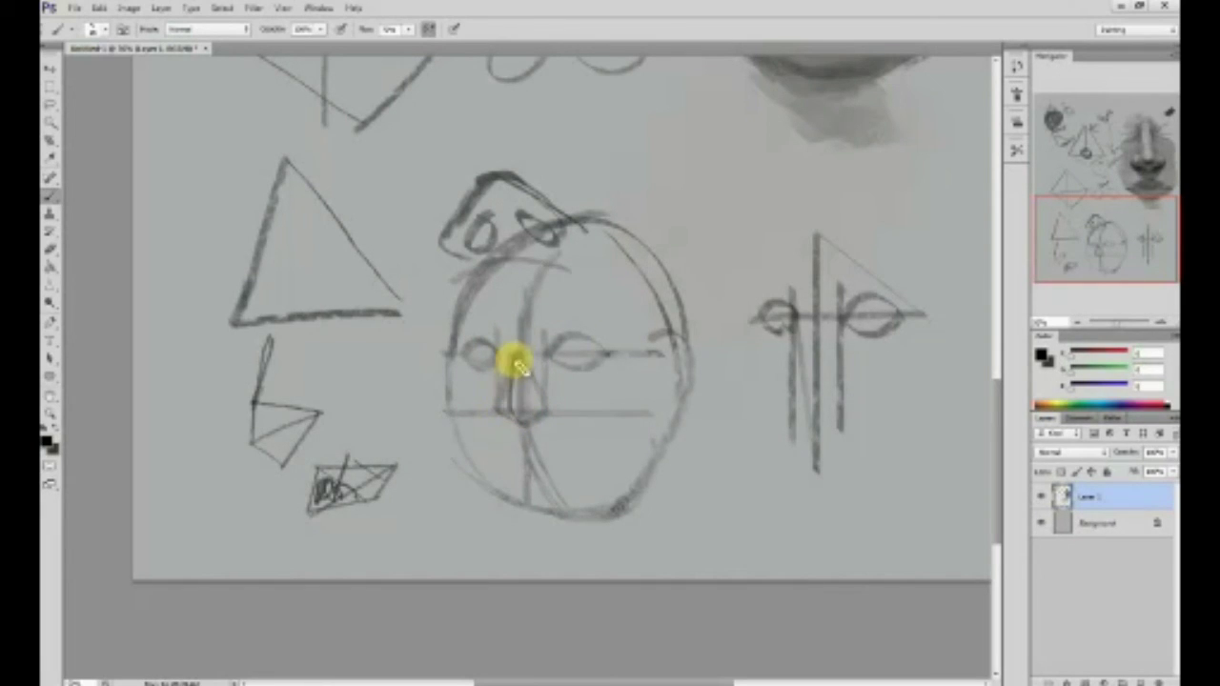
left_click_drag(779, 200, 651, 544)
mouse_move(649, 308)
left_mouse_down()
mouse_move(684, 373)
mouse_move(749, 123)
left_mouse_up()
mouse_move(486, 561)
left_mouse_down()
mouse_move(480, 575)
mouse_move(484, 530)
left_mouse_up()
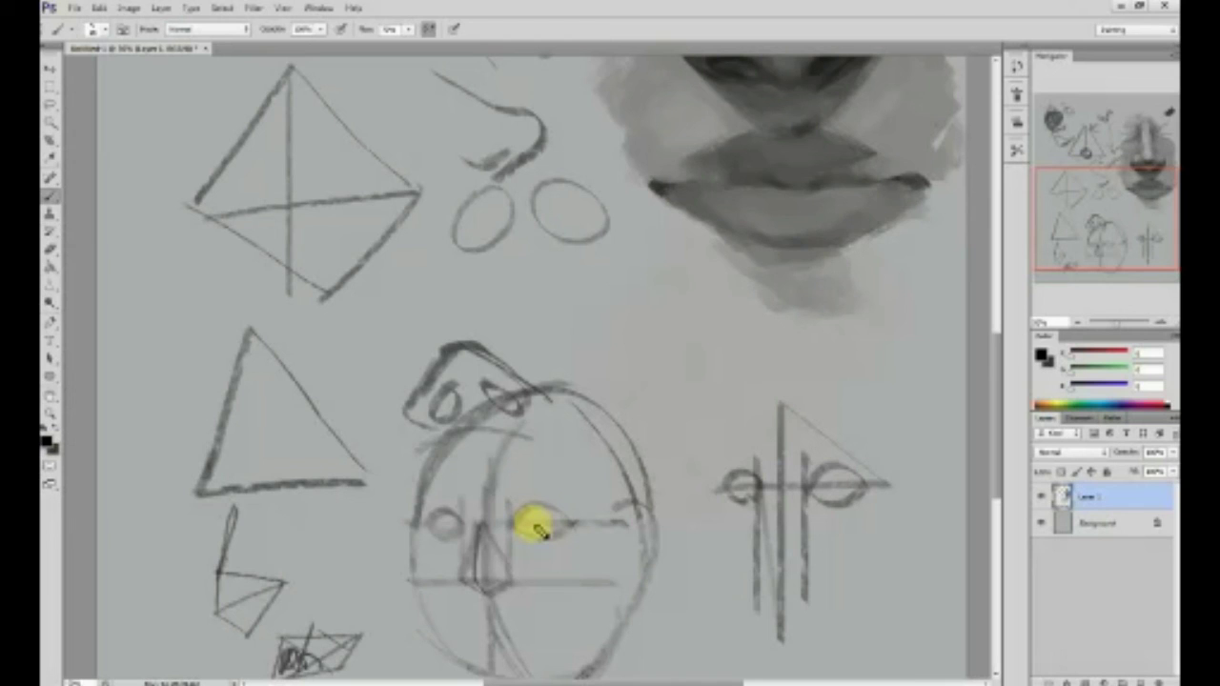
left_click_drag(726, 457, 654, 264)
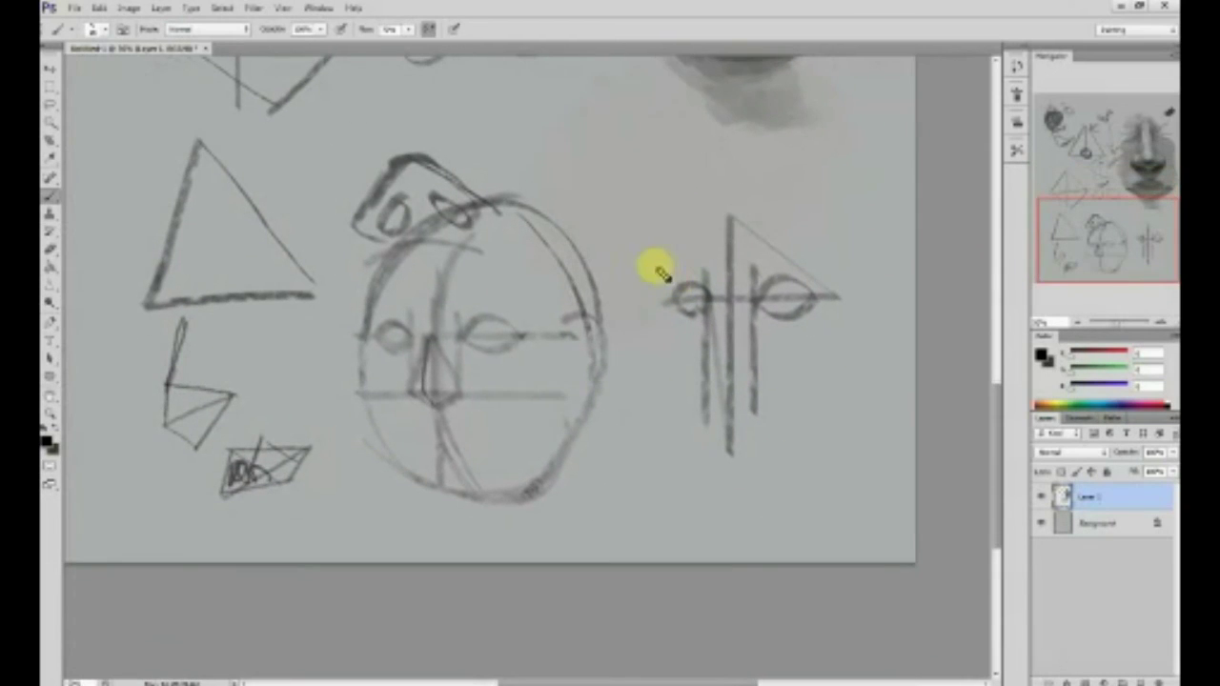
- Try a curved line from the forehead into the nose bridge, and soften the nose and centre line with the Eraser
key("e")
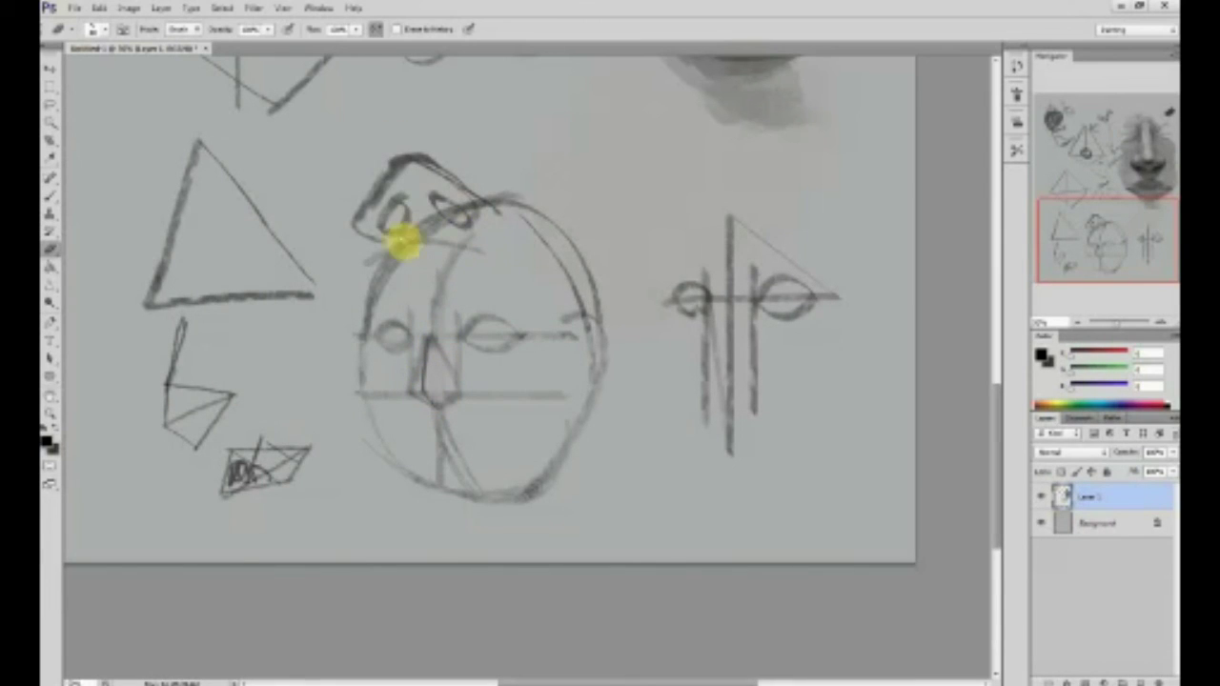
key("b")
left_click_drag(447, 265, 426, 328)
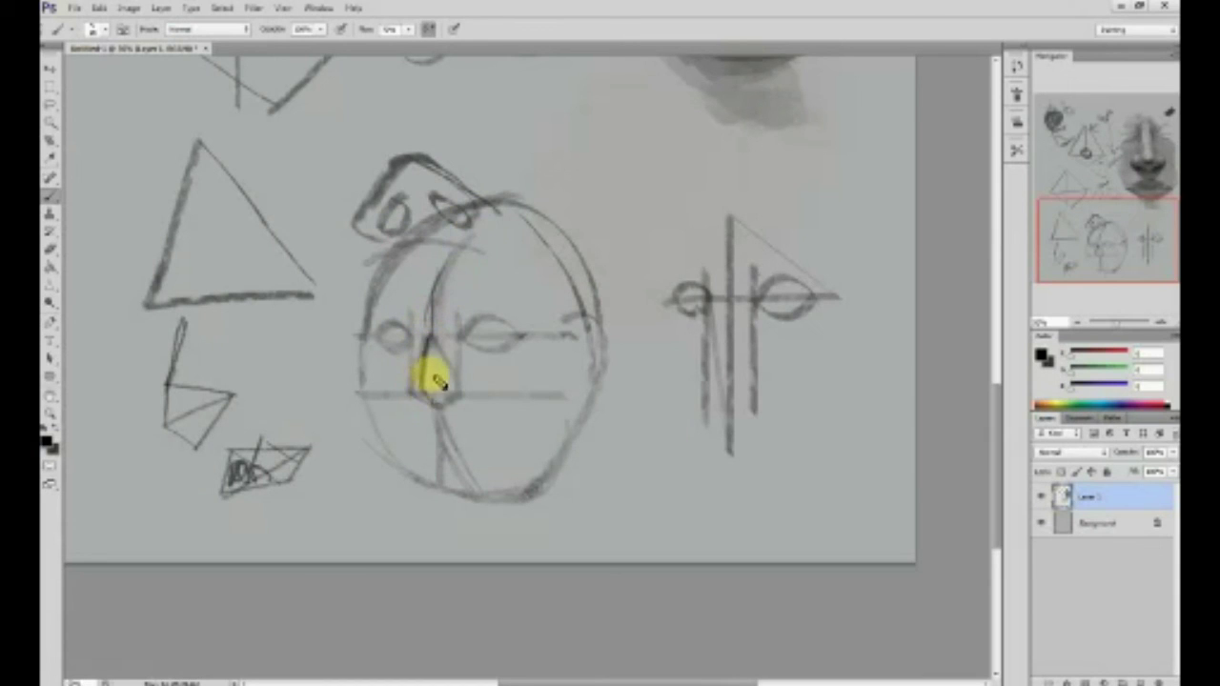
key("e")
mouse_move(428, 327)
left_mouse_down()
mouse_move(427, 396)
mouse_move(428, 301)
left_mouse_up()
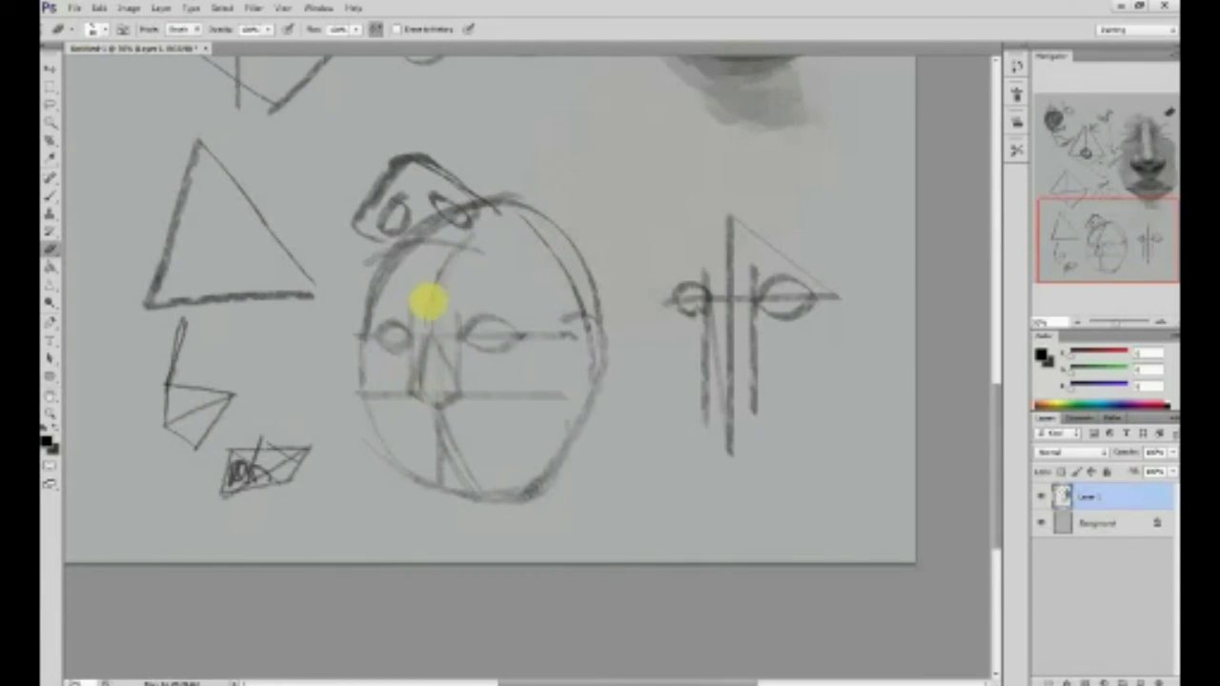
- Draw the nostrils, rounded tip and bridge shadows of the nose on the face, cleaning the construction with the Eraser
key("b")
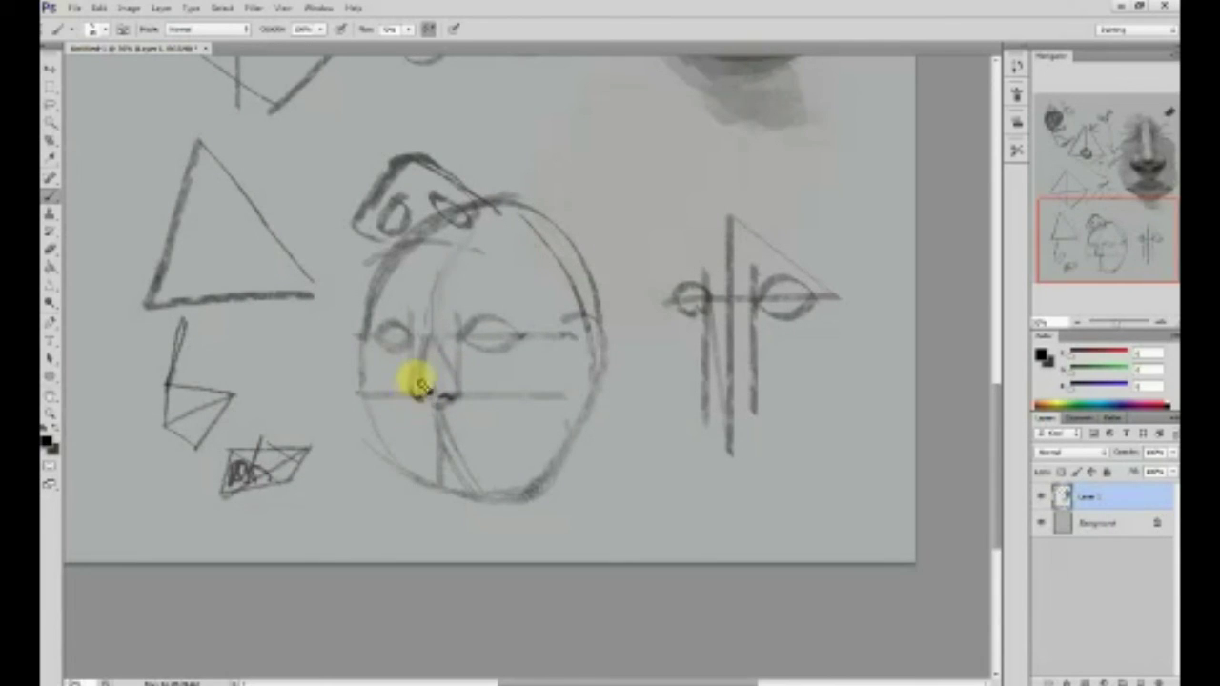
key("e")
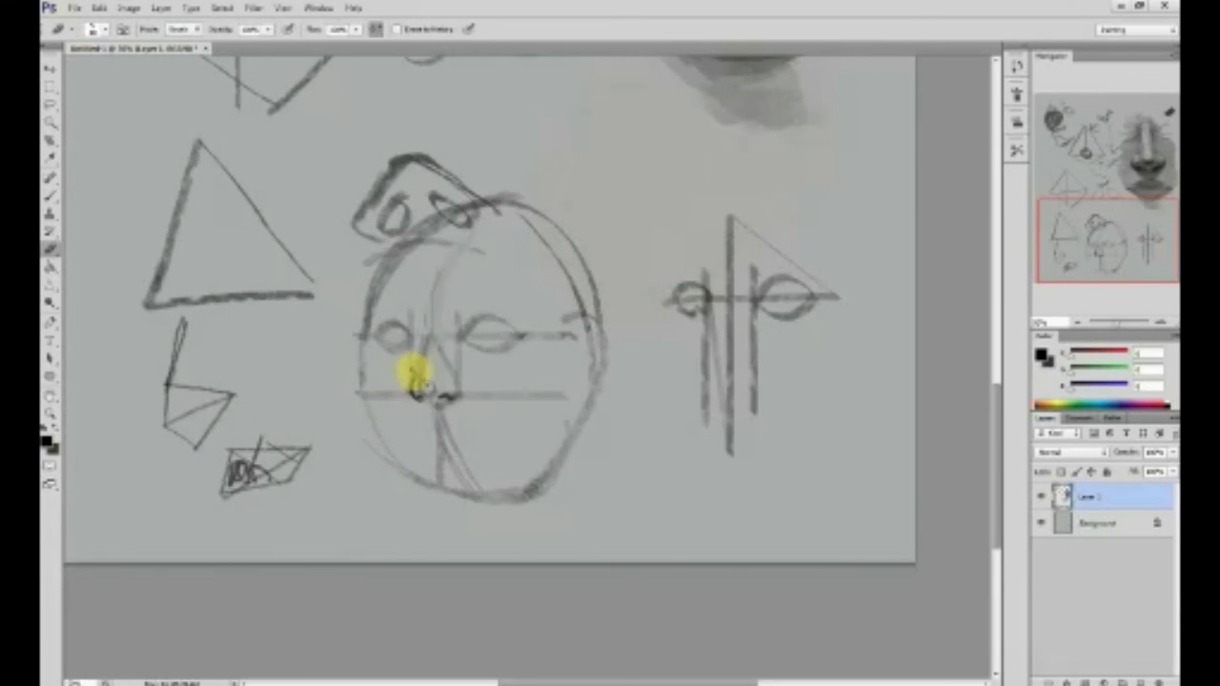
key("b")
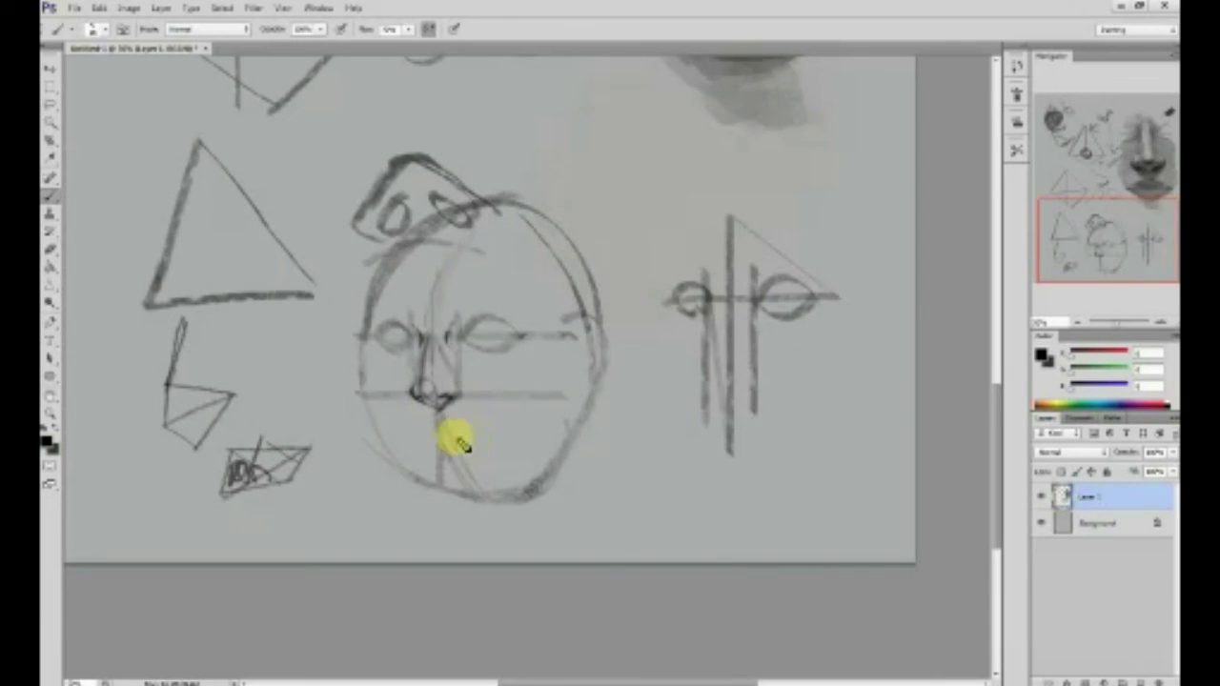
mouse_move(443, 353)
left_mouse_down()
mouse_move(439, 387)
mouse_move(435, 340)
left_mouse_up()
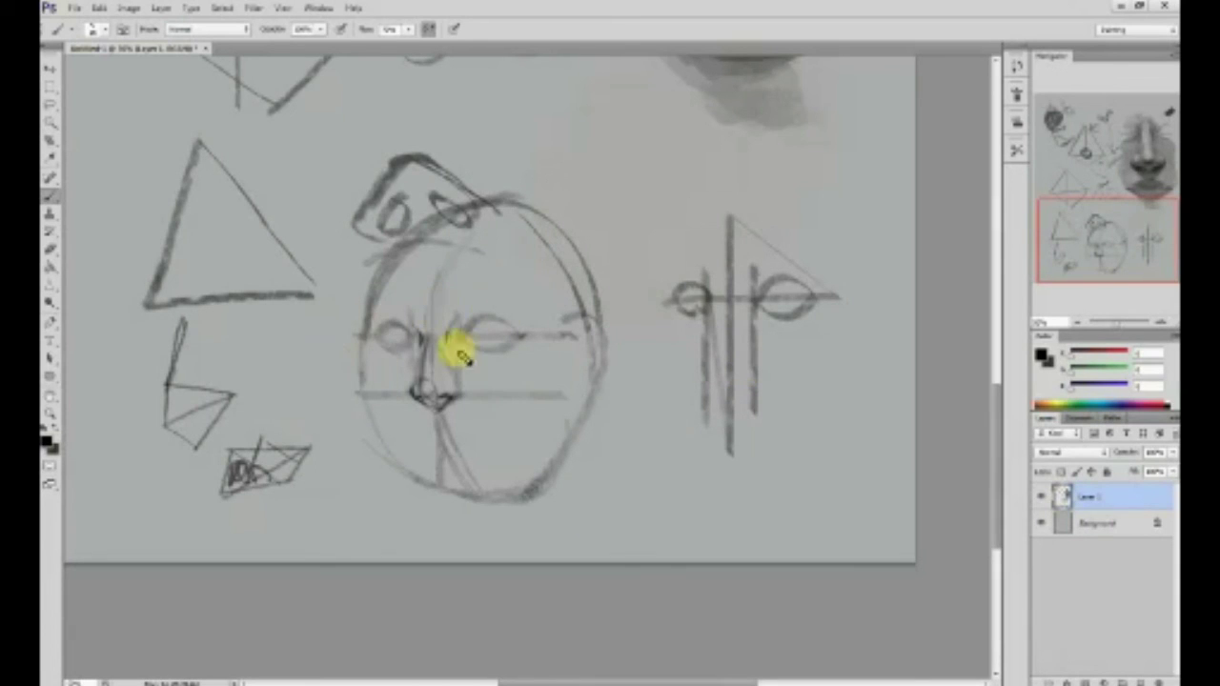
- Define the outlines of both eyes on the face and add the upper lid and brow lines above the larger eye
mouse_move(461, 338)
left_mouse_down()
mouse_move(508, 338)
mouse_move(491, 337)
mouse_move(523, 353)
mouse_move(474, 343)
left_mouse_up()
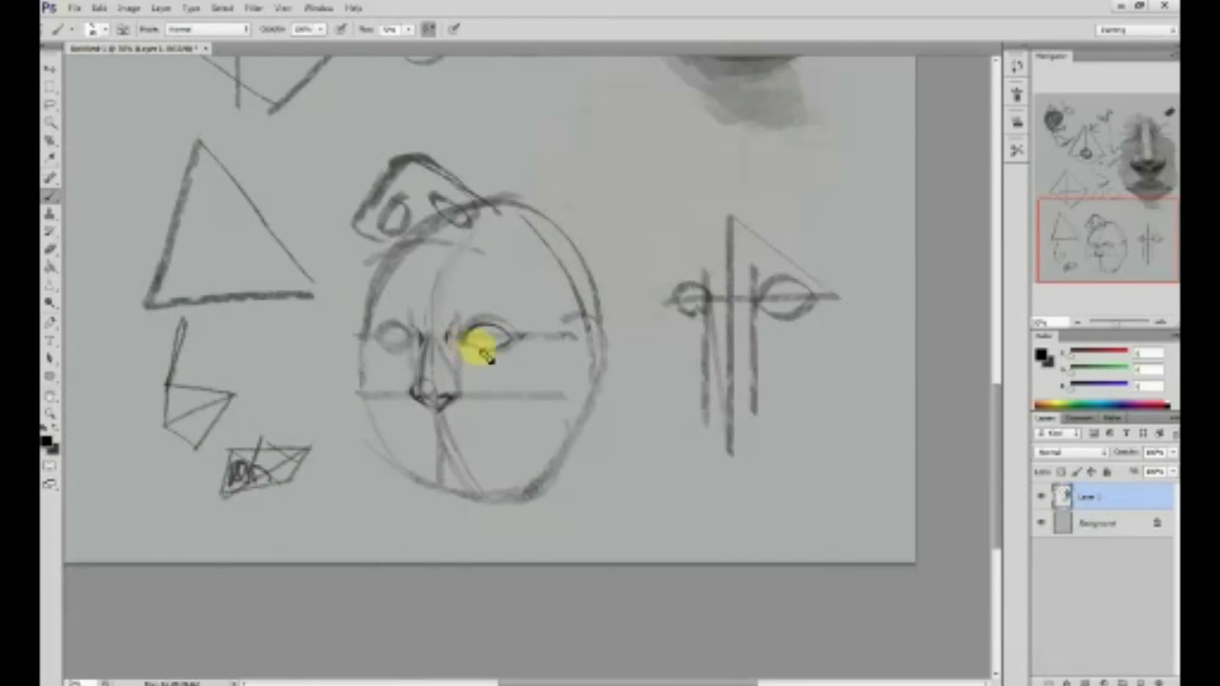
mouse_move(466, 337)
left_mouse_down()
mouse_move(498, 323)
mouse_move(495, 308)
mouse_move(510, 316)
left_mouse_up()
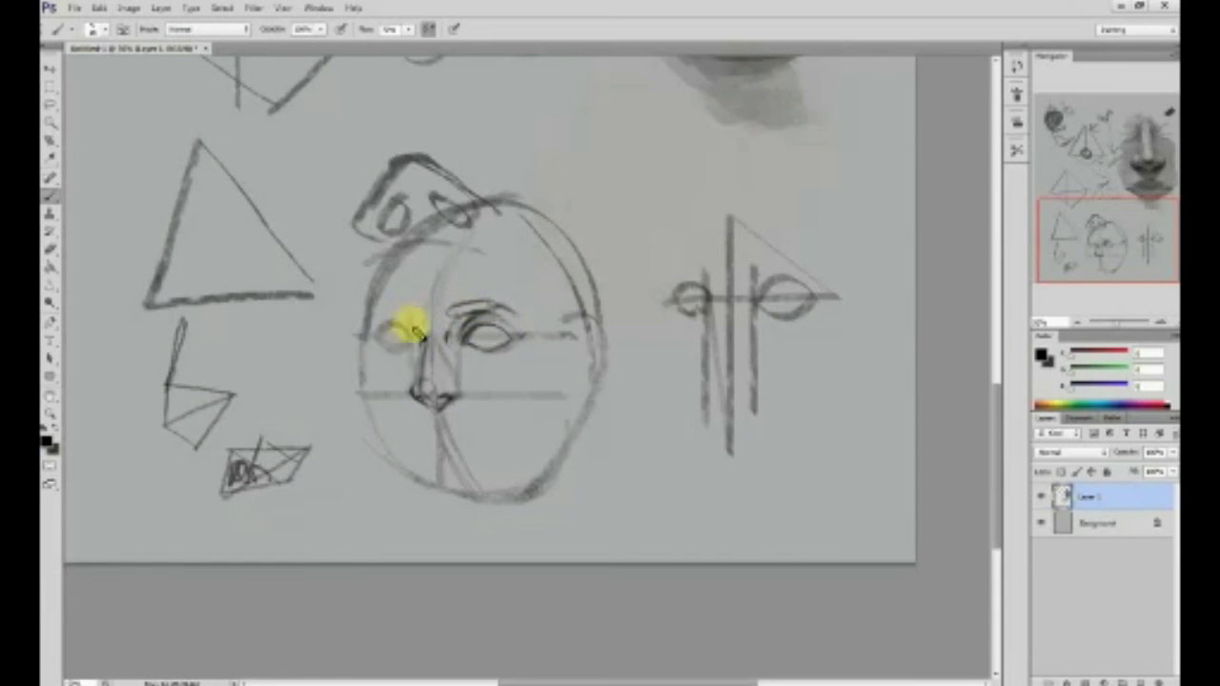
left_click_drag(379, 340, 411, 323)
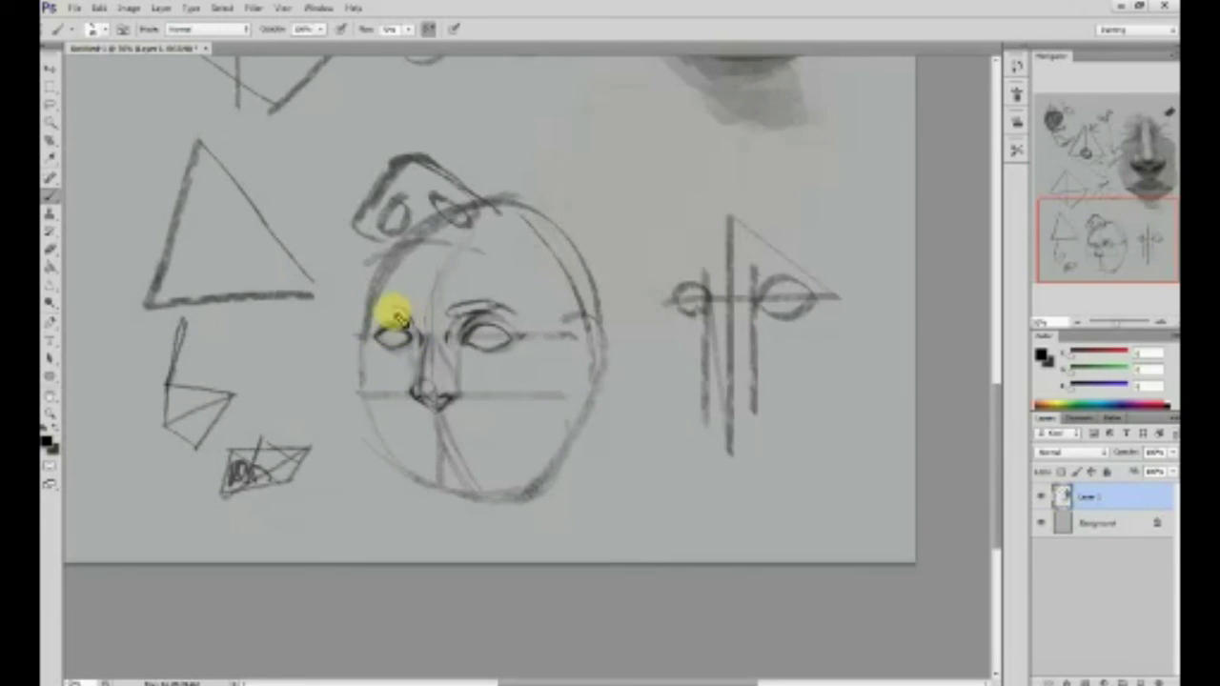
- Draw straight proportion lines across the eyes, down the nose and at the mouth, and undo the last stroke
mouse_move(485, 333)
left_mouse_down()
mouse_move(519, 351)
mouse_move(450, 352)
mouse_move(533, 352)
mouse_move(440, 350)
mouse_move(447, 371)
mouse_move(429, 342)
mouse_move(430, 398)
mouse_move(408, 345)
left_mouse_up()
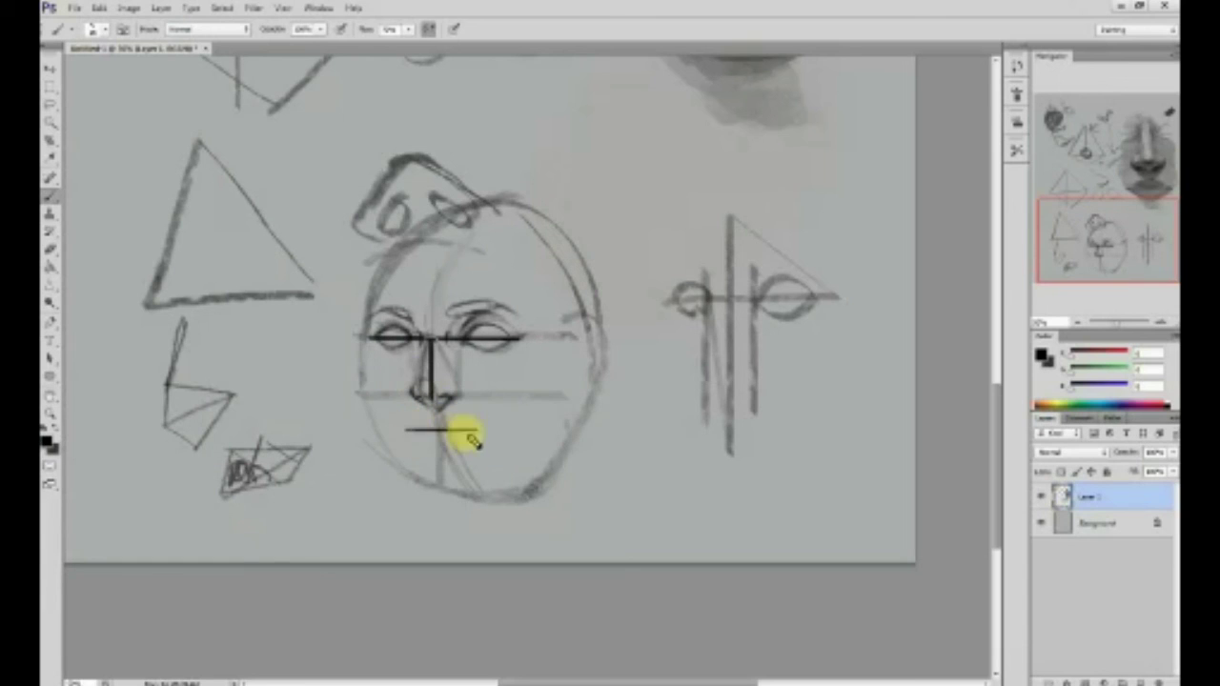
key("ctrl+z")
- Switch to the web browser, open the artist's deviantART gallery, and maximize the window
key("alt+Tab")
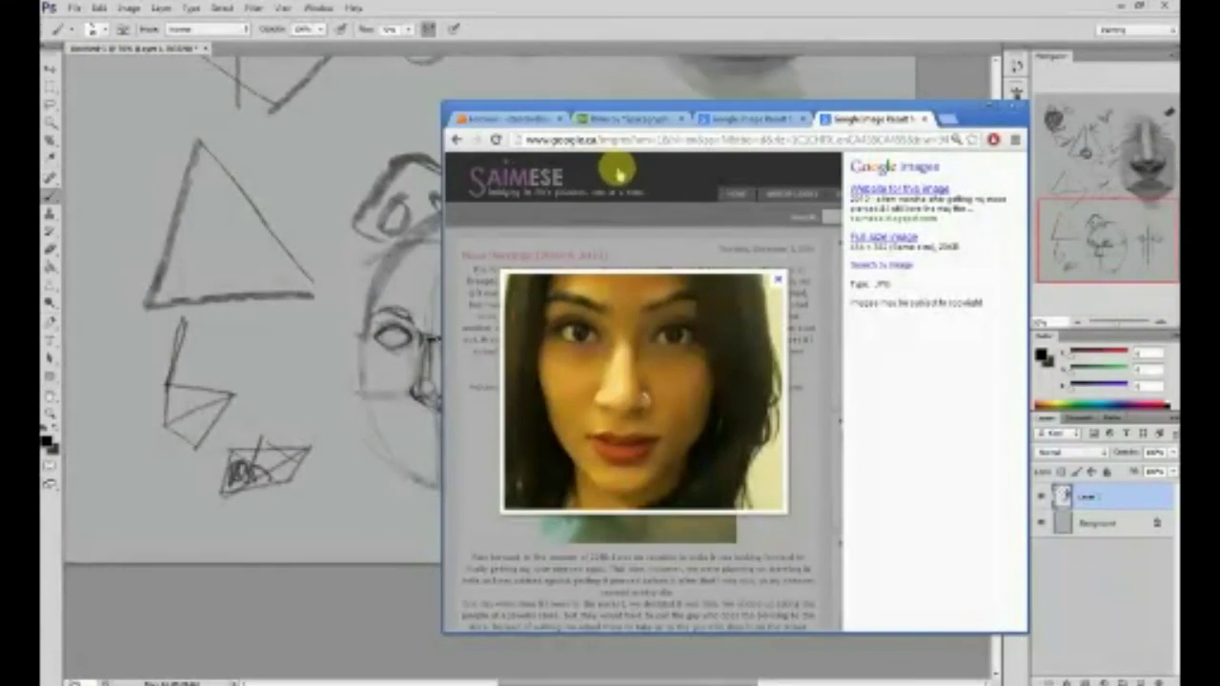
left_click(518, 120)
left_click(641, 121)
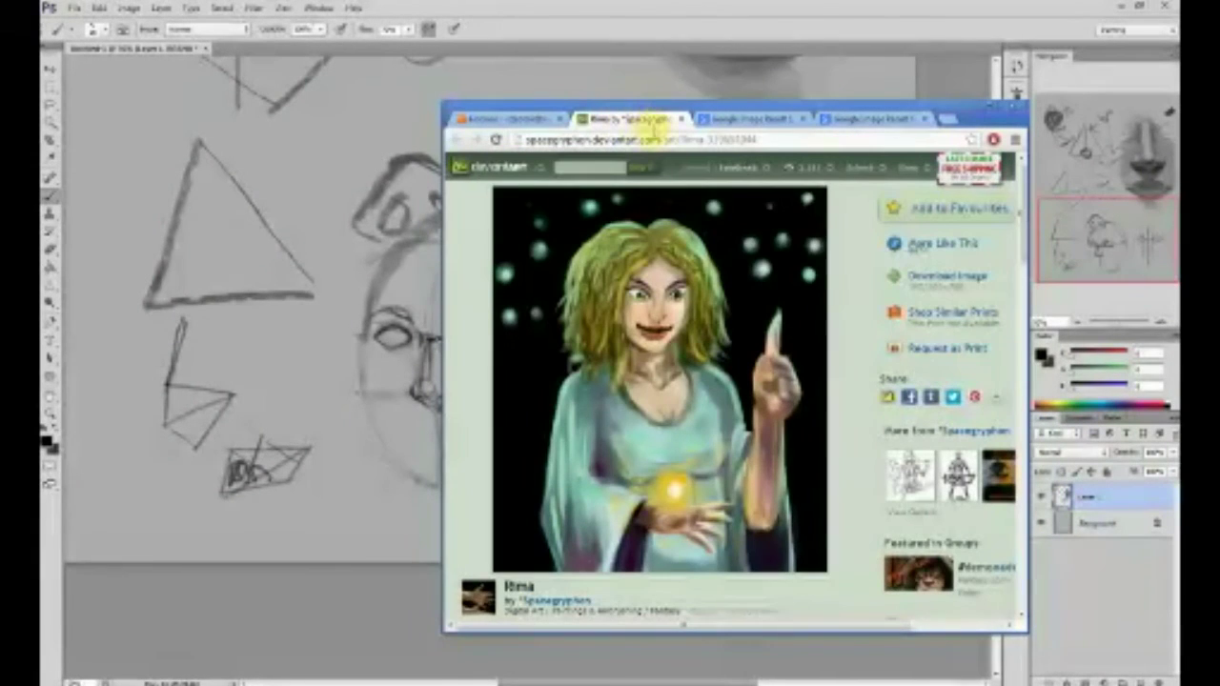
mouse_move(734, 169)
left_click(746, 195)
left_click(743, 194)
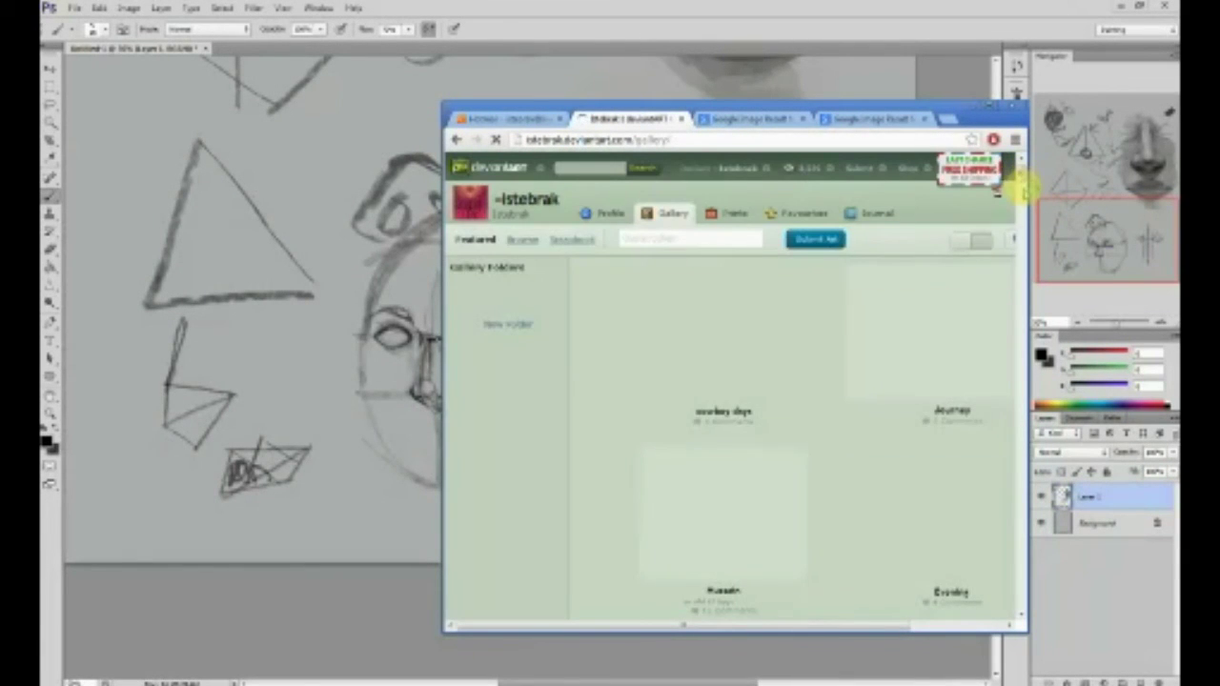
scroll(1022, 186, "down", 10)
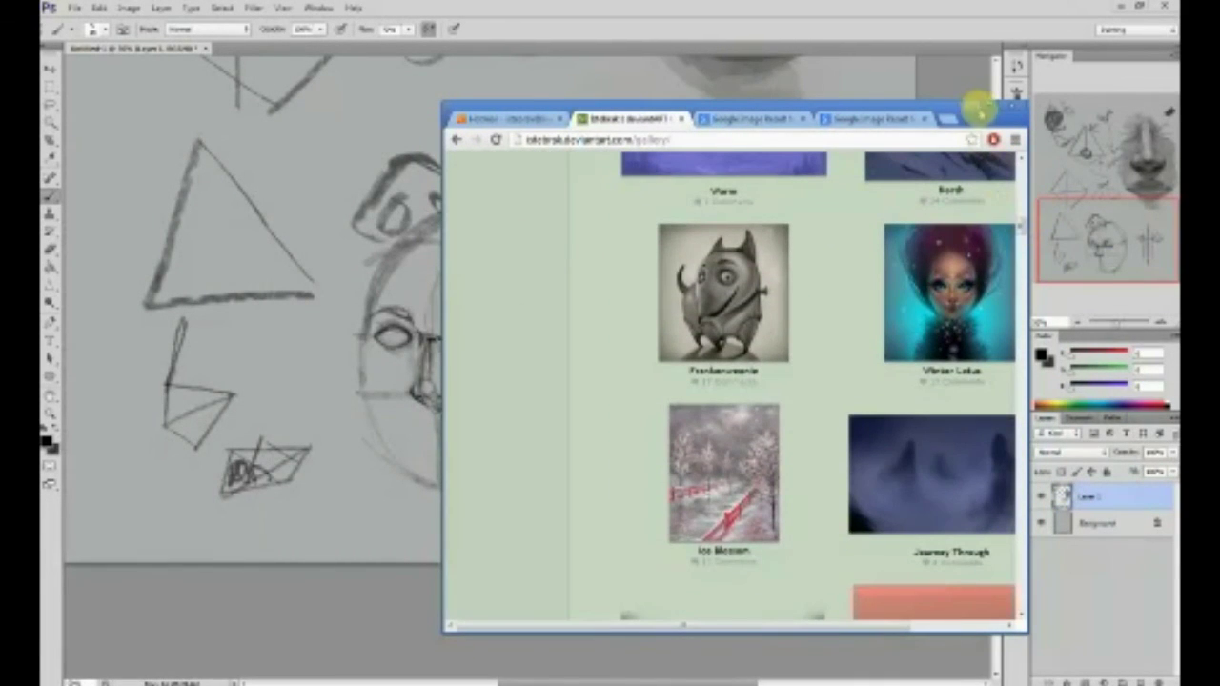
left_click(980, 108)
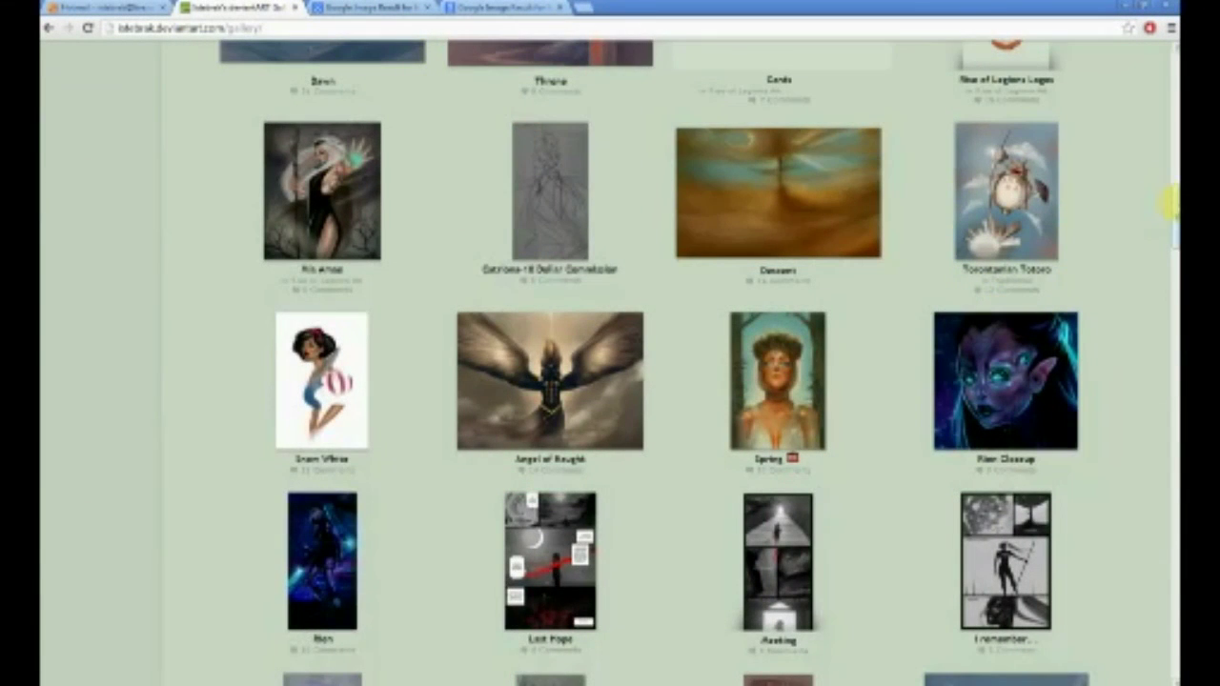
- Open the Eyes tutorial from the gallery and examine its diagram of eye, nose and mouth proportions
scroll(1169, 202, "down", 5)
left_click(811, 185)
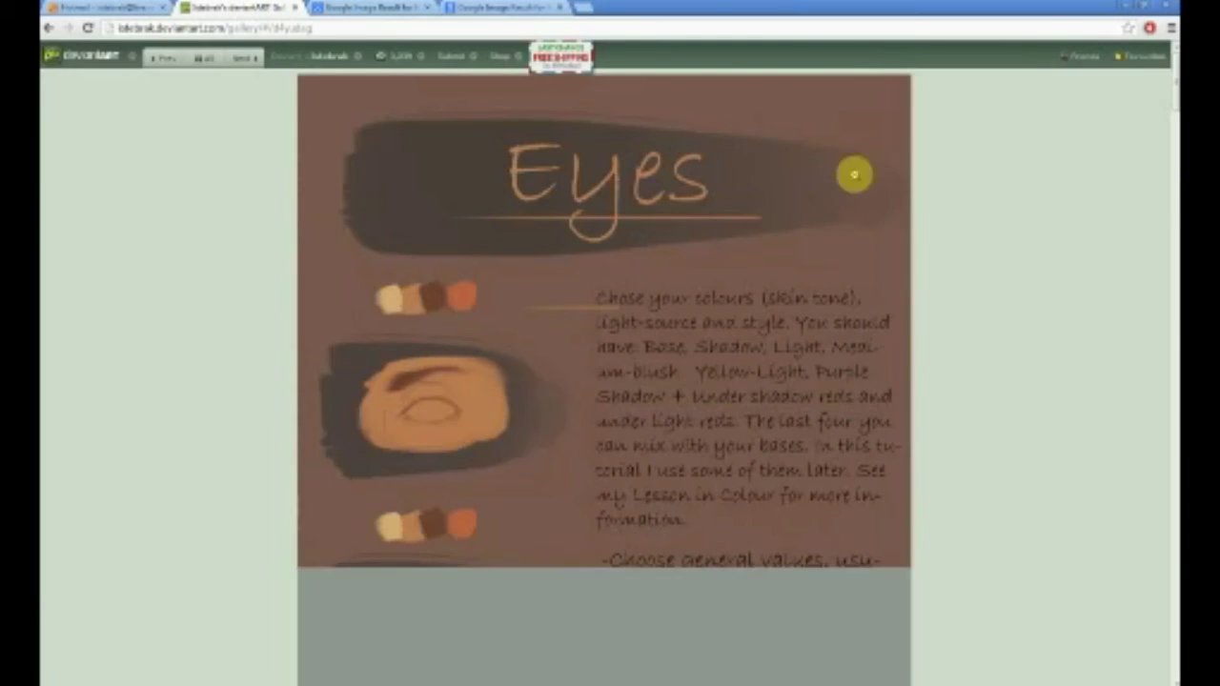
scroll(1166, 321, "down", 10)
mouse_move(1158, 367)
left_mouse_down()
mouse_move(1159, 418)
mouse_move(1163, 375)
mouse_move(1167, 385)
left_mouse_up()
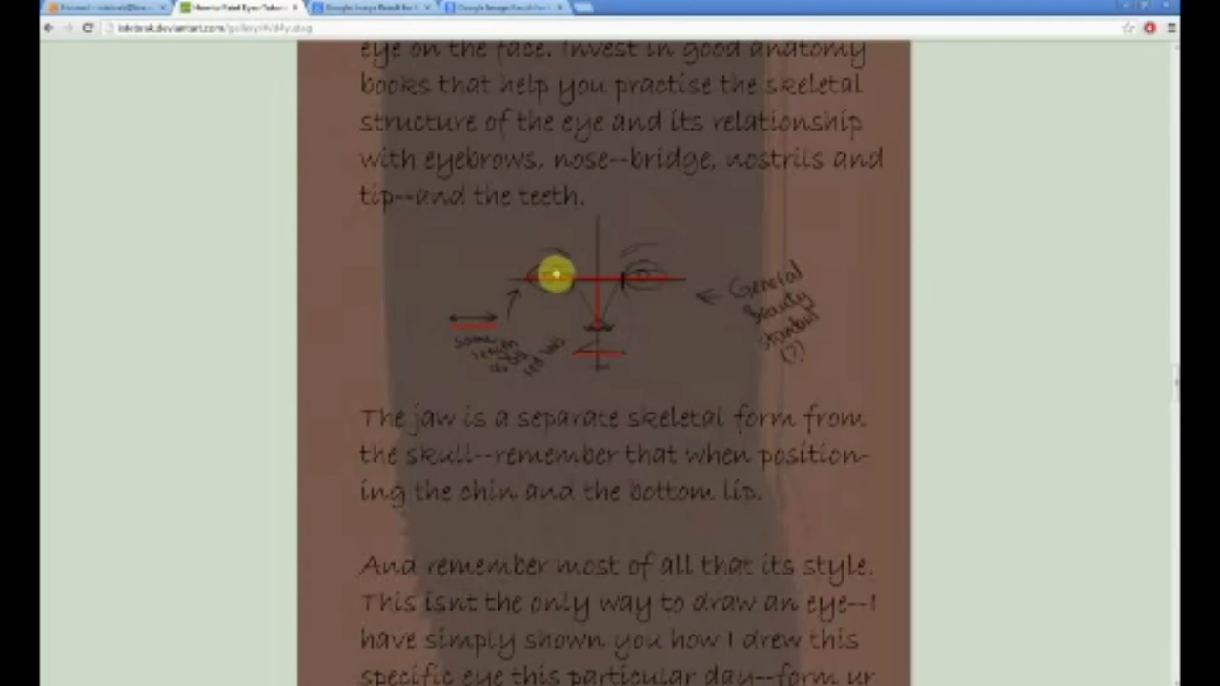
left_click(582, 303)
left_click(491, 328)
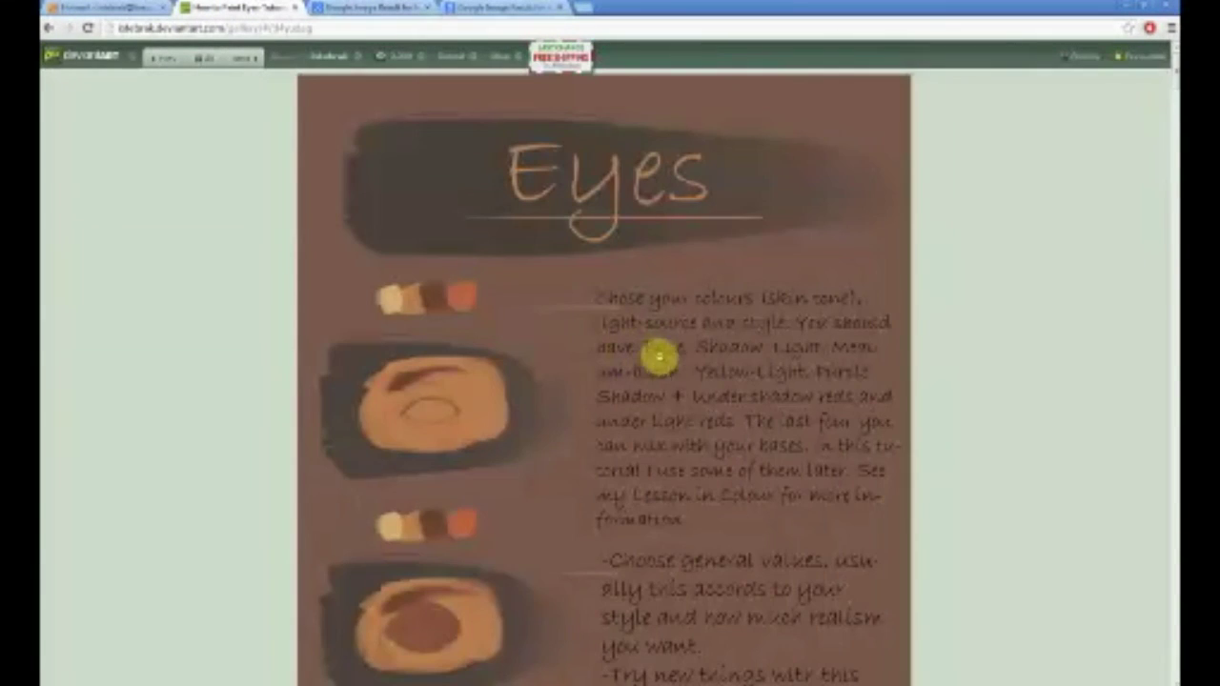
- Study the eye, nose and mouth spacing diagram further down the Eyes tutorial, close the browser, and return to Photoshop
left_click_drag(1171, 77, 1174, 379)
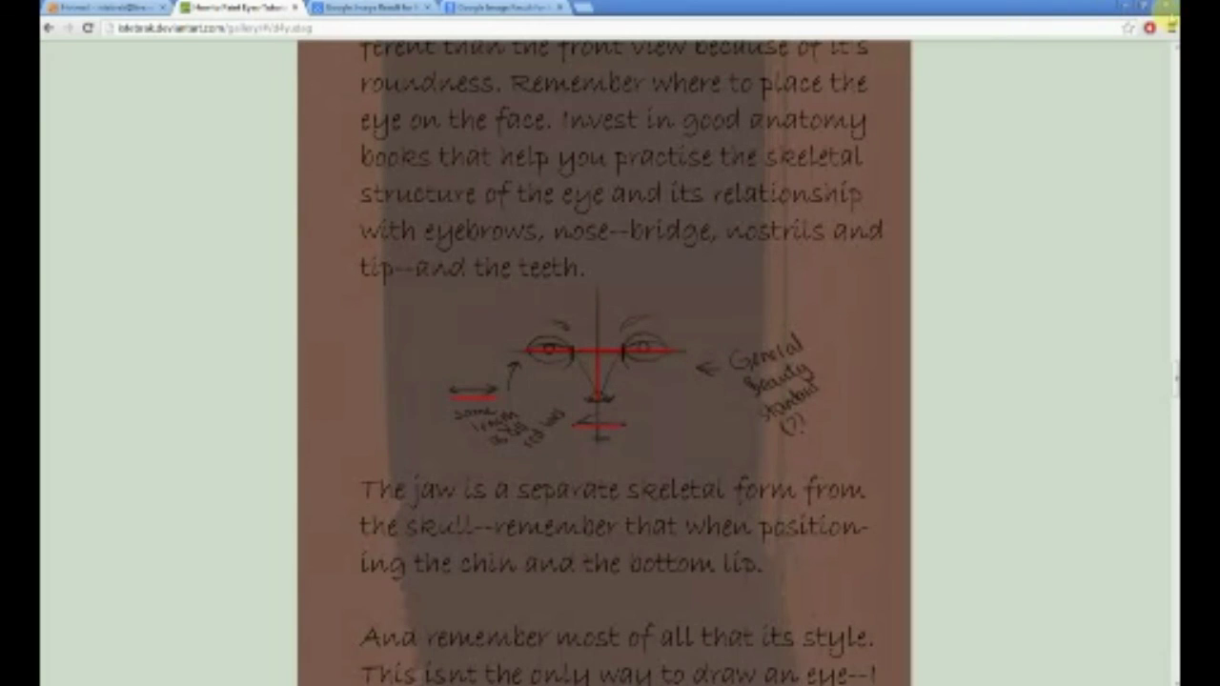
left_click(1170, 6)
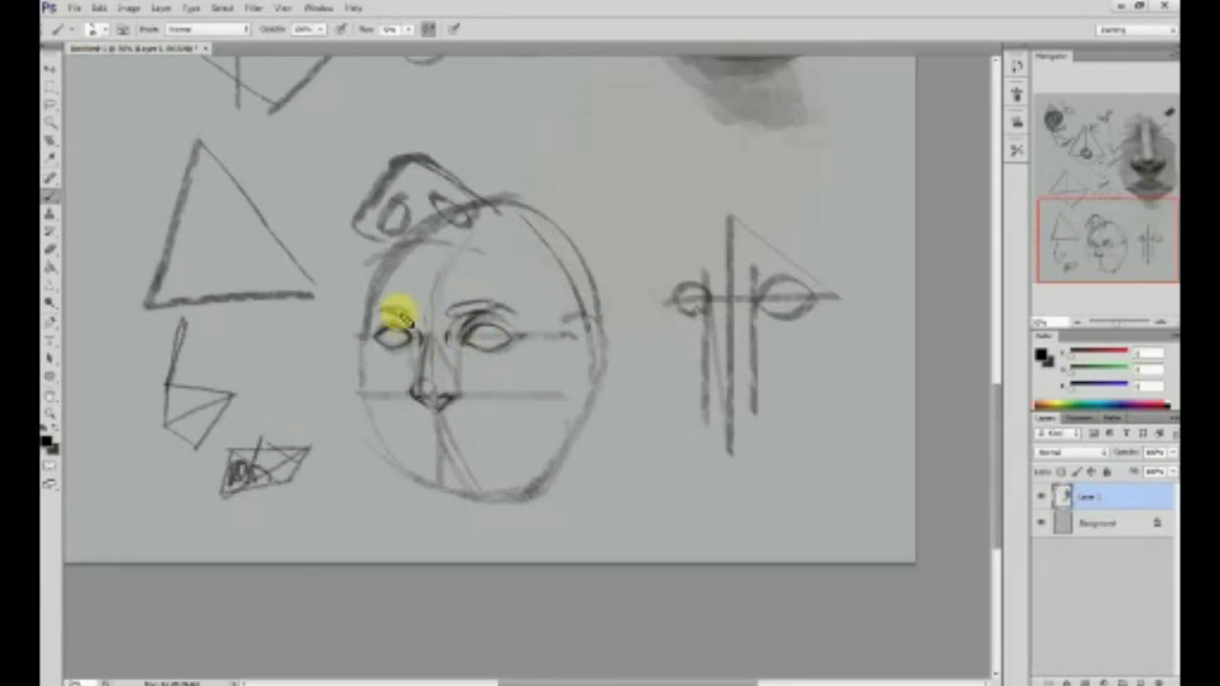
- Draw the irises inside both eyes and sketch the lips below the nose on the face
mouse_move(391, 331)
left_mouse_down()
mouse_move(395, 349)
mouse_move(405, 332)
mouse_move(402, 343)
left_mouse_up()
mouse_move(490, 330)
left_mouse_down()
mouse_move(518, 364)
mouse_move(498, 360)
mouse_move(497, 341)
mouse_move(517, 352)
mouse_move(499, 339)
mouse_move(522, 351)
mouse_move(492, 337)
left_mouse_up()
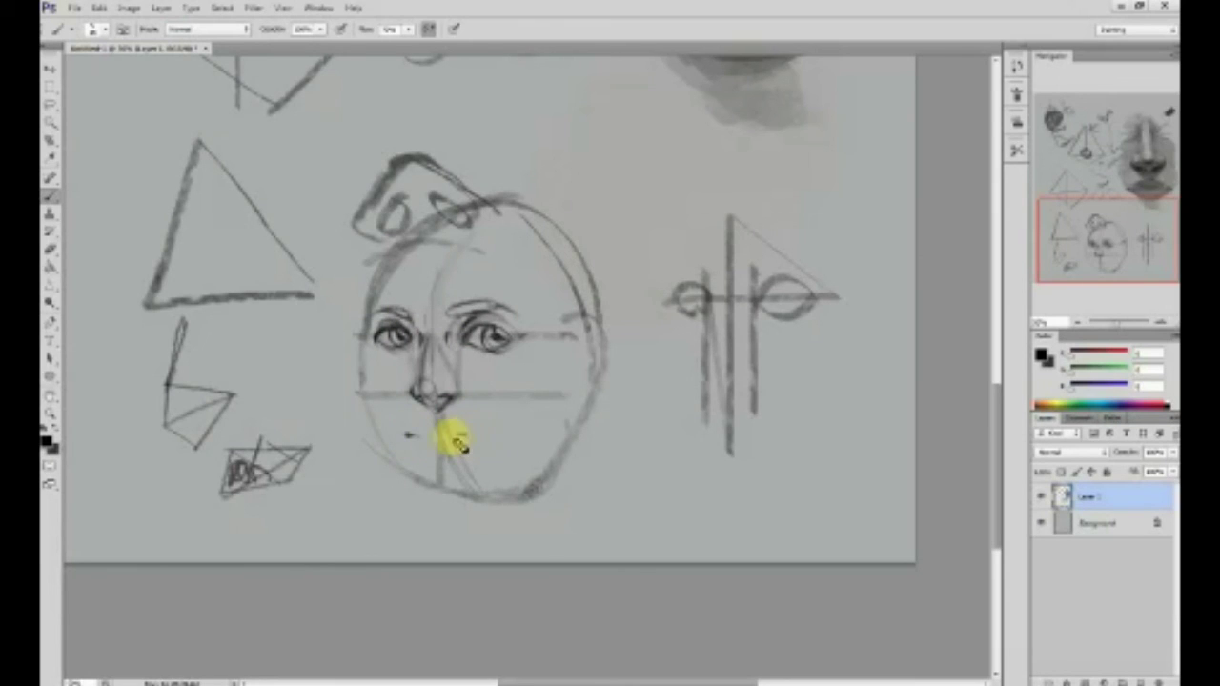
mouse_move(417, 436)
left_mouse_down()
mouse_move(456, 437)
mouse_move(425, 449)
mouse_move(445, 463)
mouse_move(433, 469)
mouse_move(463, 440)
left_mouse_up()
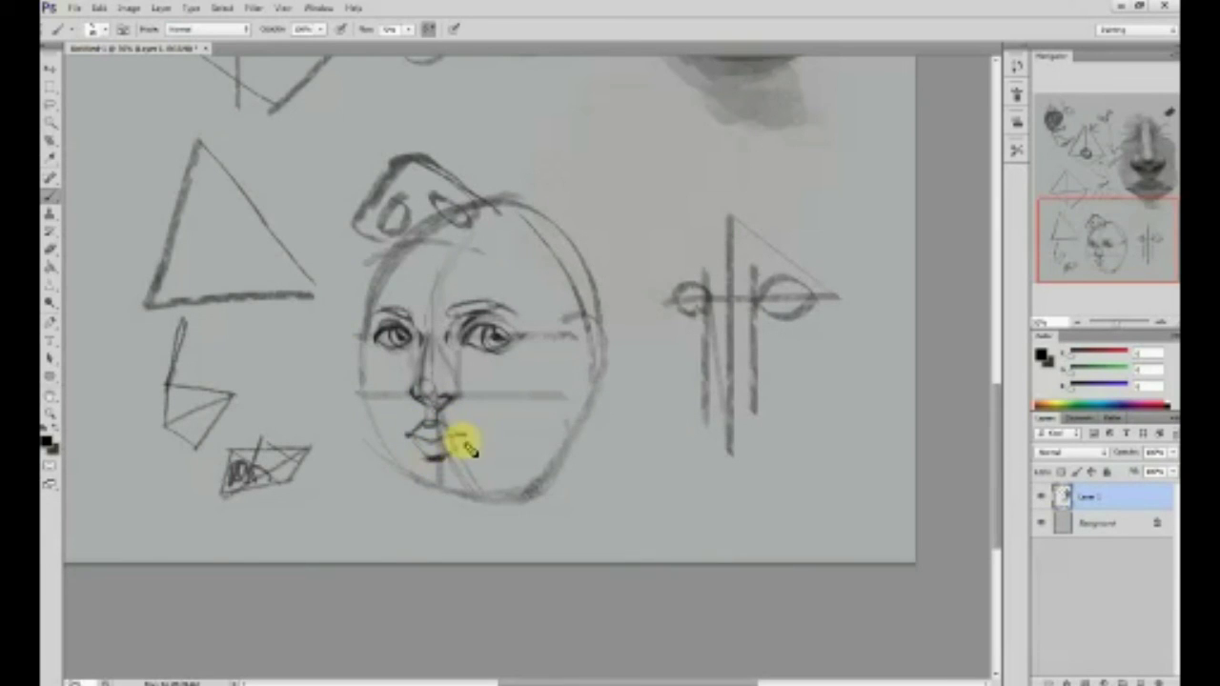
- Redraw the cheek and jaw contour in dark strokes, and lighten the nose, mouth and eye lines by erasing
mouse_move(359, 346)
left_mouse_down()
mouse_move(386, 433)
mouse_move(413, 473)
mouse_move(398, 459)
mouse_move(428, 490)
mouse_move(415, 479)
mouse_move(460, 495)
mouse_move(507, 468)
mouse_move(457, 498)
mouse_move(567, 441)
left_mouse_up()
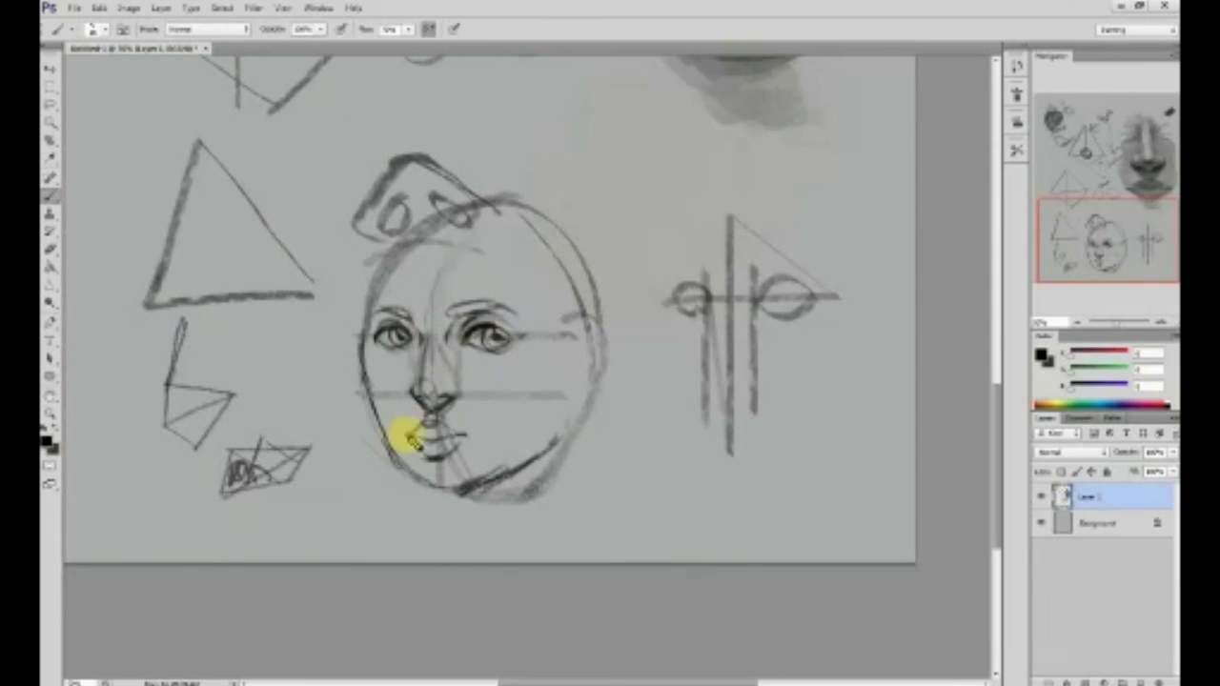
key("e")
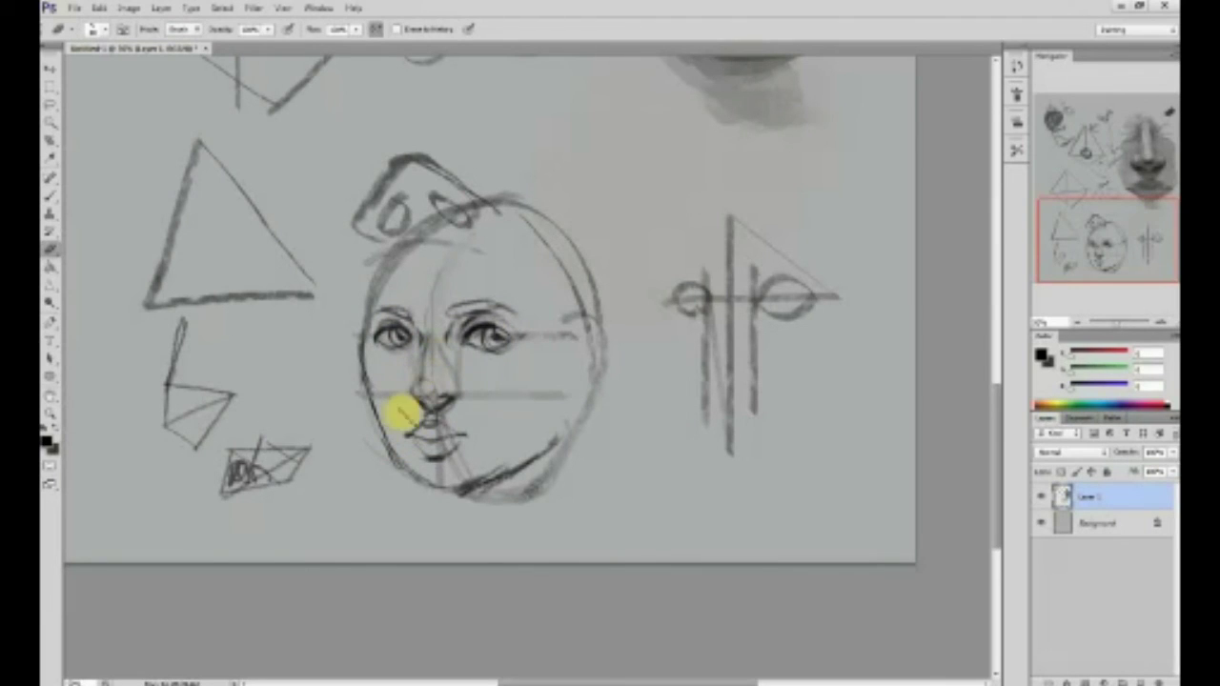
key("b")
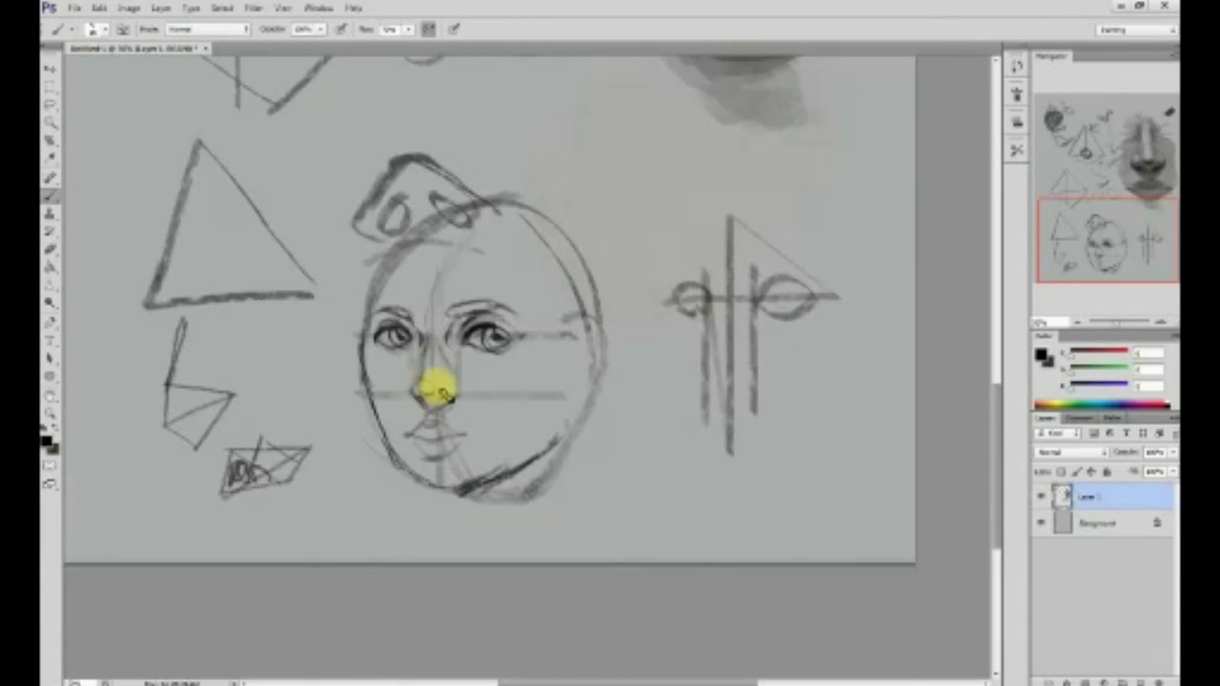
key("e")
mouse_move(504, 319)
left_mouse_down()
mouse_move(455, 339)
mouse_move(405, 327)
left_mouse_up()
- Darken the lids and irises of both eyes and redefine the mouth and lip lines
key("b")
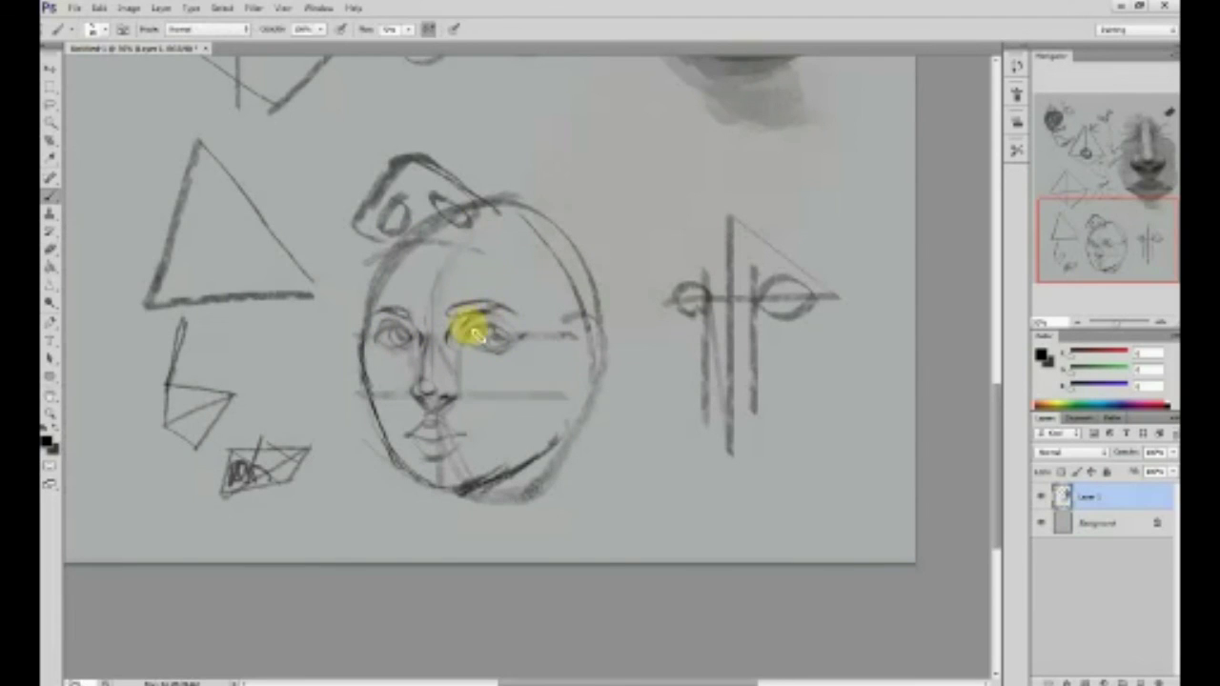
mouse_move(485, 332)
left_mouse_down()
mouse_move(501, 359)
mouse_move(474, 354)
mouse_move(486, 360)
mouse_move(479, 317)
left_mouse_up()
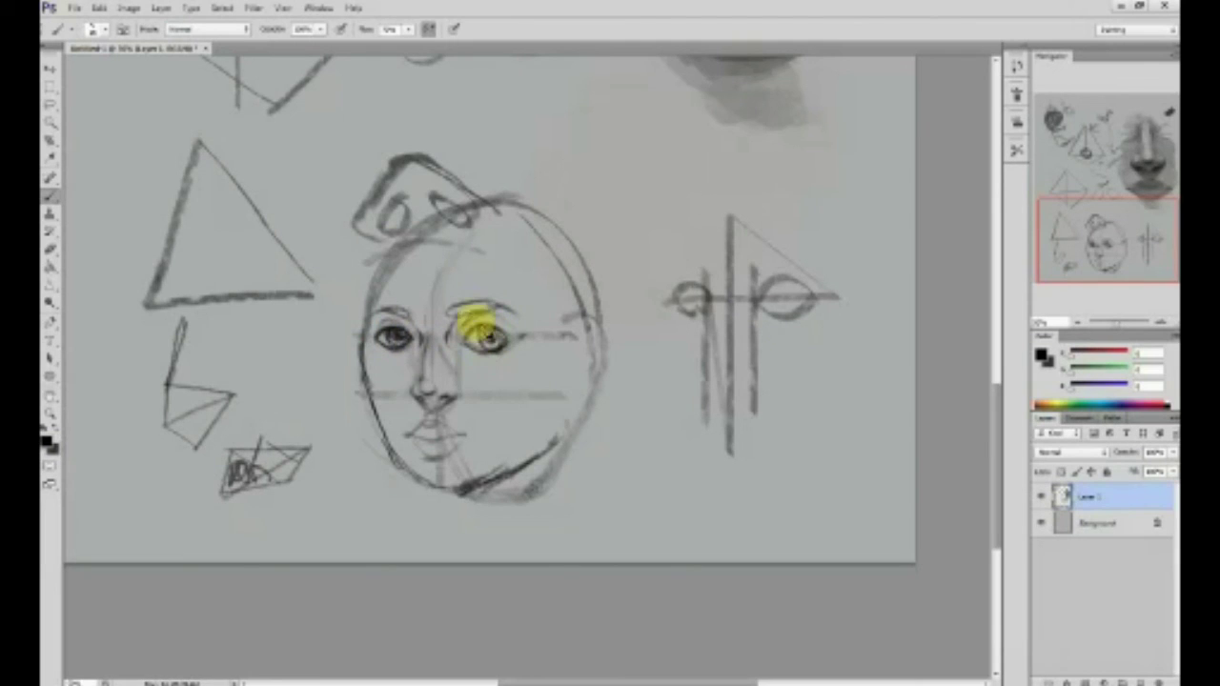
mouse_move(467, 437)
left_mouse_down()
mouse_move(414, 449)
mouse_move(482, 439)
mouse_move(443, 458)
left_mouse_up()
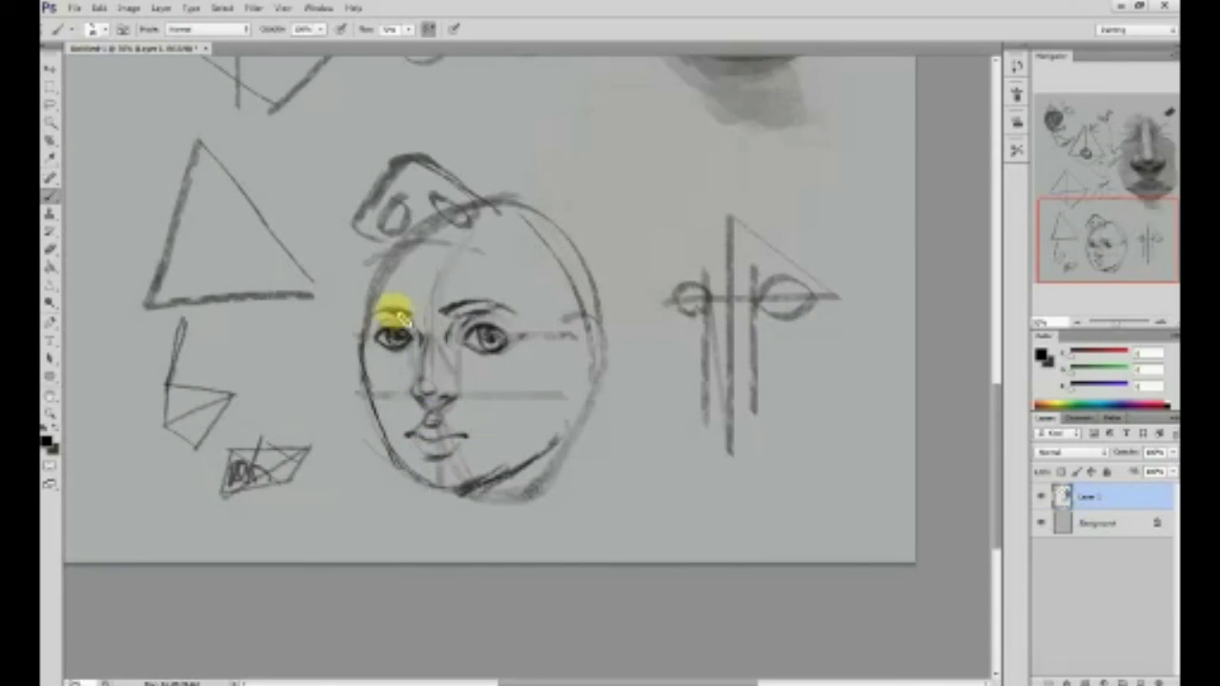
- Lighten and redraw the irises of both eyes, and fill in thick dark eyebrows
key("e")
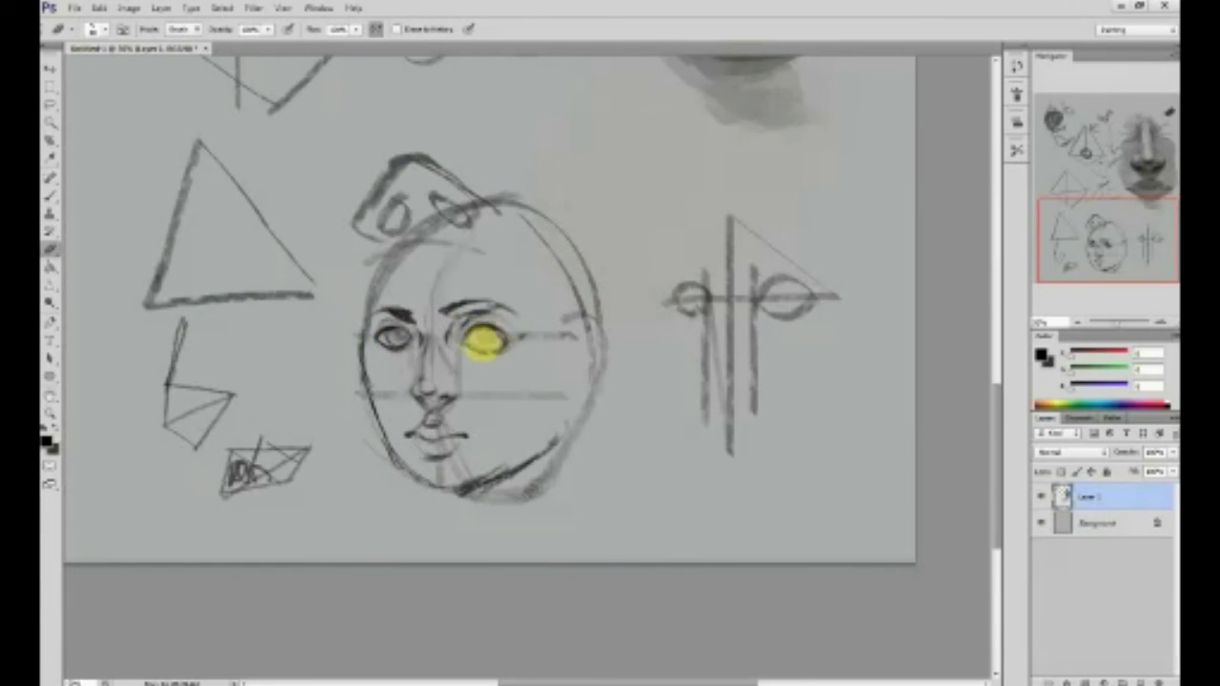
key("b")
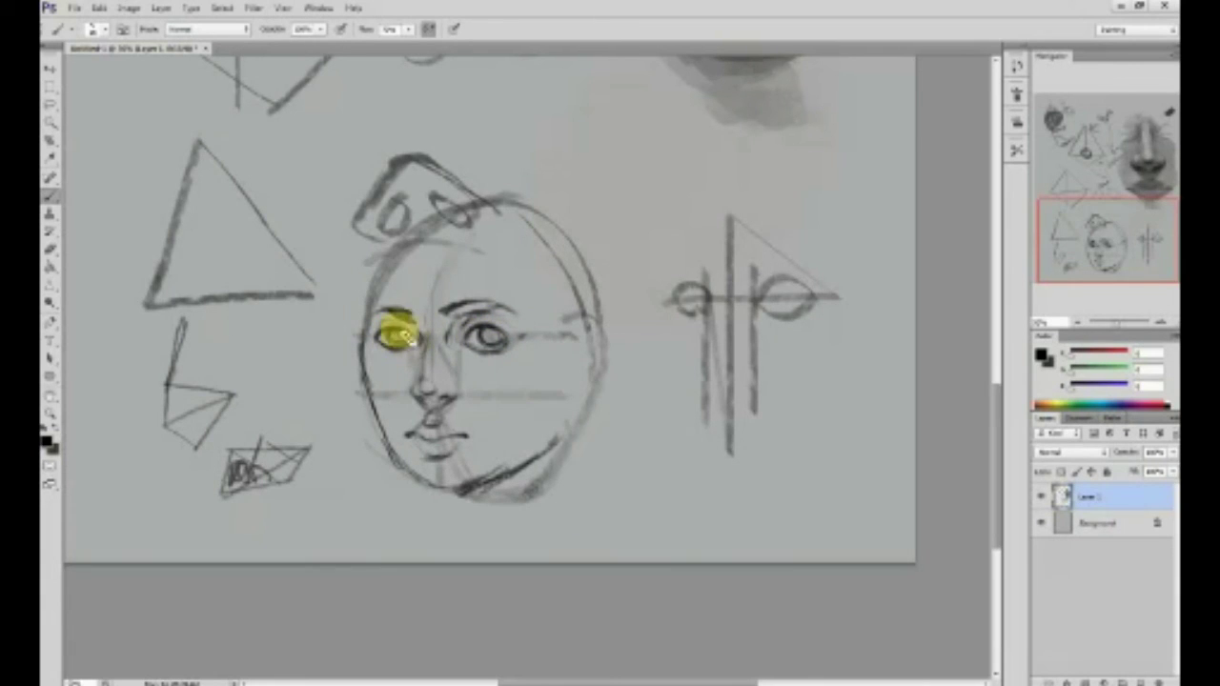
key("e")
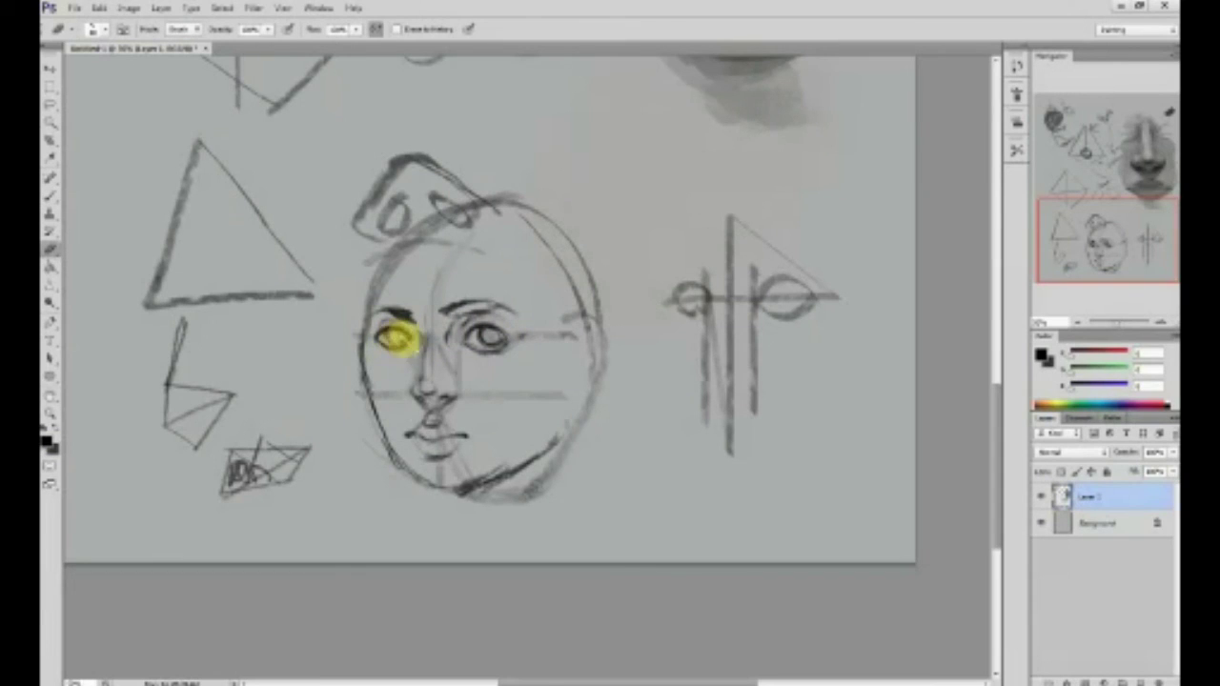
key("b")
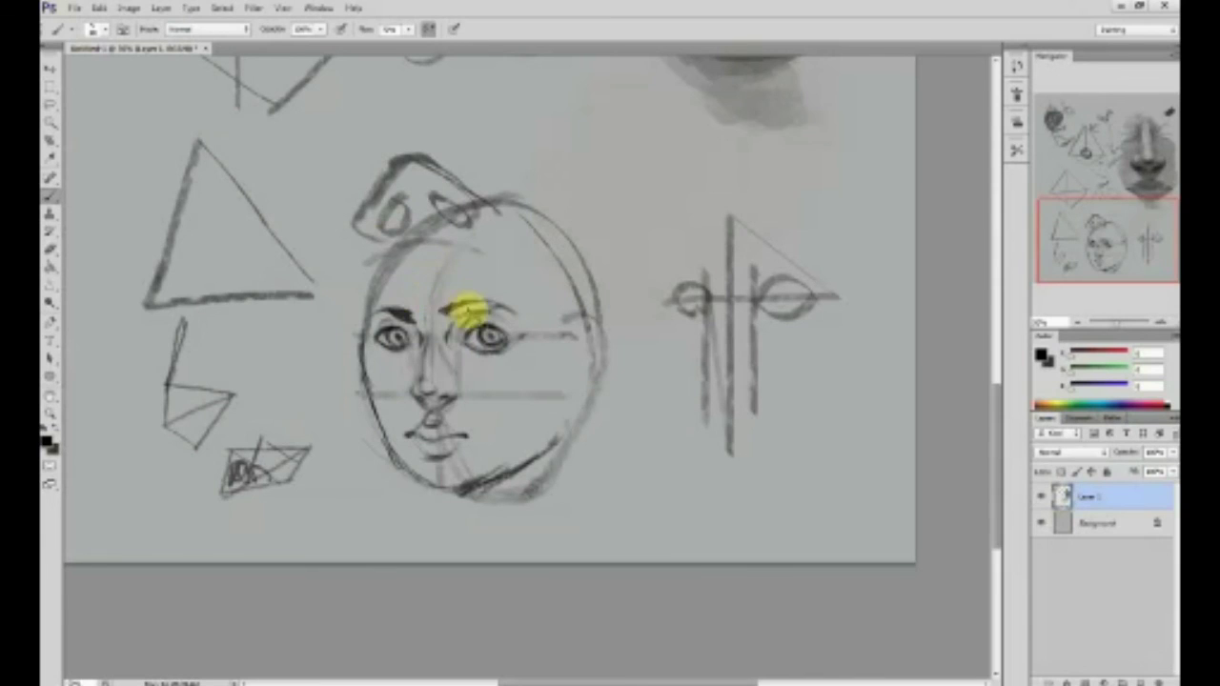
left_click_drag(453, 317, 489, 301)
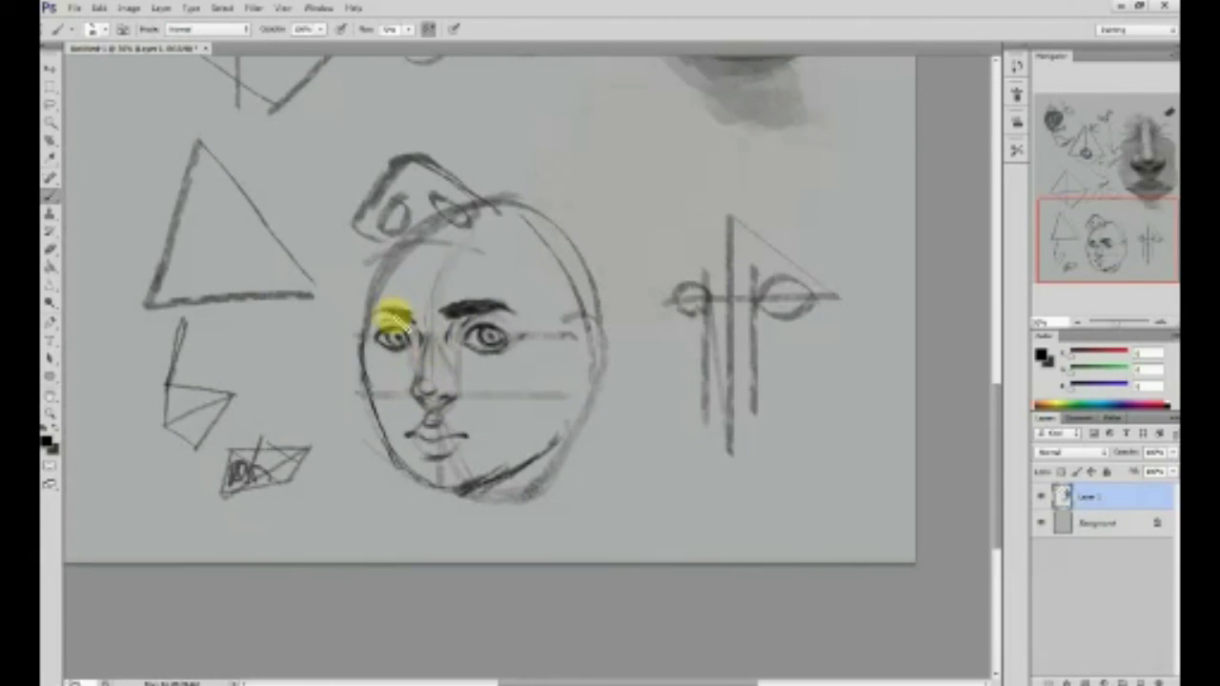
left_click_drag(389, 317, 380, 313)
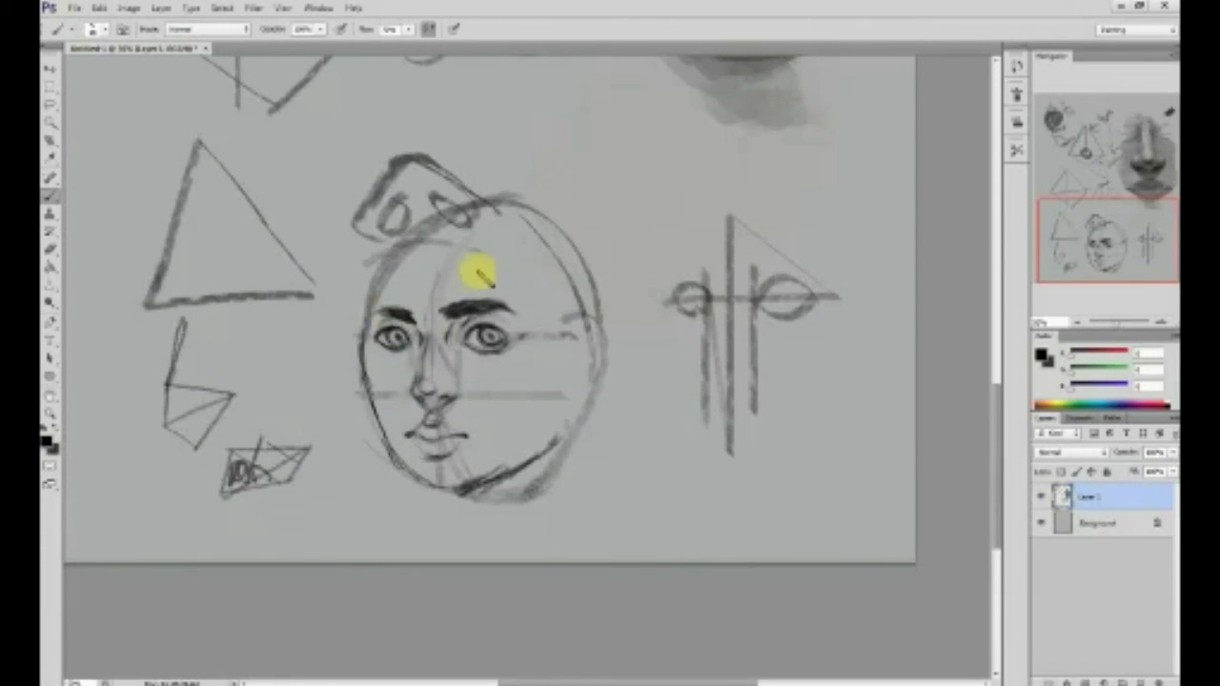
- Paint a dark fringe of hair across the forehead, shade the lips, and erase the horizontal nose guide line
mouse_move(496, 240)
left_mouse_down()
mouse_move(452, 264)
mouse_move(500, 230)
mouse_move(443, 275)
mouse_move(456, 240)
mouse_move(415, 308)
mouse_move(407, 251)
mouse_move(444, 250)
mouse_move(434, 212)
mouse_move(474, 245)
left_mouse_up()
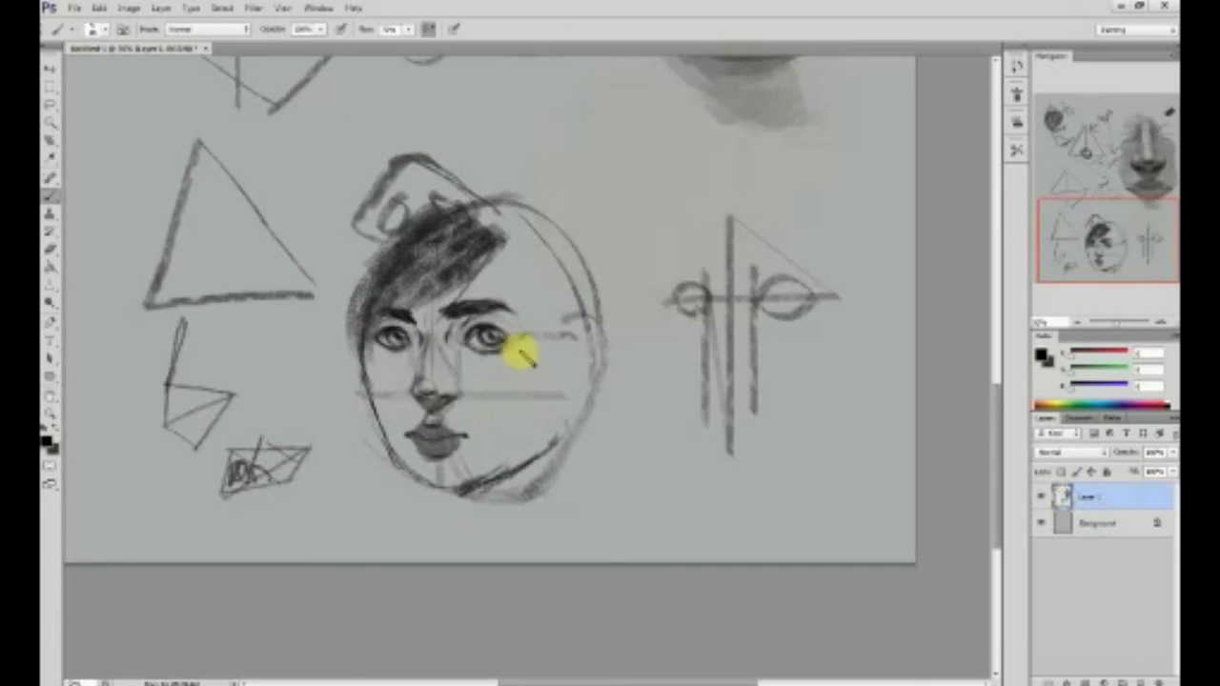
key("e")
left_click_drag(512, 400, 565, 384)
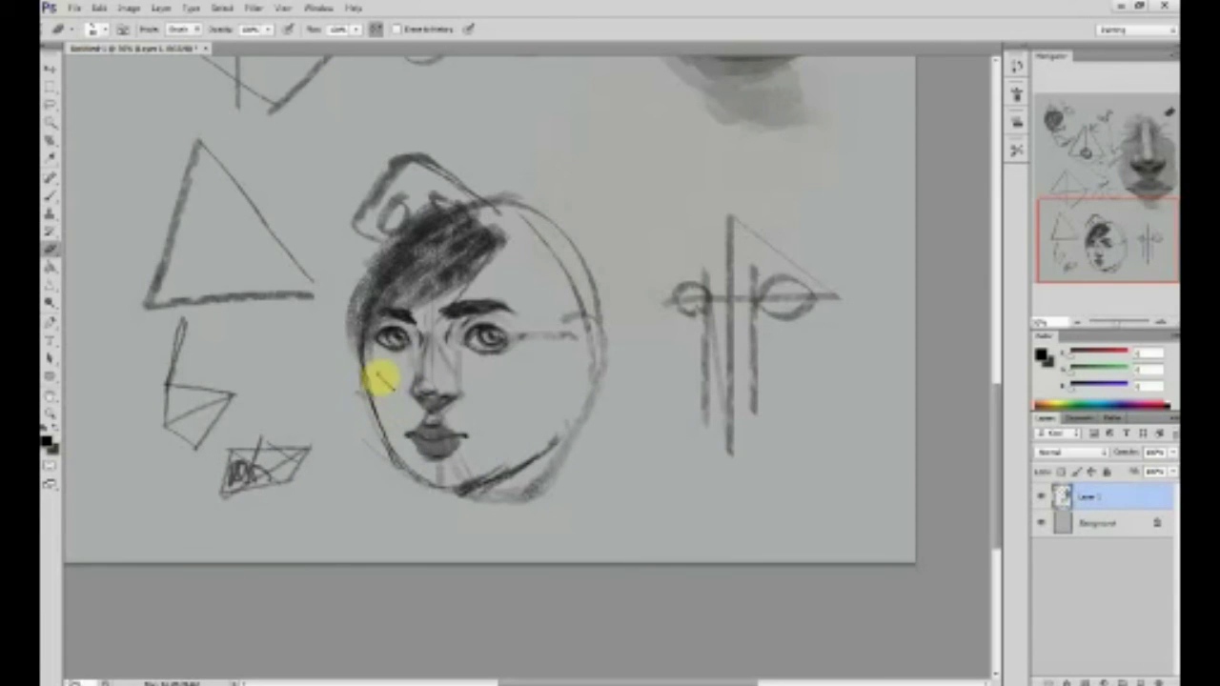
- Shade both cheeks of the face, softening the strokes with the eraser and a grey sampled from the cheek
key("b")
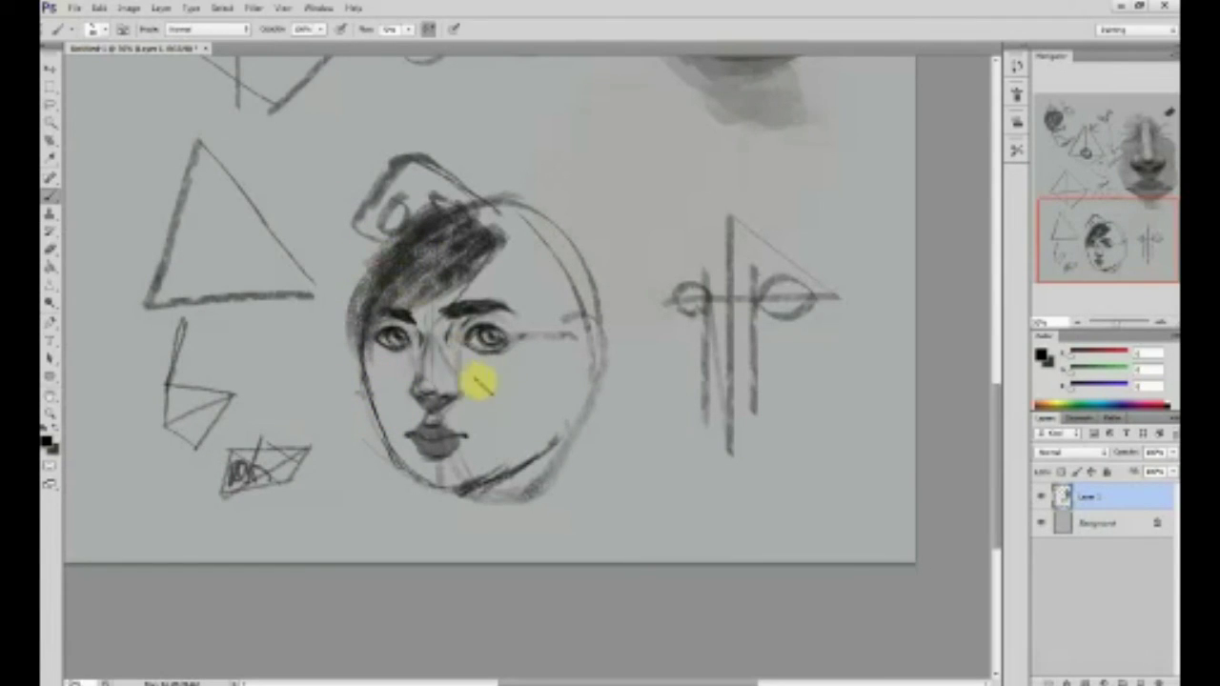
mouse_move(468, 367)
left_mouse_down()
mouse_move(488, 393)
mouse_move(520, 397)
left_mouse_up()
left_click_drag(398, 369, 369, 392)
key("p")
key("e")
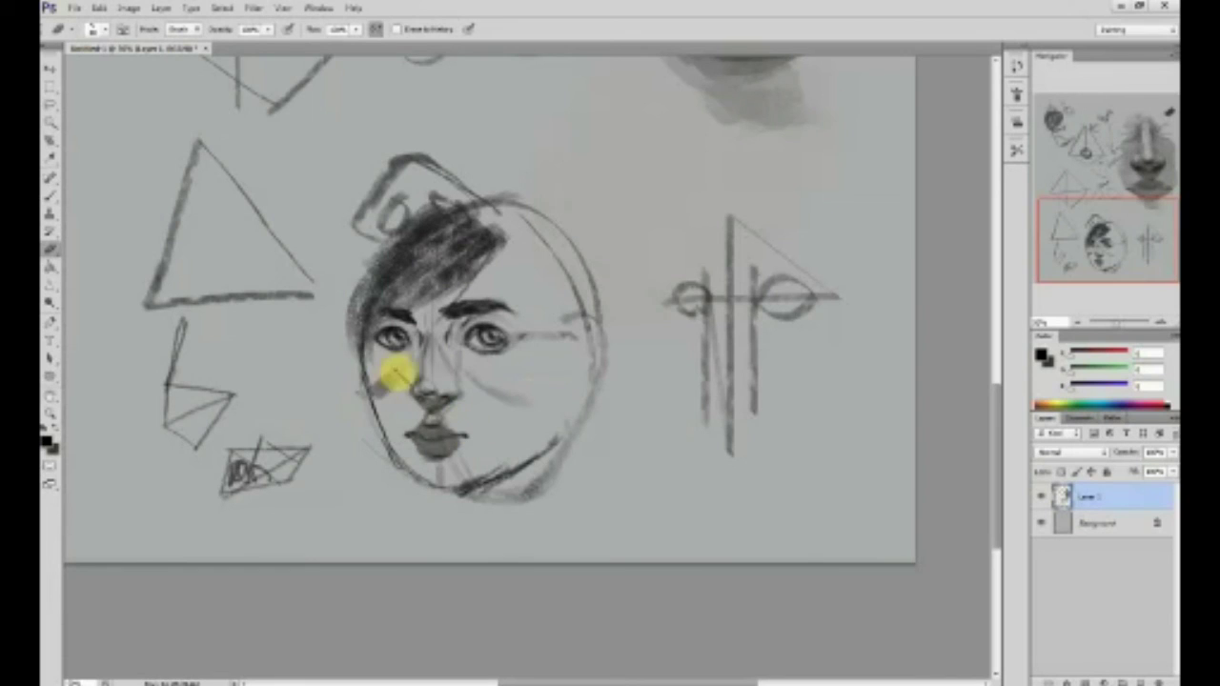
key("b")
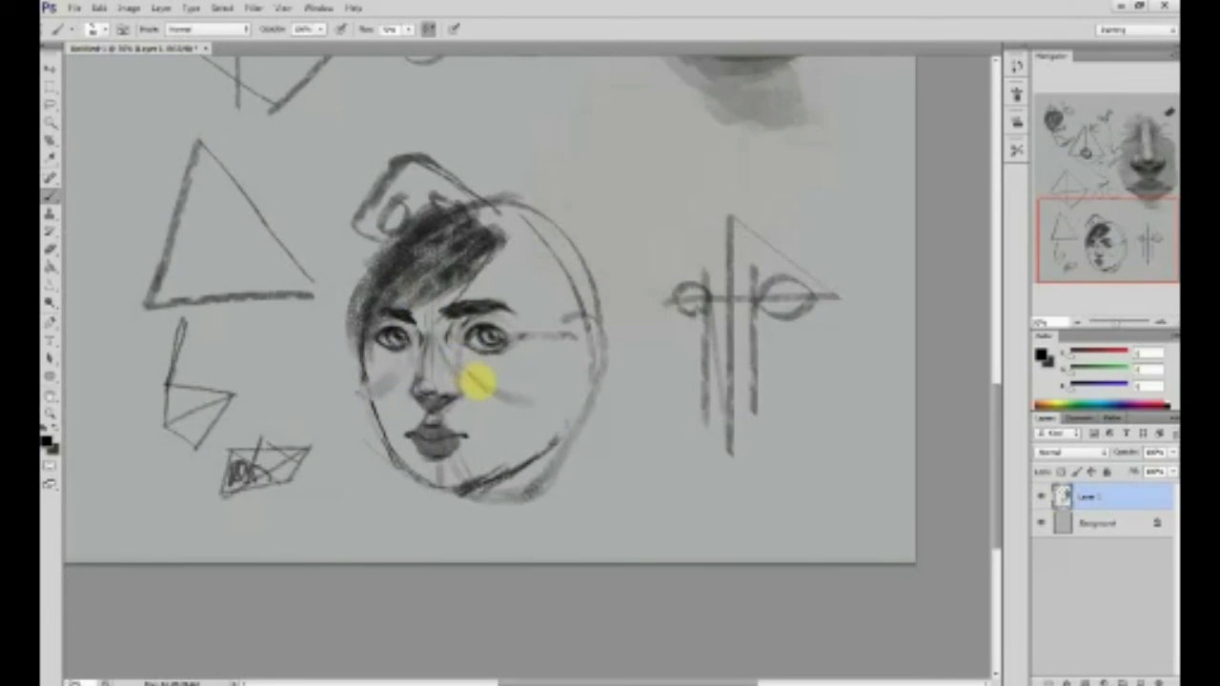
left_click(519, 396, "alt")
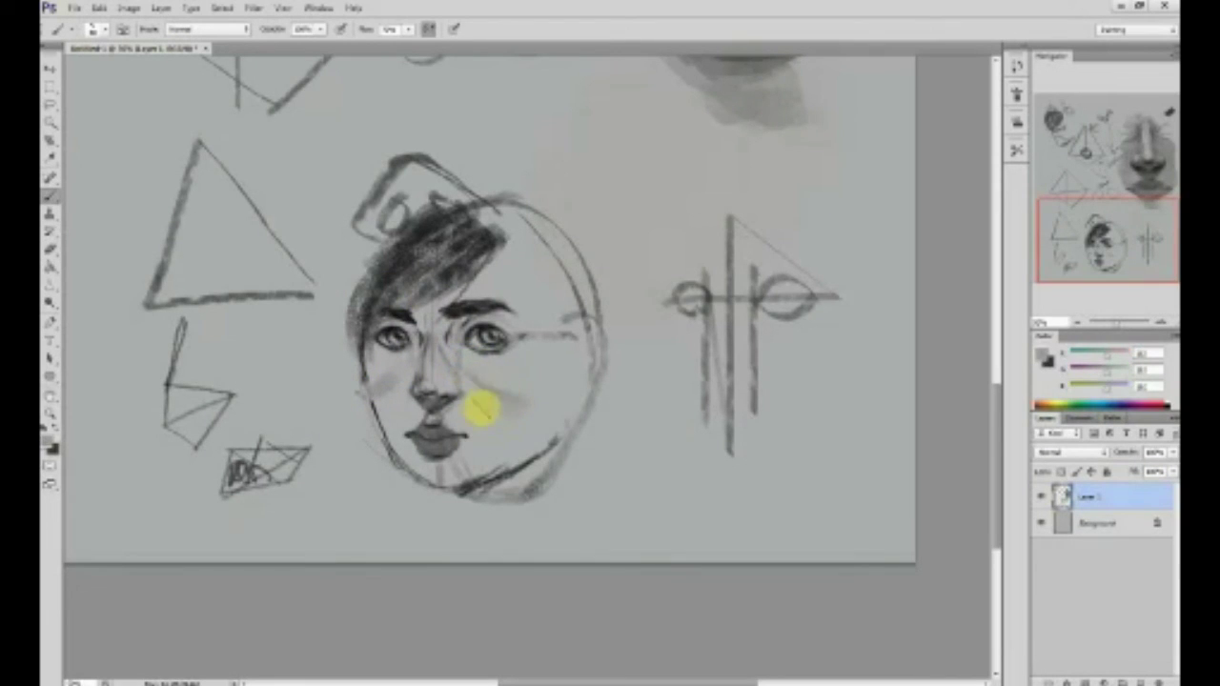
left_click_drag(497, 425, 506, 381)
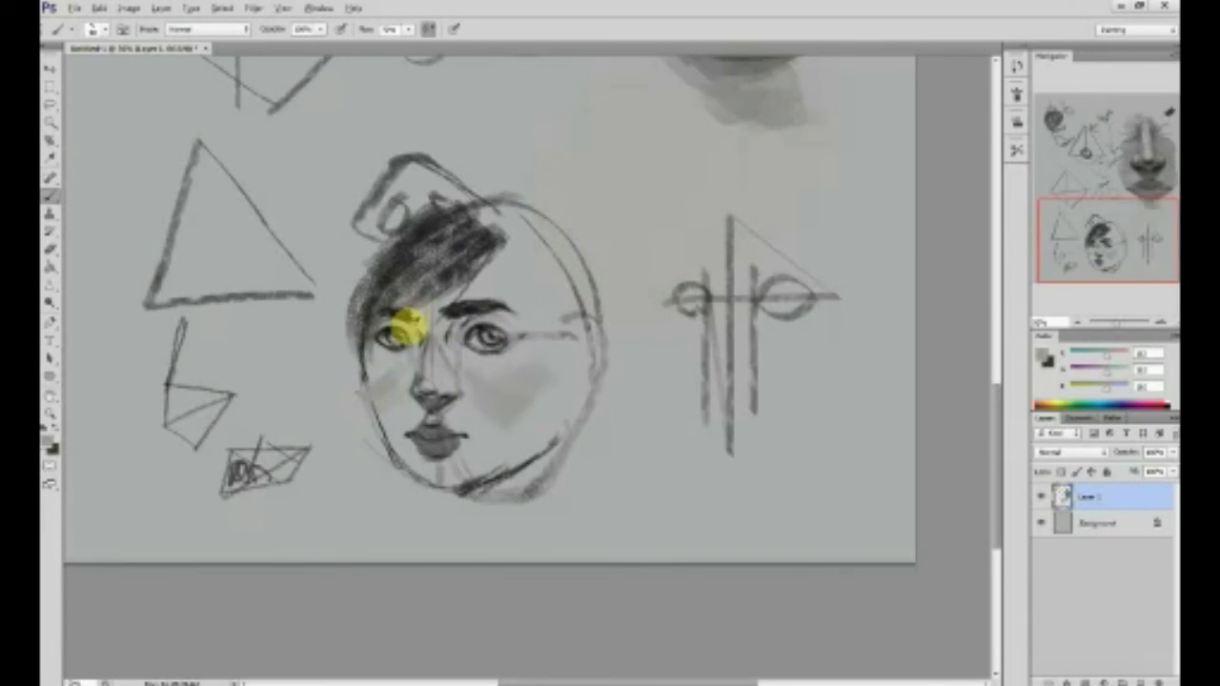
- Sample a dark tone from the eye and paint dark hair down both sides of the face
left_click(480, 326, "alt")
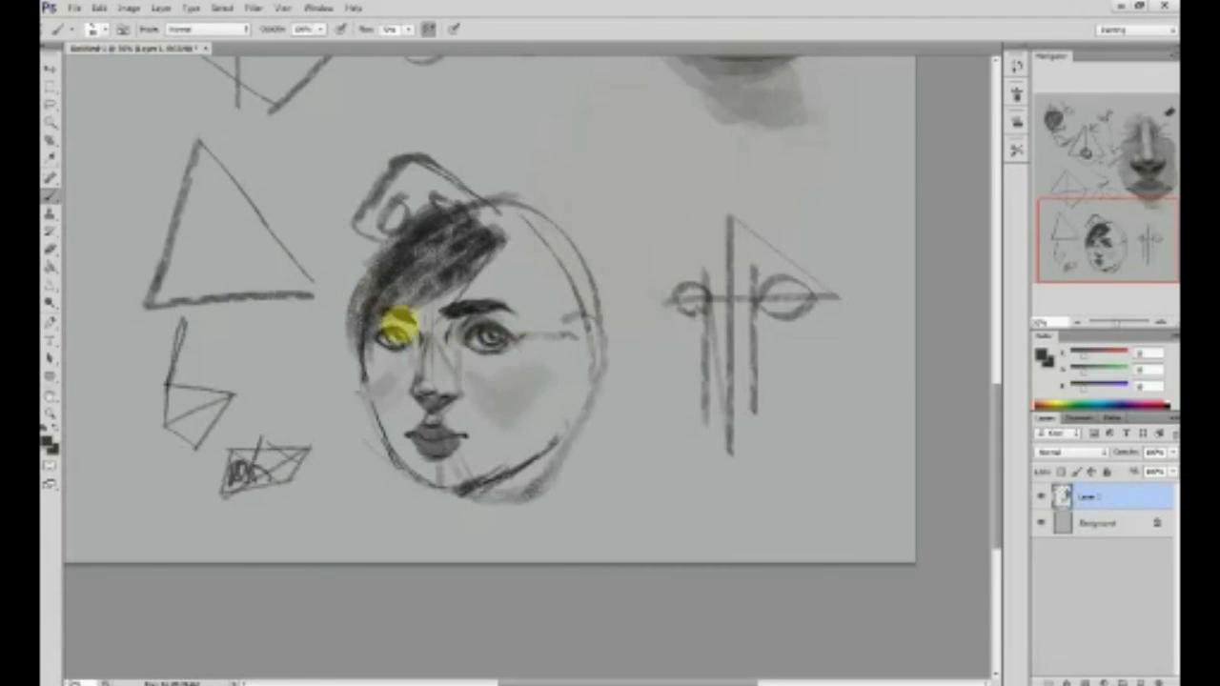
mouse_move(368, 295)
left_mouse_down()
mouse_move(344, 373)
mouse_move(355, 314)
mouse_move(402, 489)
left_mouse_up()
left_click_drag(339, 352, 408, 530)
left_click_drag(497, 246, 537, 349)
mouse_move(546, 292)
left_mouse_down()
mouse_move(506, 473)
mouse_move(520, 489)
mouse_move(579, 434)
mouse_move(624, 365)
mouse_move(592, 474)
mouse_move(652, 340)
mouse_move(657, 354)
mouse_move(568, 212)
mouse_move(521, 181)
mouse_move(381, 217)
mouse_move(458, 173)
mouse_move(300, 314)
mouse_move(411, 189)
mouse_move(362, 303)
mouse_move(319, 275)
mouse_move(443, 183)
mouse_move(343, 381)
mouse_move(363, 274)
mouse_move(388, 375)
mouse_move(342, 313)
mouse_move(342, 354)
mouse_move(554, 339)
mouse_move(527, 478)
mouse_move(600, 239)
left_mouse_up()
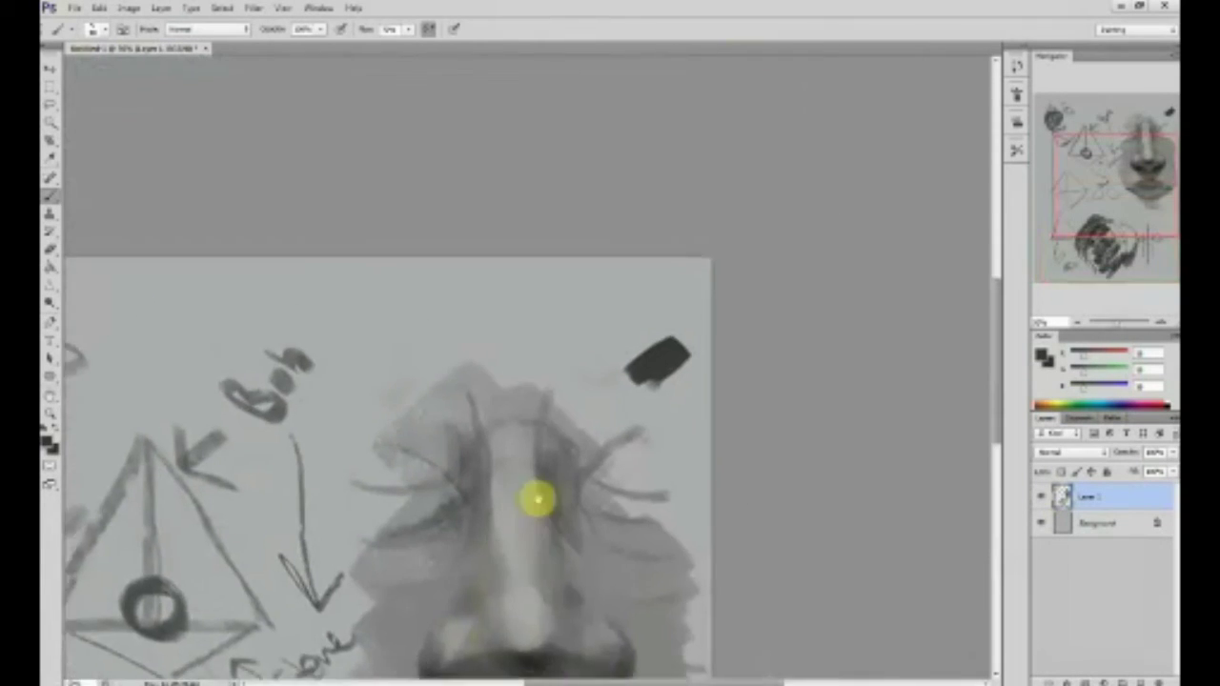
left_click_drag(537, 499, 545, 205)
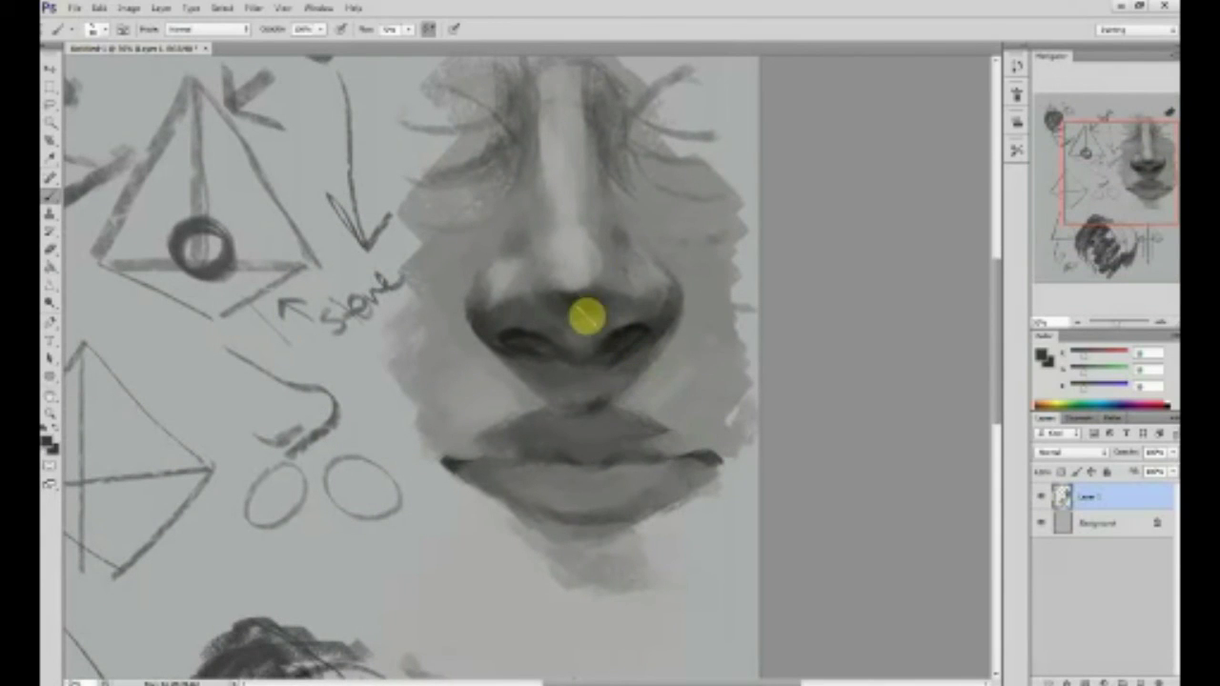